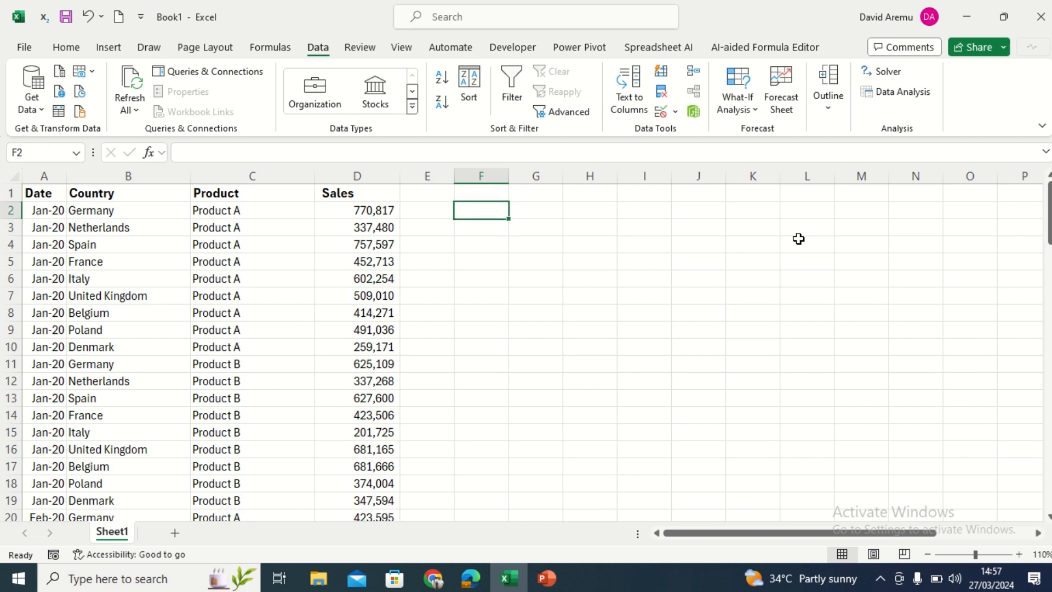
Step: Enter the labels Sum, Sumif and Sumifs in cells F1, F2 and F3
{"action": "key", "text": "Up"}
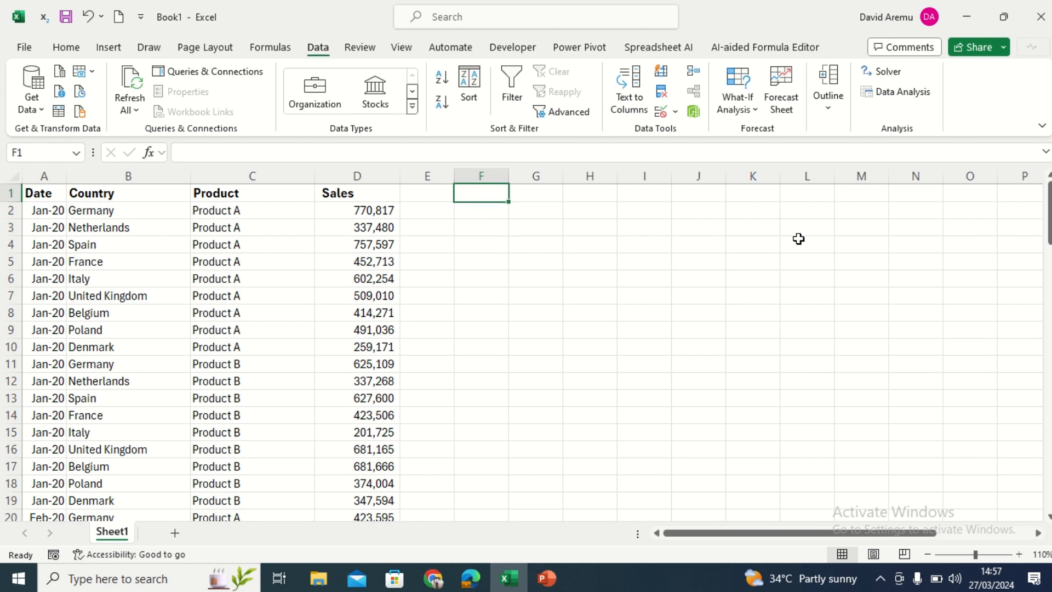
{"action": "type", "text": "Sum"}
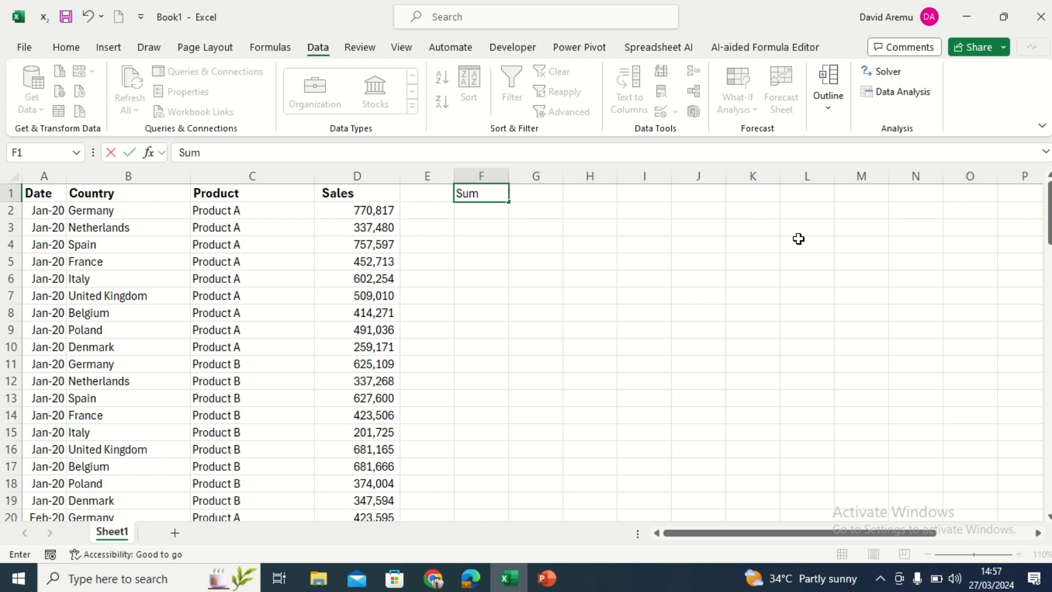
{"action": "key", "text": "Return"}
{"action": "key", "text": "Left"}
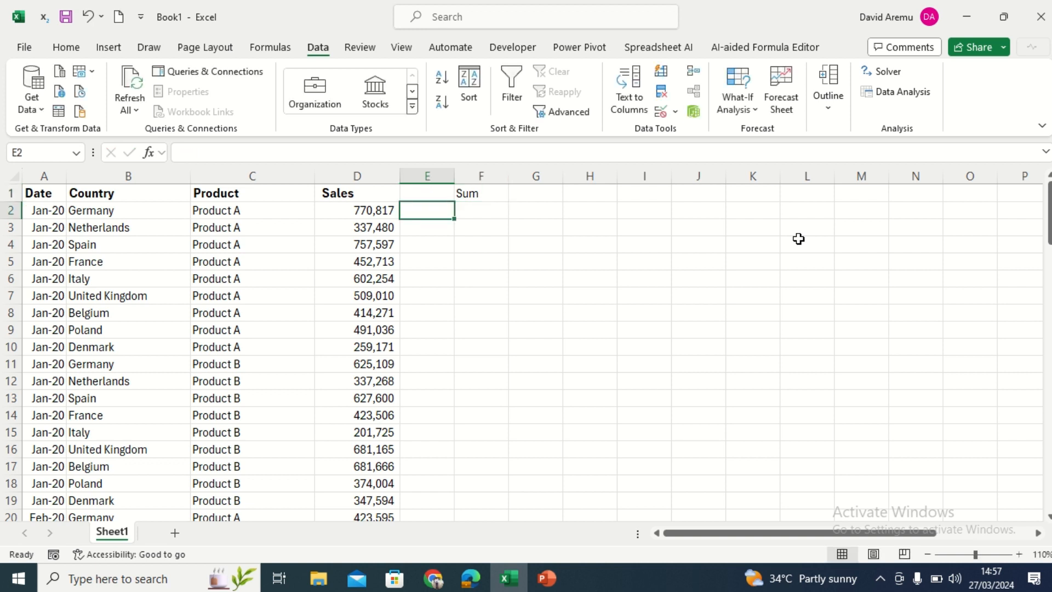
{"action": "key", "text": "Right"}
{"action": "type", "text": "Sumif"}
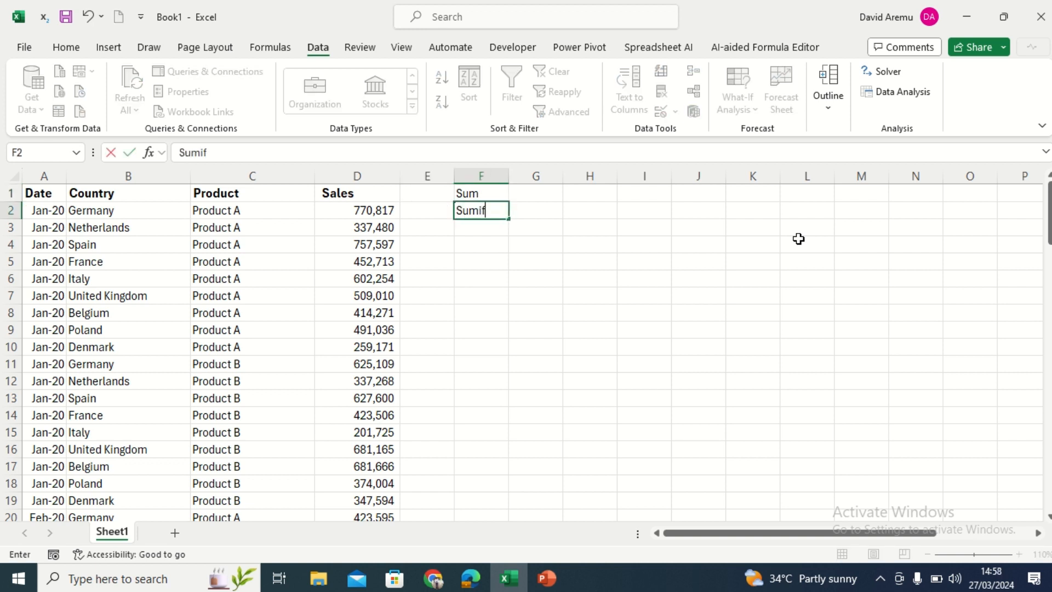
{"action": "key", "text": "Return"}
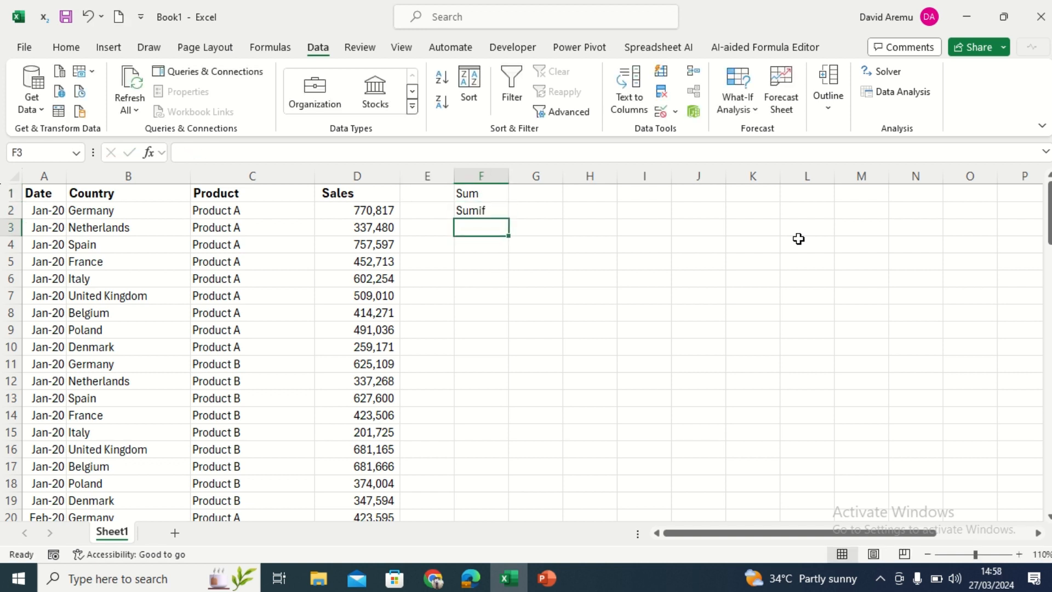
{"action": "type", "text": "Sumifs"}
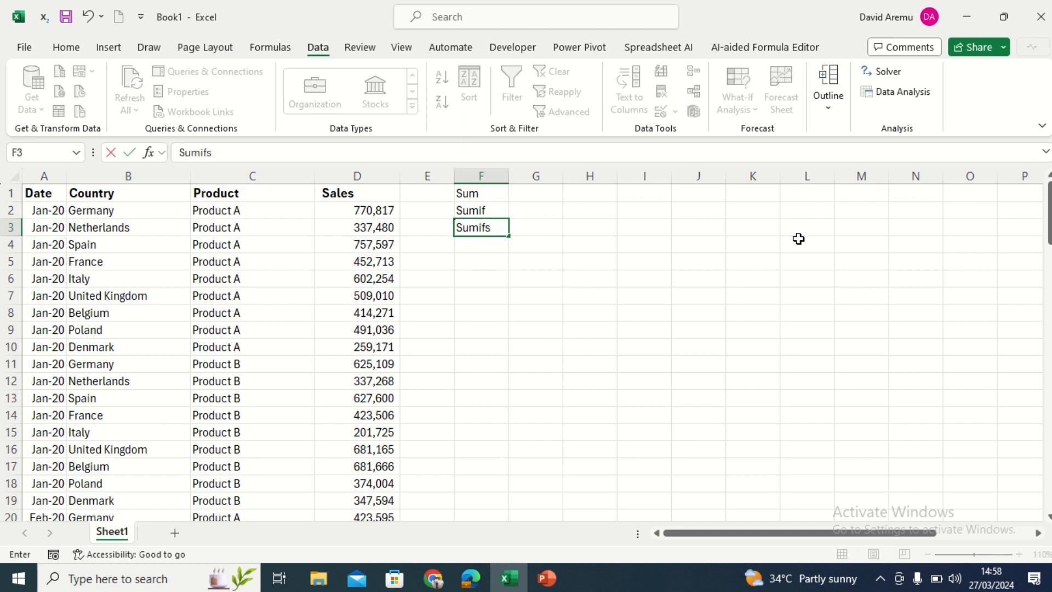
{"action": "left_click", "coordinate": [722, 241]}
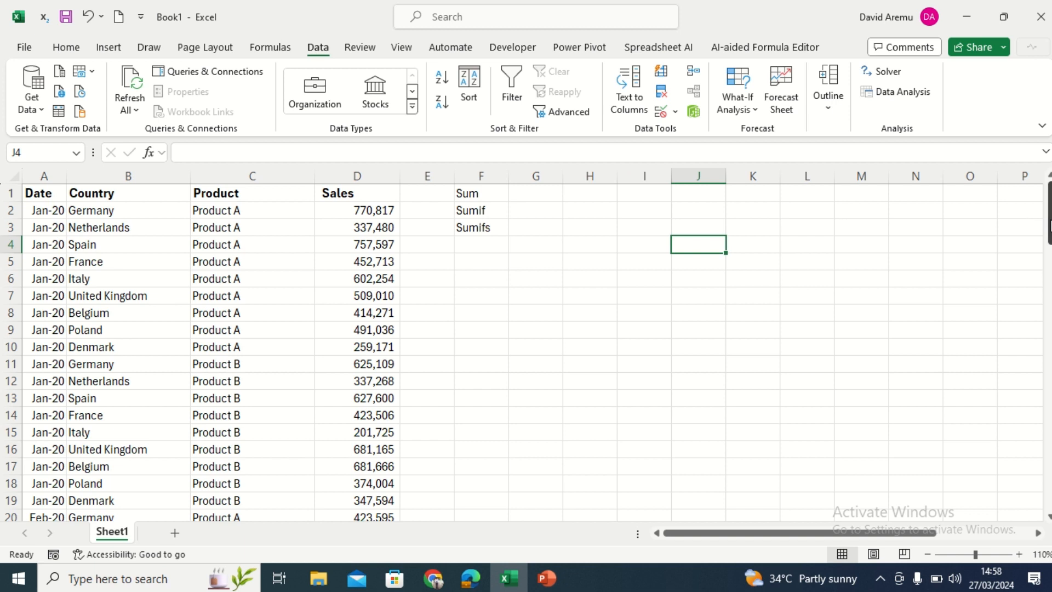
Step: Total the Sales column in D92, below the last data row, with =SUM(D2:D91)
{"action": "left_click_drag", "start_coordinate": [1050, 218], "coordinate": [1045, 187]}
{"action": "left_click", "coordinate": [1050, 205]}
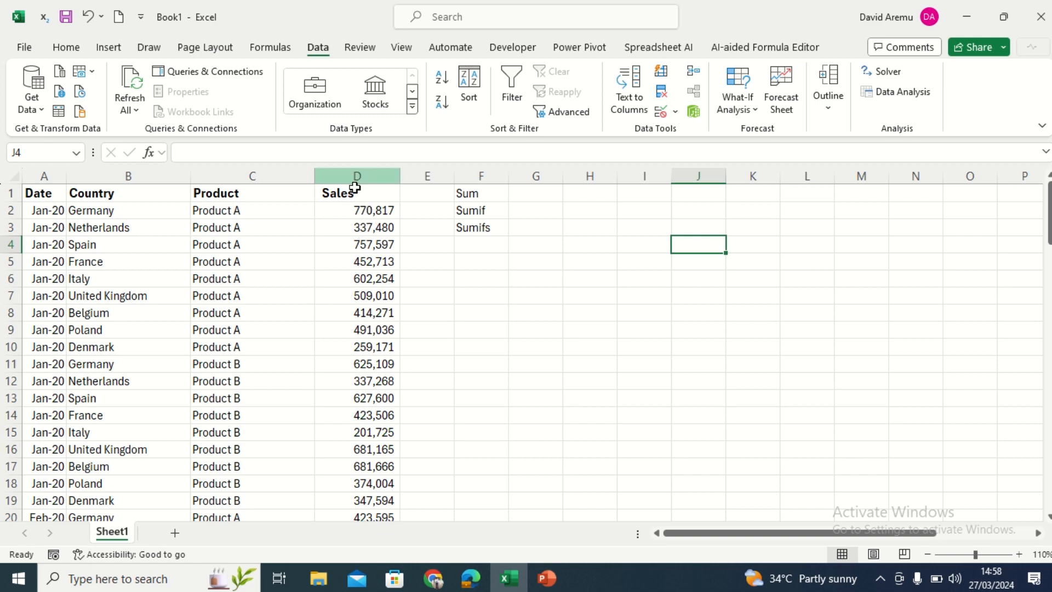
{"action": "left_click_drag", "start_coordinate": [1050, 218], "coordinate": [1047, 481]}
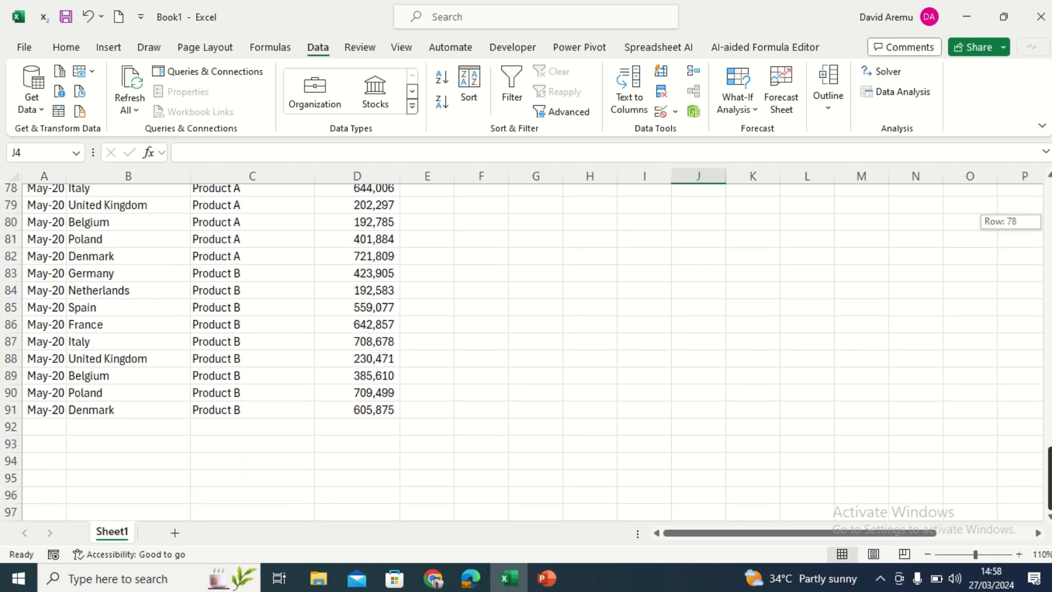
{"action": "left_click", "coordinate": [354, 426]}
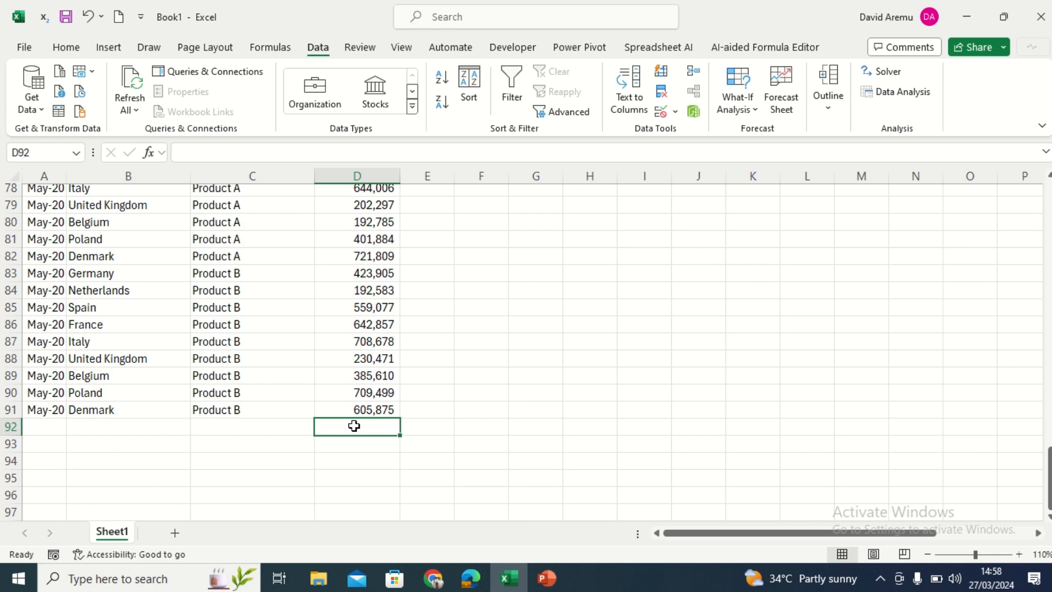
{"action": "key", "text": "alt+equal"}
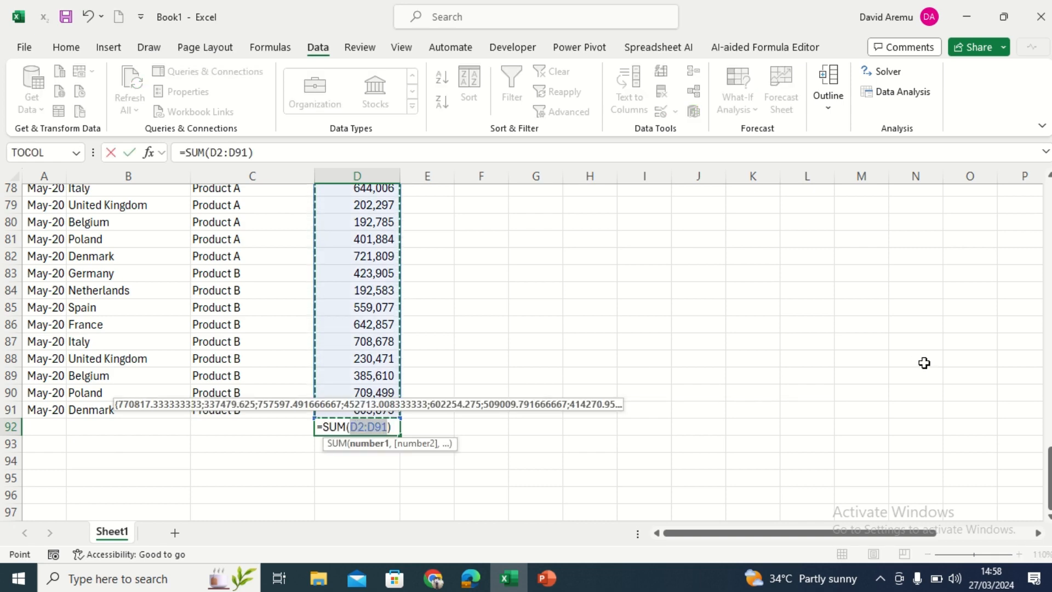
{"action": "mouse_move", "coordinate": [1048, 479]}
{"action": "left_mouse_down"}
{"action": "mouse_move", "coordinate": [1037, 218]}
{"action": "mouse_move", "coordinate": [1037, 483]}
{"action": "left_mouse_up"}
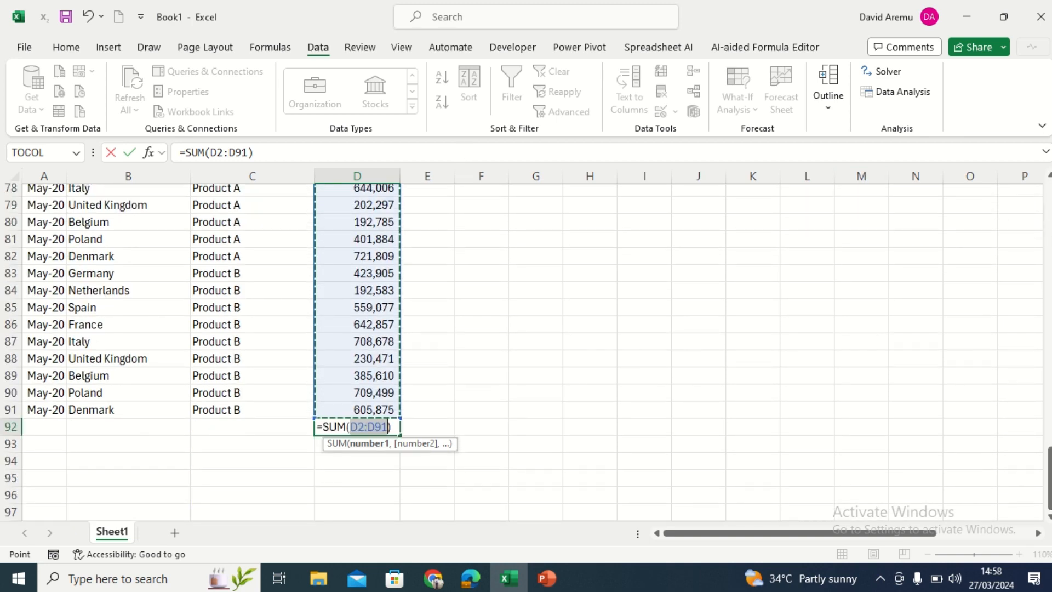
{"action": "key", "text": "Return"}
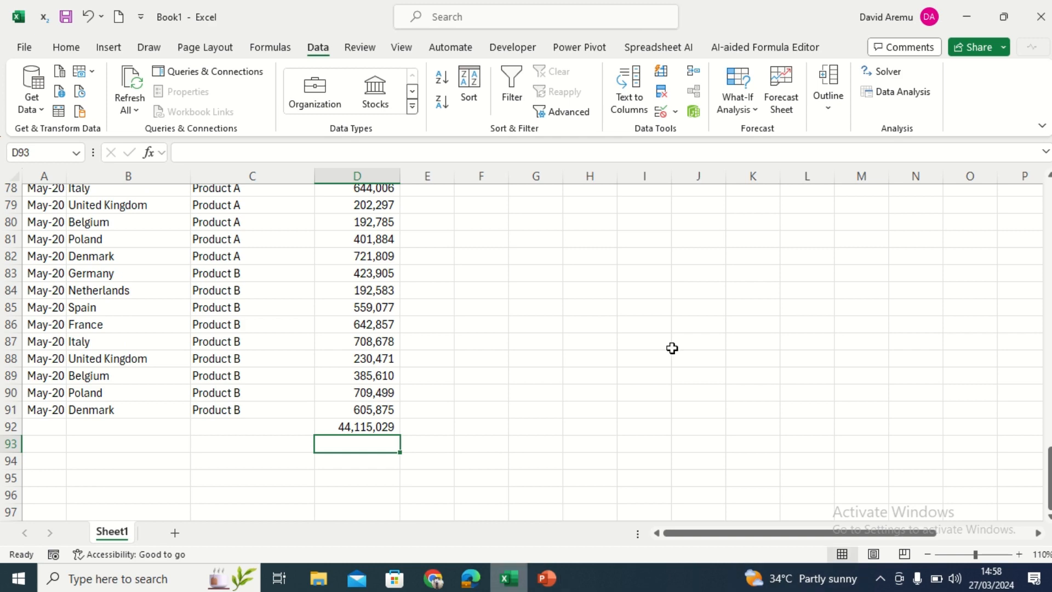
Step: Move the sales total from D92 to G1 beside the Sum label and autofit column G
{"action": "mouse_move", "coordinate": [1048, 485]}
{"action": "left_mouse_down"}
{"action": "mouse_move", "coordinate": [1048, 462]}
{"action": "mouse_move", "coordinate": [1048, 487]}
{"action": "left_mouse_up"}
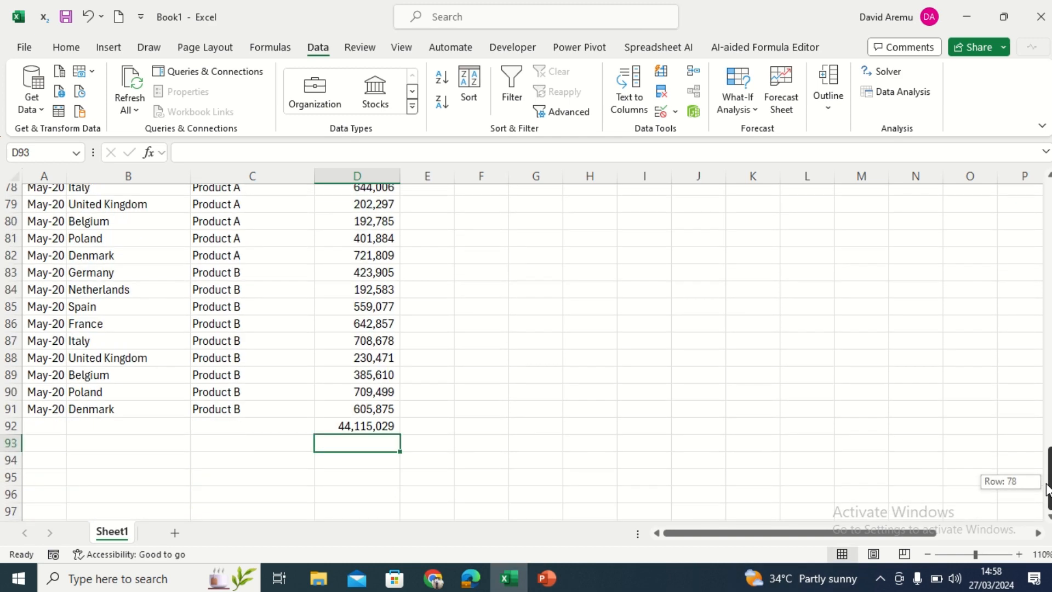
{"action": "left_click", "coordinate": [364, 425]}
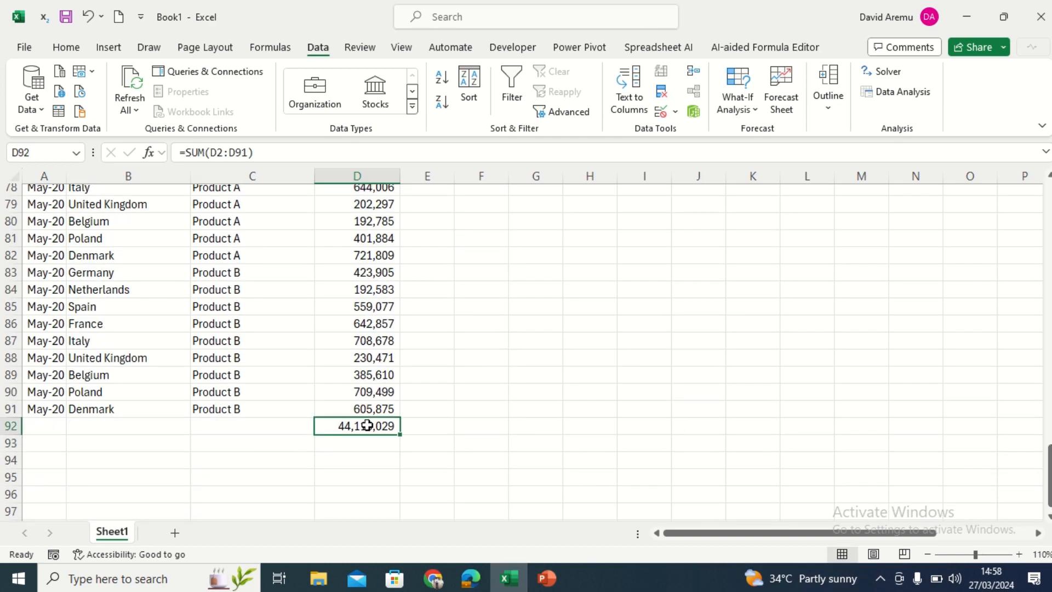
{"action": "left_click_drag", "start_coordinate": [382, 439], "coordinate": [554, 177]}
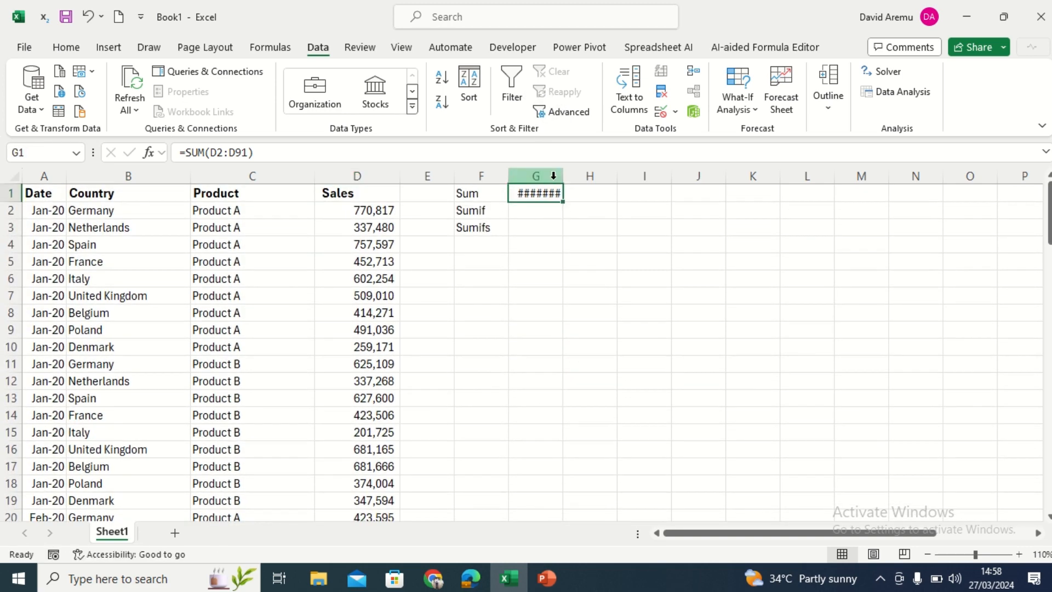
{"action": "double_click", "coordinate": [563, 176]}
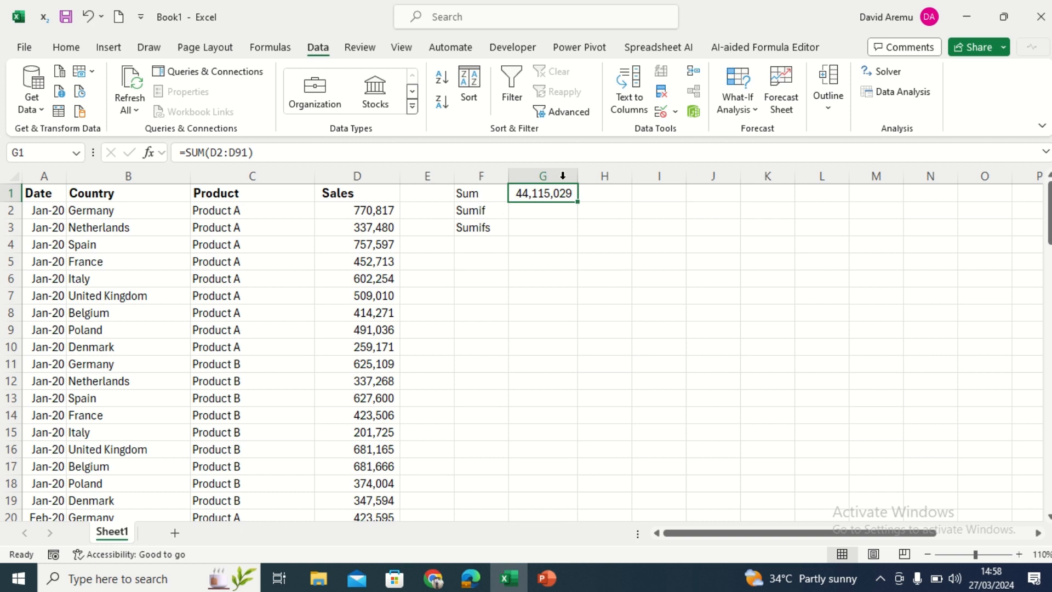
{"action": "left_click", "coordinate": [479, 261]}
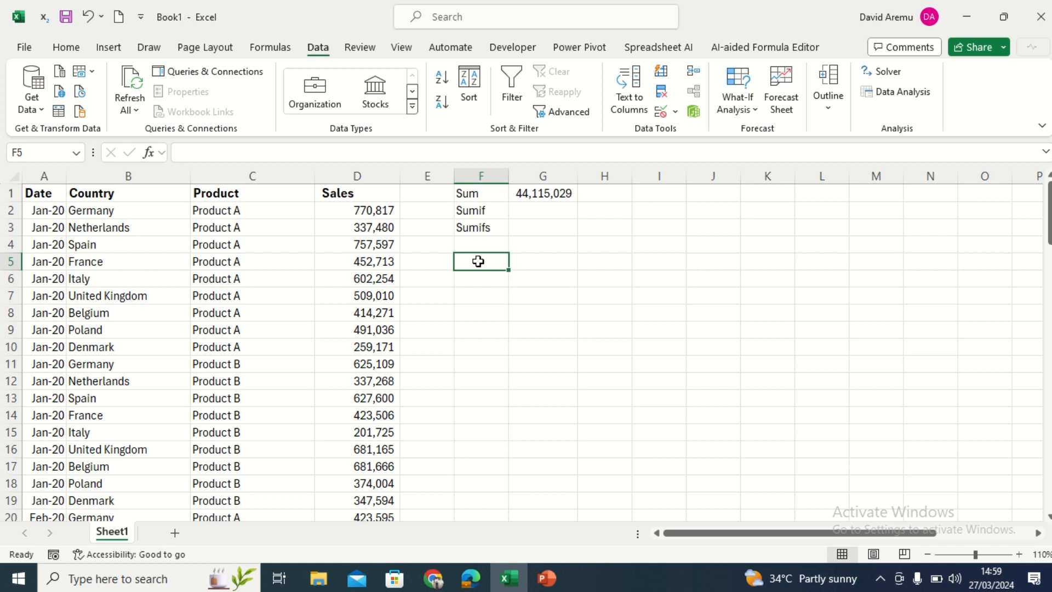
{"action": "left_click", "coordinate": [553, 197]}
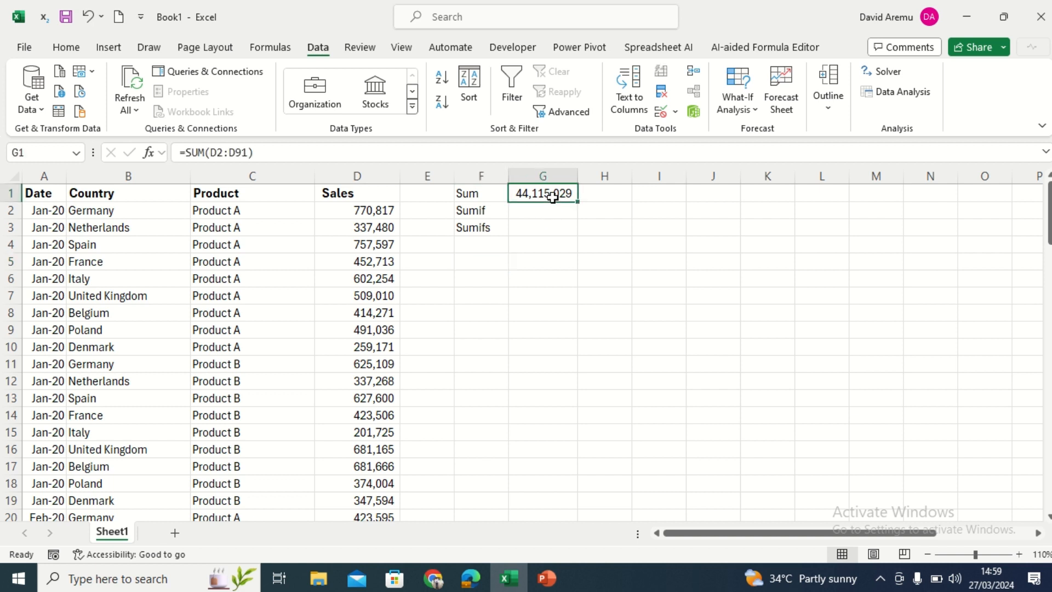
{"action": "left_click", "coordinate": [482, 265]}
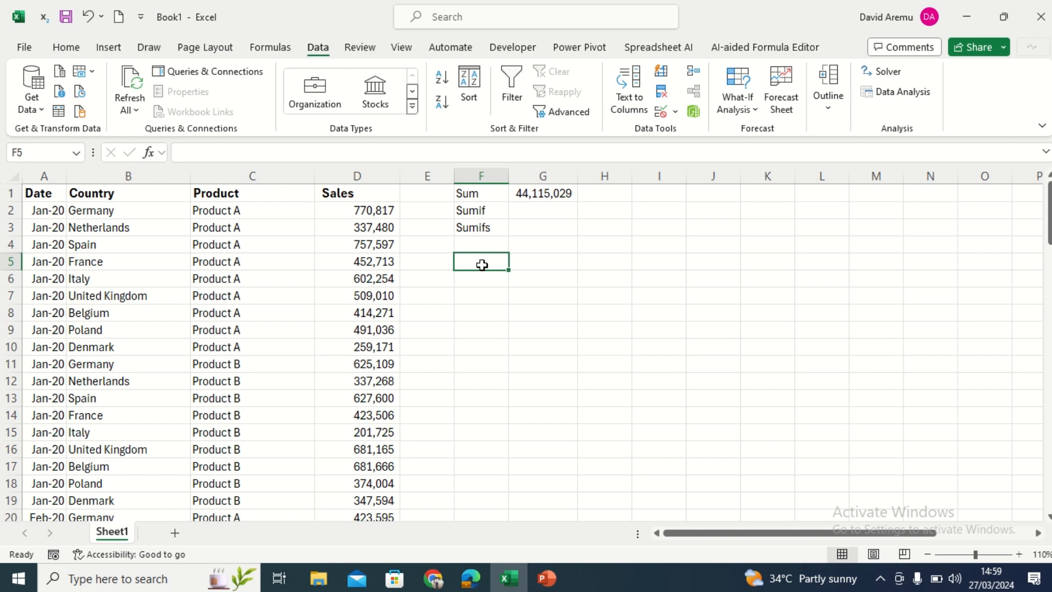
{"action": "left_click", "coordinate": [354, 214]}
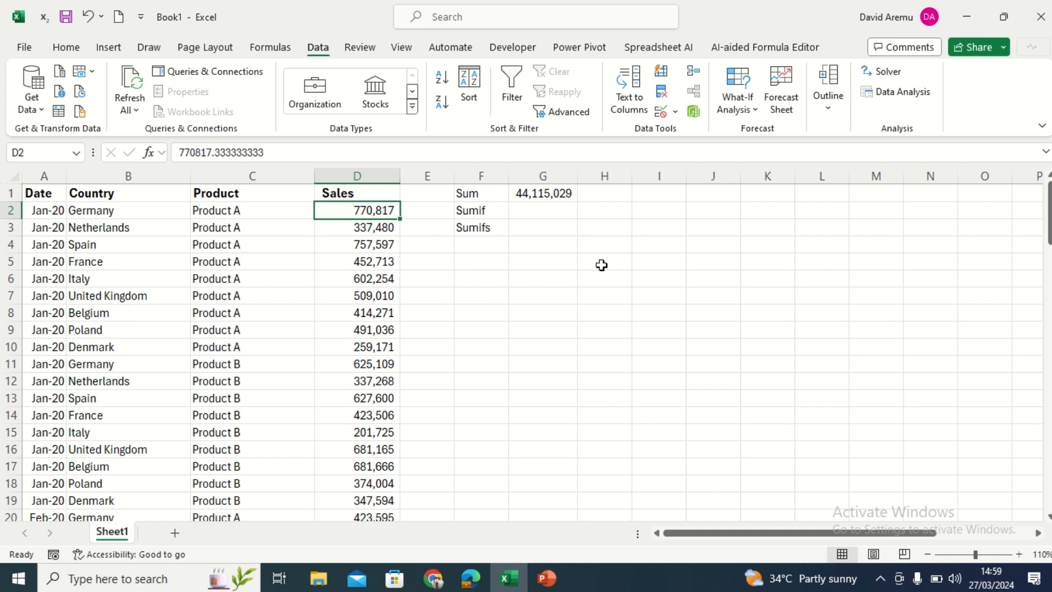
{"action": "left_click", "coordinate": [371, 279]}
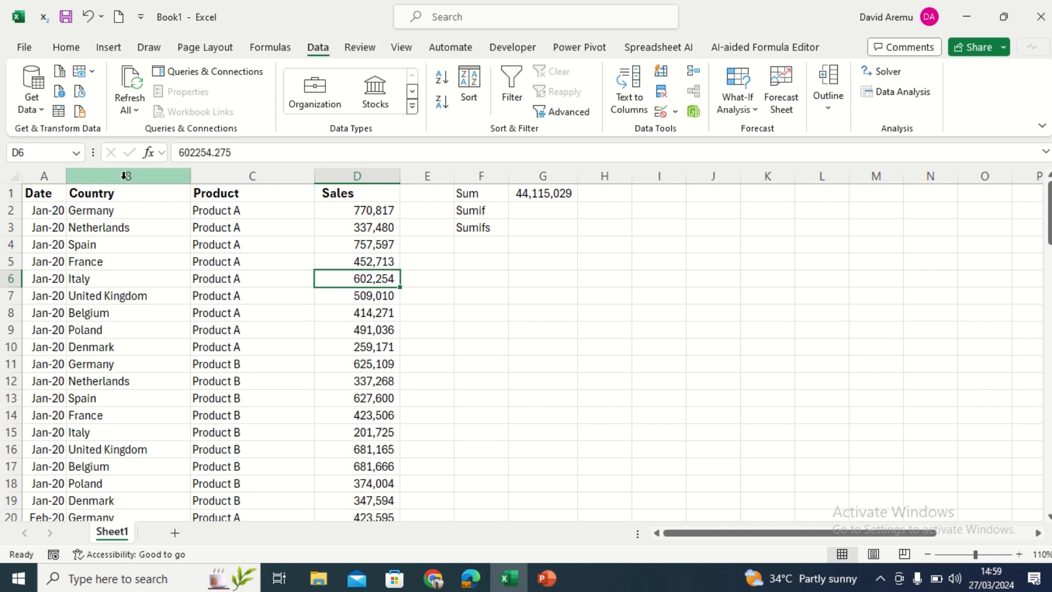
{"action": "left_click", "coordinate": [486, 284]}
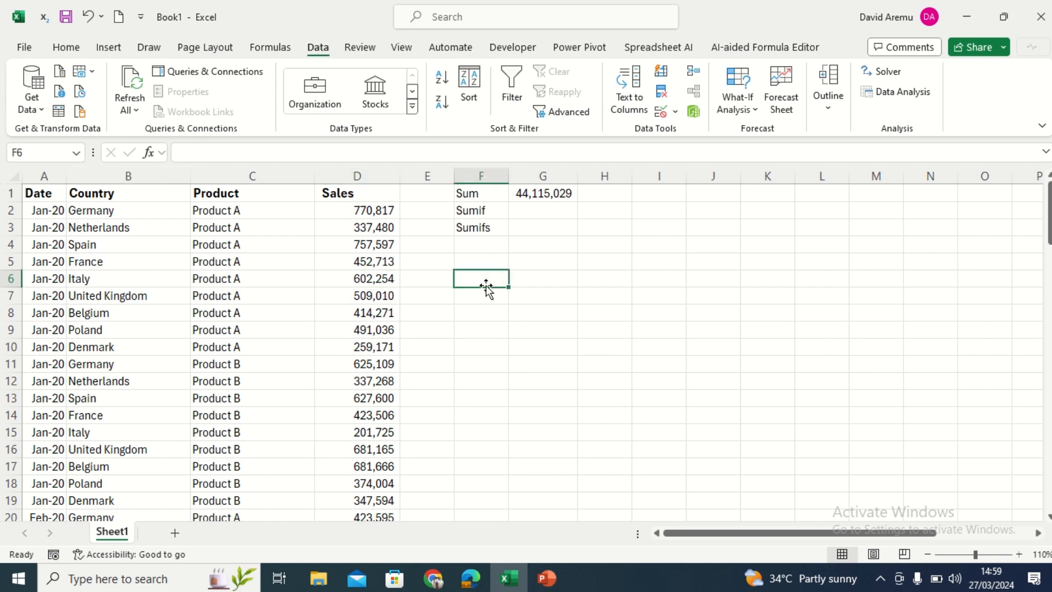
Step: List the distinct countries from the whole Country column in F5 with =UNIQUE(B:B)
{"action": "left_click", "coordinate": [482, 262]}
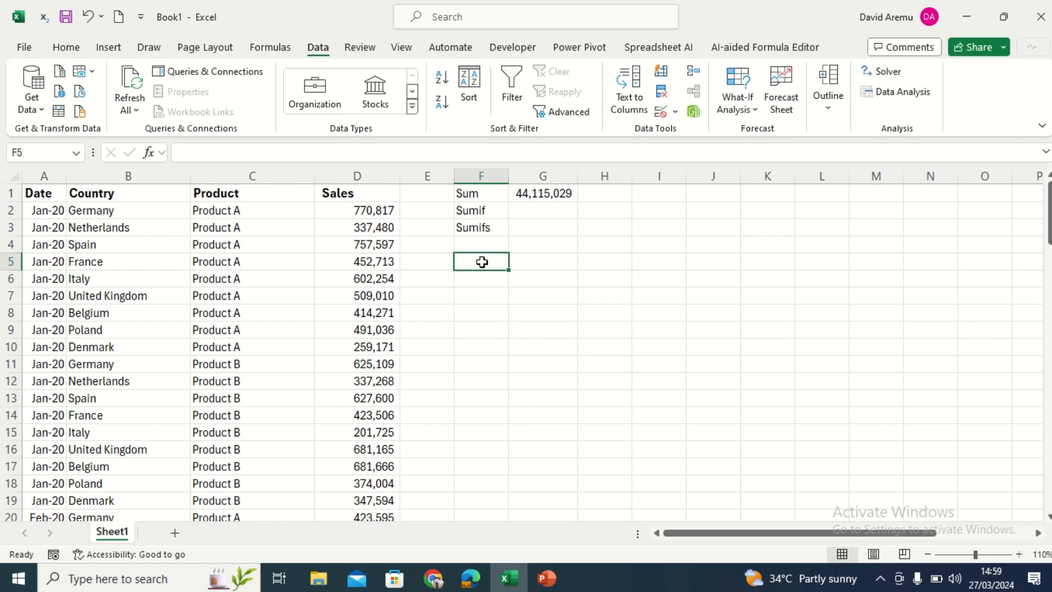
{"action": "type", "text": "="}
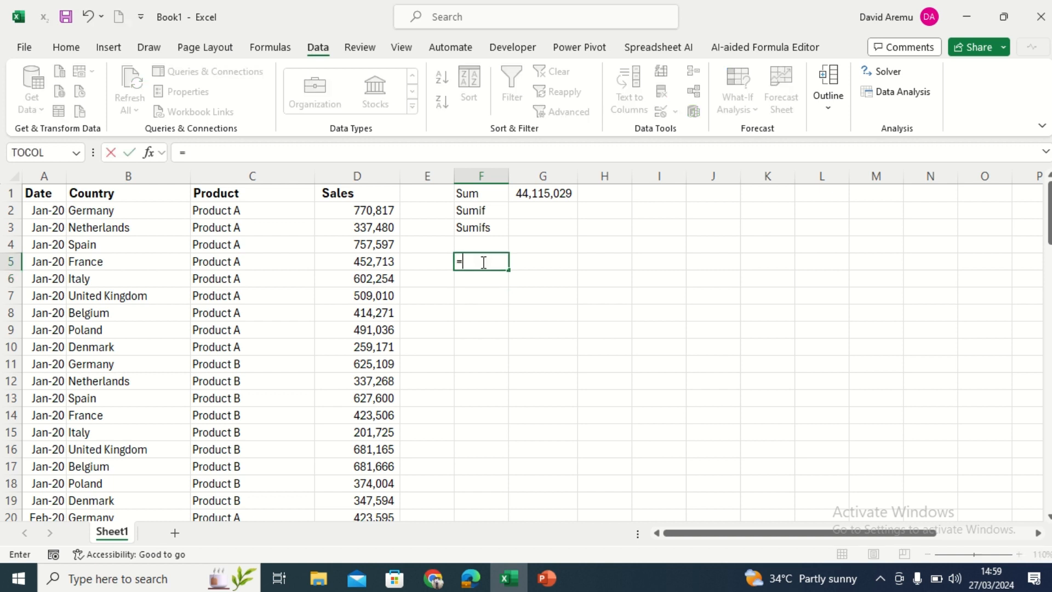
{"action": "type", "text": "uni"}
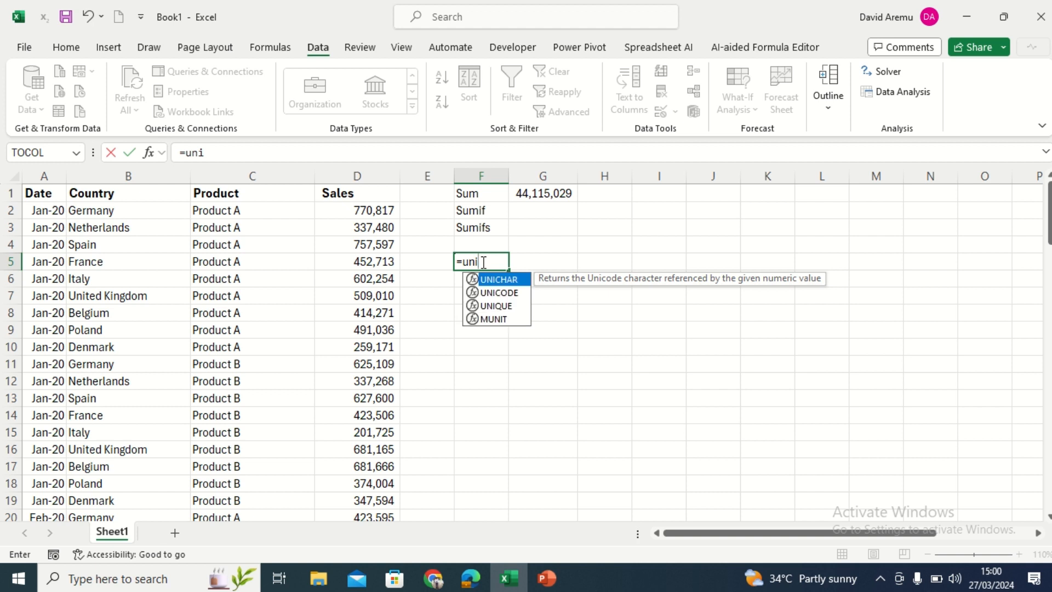
{"action": "key", "text": "Down"}
{"action": "key", "text": "Down"}
{"action": "key", "text": "Tab"}
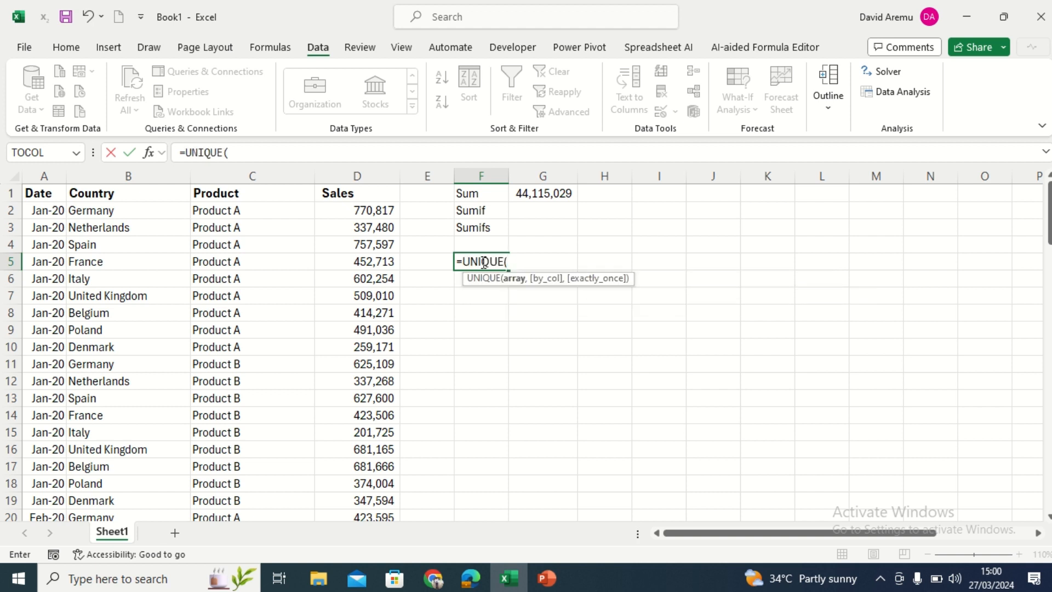
{"action": "left_click", "coordinate": [128, 168]}
{"action": "left_click", "coordinate": [128, 169]}
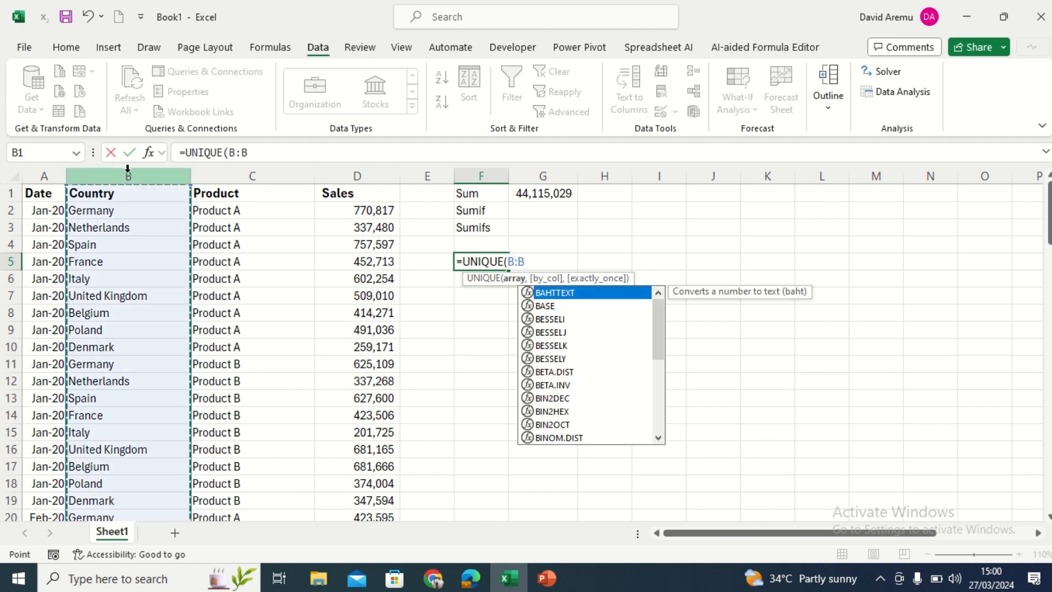
{"action": "key", "text": "Return"}
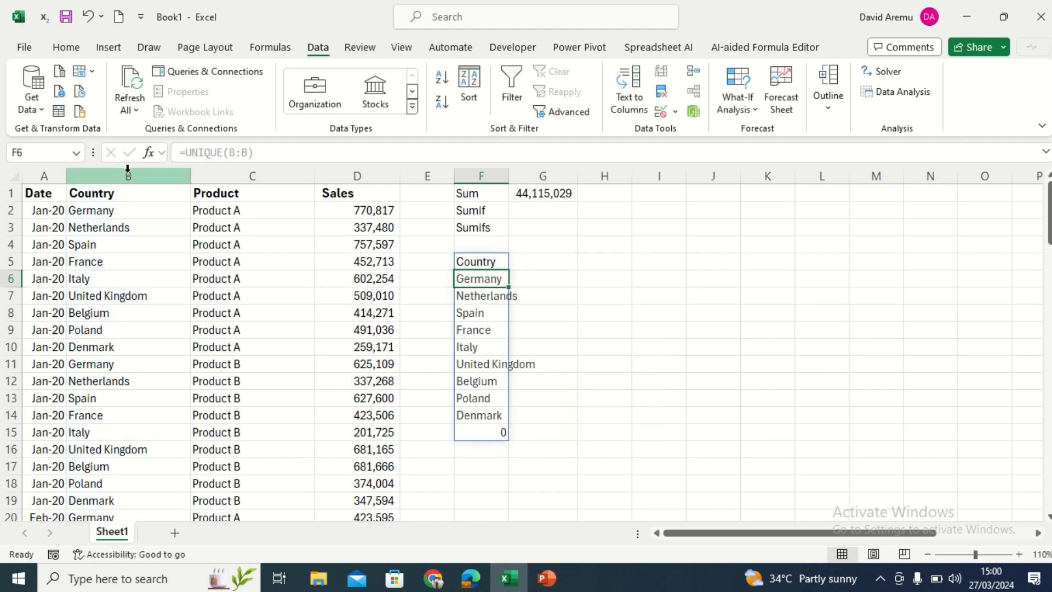
Step: Delete the distinct country list in F5:F15
{"action": "left_click", "coordinate": [543, 279]}
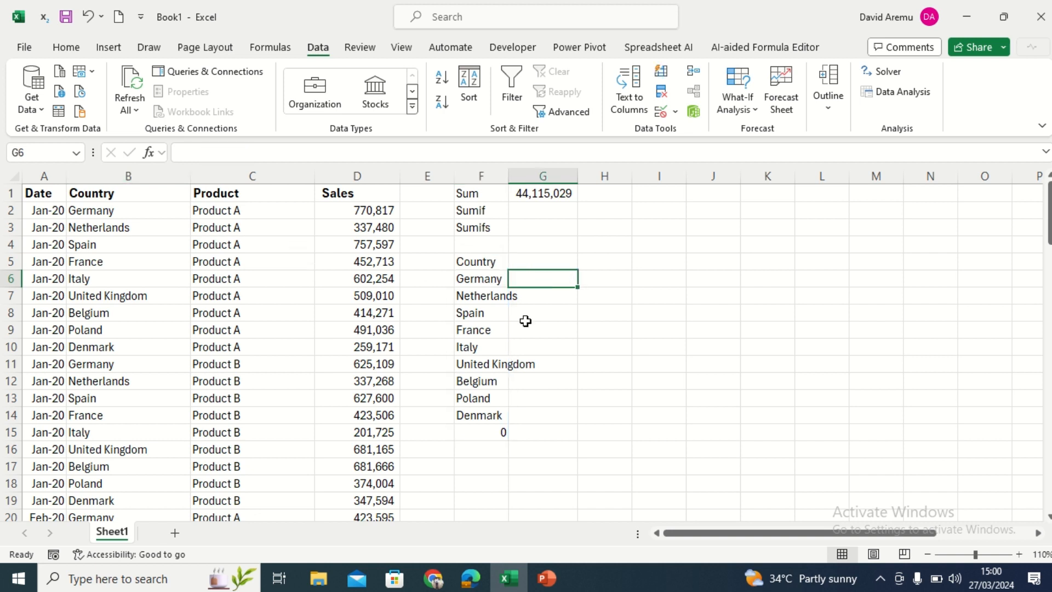
{"action": "left_click", "coordinate": [491, 432]}
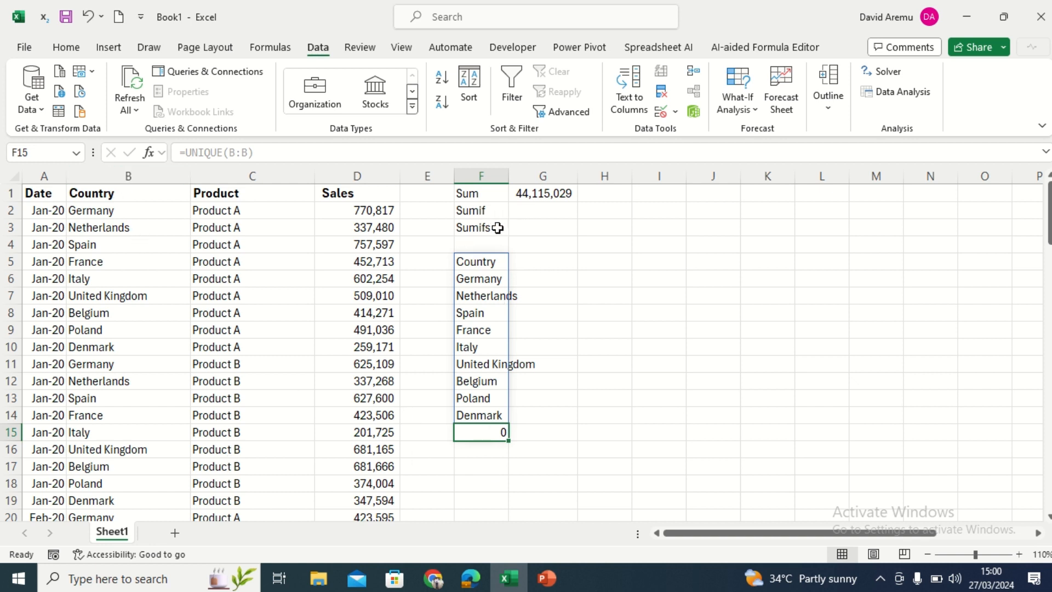
{"action": "left_click", "coordinate": [475, 262]}
{"action": "left_click_drag", "start_coordinate": [474, 309], "coordinate": [481, 433]}
{"action": "key", "text": "Delete"}
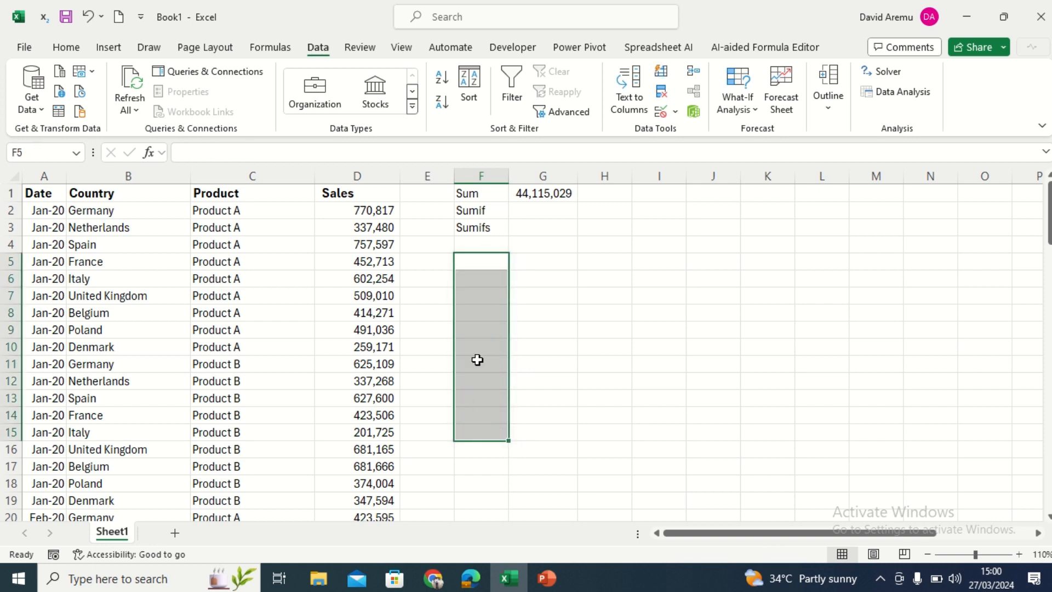
Step: List the distinct countries in F5 with =UNIQUE(B2:B91), leaving out the header, and autofit column F
{"action": "left_click", "coordinate": [479, 268]}
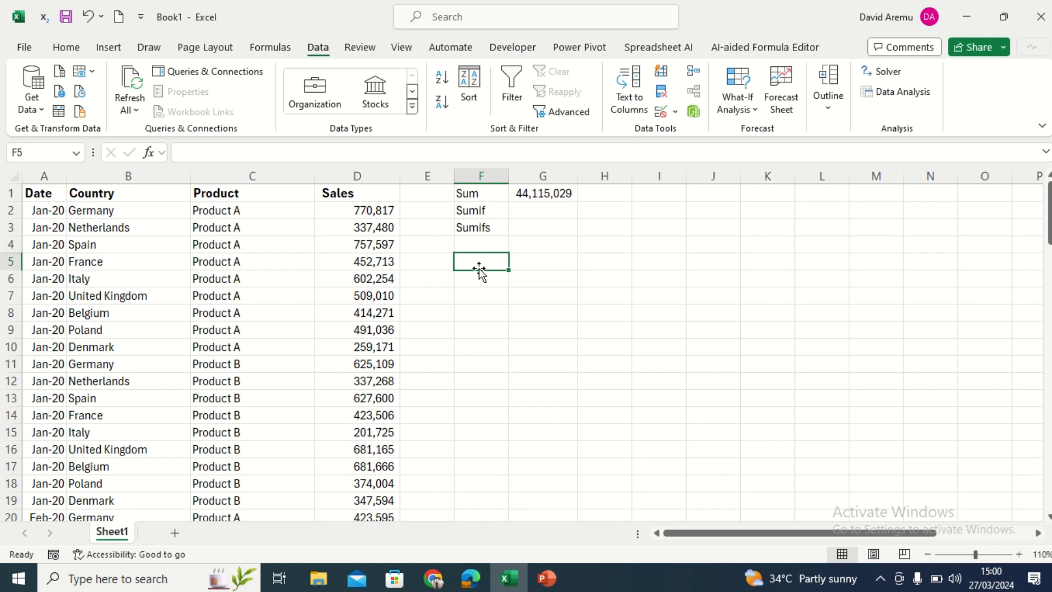
{"action": "type", "text": "="}
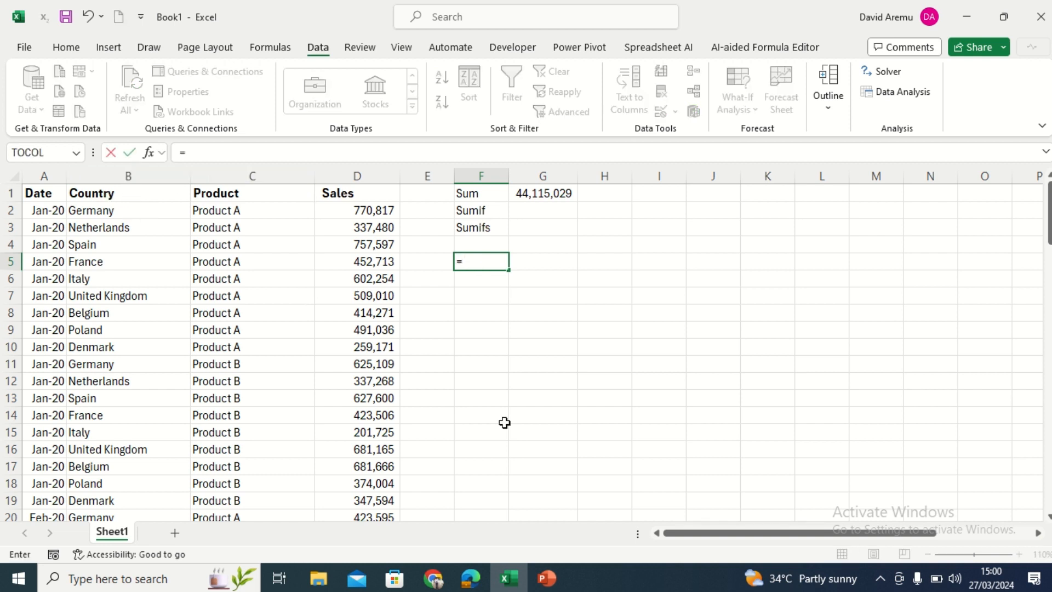
{"action": "type", "text": "uni"}
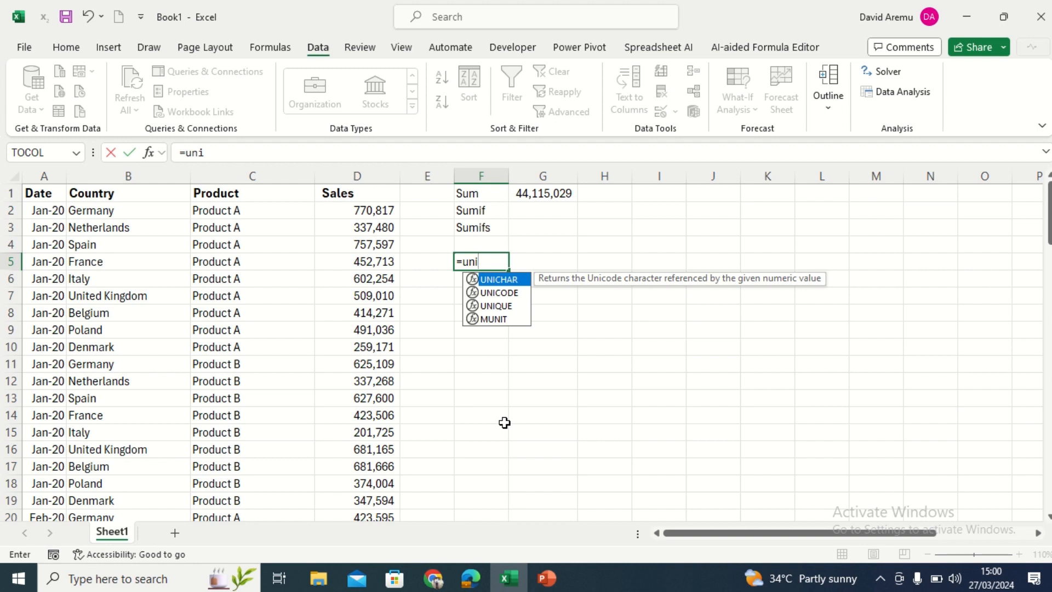
{"action": "key", "text": "Down"}
{"action": "key", "text": "Down"}
{"action": "key", "text": "Tab"}
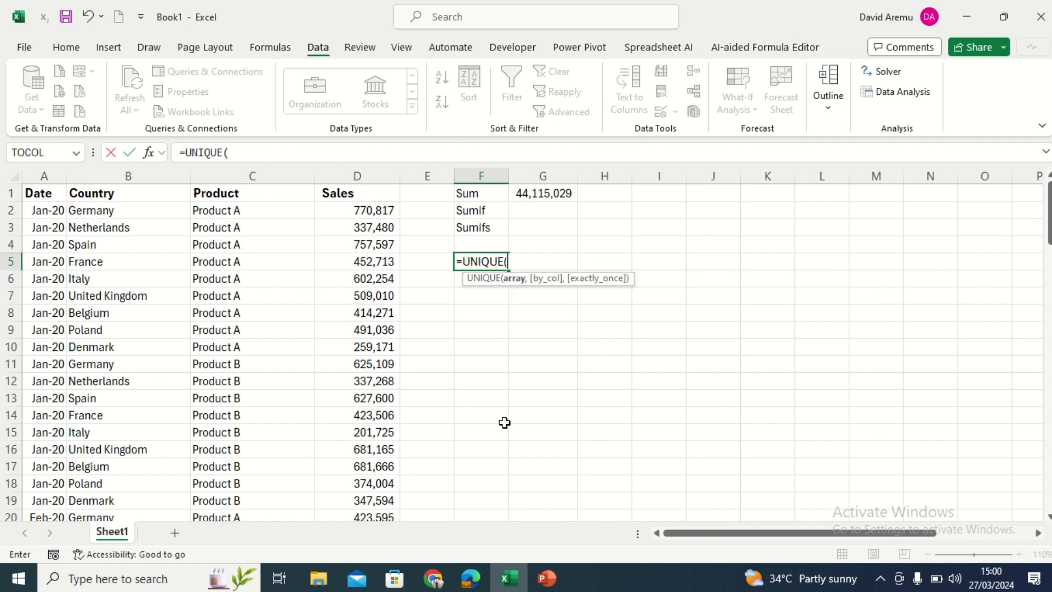
{"action": "left_click", "coordinate": [125, 209]}
{"action": "key", "text": "ctrl+shift+Down"}
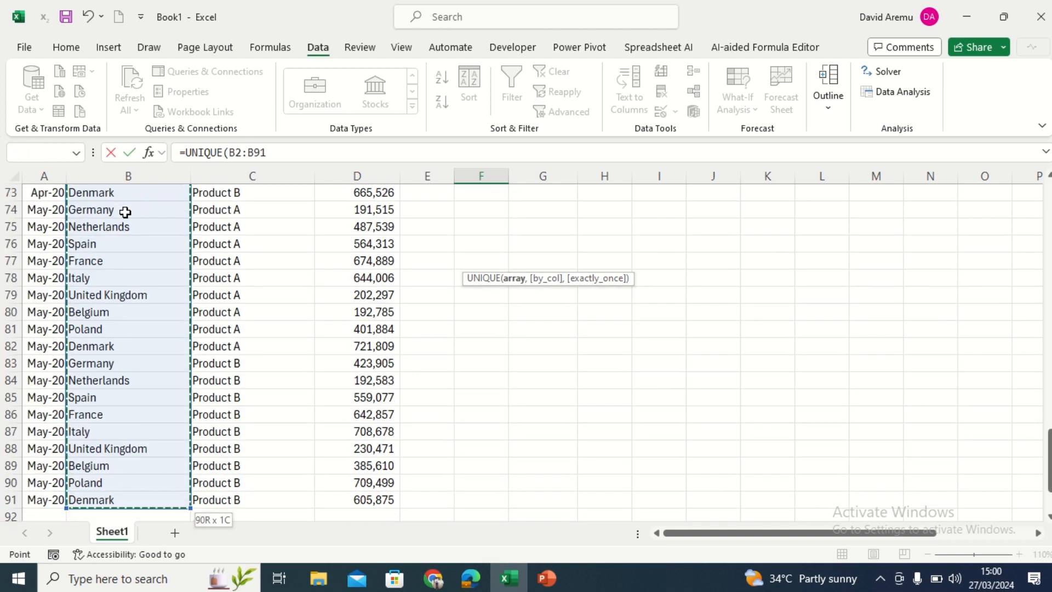
{"action": "key", "text": "Return"}
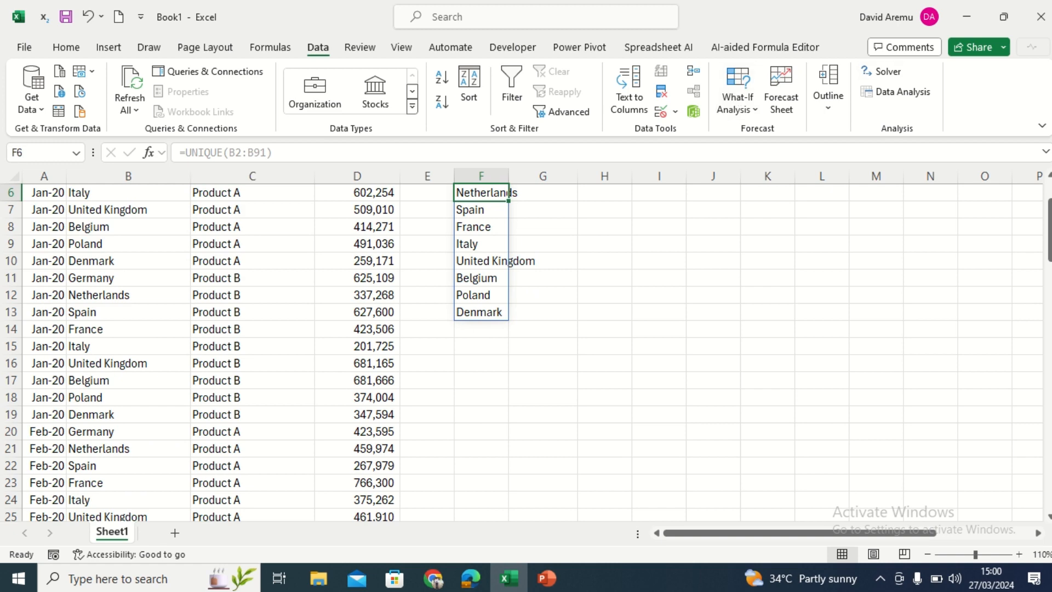
{"action": "left_click_drag", "start_coordinate": [1050, 220], "coordinate": [1049, 203]}
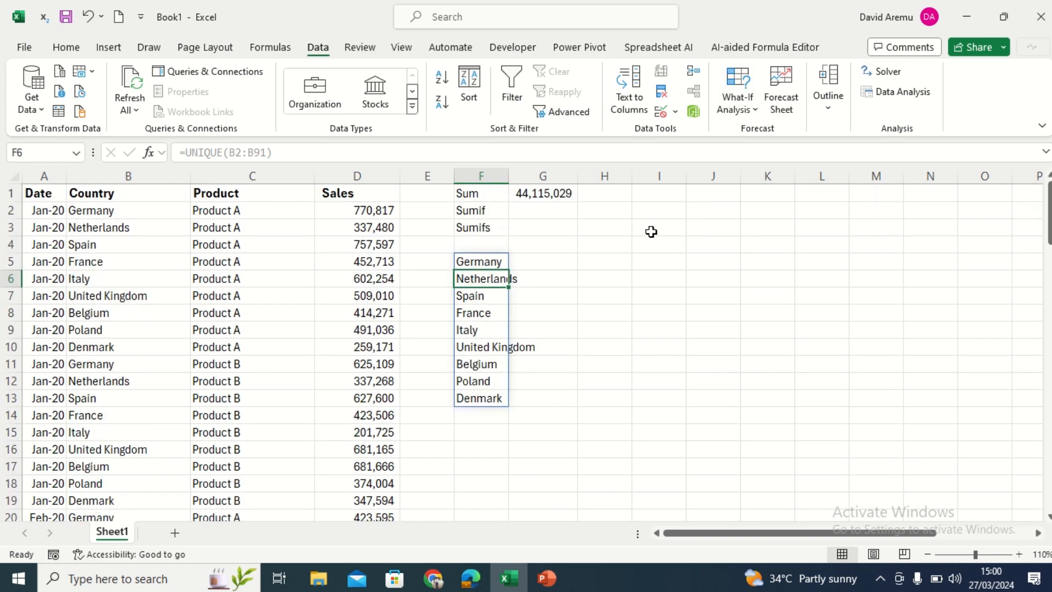
{"action": "double_click", "coordinate": [509, 176]}
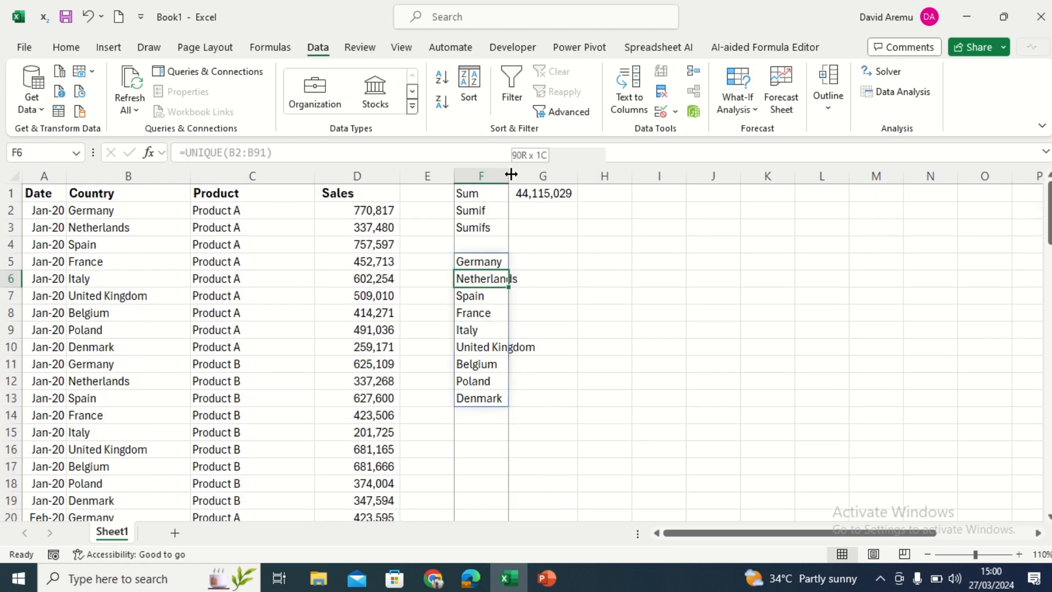
Step: Total Germany's sales in G5 with =SUMIF(B:B,F5,D:D)
{"action": "left_click", "coordinate": [558, 265]}
{"action": "type", "text": "="}
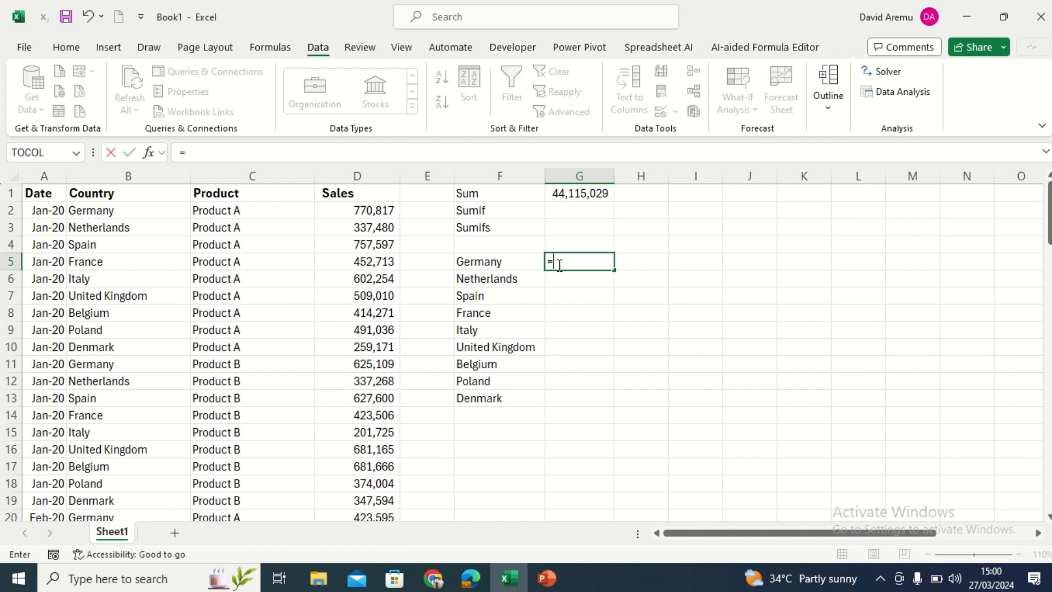
{"action": "type", "text": "su"}
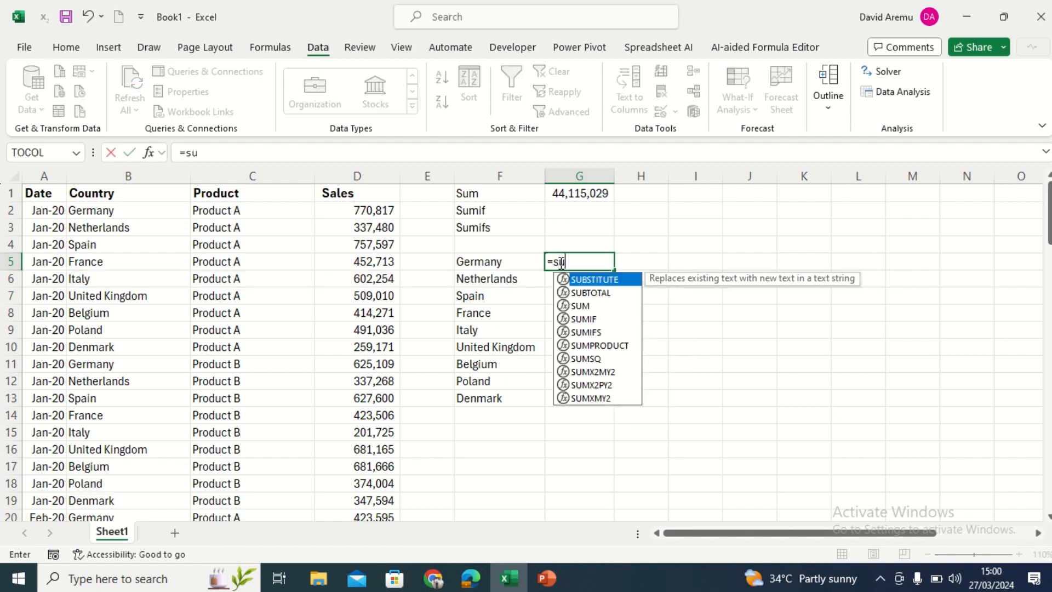
{"action": "type", "text": "mi"}
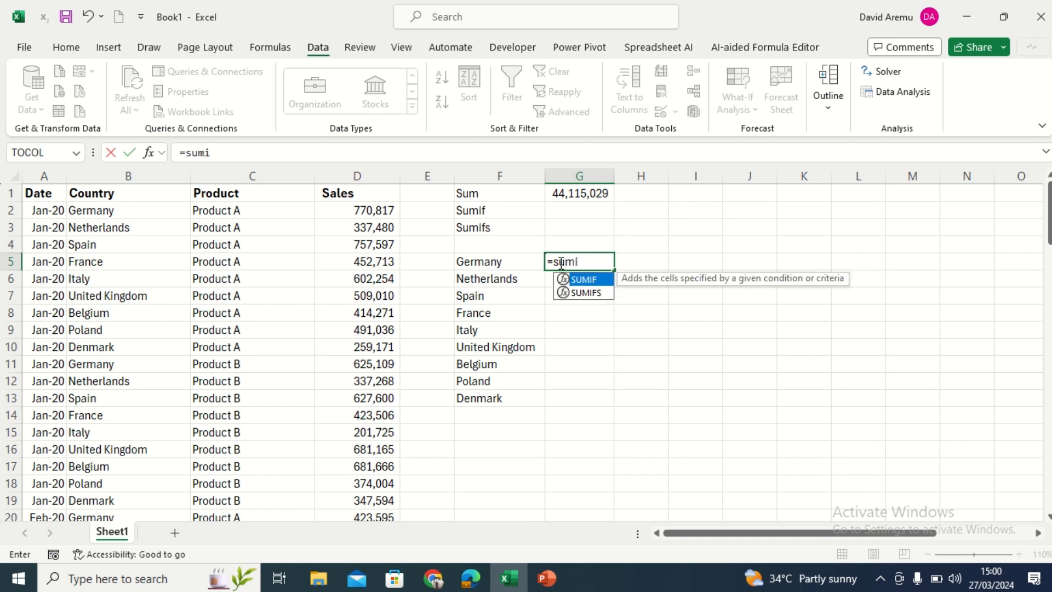
{"action": "key", "text": "Tab"}
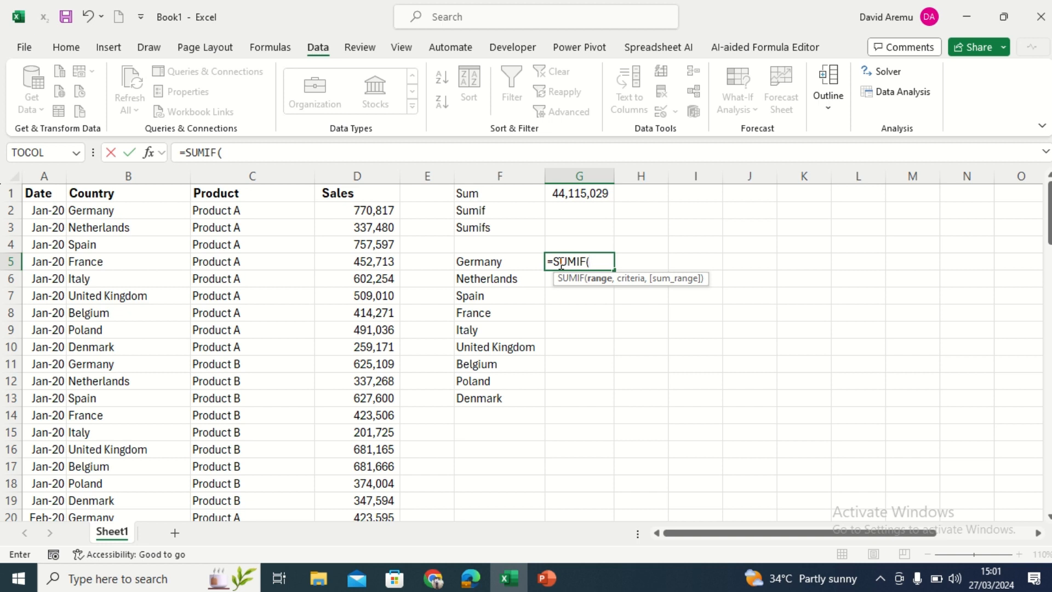
{"action": "left_click", "coordinate": [123, 172]}
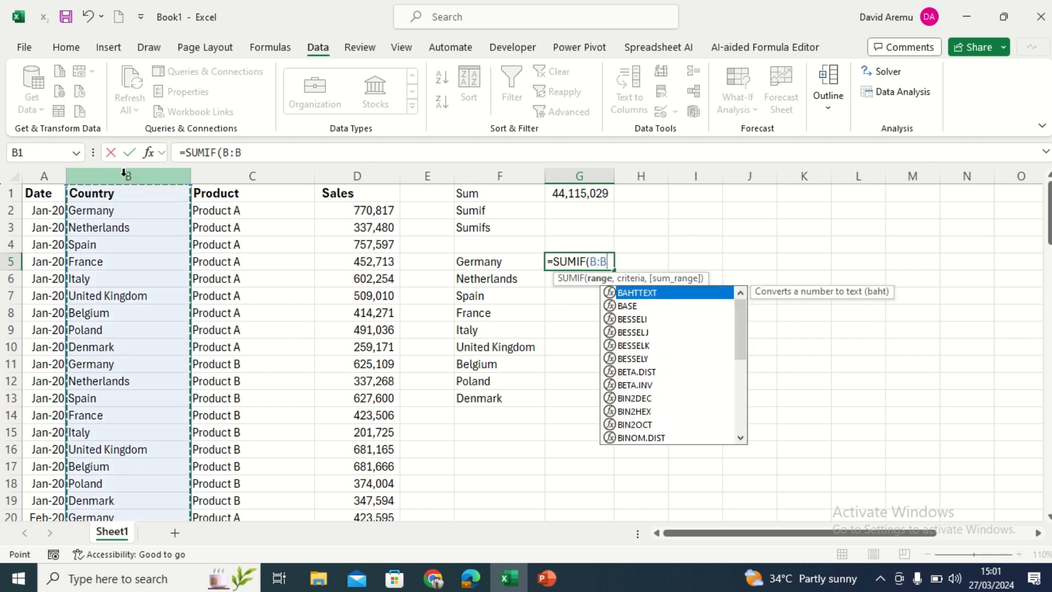
{"action": "type", "text": ","}
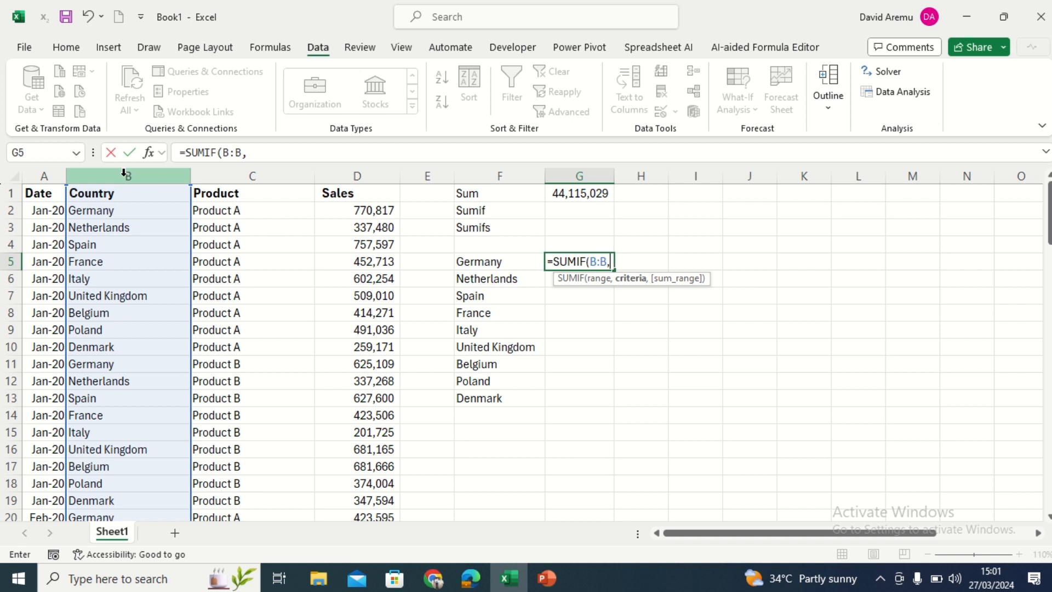
{"action": "left_click", "coordinate": [498, 263]}
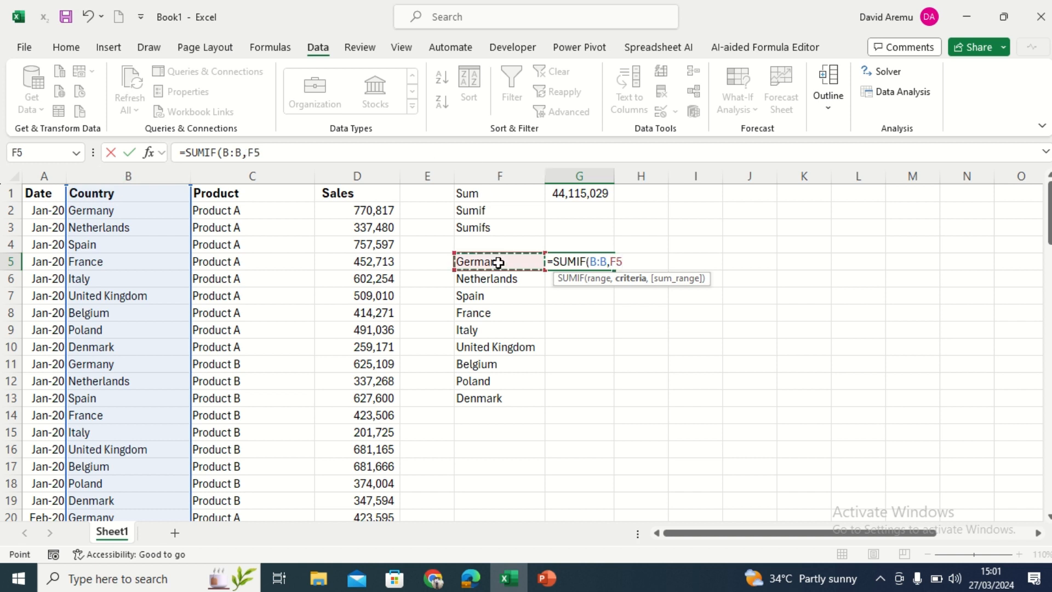
{"action": "type", "text": ","}
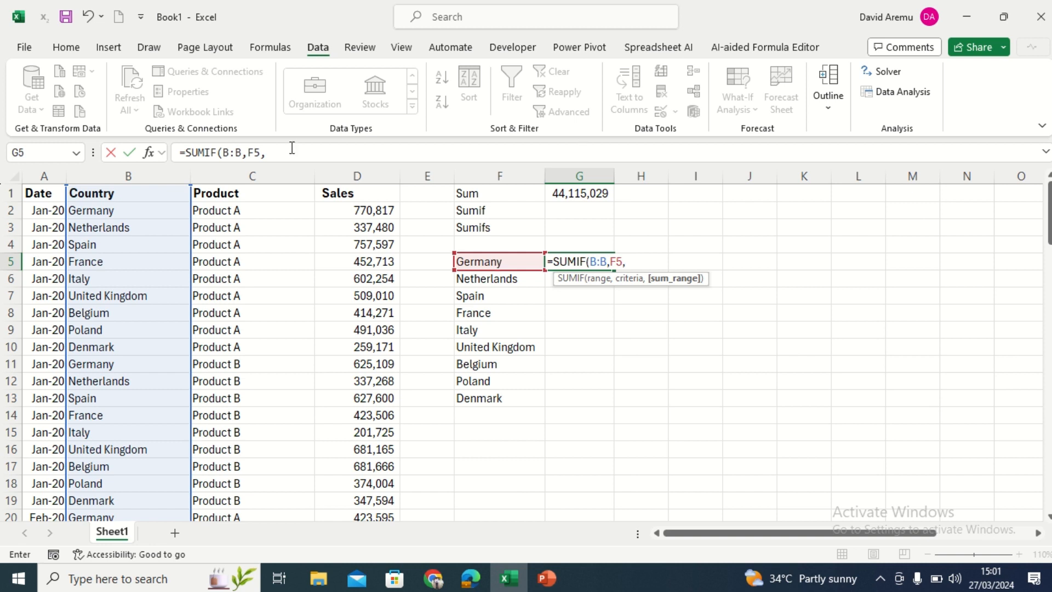
{"action": "left_click", "coordinate": [357, 175]}
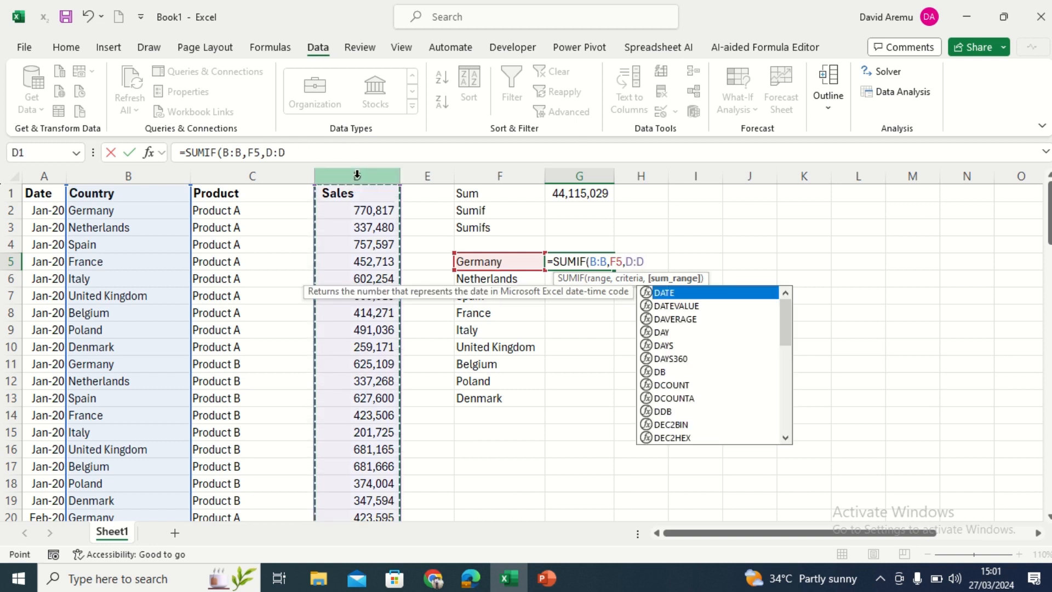
{"action": "key", "text": "Return"}
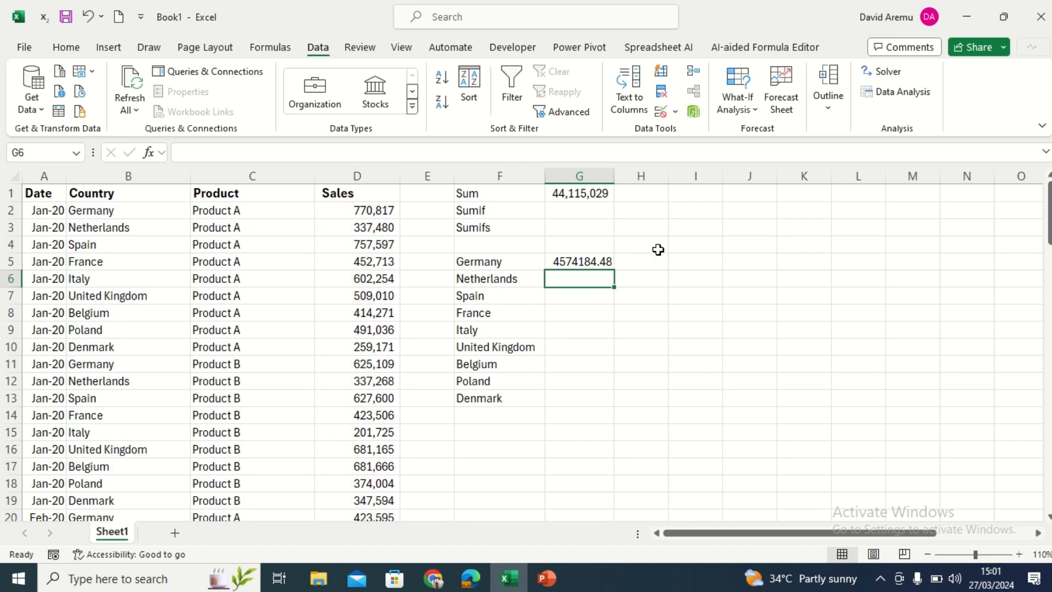
Step: Fill the SUMIF formula down to G13 for all countries and total them in G14 with =SUM(G5:G13)
{"action": "left_click", "coordinate": [600, 262]}
{"action": "double_click", "coordinate": [615, 271]}
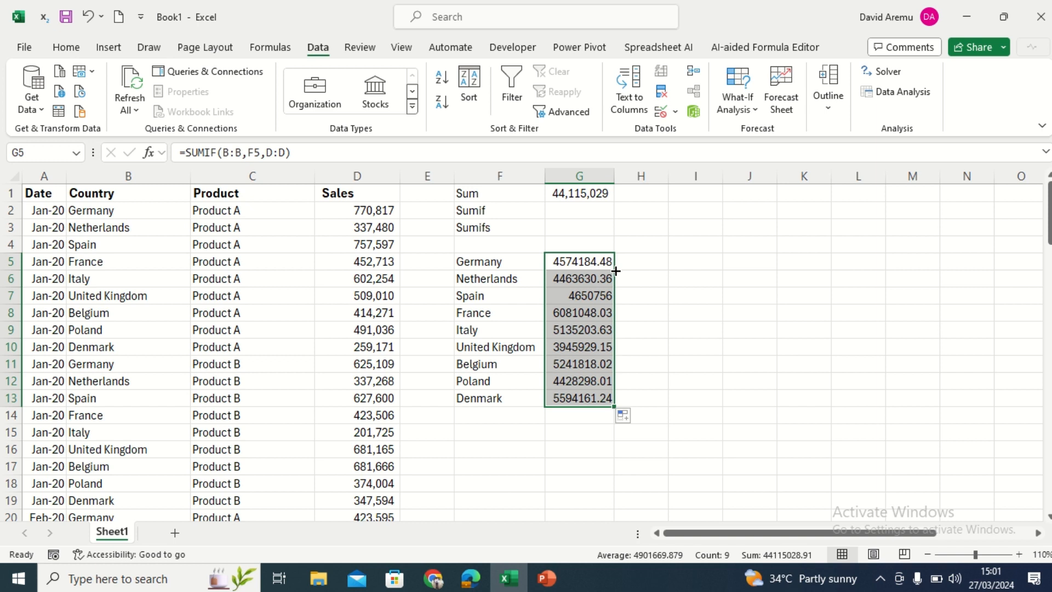
{"action": "left_click", "coordinate": [572, 418]}
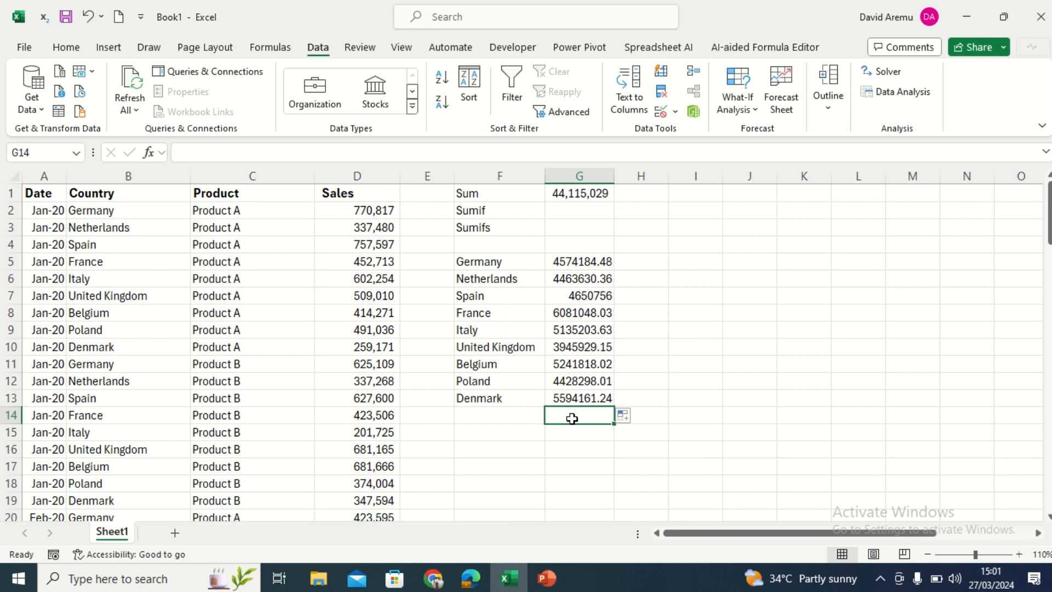
{"action": "key", "text": "alt+equal"}
{"action": "key", "text": "Return"}
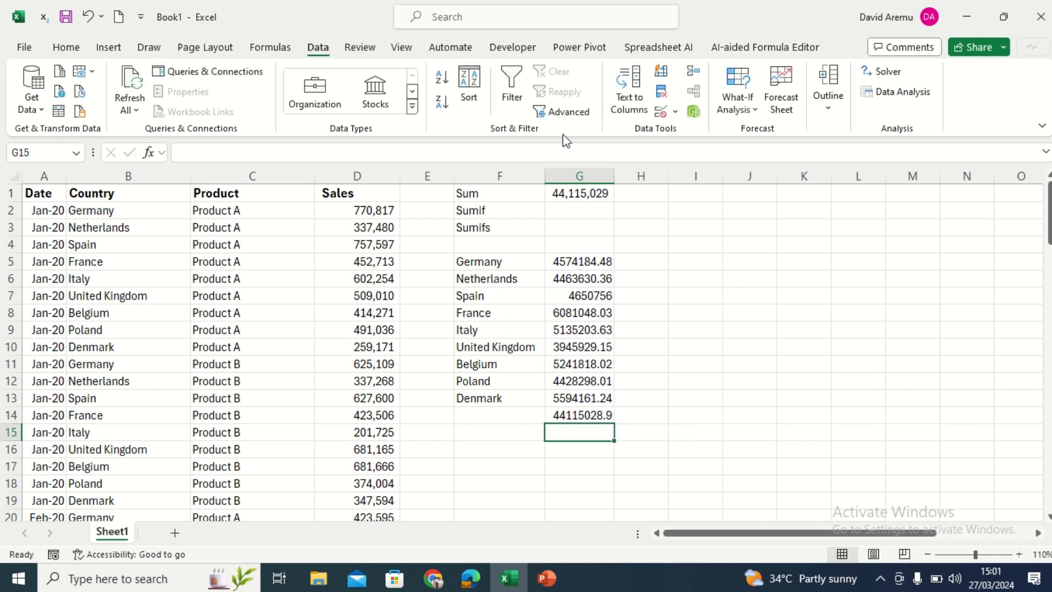
Step: Format the country total in G14 in comma style without decimals
{"action": "left_click", "coordinate": [575, 191]}
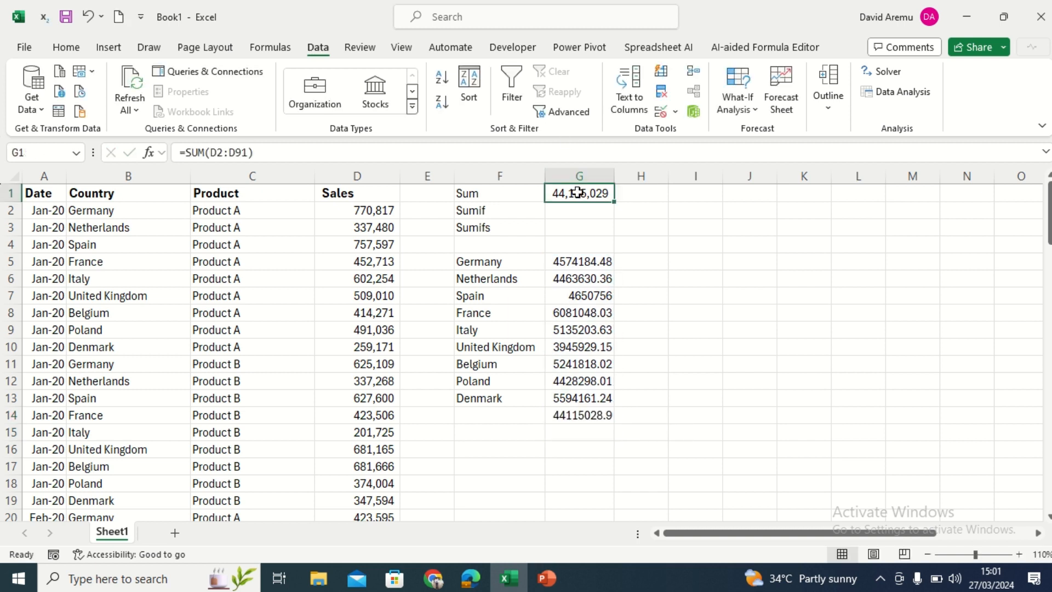
{"action": "left_click", "coordinate": [588, 418]}
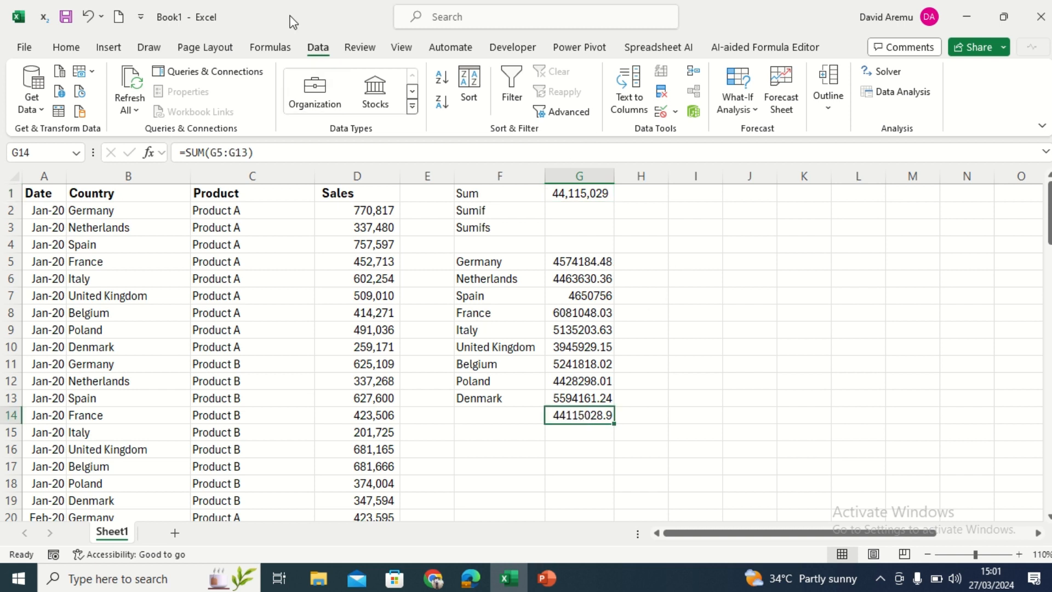
{"action": "left_click", "coordinate": [75, 49]}
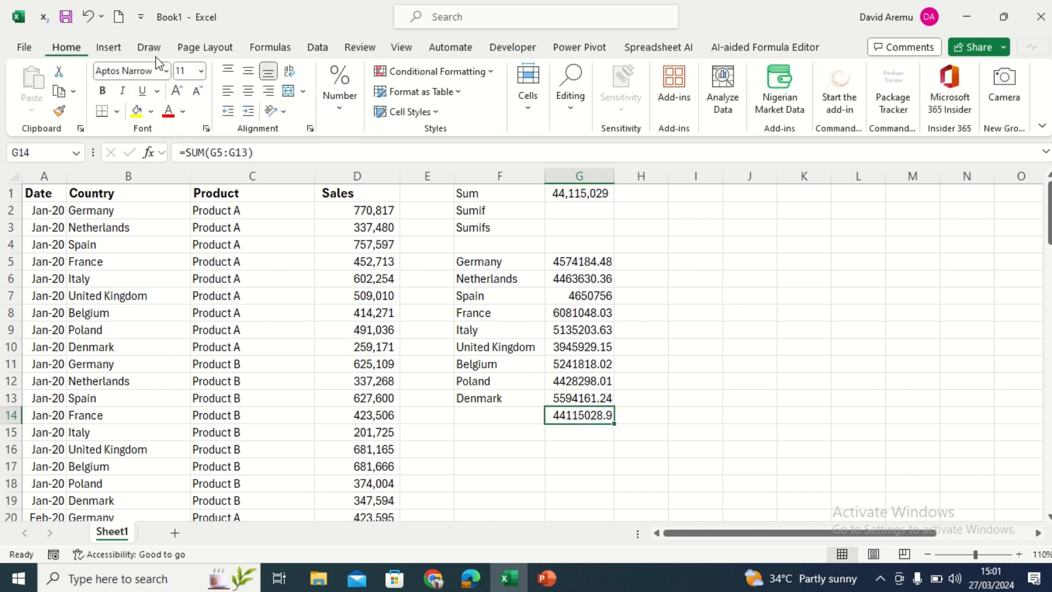
{"action": "left_click", "coordinate": [329, 105]}
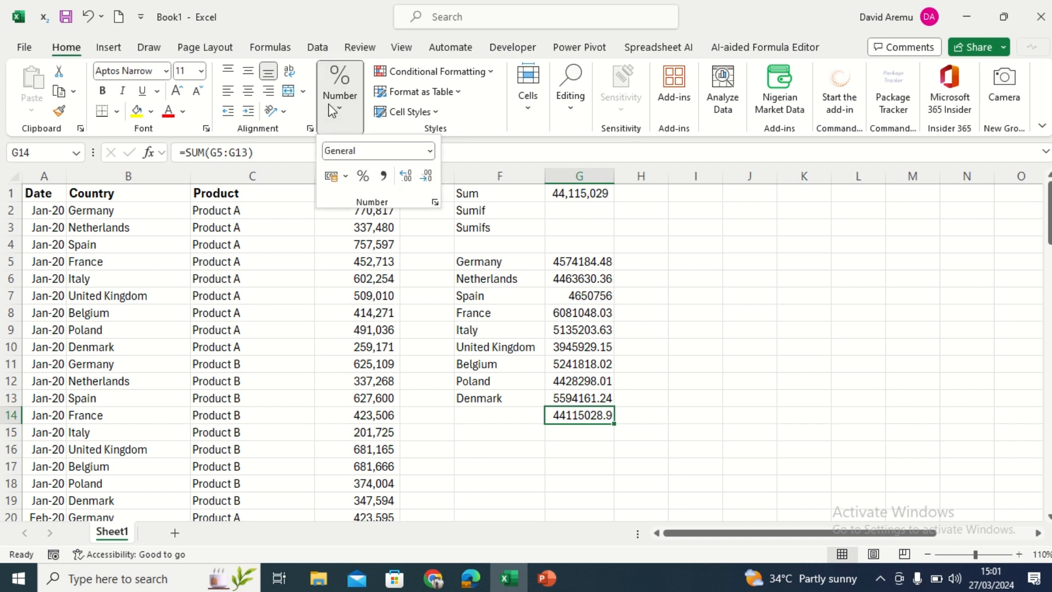
{"action": "left_click", "coordinate": [383, 175]}
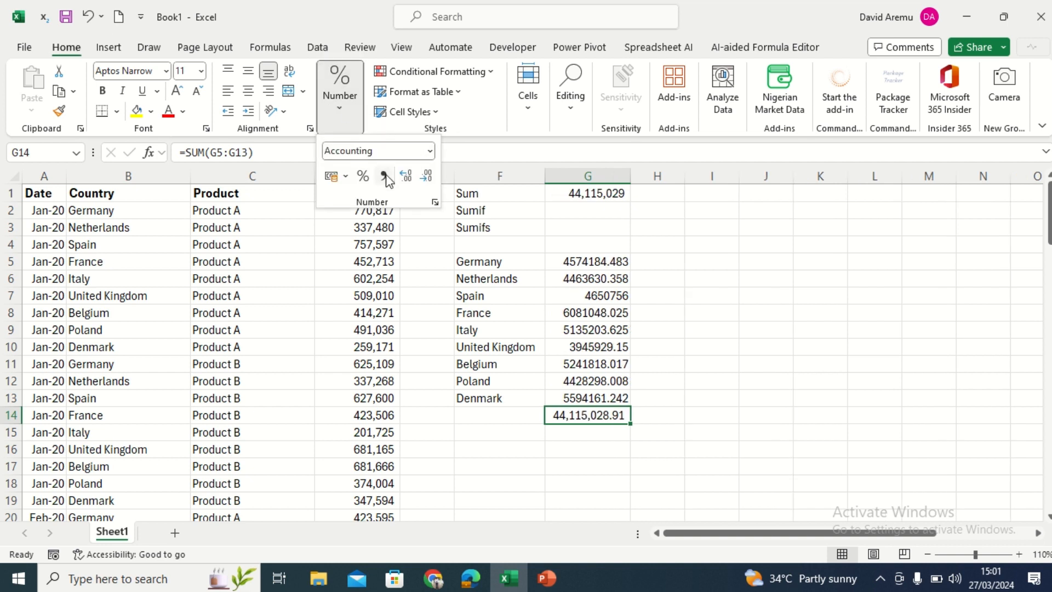
{"action": "left_click", "coordinate": [428, 177]}
{"action": "left_click", "coordinate": [609, 186]}
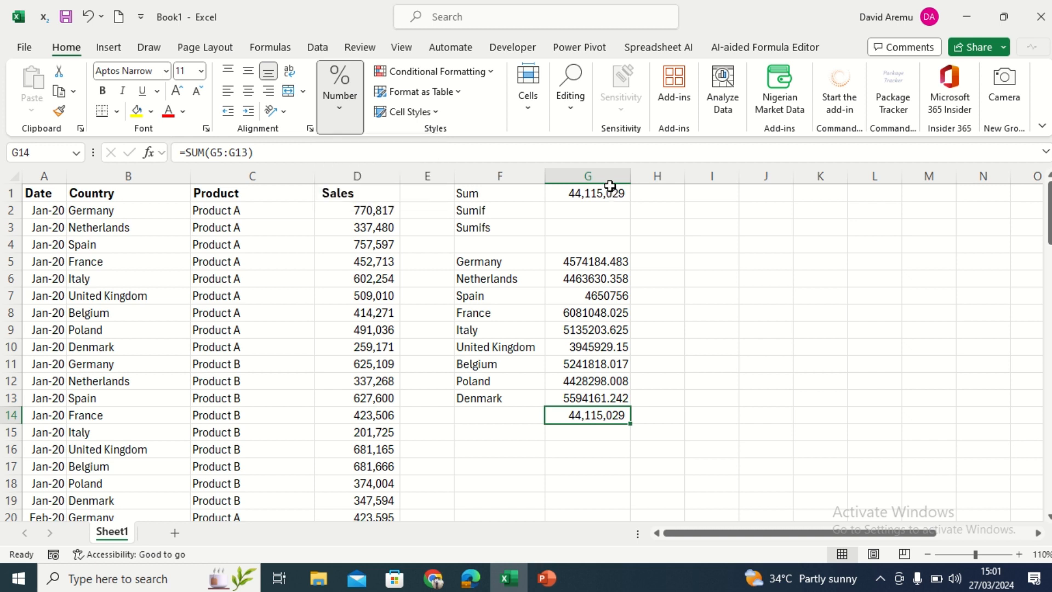
Step: Compare the overall sales total in G1 with the sum of the country totals in G14
{"action": "left_click", "coordinate": [610, 187]}
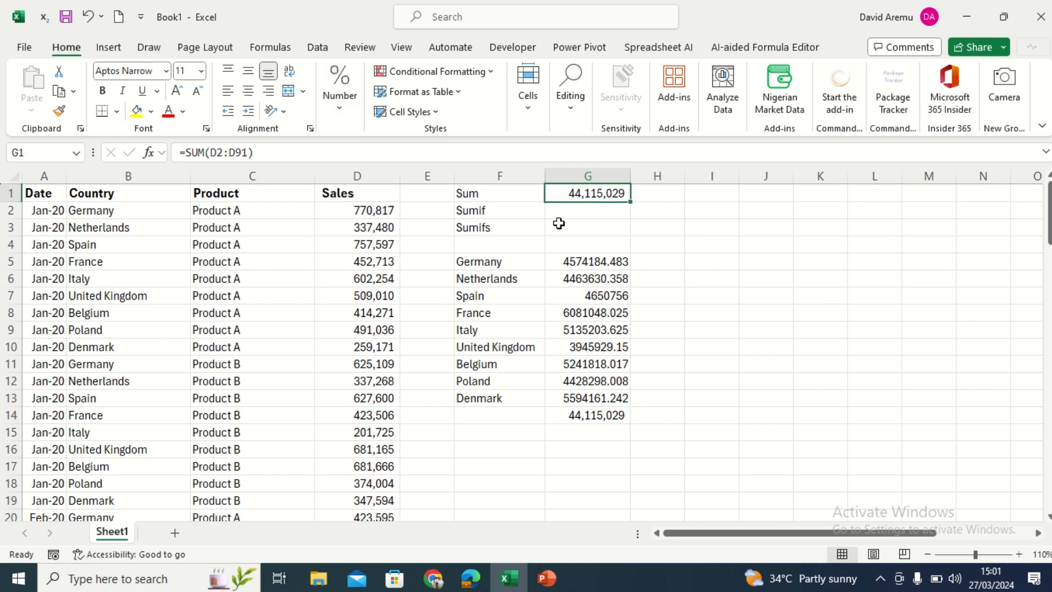
{"action": "left_click", "coordinate": [605, 415]}
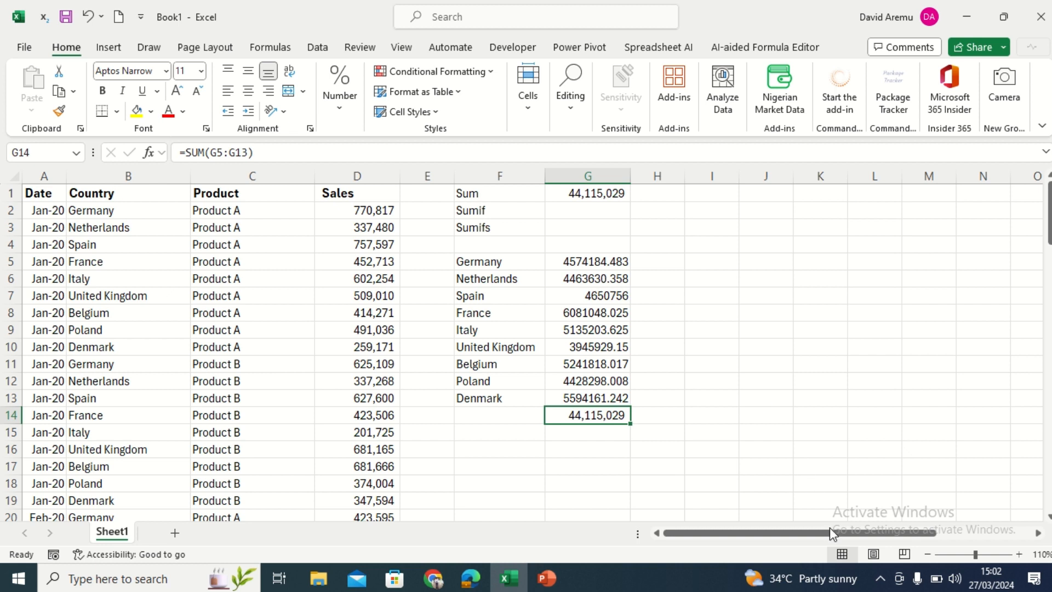
{"action": "left_click_drag", "start_coordinate": [829, 530], "coordinate": [909, 534]}
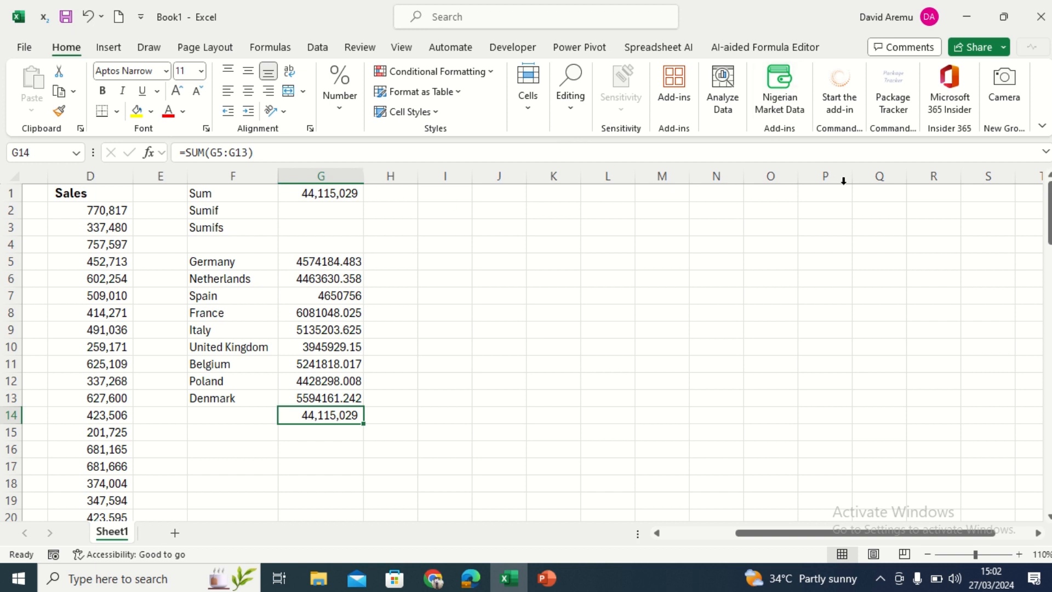
{"action": "left_click_drag", "start_coordinate": [1049, 215], "coordinate": [1030, 196]}
{"action": "left_click_drag", "start_coordinate": [825, 534], "coordinate": [742, 536]}
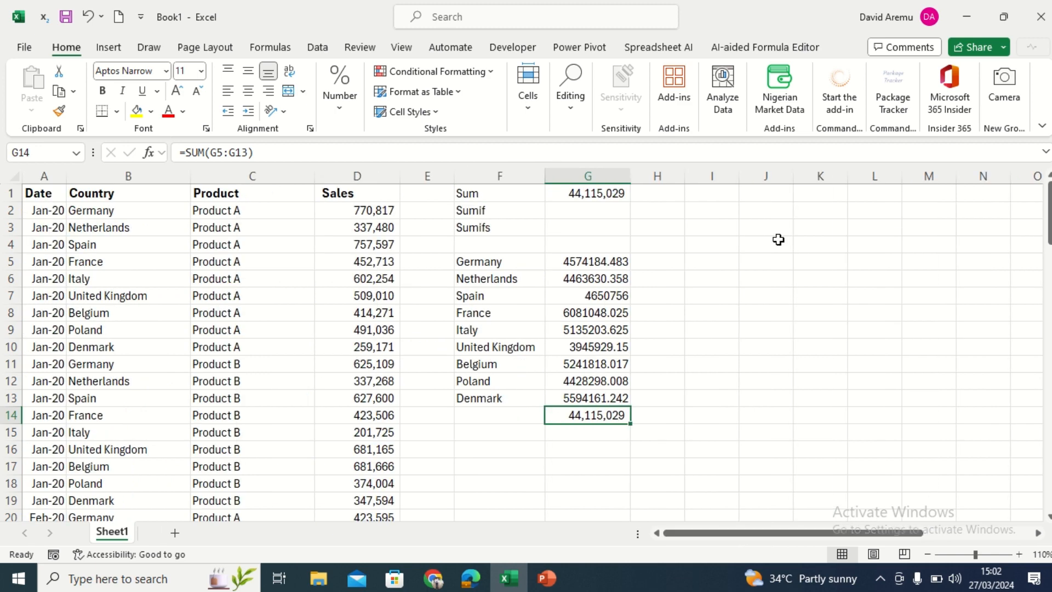
Step: Set up an Advanced Filter that copies to another location, with the Date column A as the list range
{"action": "left_click", "coordinate": [700, 193]}
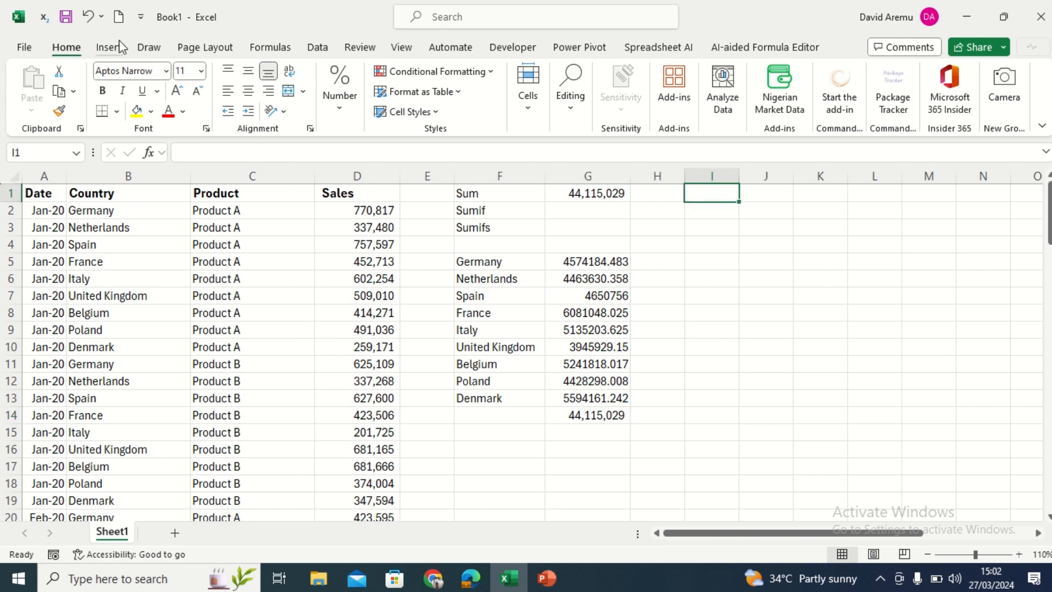
{"action": "left_click", "coordinate": [316, 48]}
{"action": "left_click", "coordinate": [569, 111]}
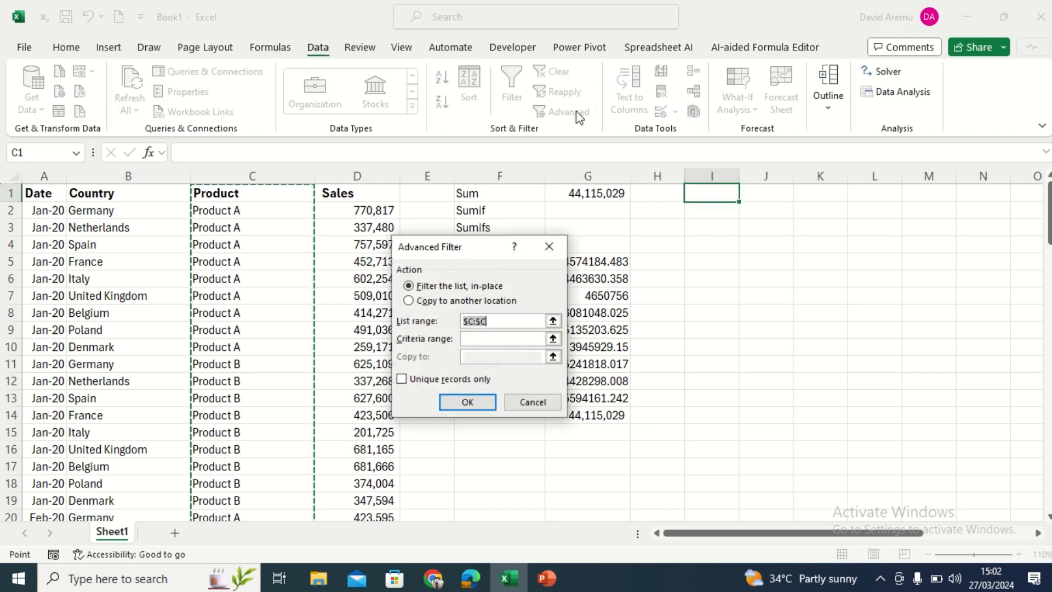
{"action": "left_click", "coordinate": [409, 301]}
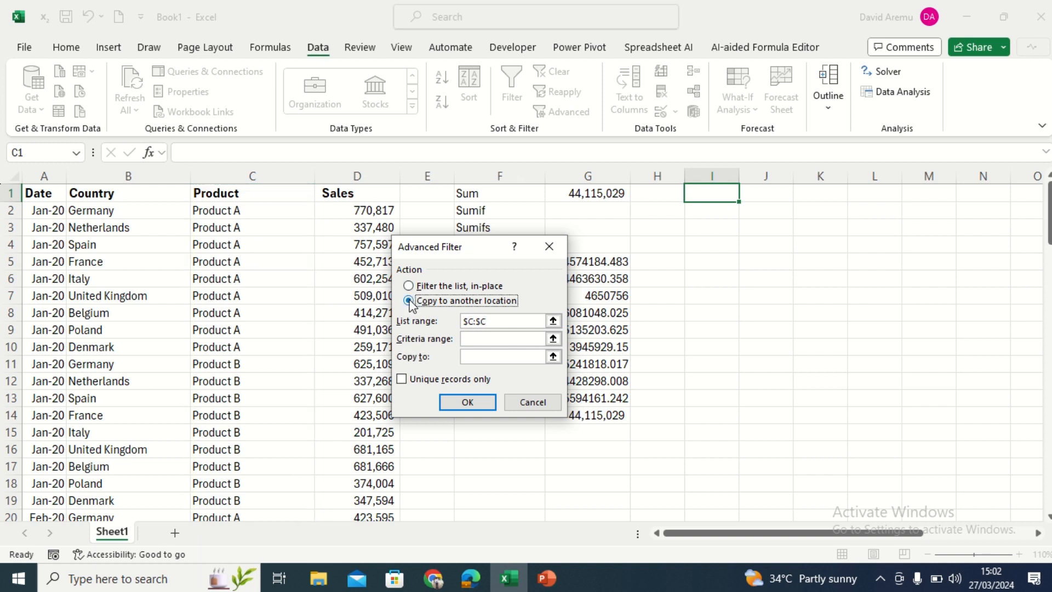
{"action": "left_click", "coordinate": [495, 319]}
{"action": "key", "text": "BackSpace"}
{"action": "key", "text": "BackSpace"}
{"action": "key", "text": "BackSpace"}
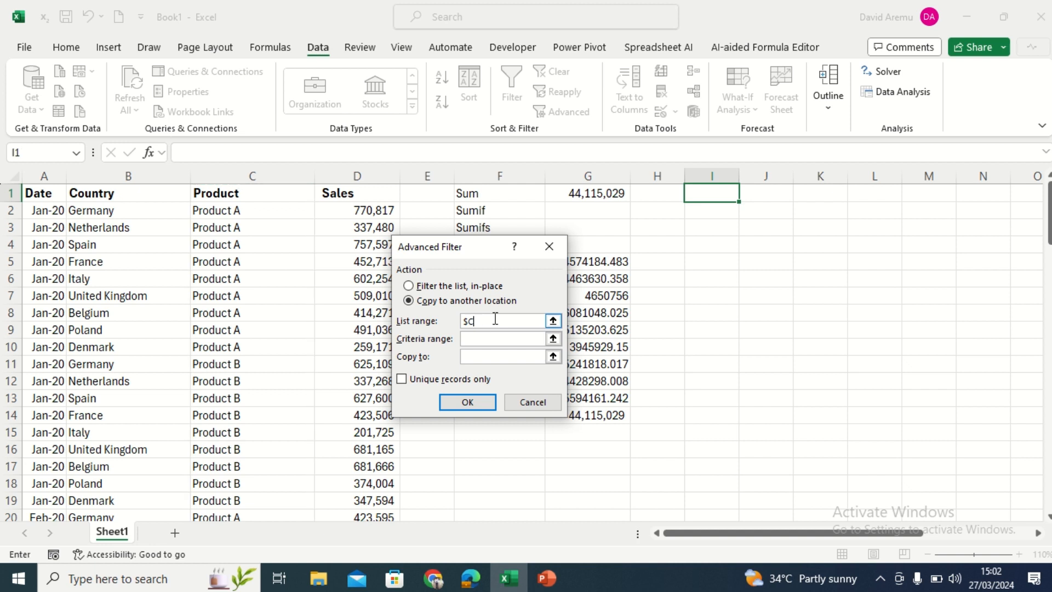
{"action": "left_click", "coordinate": [47, 176]}
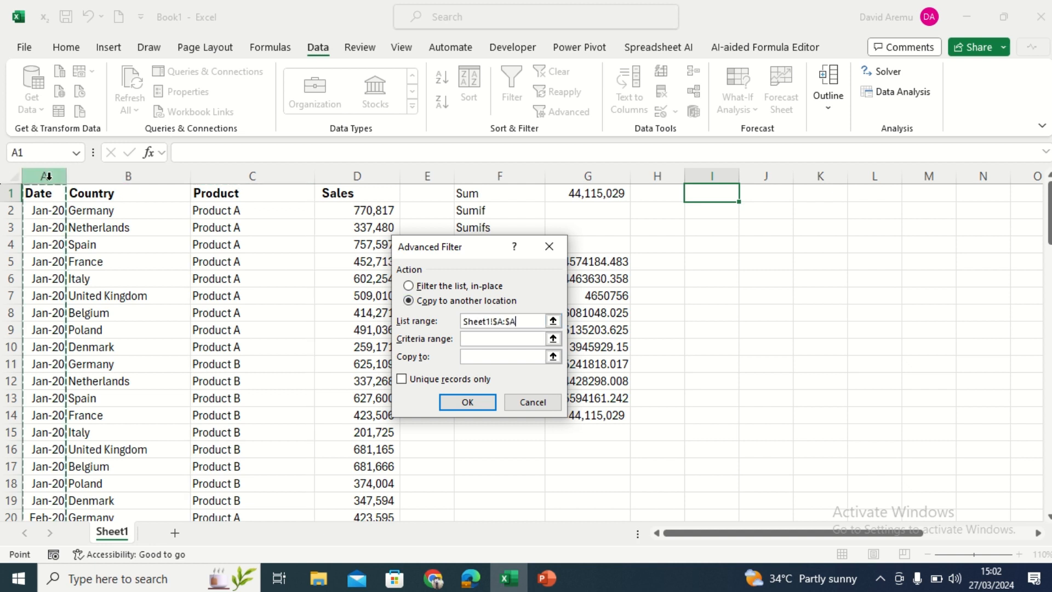
Step: Extract only the unique date records to I1 with the Advanced Filter, leaving the criteria range empty
{"action": "left_click", "coordinate": [497, 340]}
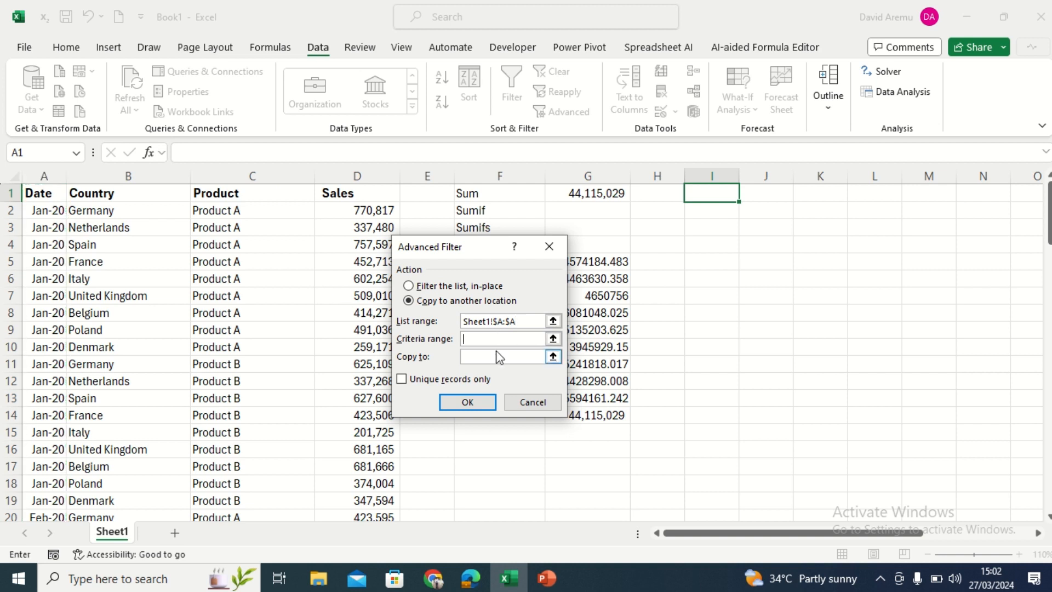
{"action": "left_click", "coordinate": [690, 198]}
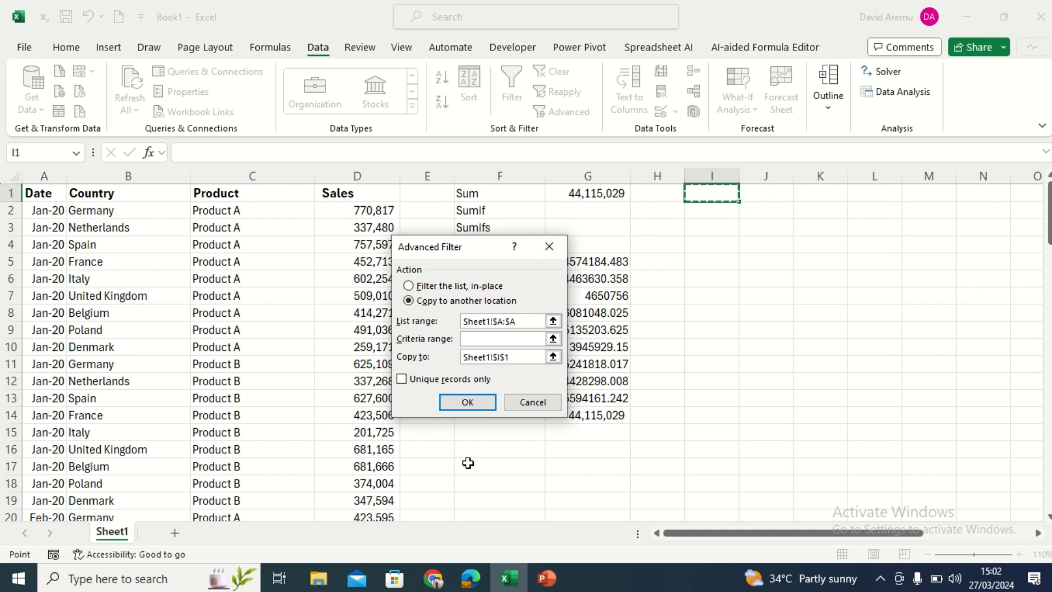
{"action": "left_click", "coordinate": [402, 379]}
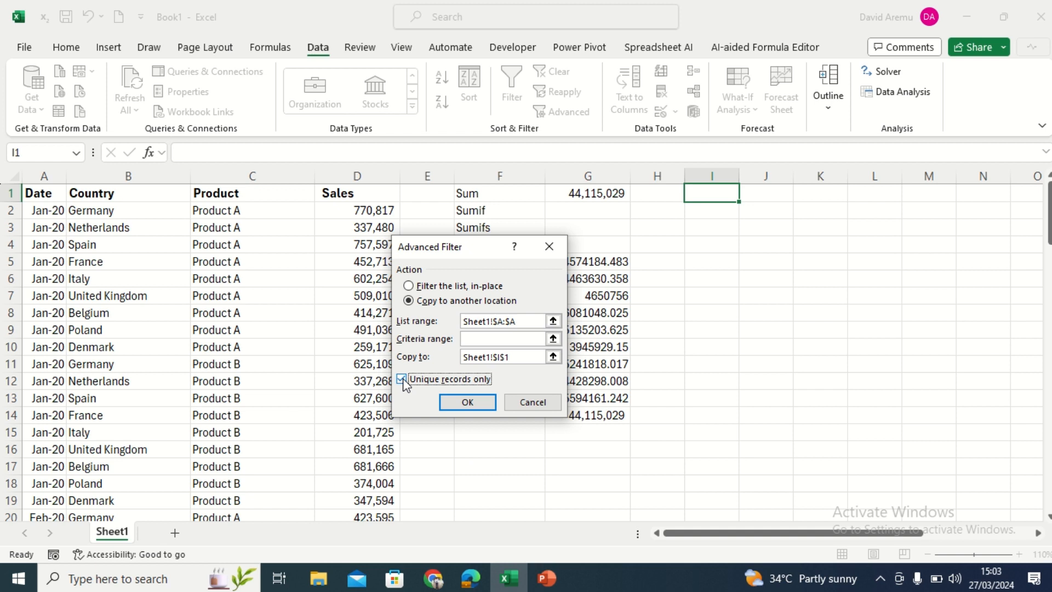
{"action": "left_click", "coordinate": [463, 400]}
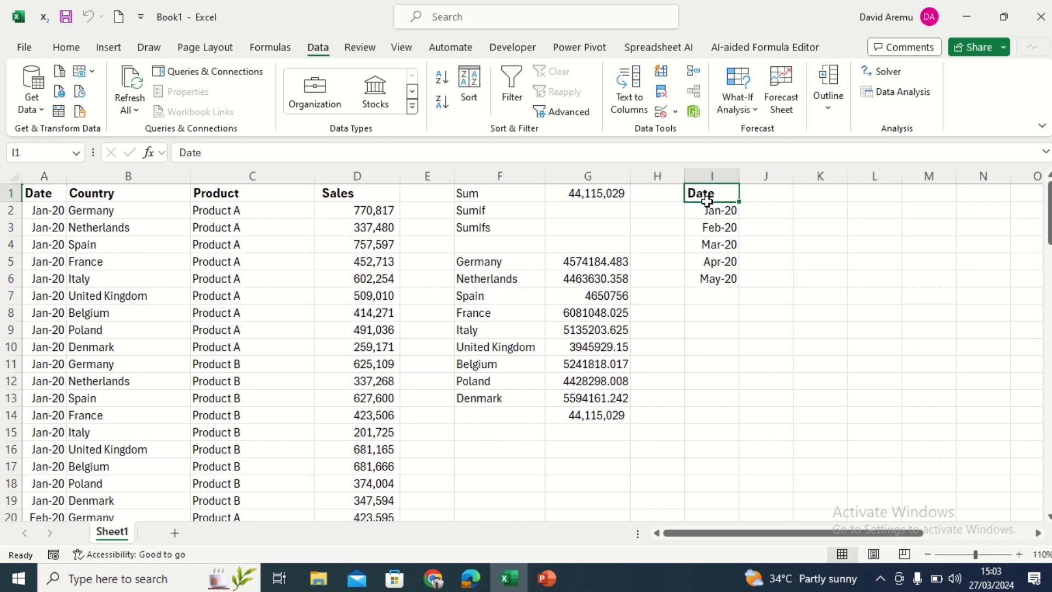
Step: Copy the list of countries in F5:F13
{"action": "left_click", "coordinate": [681, 300]}
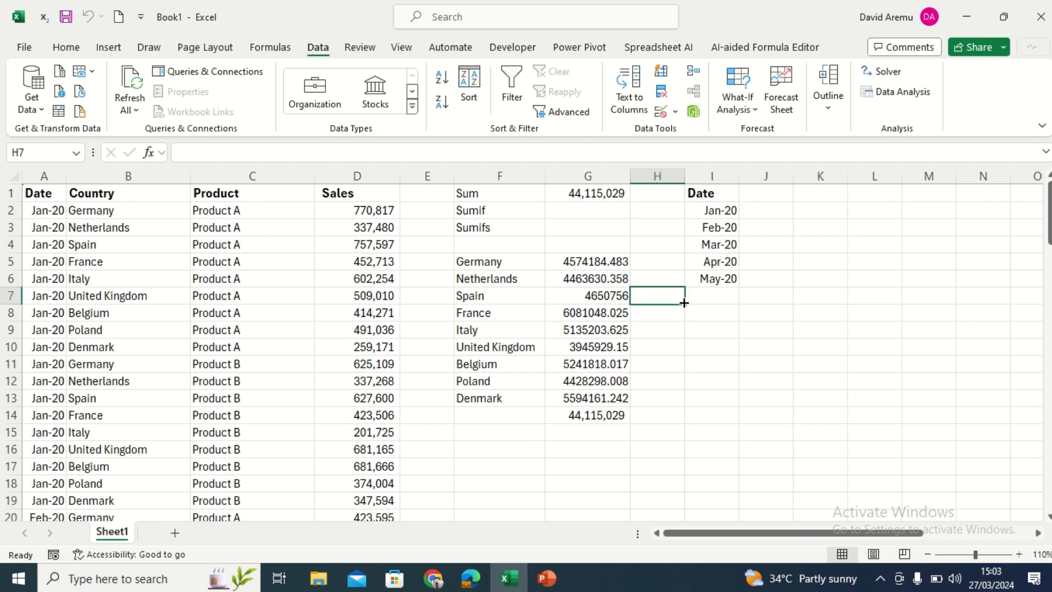
{"action": "left_click_drag", "start_coordinate": [469, 265], "coordinate": [489, 399]}
{"action": "key", "text": "ctrl+c"}
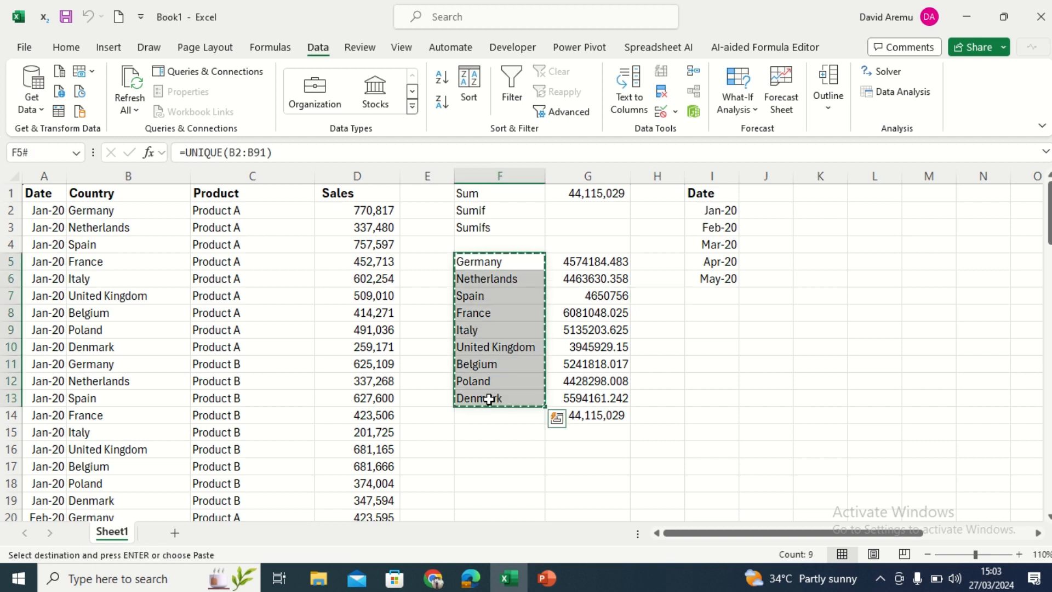
{"action": "left_click", "coordinate": [705, 314]}
{"action": "key", "text": "ctrl+v"}
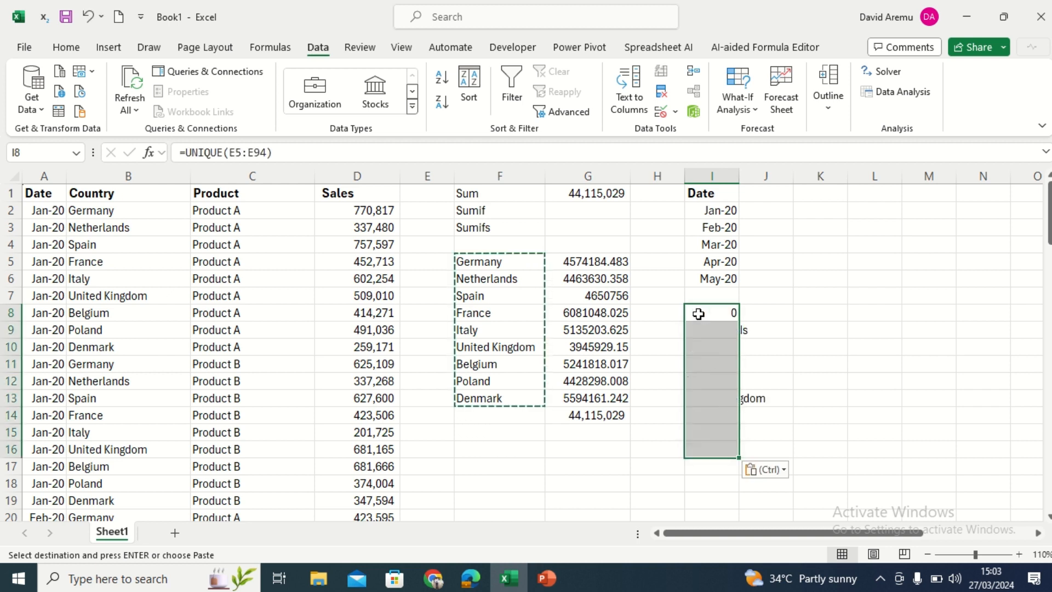
{"action": "left_click", "coordinate": [91, 17]}
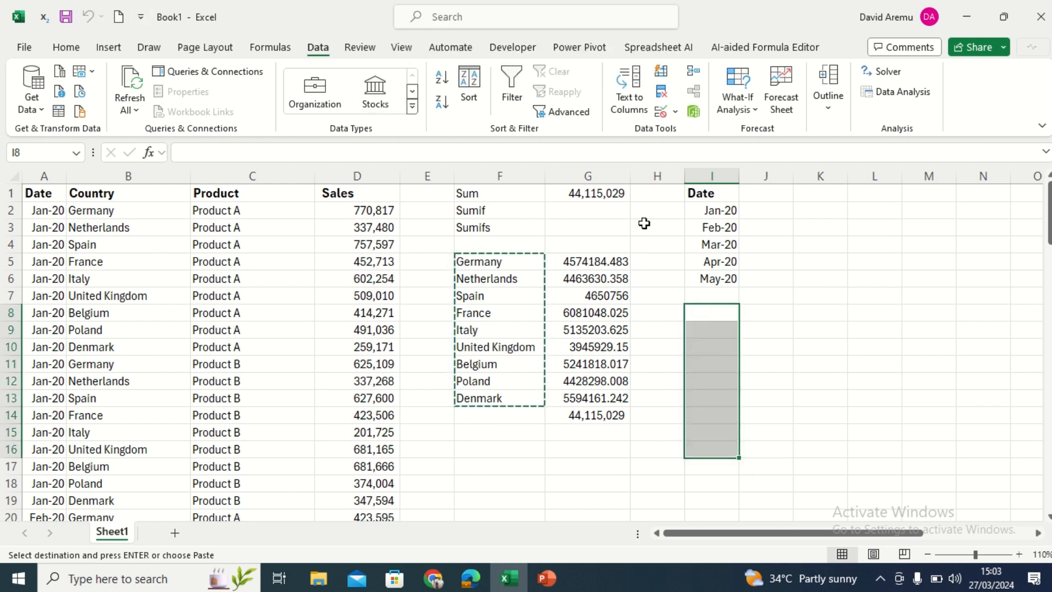
Step: Paste the copied countries as values starting at I8 and fit column I to its contents
{"action": "right_click", "coordinate": [702, 308]}
{"action": "left_click", "coordinate": [766, 104]}
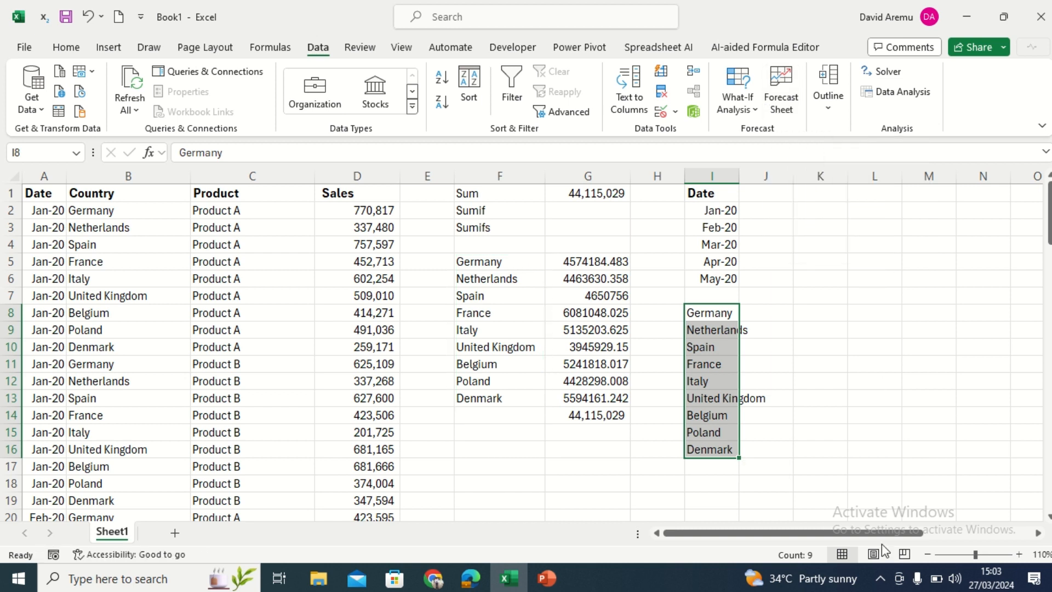
{"action": "key", "text": "Escape"}
{"action": "double_click", "coordinate": [742, 178]}
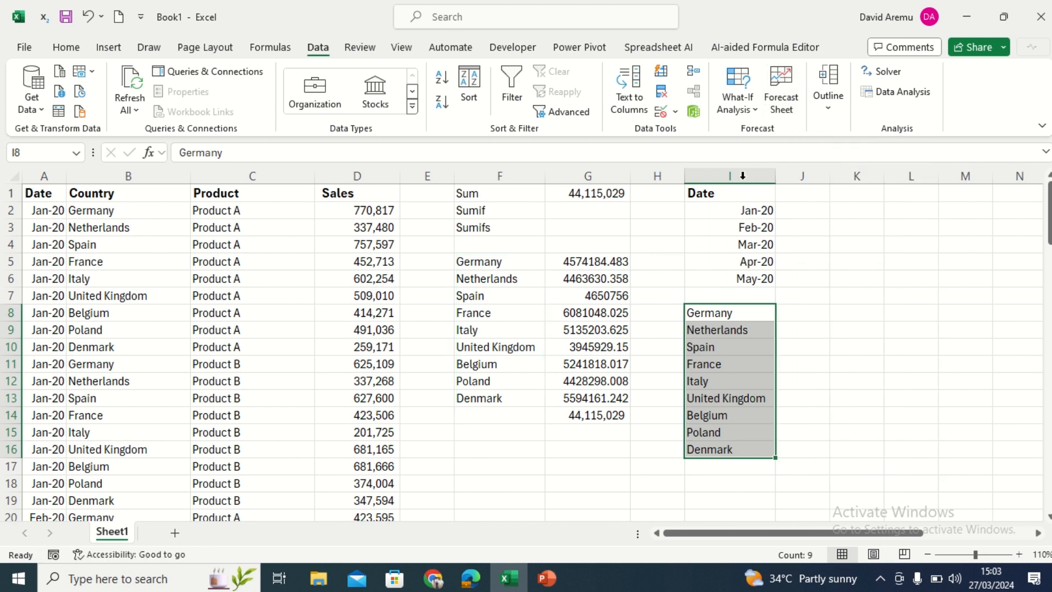
Step: Copy the unique months in I2:I6 and paste them transposed as a header row starting at J7
{"action": "left_click_drag", "start_coordinate": [746, 214], "coordinate": [750, 280]}
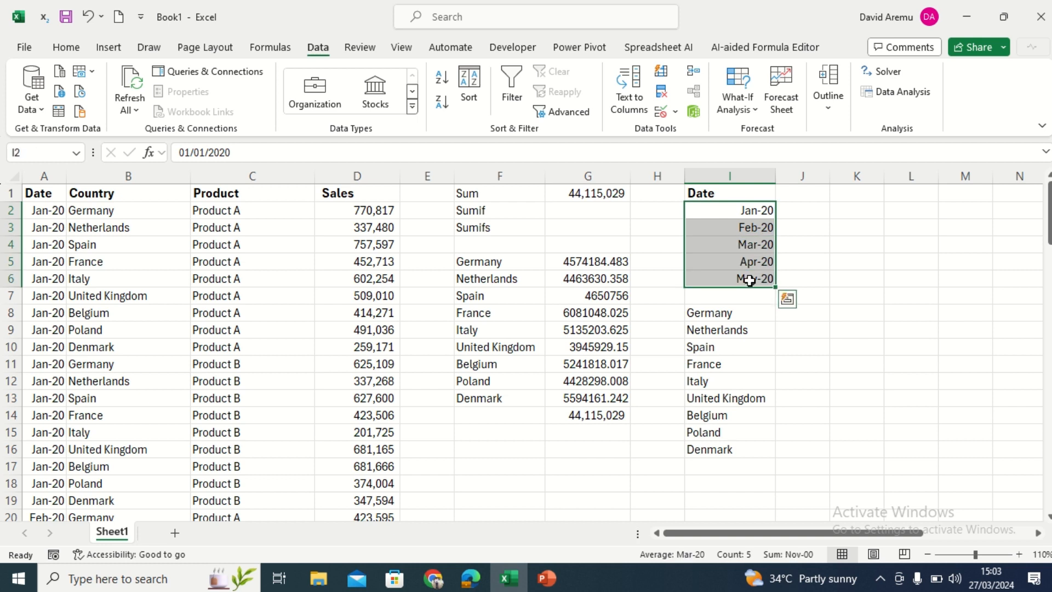
{"action": "key", "text": "ctrl+c"}
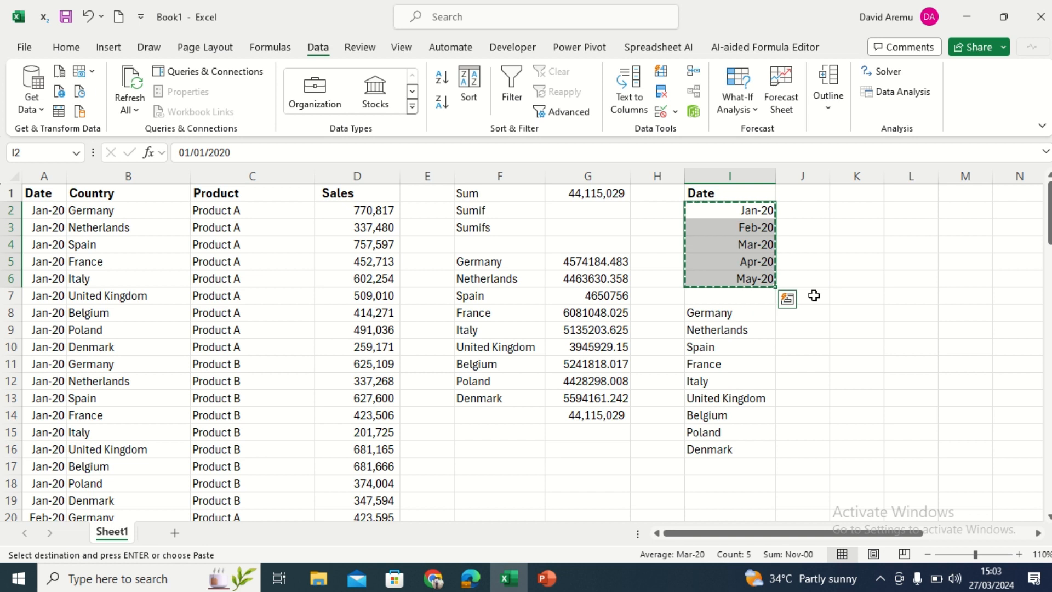
{"action": "right_click", "coordinate": [814, 296]}
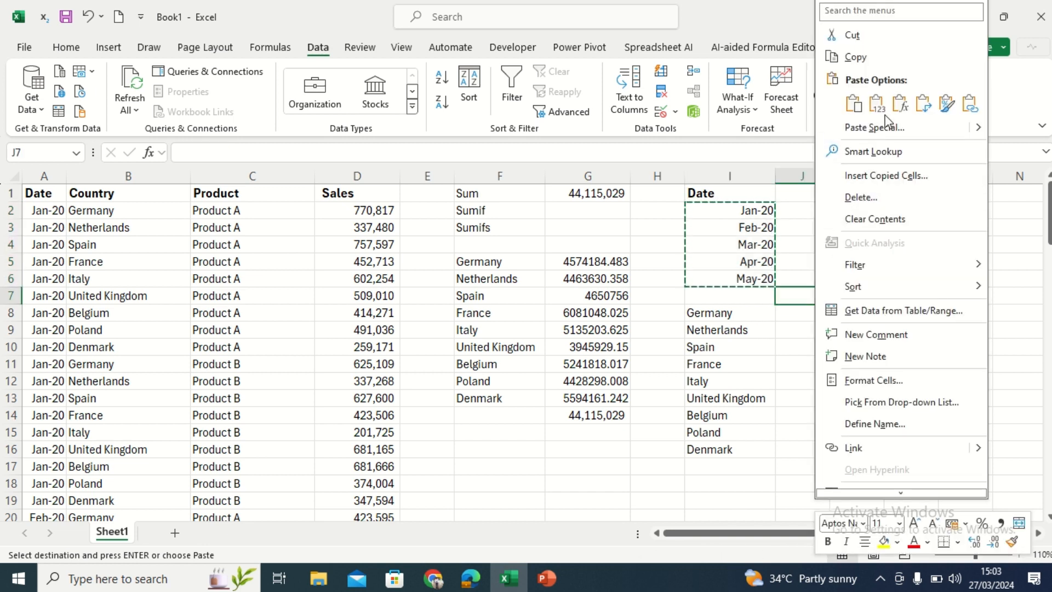
{"action": "left_click", "coordinate": [924, 104]}
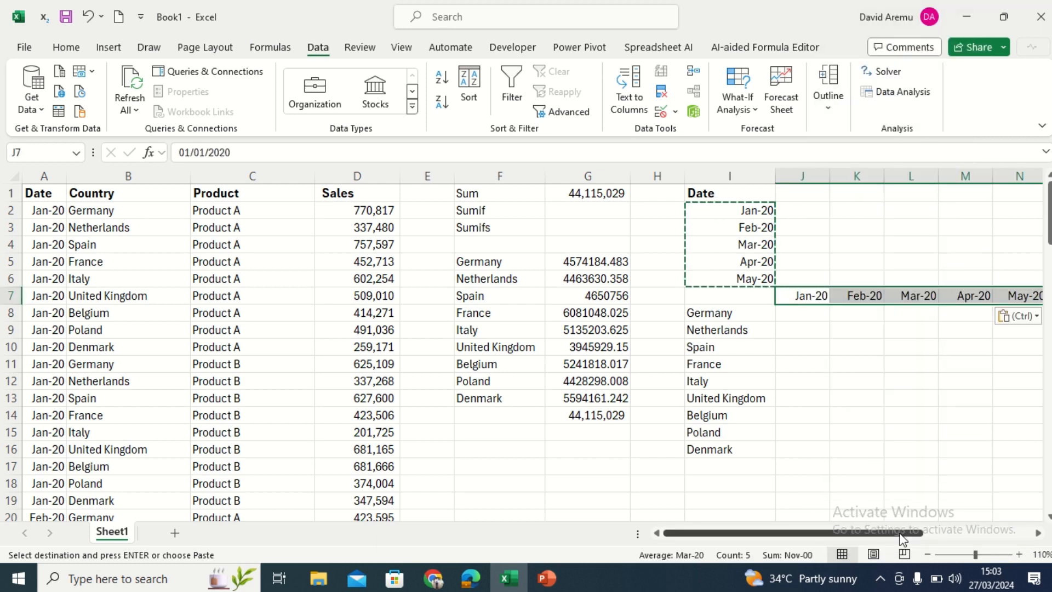
{"action": "left_click_drag", "start_coordinate": [923, 533], "coordinate": [959, 532]}
{"action": "left_click", "coordinate": [706, 381]}
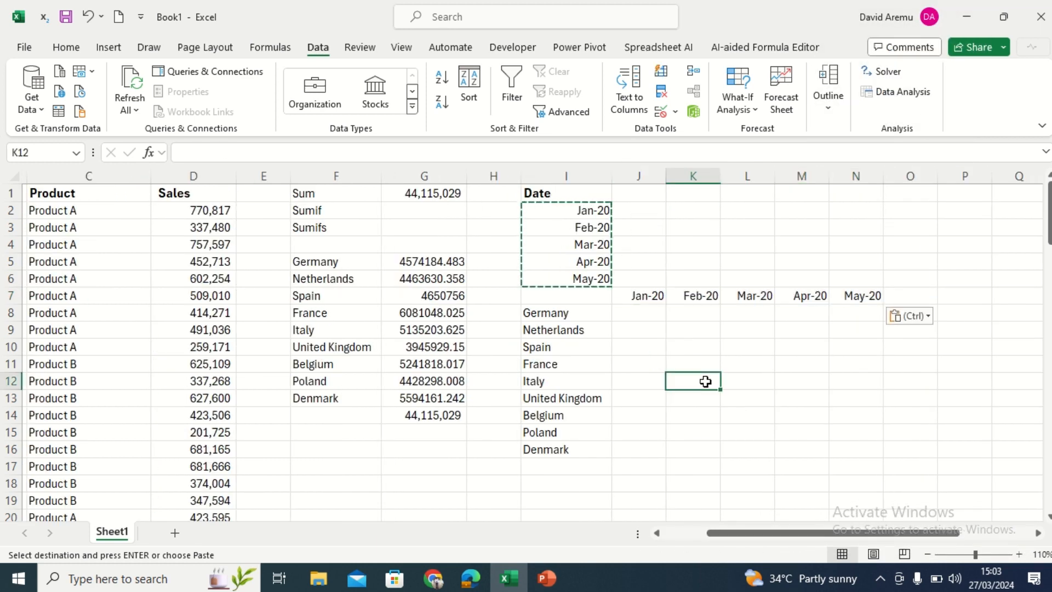
{"action": "key", "text": "Escape"}
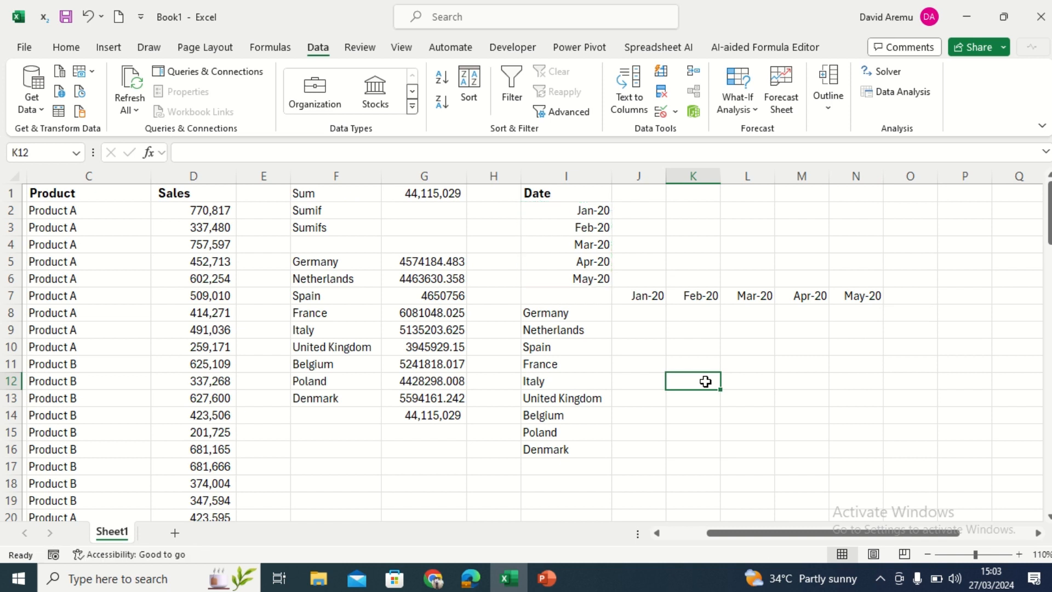
Step: Start a SUMIFS formula in J8 for Germany in Jan-20, with the Sales column $D:$D as the sum range
{"action": "left_click", "coordinate": [581, 312]}
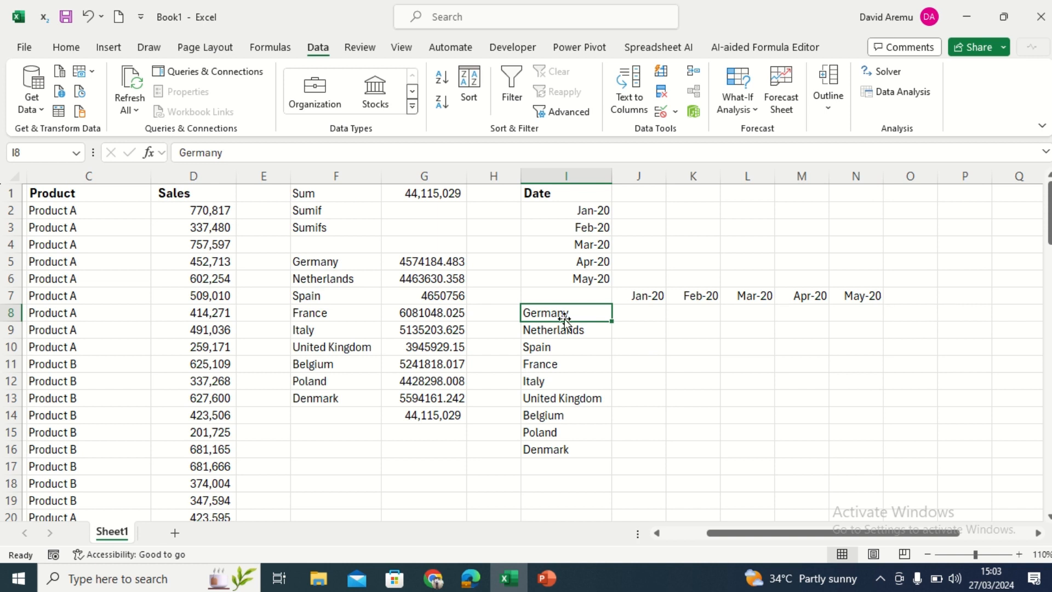
{"action": "left_click", "coordinate": [553, 329]}
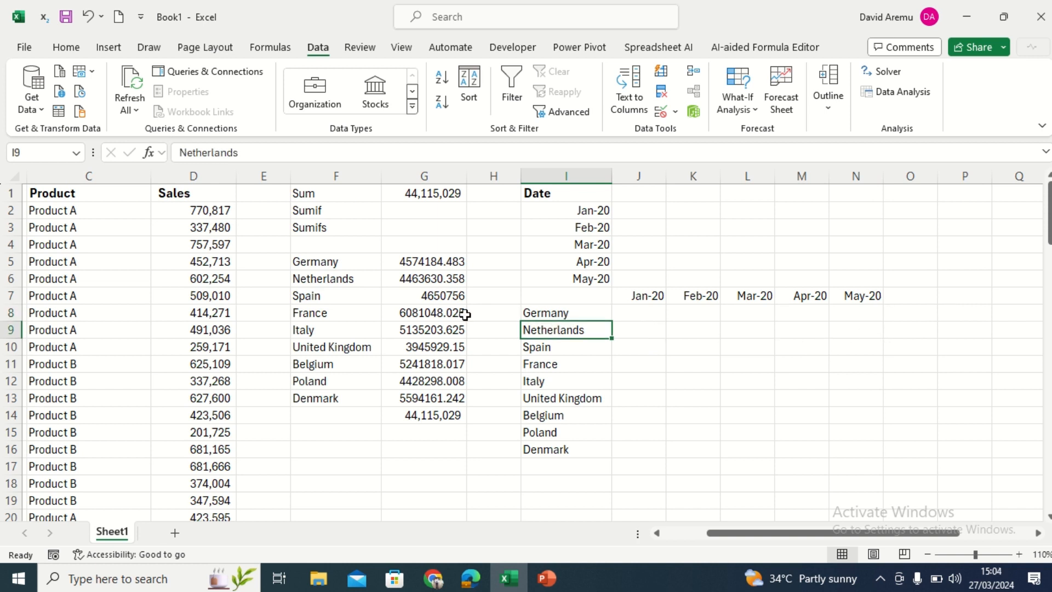
{"action": "left_click", "coordinate": [646, 315]}
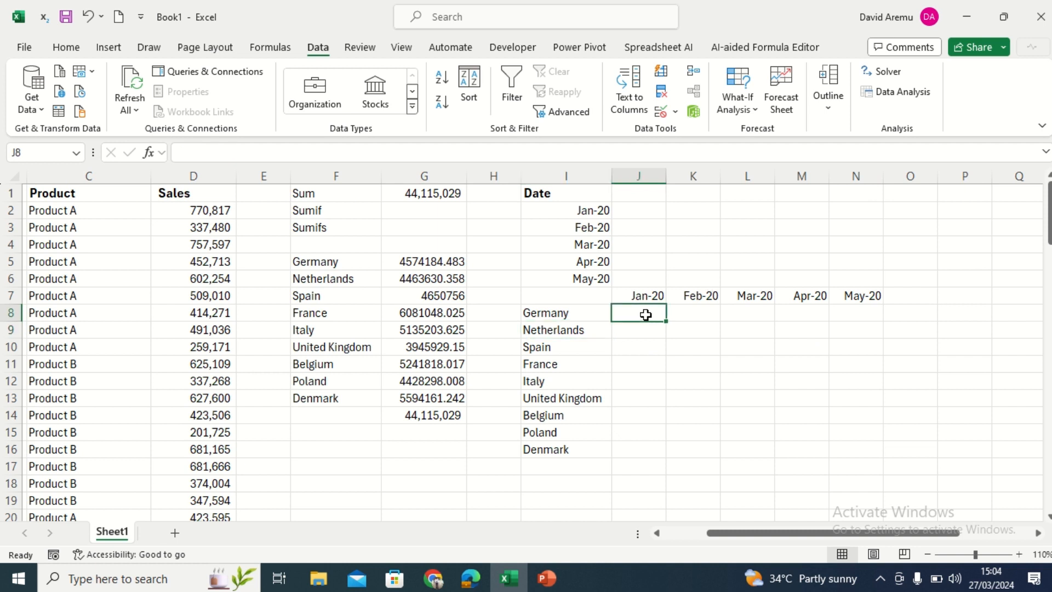
{"action": "type", "text": "=sum"}
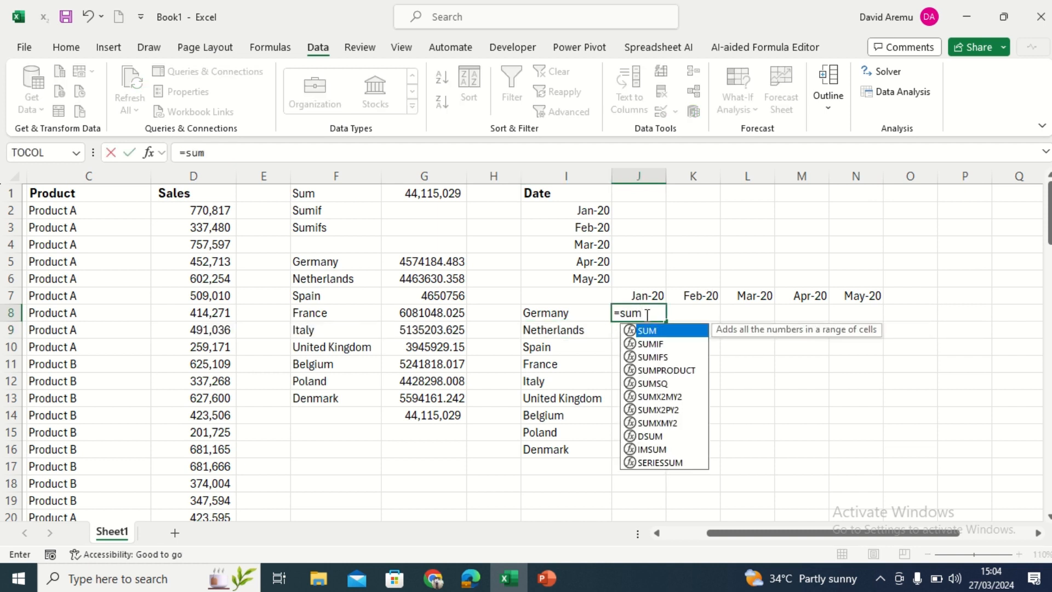
{"action": "key", "text": "Down"}
{"action": "key", "text": "Tab"}
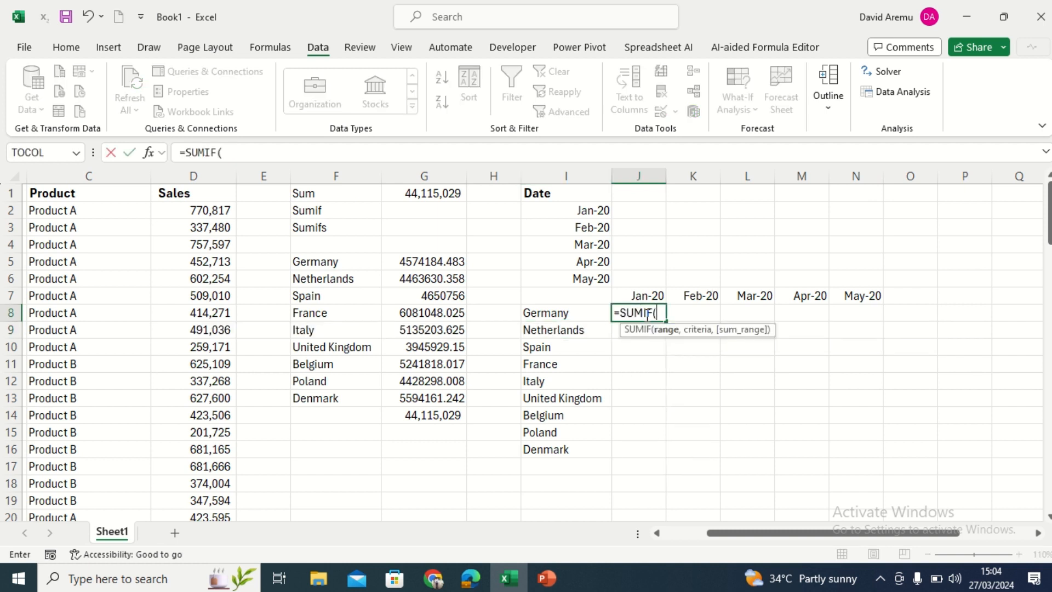
{"action": "key", "text": "BackSpace"}
{"action": "key", "text": "Down"}
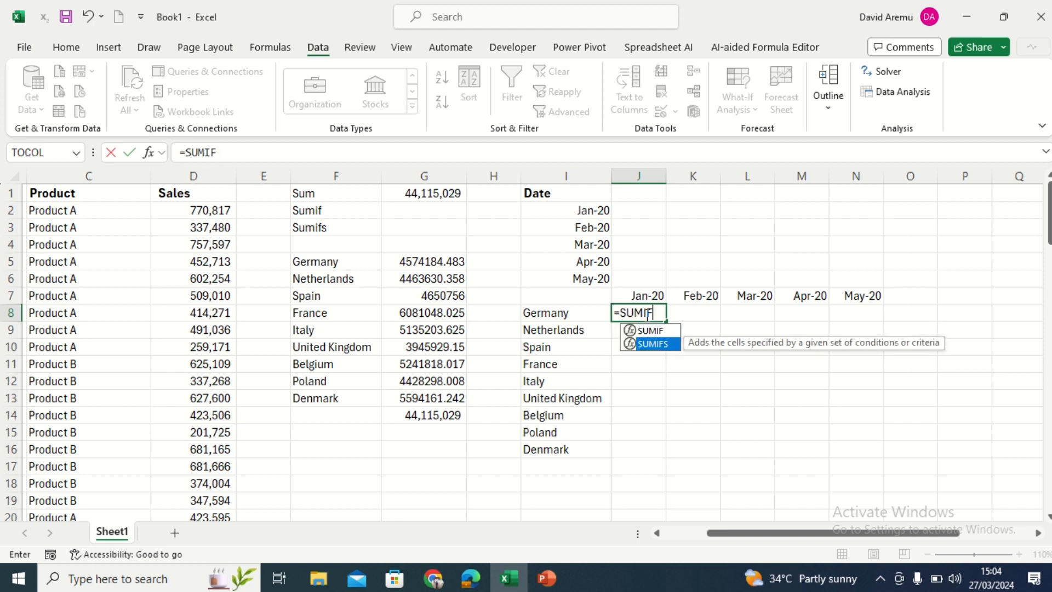
{"action": "key", "text": "Tab"}
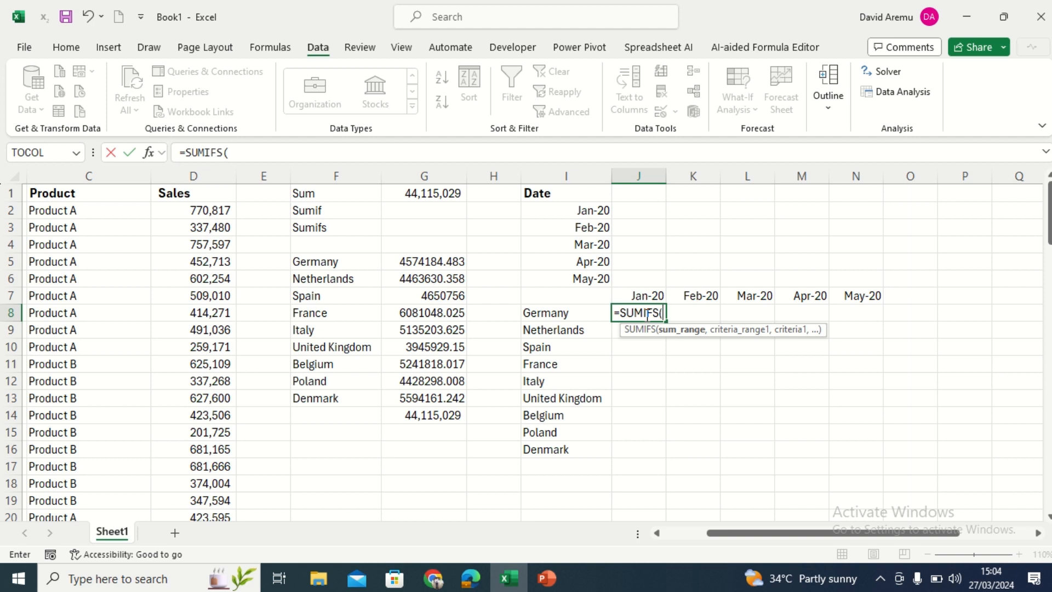
{"action": "left_click", "coordinate": [197, 171]}
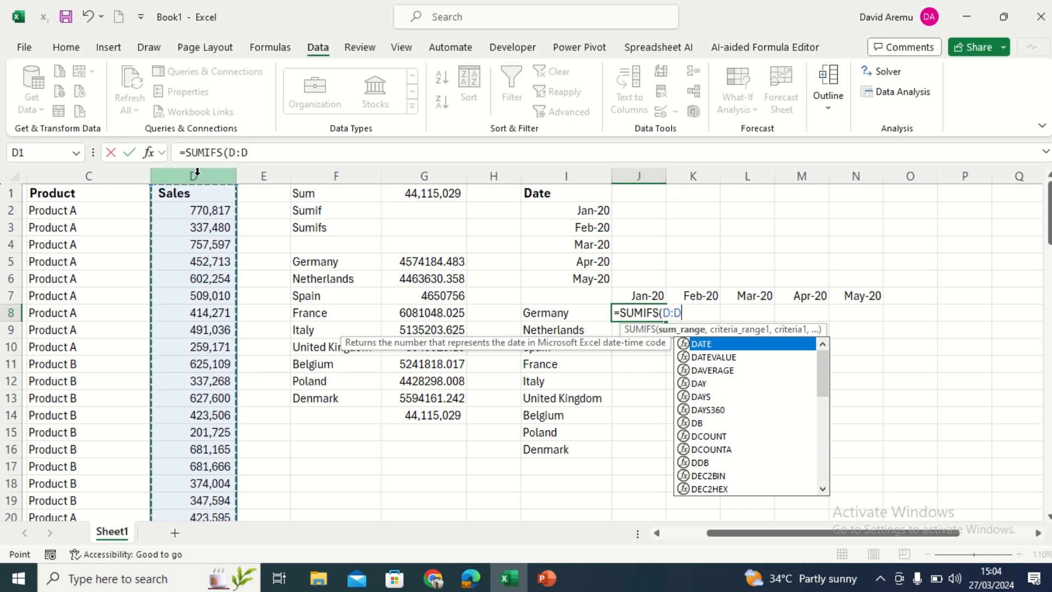
{"action": "key", "text": "F4"}
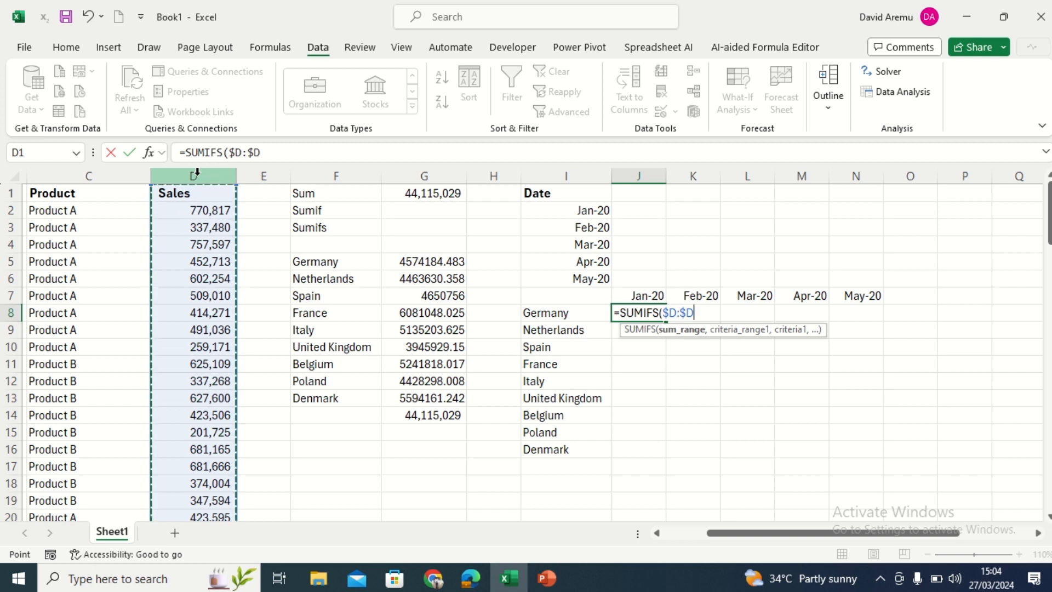
{"action": "type", "text": ","}
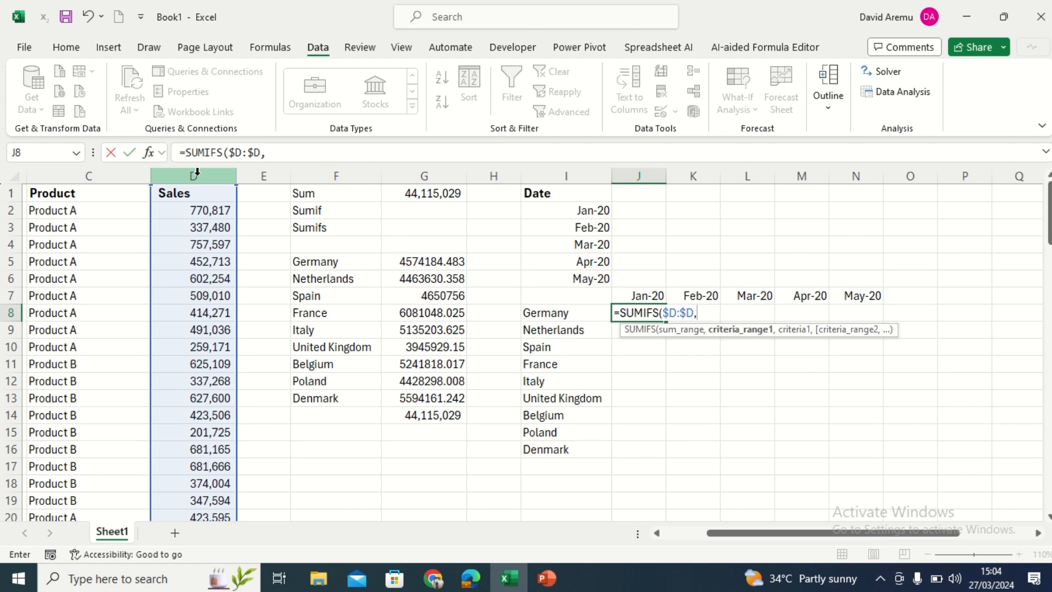
Step: Add the country criterion to the SUMIFS formula in J8, using $B:$B as the criteria range and $I8 as the criterion
{"action": "left_click_drag", "start_coordinate": [784, 534], "coordinate": [734, 539]}
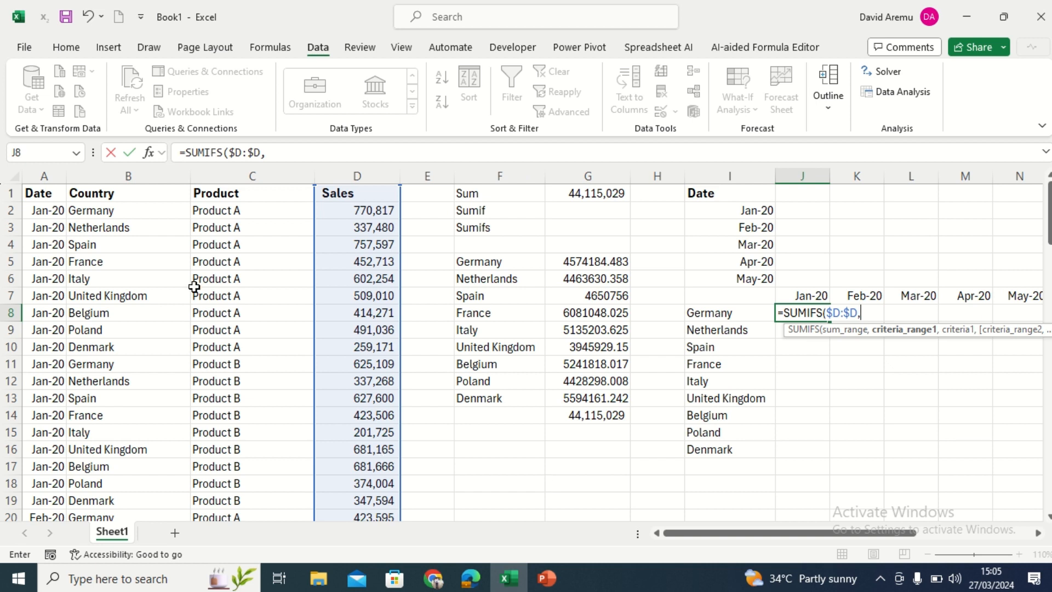
{"action": "left_click", "coordinate": [135, 172]}
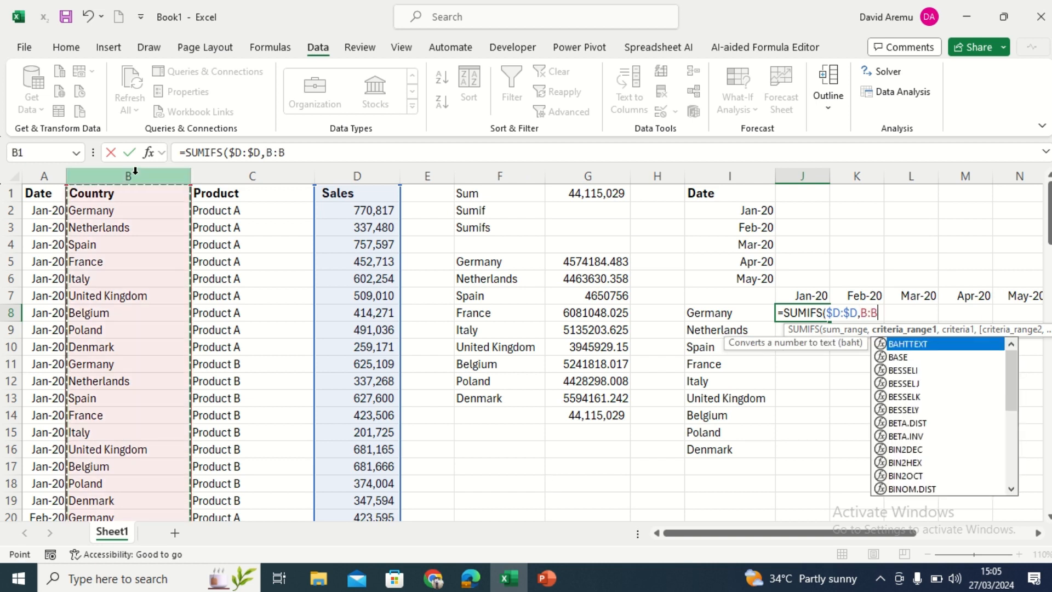
{"action": "key", "text": "F4"}
{"action": "type", "text": ","}
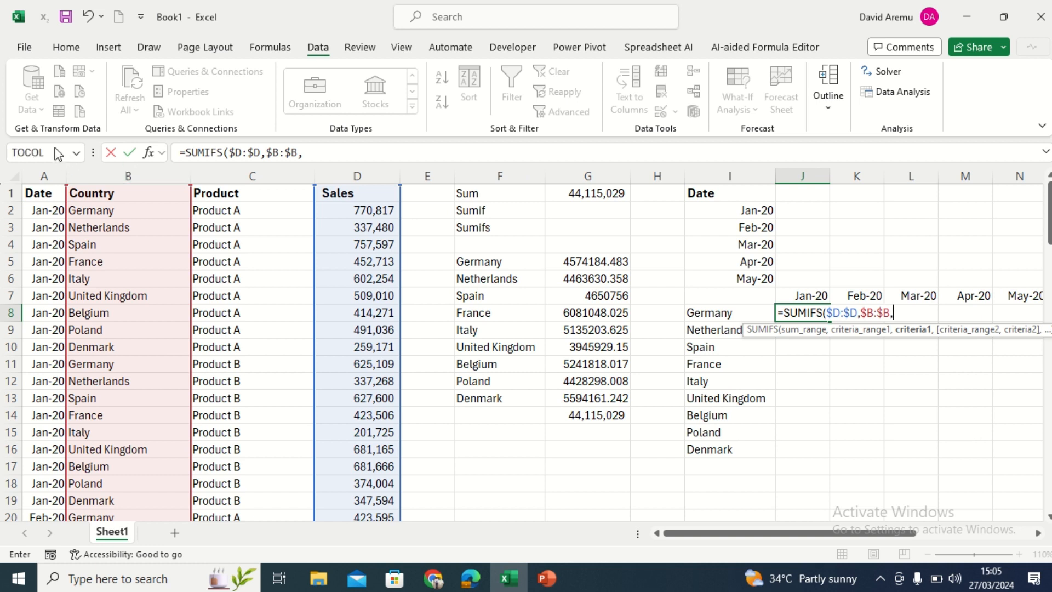
{"action": "left_click", "coordinate": [735, 313]}
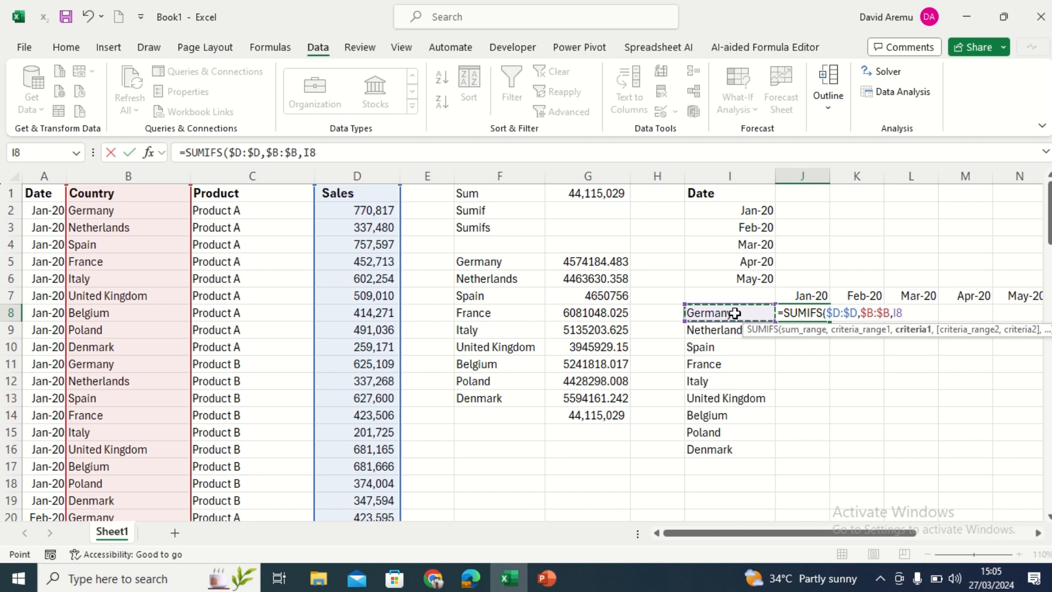
{"action": "key", "text": "F4"}
{"action": "key", "text": "F4"}
{"action": "key", "text": "F4"}
{"action": "type", "text": ","}
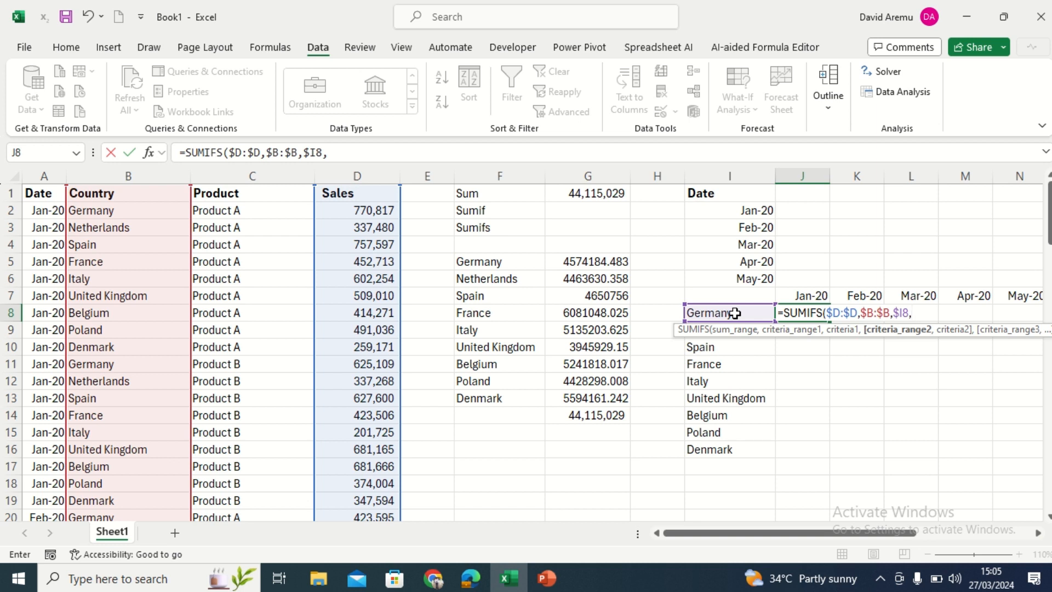
Step: Complete the J8 SUMIFS formula with $A:$A as the second criteria range and J$7 as its criterion
{"action": "left_click", "coordinate": [51, 173]}
{"action": "key", "text": "F4"}
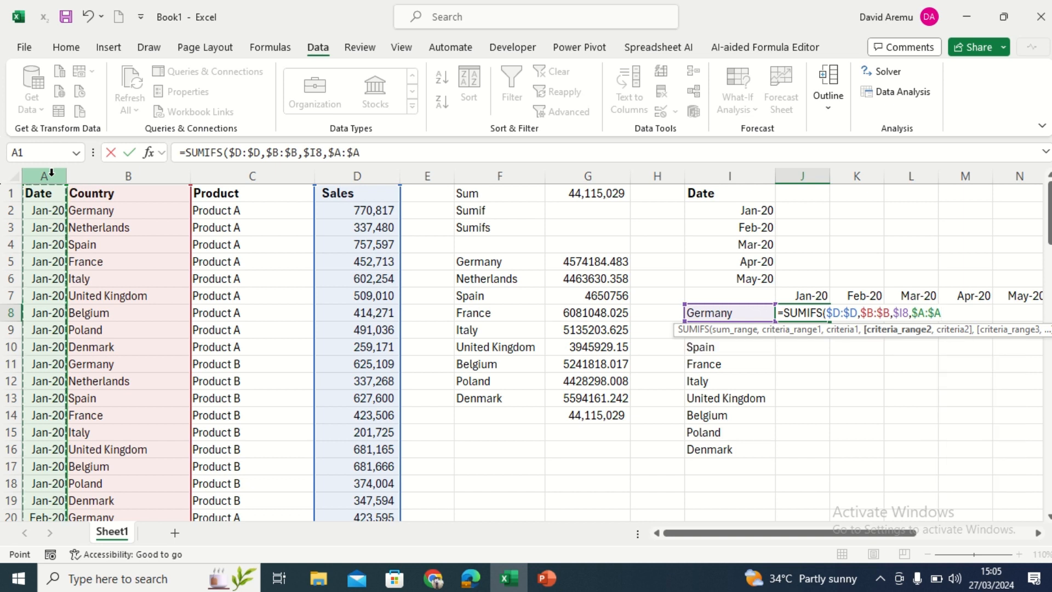
{"action": "type", "text": ","}
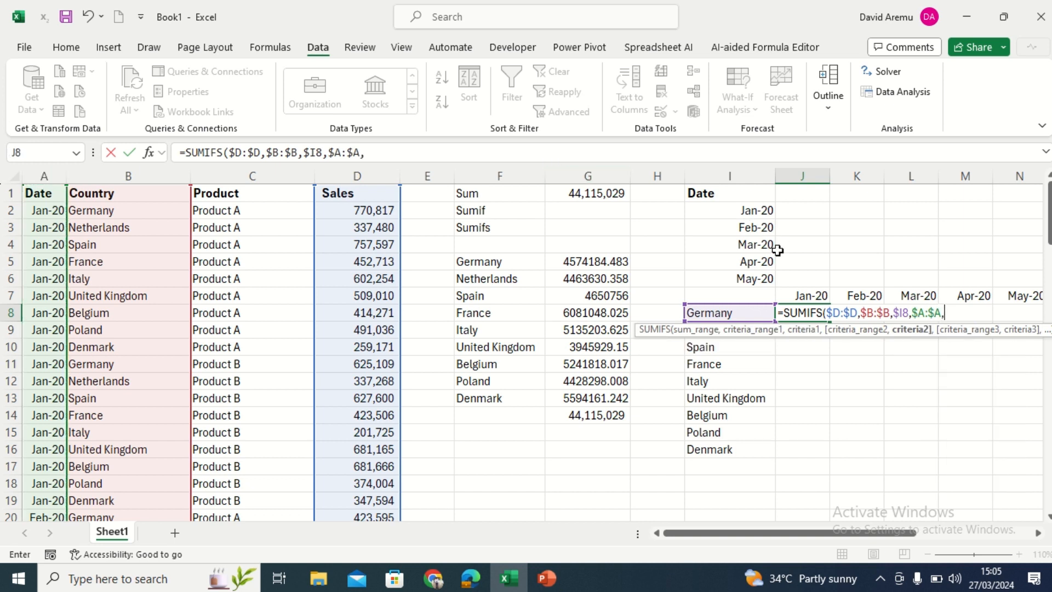
{"action": "left_click", "coordinate": [811, 294]}
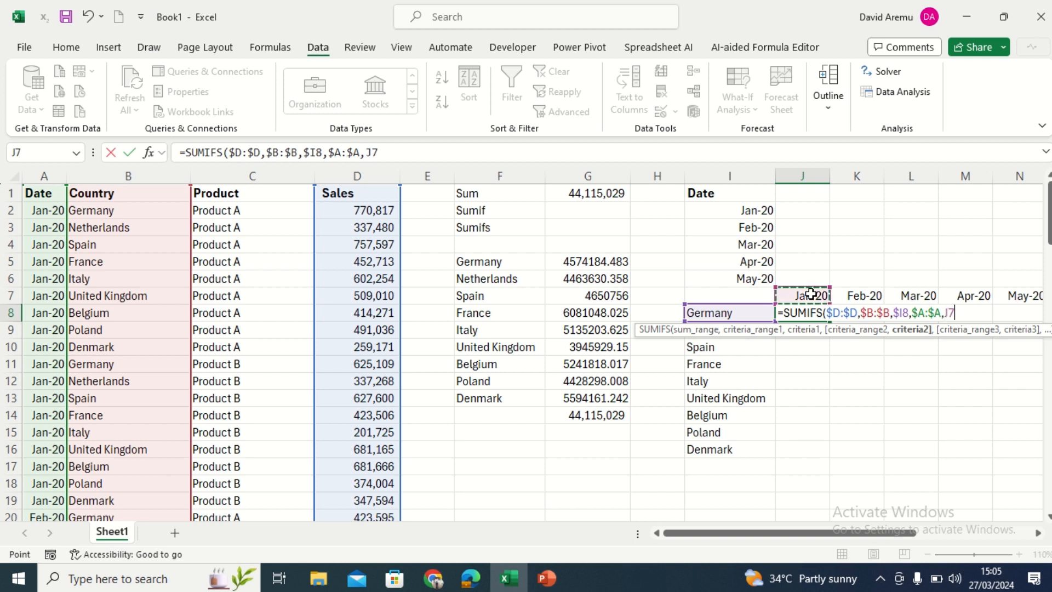
{"action": "key", "text": "F4"}
{"action": "key", "text": "F4"}
{"action": "key", "text": "Return"}
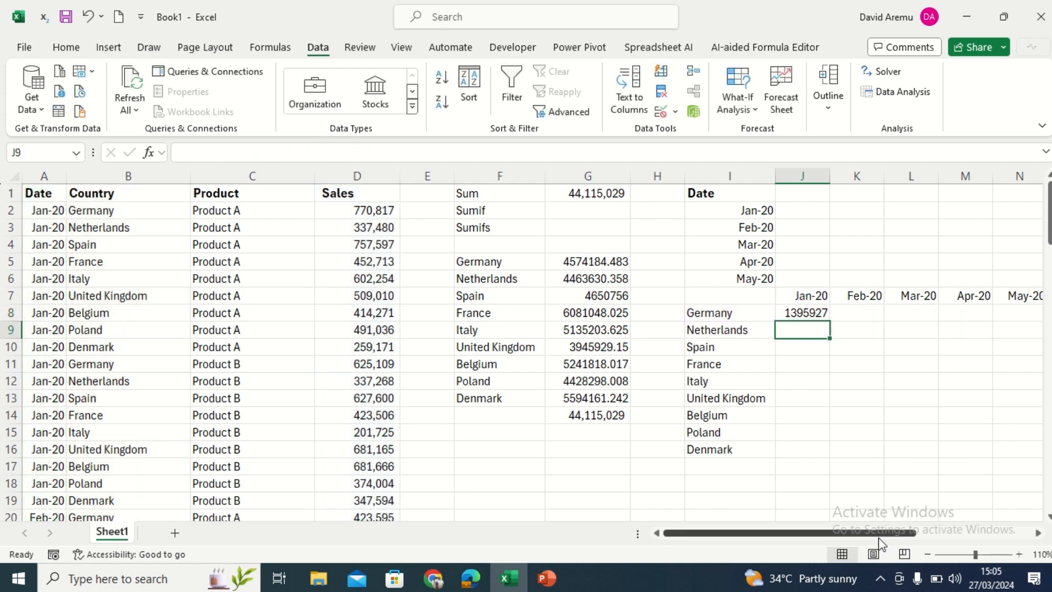
Step: Fill the J8 formula across to May-20 in column N and down to Denmark in row 16
{"action": "scroll", "coordinate": [883, 542], "scroll_direction": "right", "scroll_amount": 3}
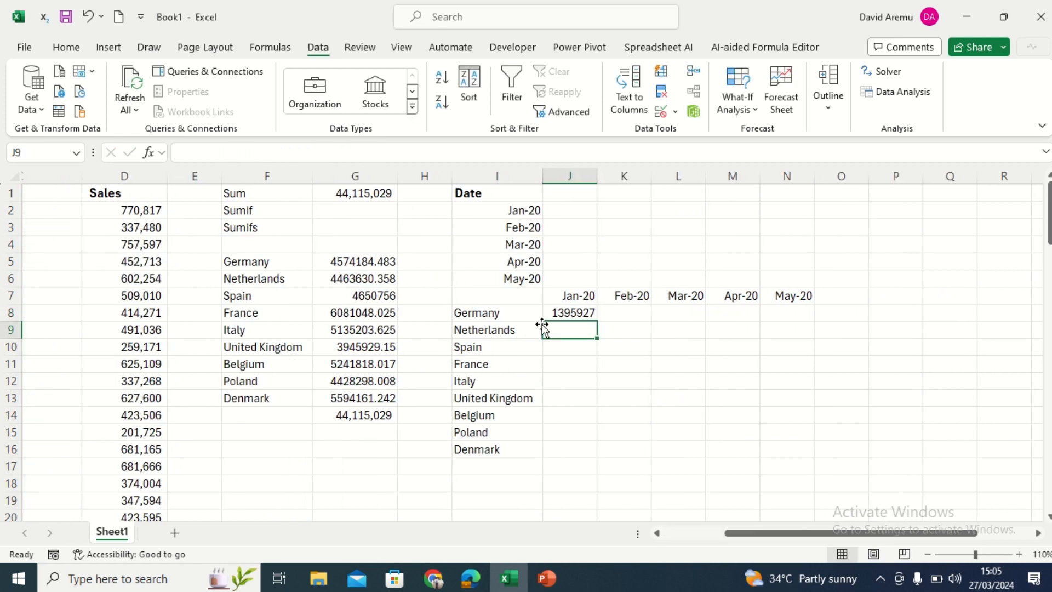
{"action": "left_click", "coordinate": [570, 311]}
{"action": "left_click_drag", "start_coordinate": [597, 322], "coordinate": [808, 313]}
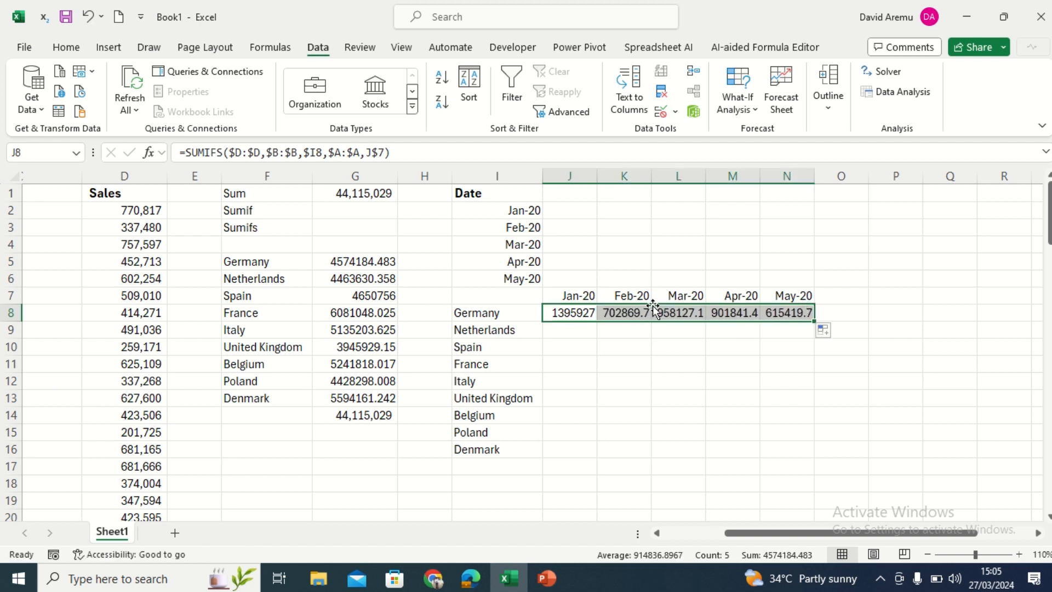
{"action": "double_click", "coordinate": [815, 323]}
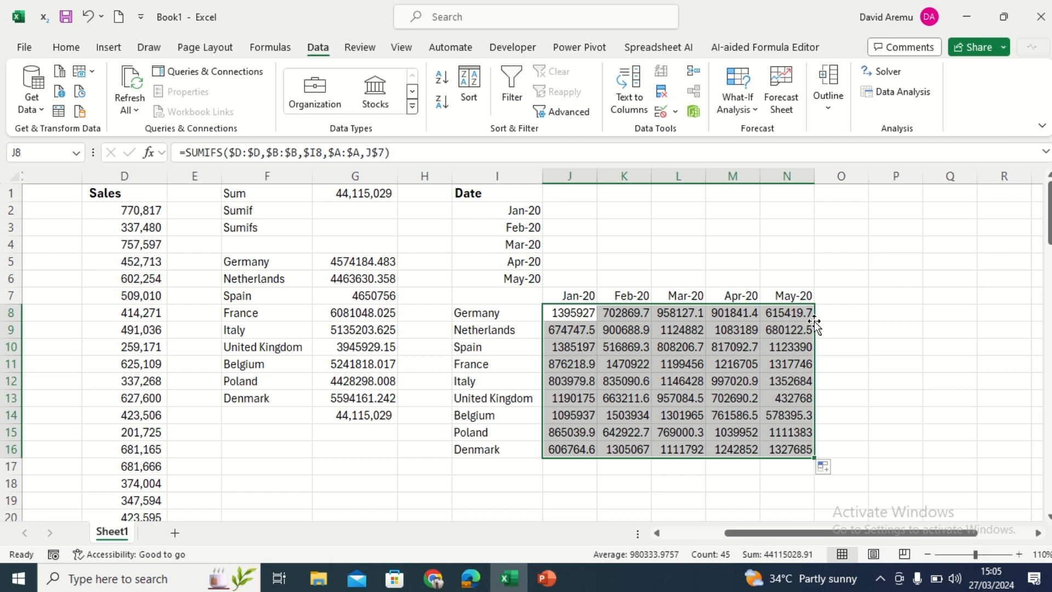
Step: Sum Germany's months J8:N8 in O8 and fill the row total down to O16
{"action": "left_click", "coordinate": [839, 294]}
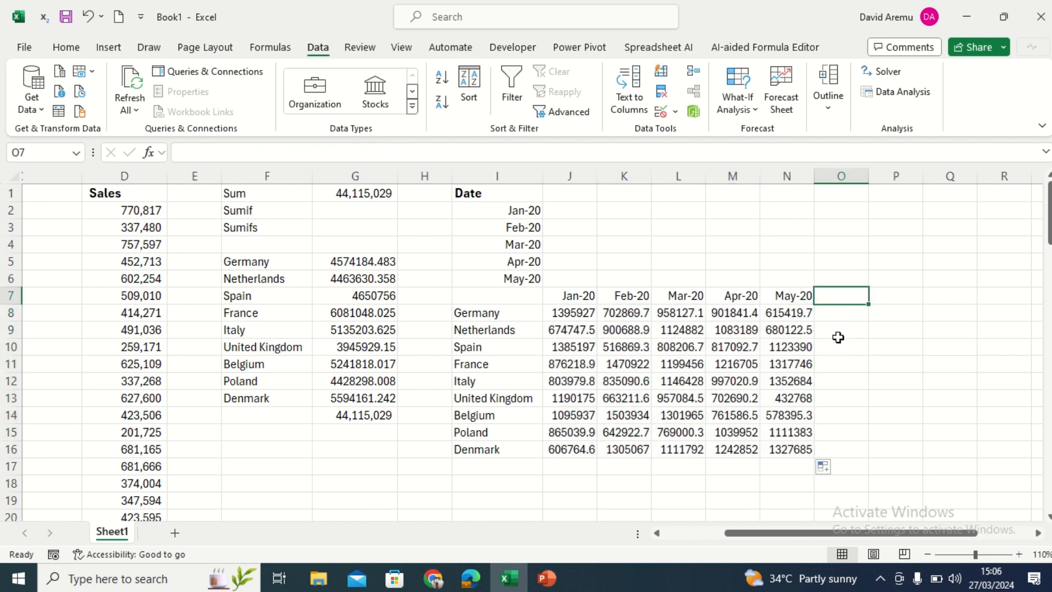
{"action": "left_click", "coordinate": [837, 318]}
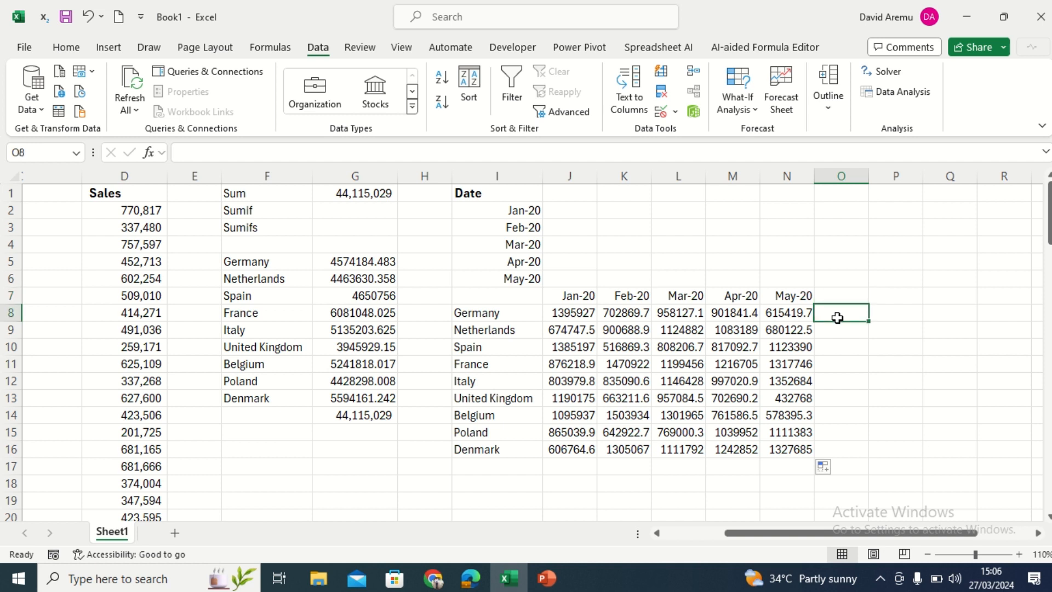
{"action": "key", "text": "alt+="}
{"action": "key", "text": "Return"}
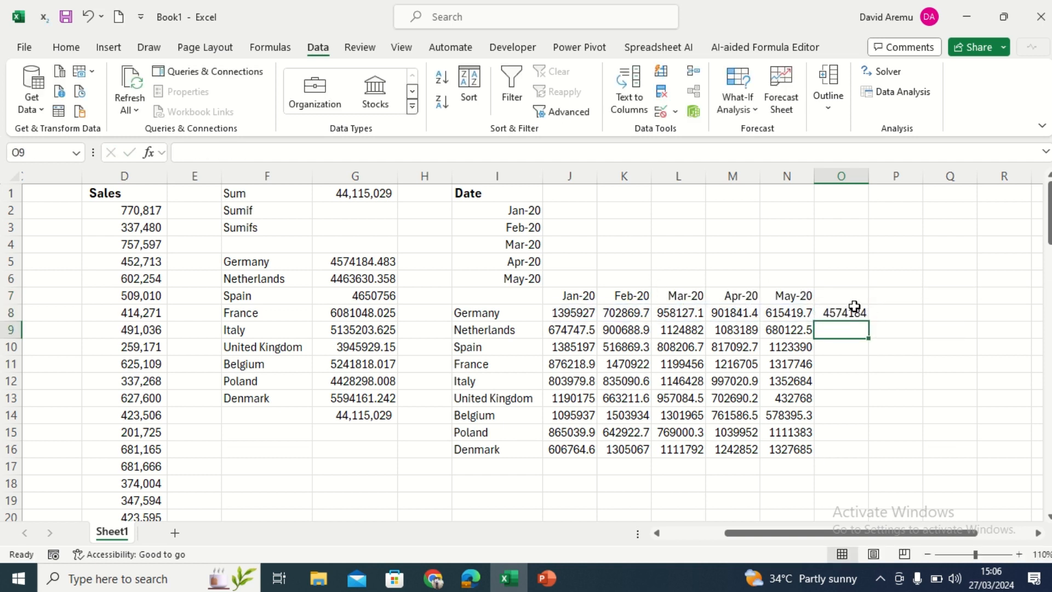
{"action": "left_click", "coordinate": [855, 306]}
{"action": "left_click_drag", "start_coordinate": [868, 323], "coordinate": [863, 453]}
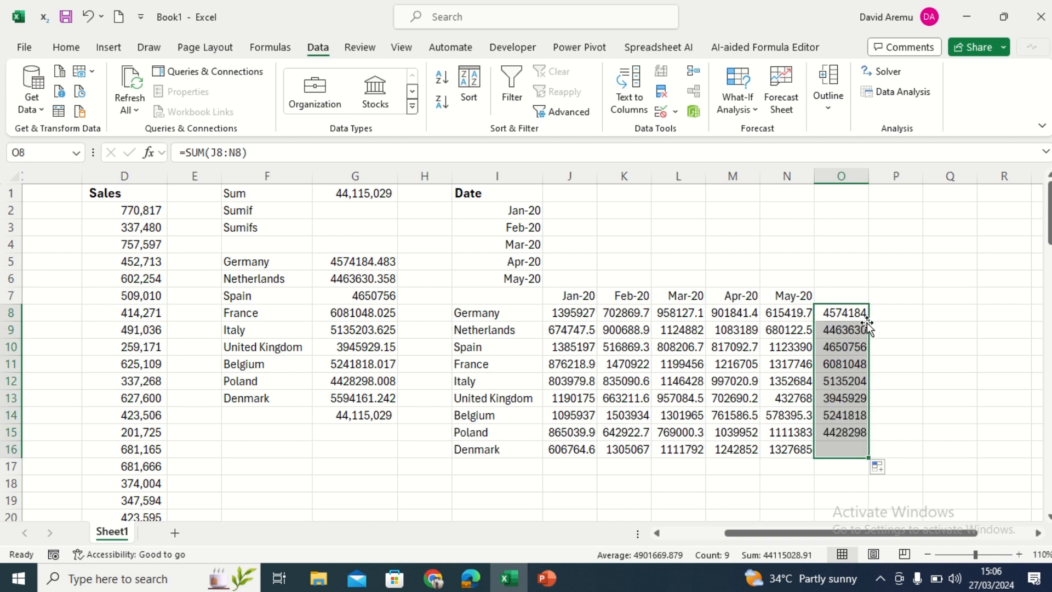
Step: Add a grand total of O8:O16 in O17
{"action": "left_click", "coordinate": [831, 467]}
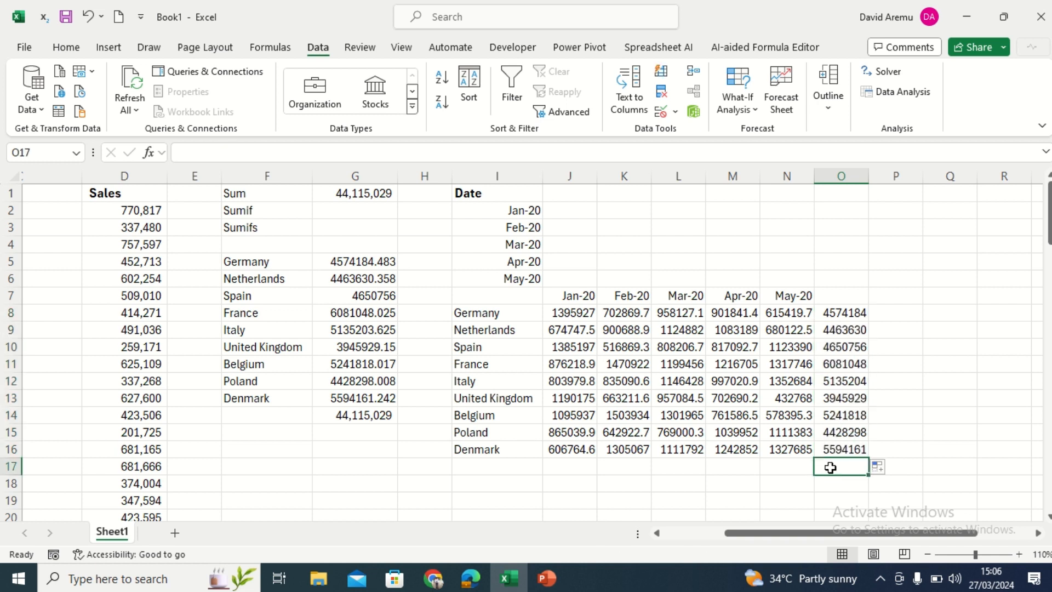
{"action": "key", "text": "alt+="}
{"action": "key", "text": "Return"}
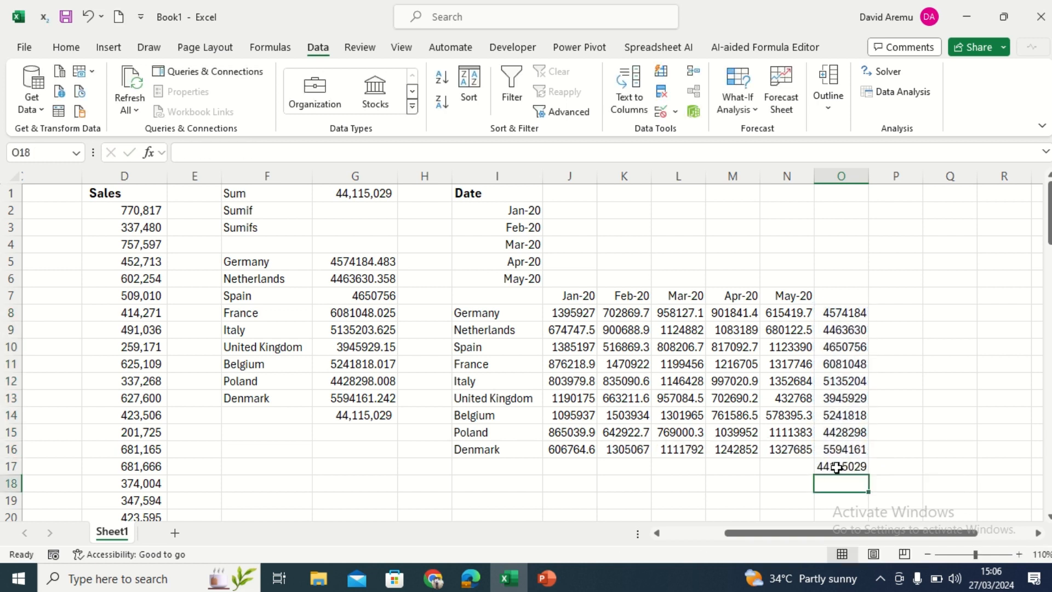
Step: Compare the cross table's grand total in O17 with the totals in G14 and G1
{"action": "left_click", "coordinate": [837, 467]}
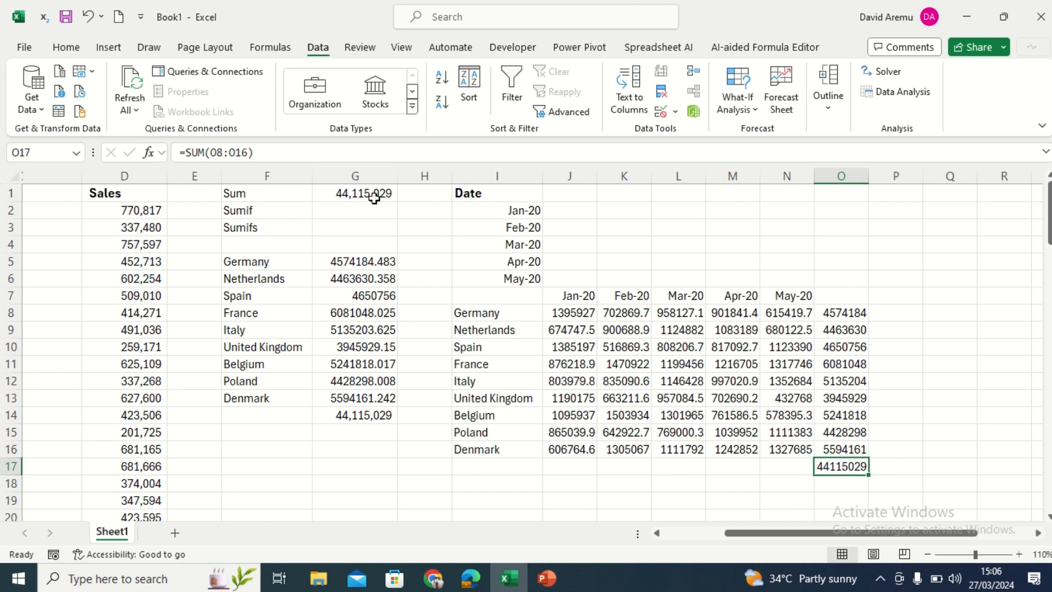
{"action": "left_click", "coordinate": [623, 274]}
{"action": "left_click", "coordinate": [840, 469]}
{"action": "left_click", "coordinate": [356, 417]}
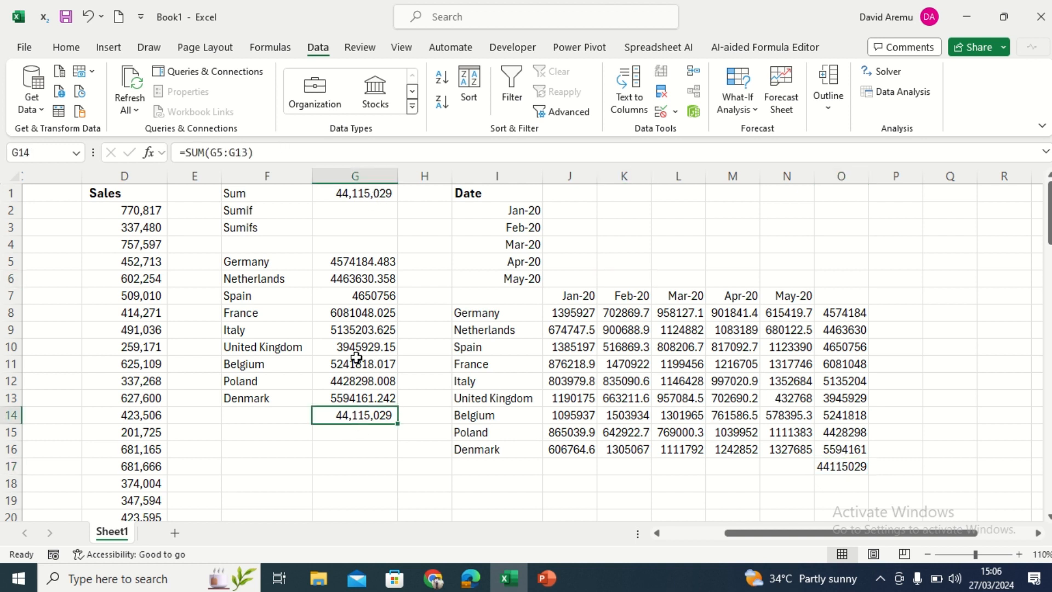
{"action": "left_click", "coordinate": [357, 194]}
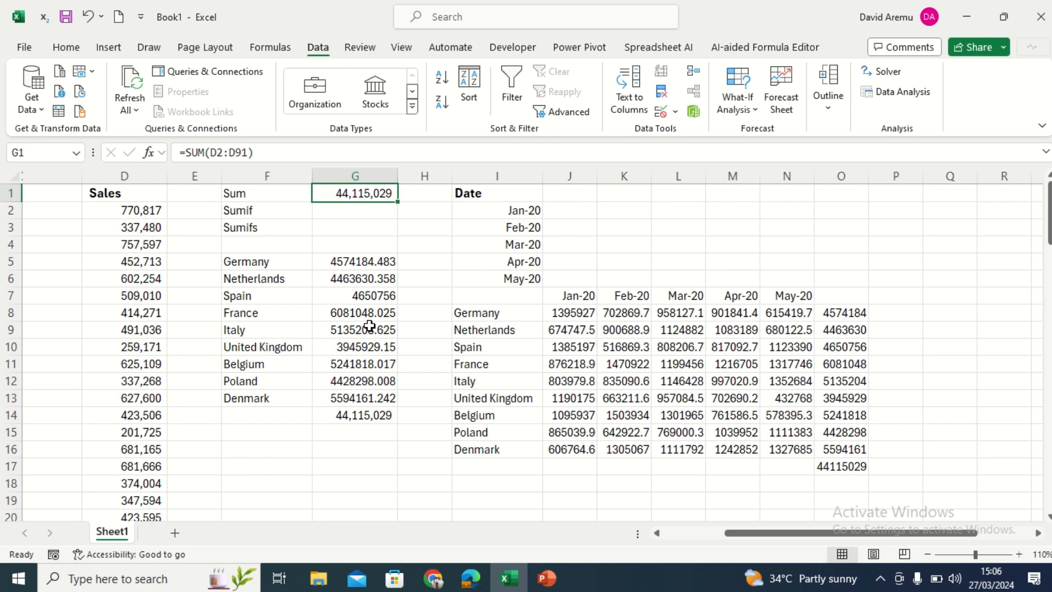
Step: Delete column O with the row totals and grand total
{"action": "left_click", "coordinate": [618, 360]}
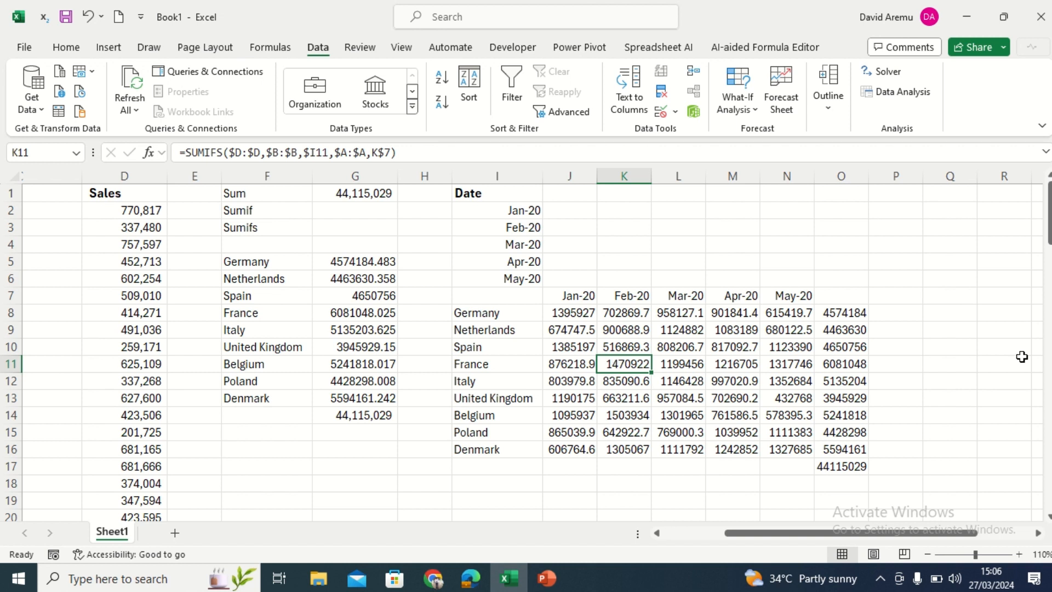
{"action": "right_click", "coordinate": [837, 174]}
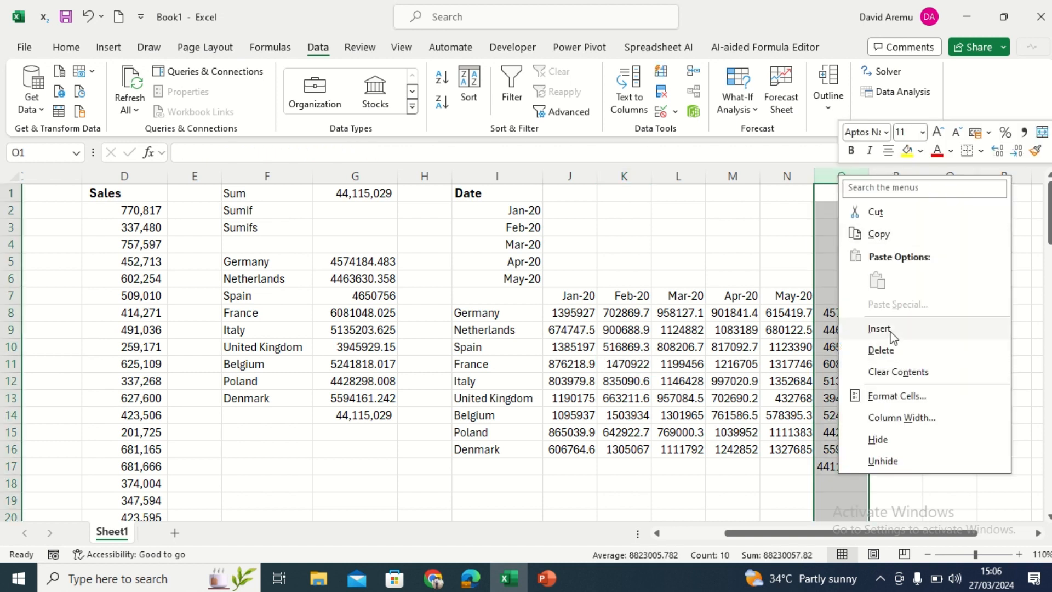
{"action": "left_click", "coordinate": [882, 350]}
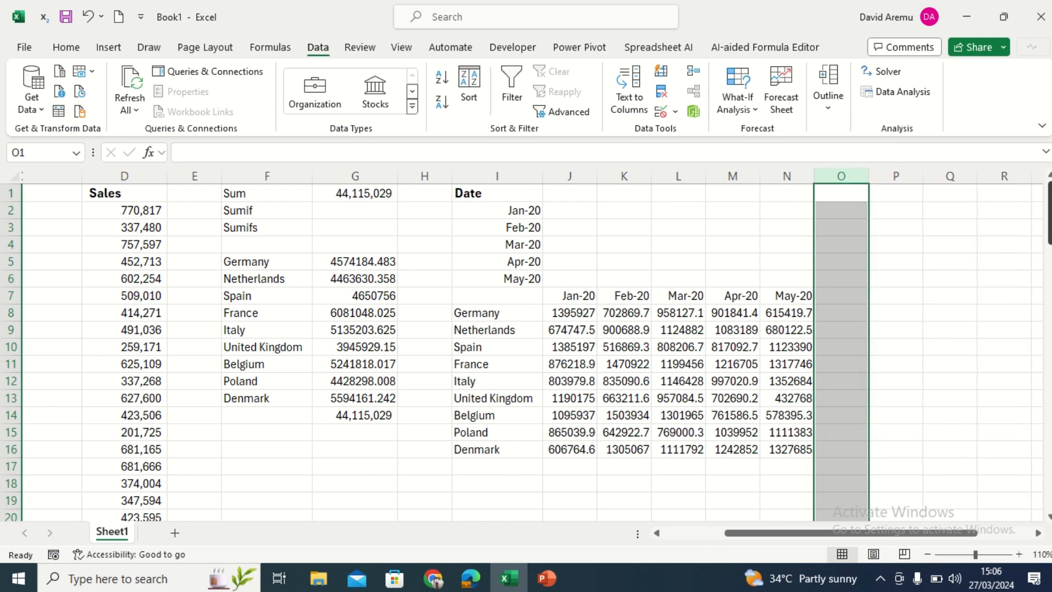
Step: Copy the country-by-month table in I7:N16 and paste the copy starting at I20
{"action": "scroll", "coordinate": [488, 195], "scroll_direction": "down", "scroll_amount": 2}
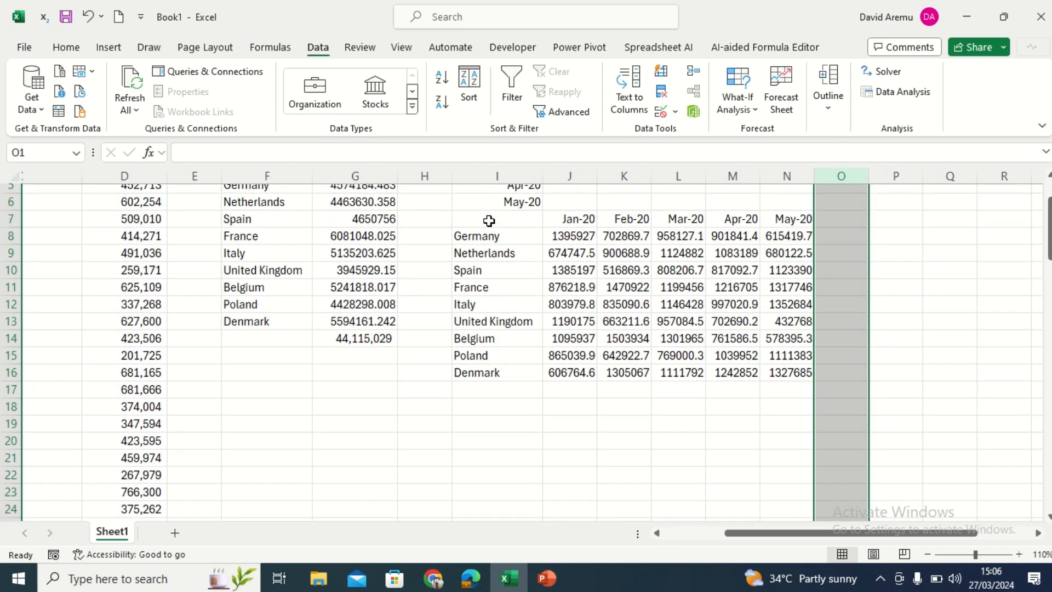
{"action": "left_click_drag", "start_coordinate": [489, 220], "coordinate": [784, 372]}
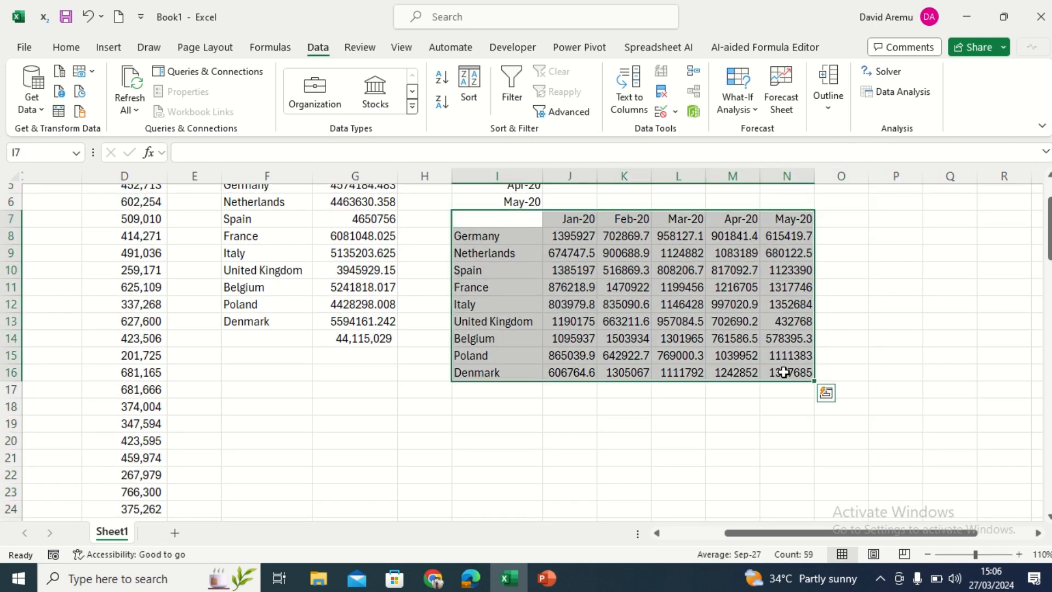
{"action": "key", "text": "ctrl+c"}
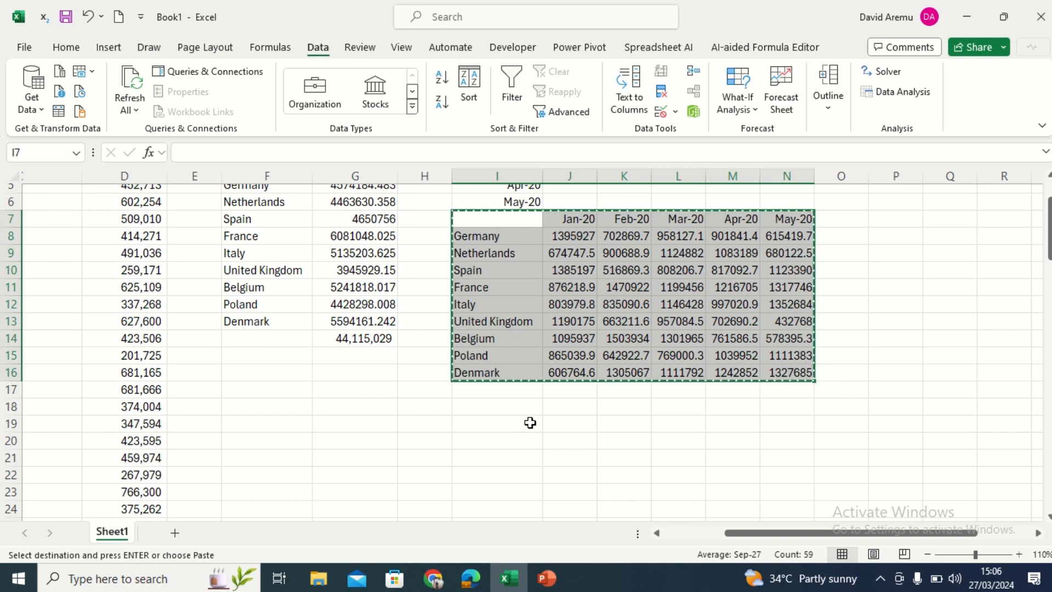
{"action": "left_click", "coordinate": [496, 429]}
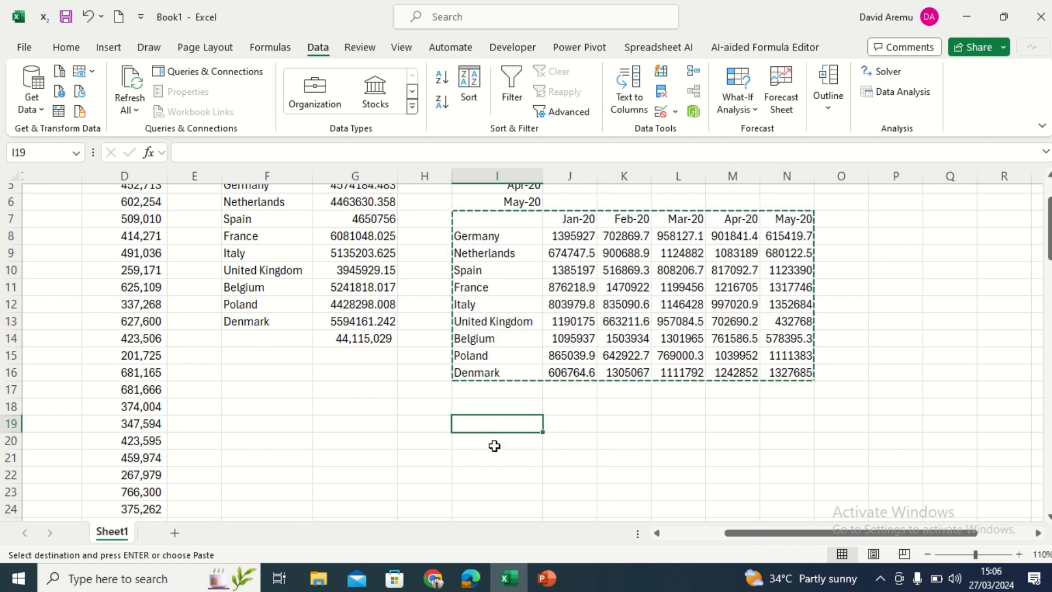
{"action": "left_click", "coordinate": [495, 446]}
{"action": "key", "text": "ctrl+v"}
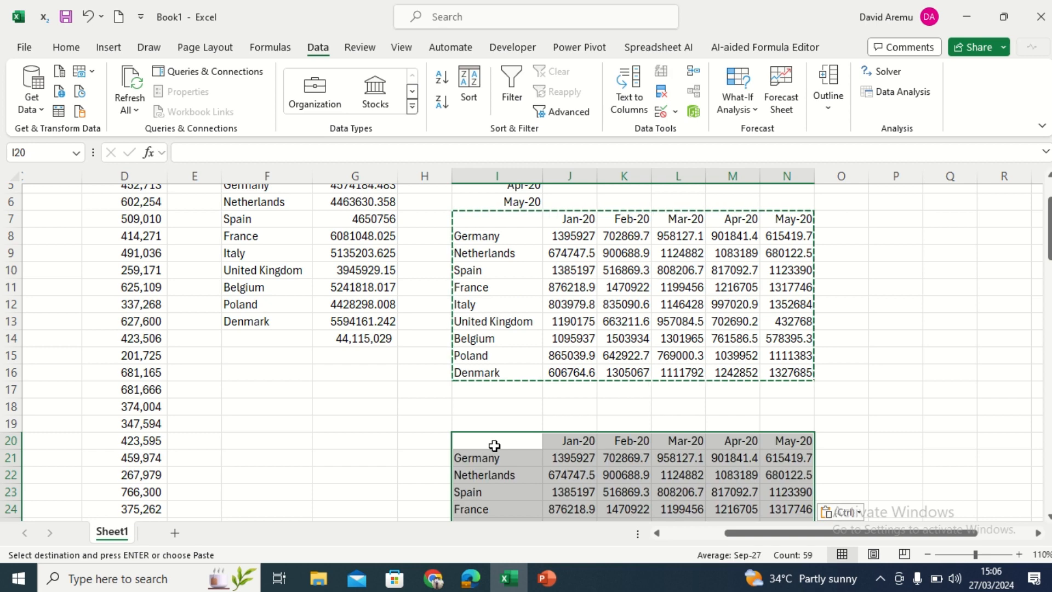
{"action": "key", "text": "Escape"}
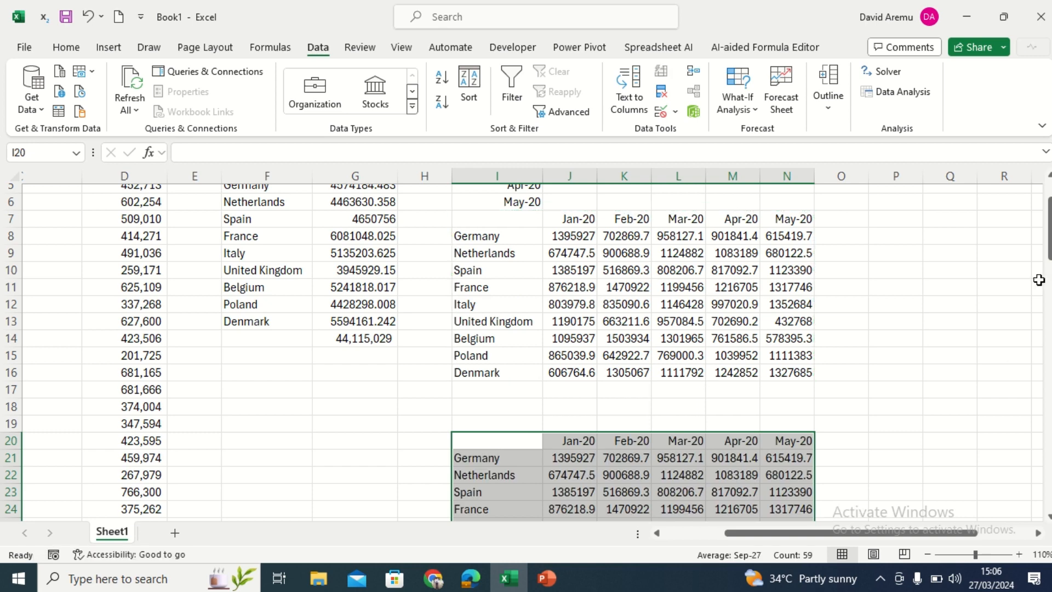
Step: Copy the two product names, Product A and Product B, from C10:C11 and paste them starting at K1
{"action": "left_click_drag", "start_coordinate": [1050, 250], "coordinate": [1050, 228]}
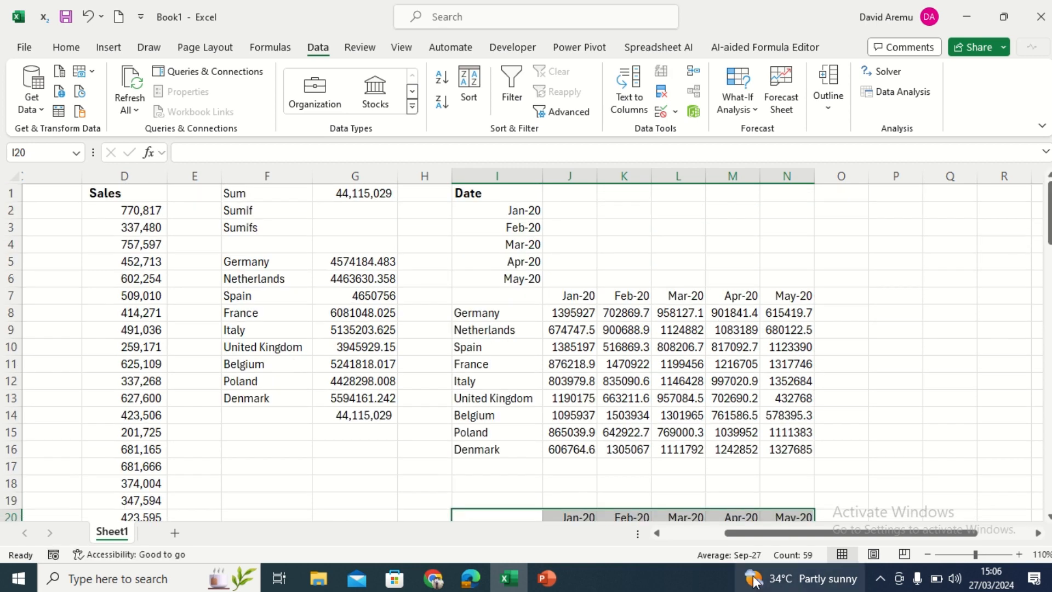
{"action": "left_click_drag", "start_coordinate": [755, 533], "coordinate": [693, 540]}
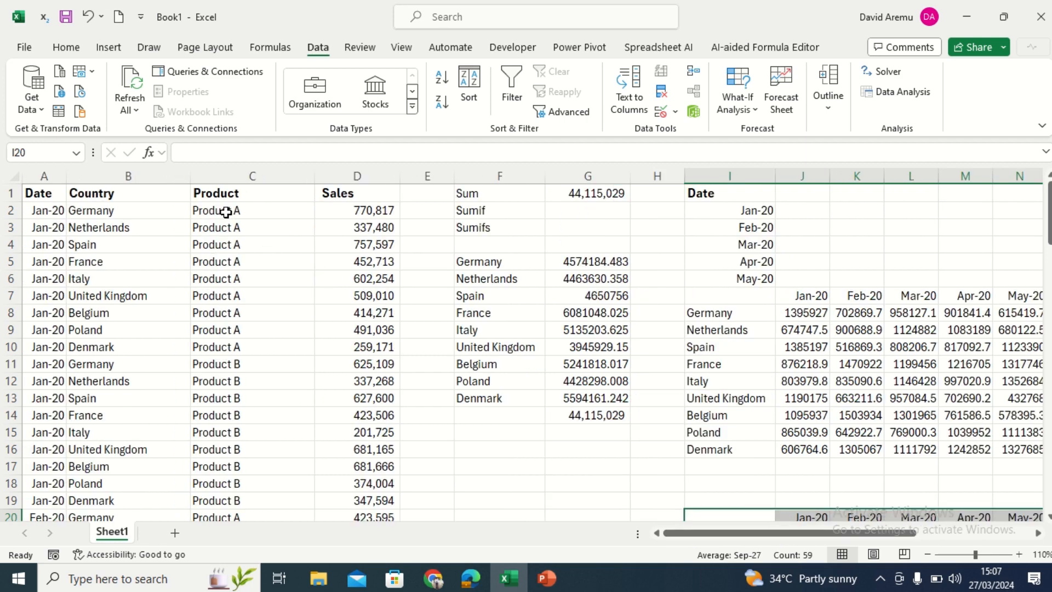
{"action": "left_click_drag", "start_coordinate": [225, 346], "coordinate": [227, 363]}
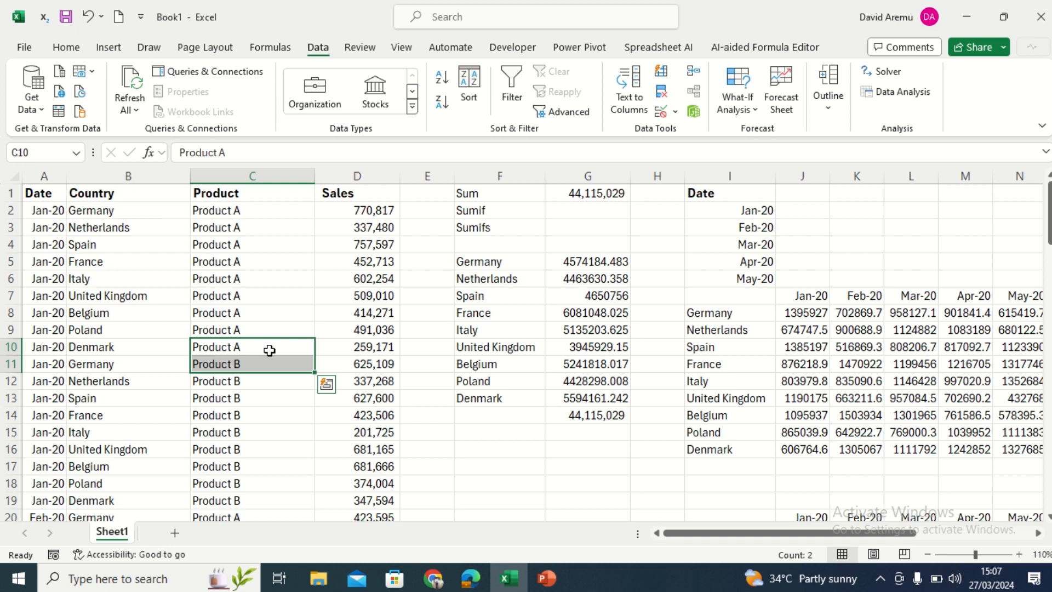
{"action": "key", "text": "ctrl+c"}
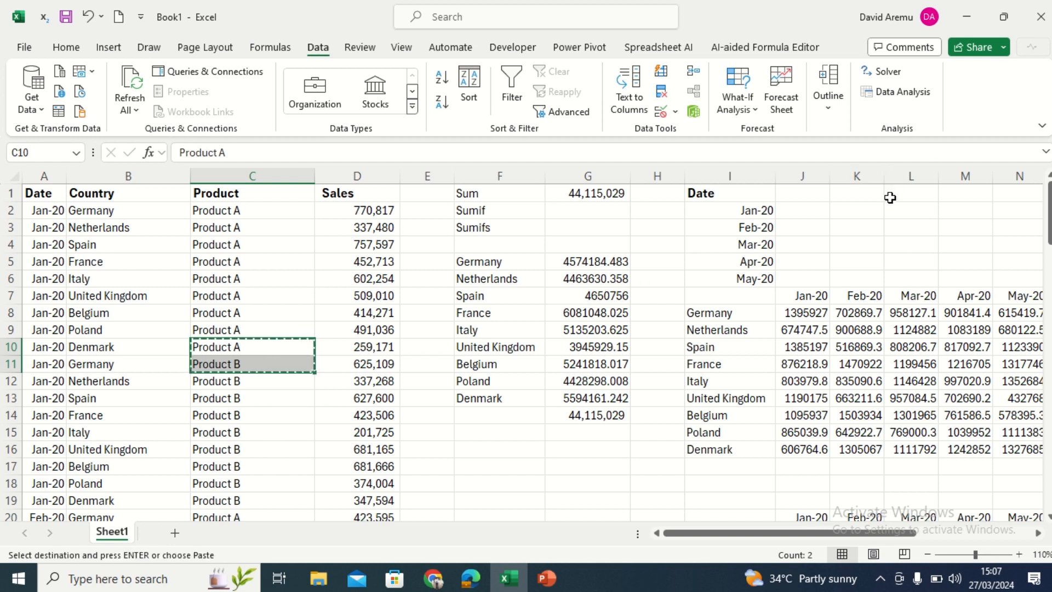
{"action": "left_click", "coordinate": [855, 199]}
{"action": "key", "text": "ctrl+v"}
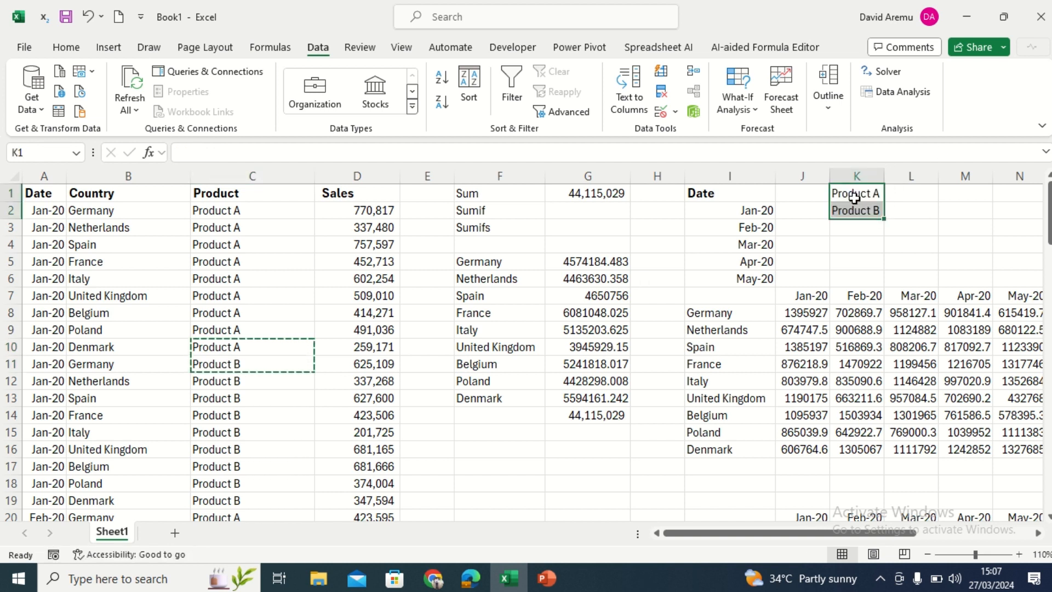
Step: Start a data validation rule for cell I18 that allows a List, with its source ready for entry
{"action": "key", "text": "Escape"}
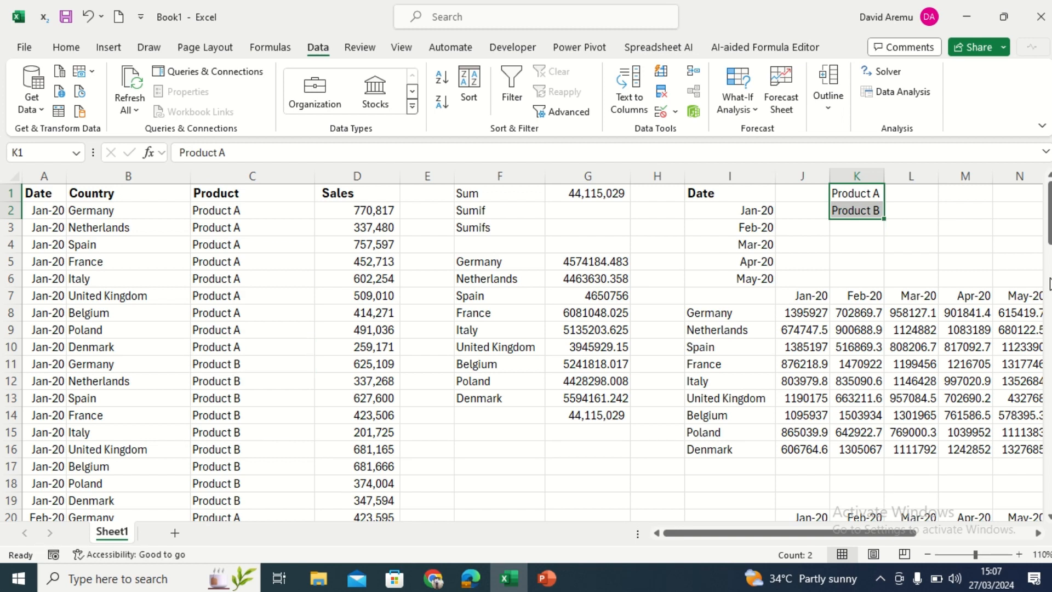
{"action": "scroll", "coordinate": [1049, 284], "scroll_direction": "down", "scroll_amount": 4}
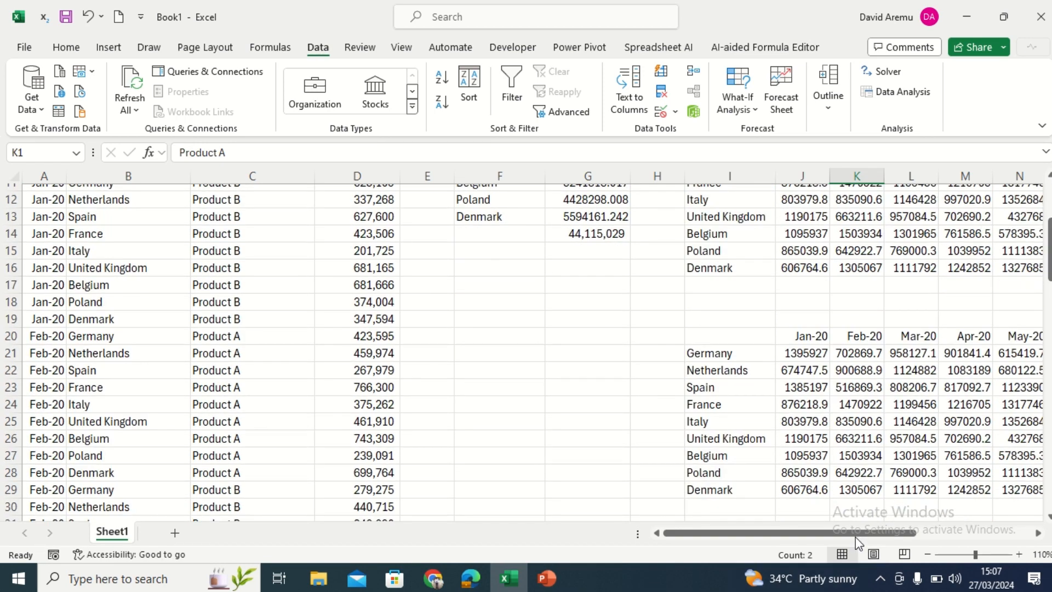
{"action": "left_click_drag", "start_coordinate": [856, 537], "coordinate": [896, 536]}
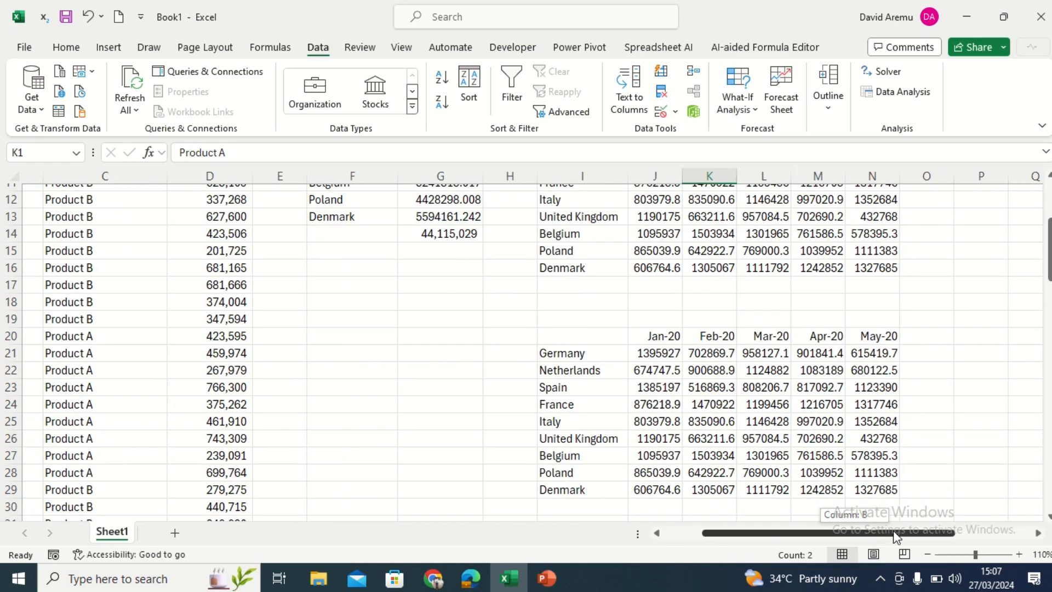
{"action": "left_click", "coordinate": [561, 308]}
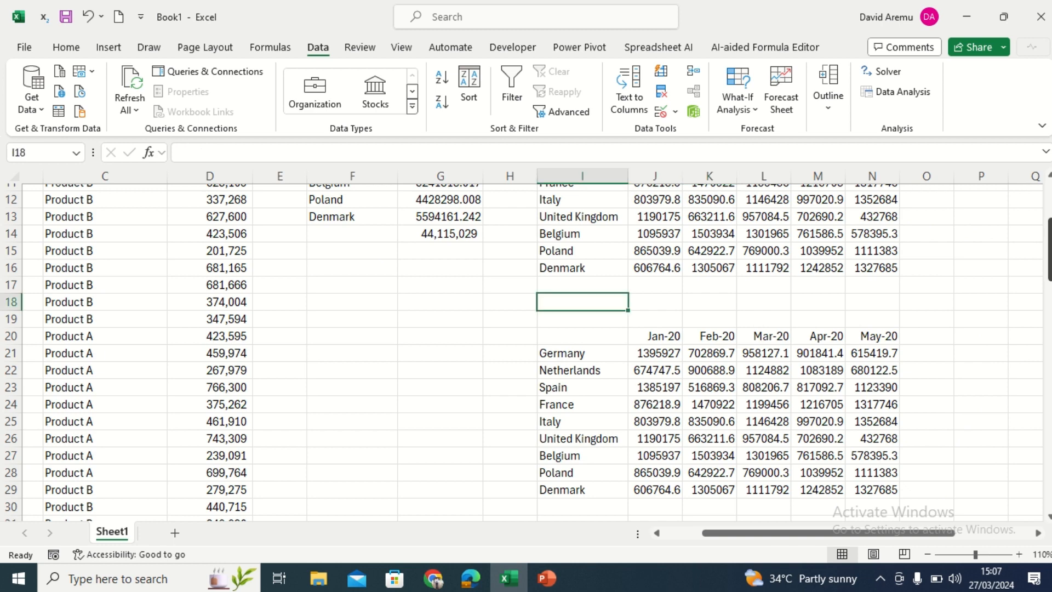
{"action": "scroll", "coordinate": [1048, 180], "scroll_direction": "up", "scroll_amount": 4}
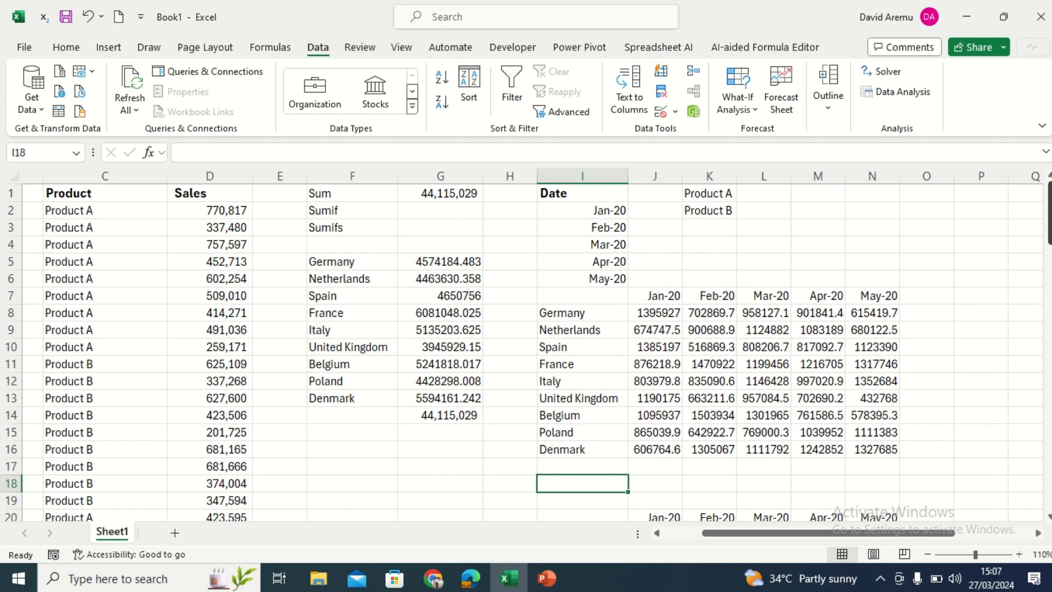
{"action": "left_click_drag", "start_coordinate": [1048, 214], "coordinate": [1048, 235]}
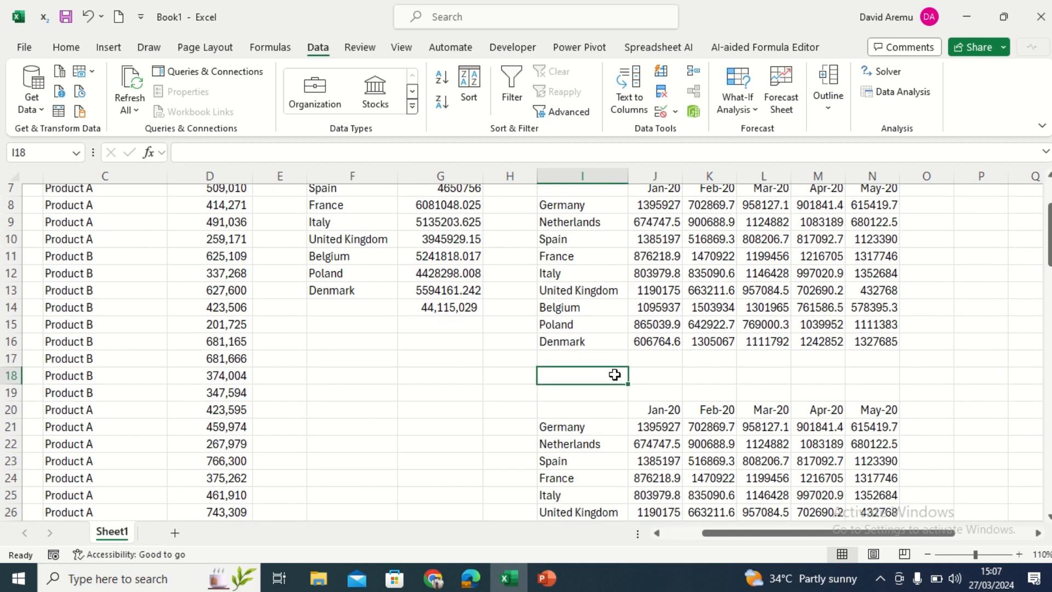
{"action": "left_click_drag", "start_coordinate": [573, 377], "coordinate": [579, 390]}
{"action": "left_click", "coordinate": [571, 378]}
{"action": "left_click", "coordinate": [575, 373]}
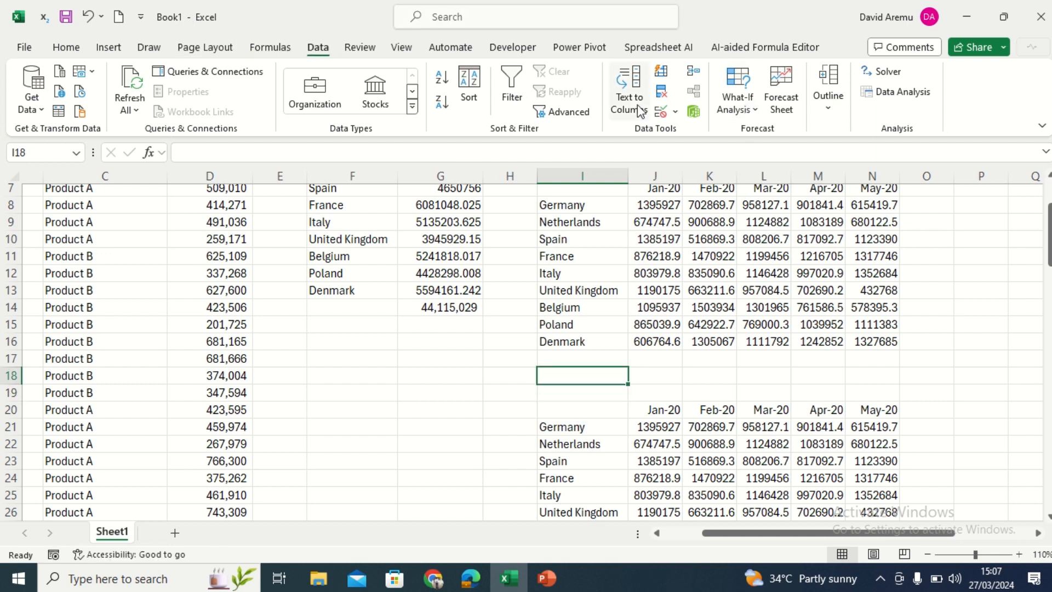
{"action": "left_click", "coordinate": [662, 112]}
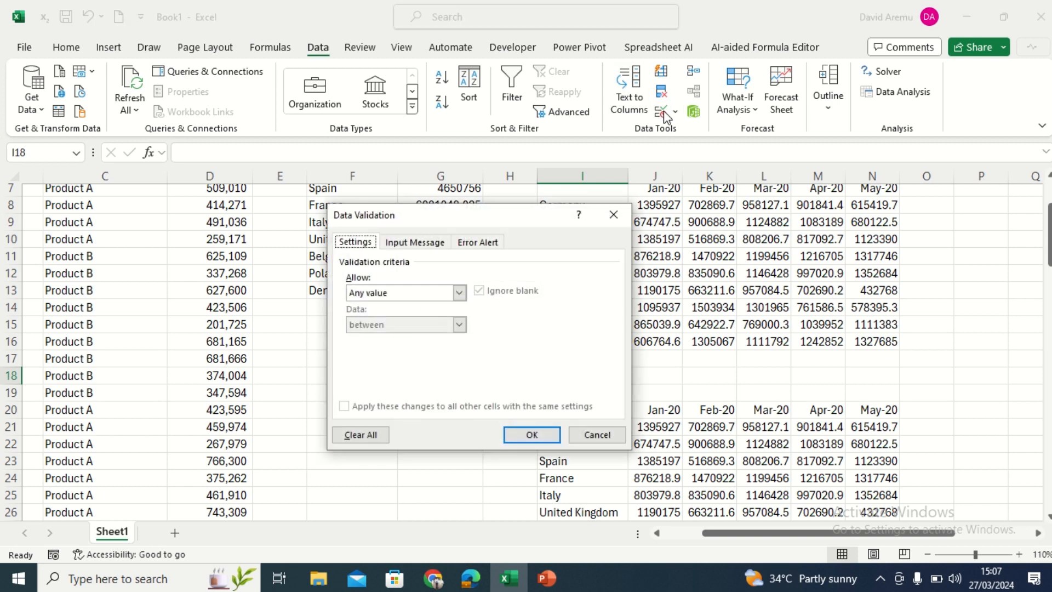
{"action": "left_click", "coordinate": [459, 294]}
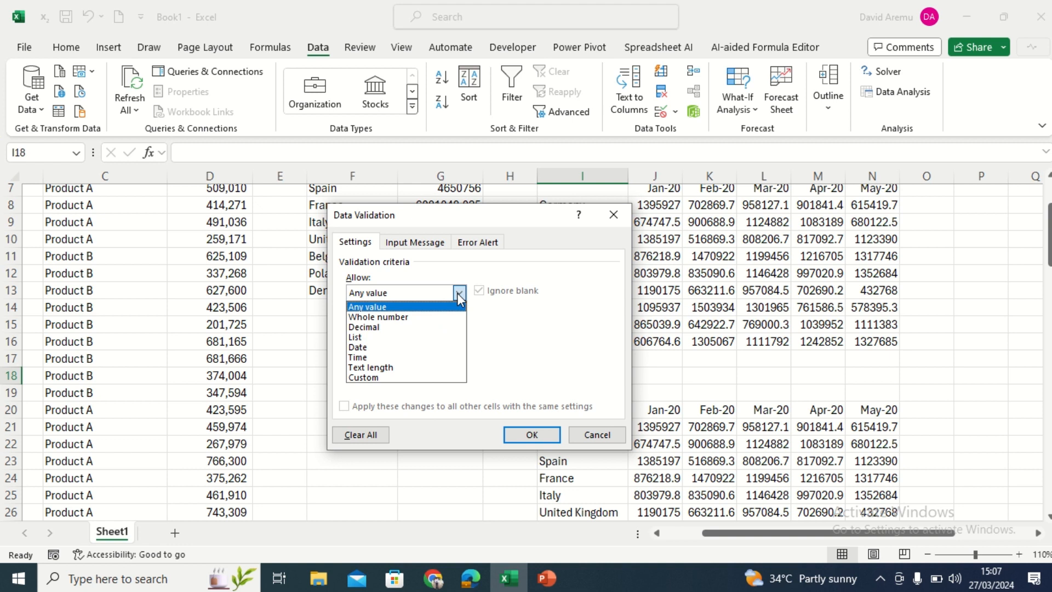
{"action": "left_click", "coordinate": [361, 337]}
{"action": "left_click", "coordinate": [390, 357]}
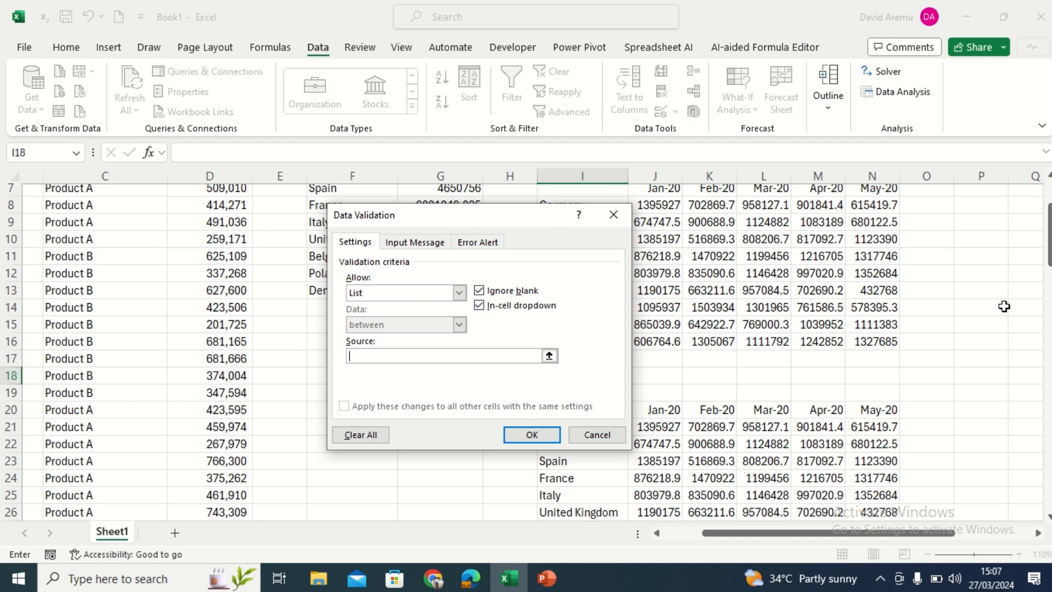
Step: Set the validation list's source to the product names in =$K$1:$K$2 and apply the rule
{"action": "left_click_drag", "start_coordinate": [1047, 209], "coordinate": [1043, 189]}
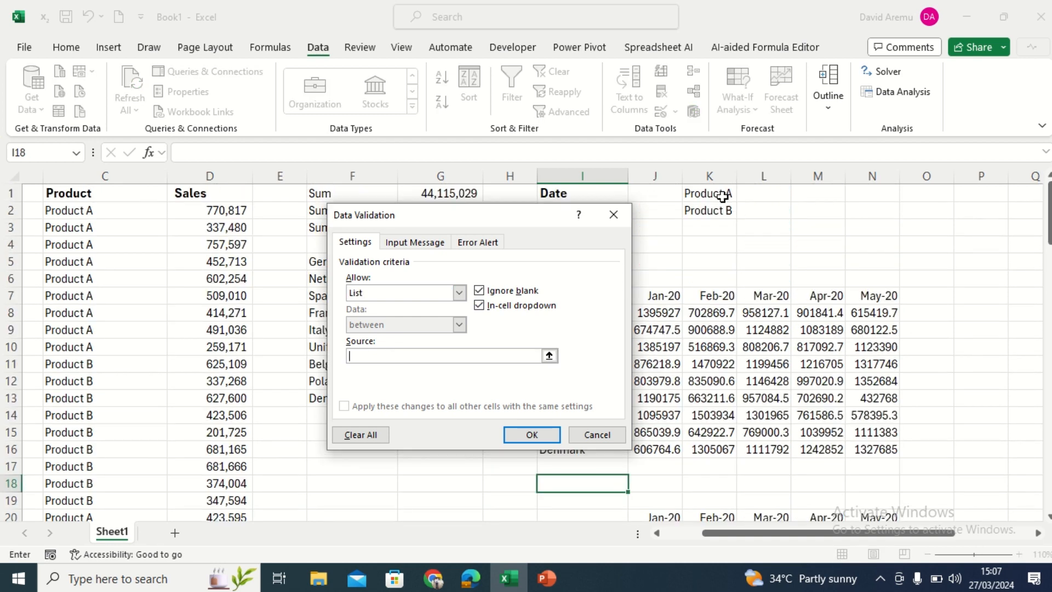
{"action": "left_click_drag", "start_coordinate": [721, 197], "coordinate": [723, 207]}
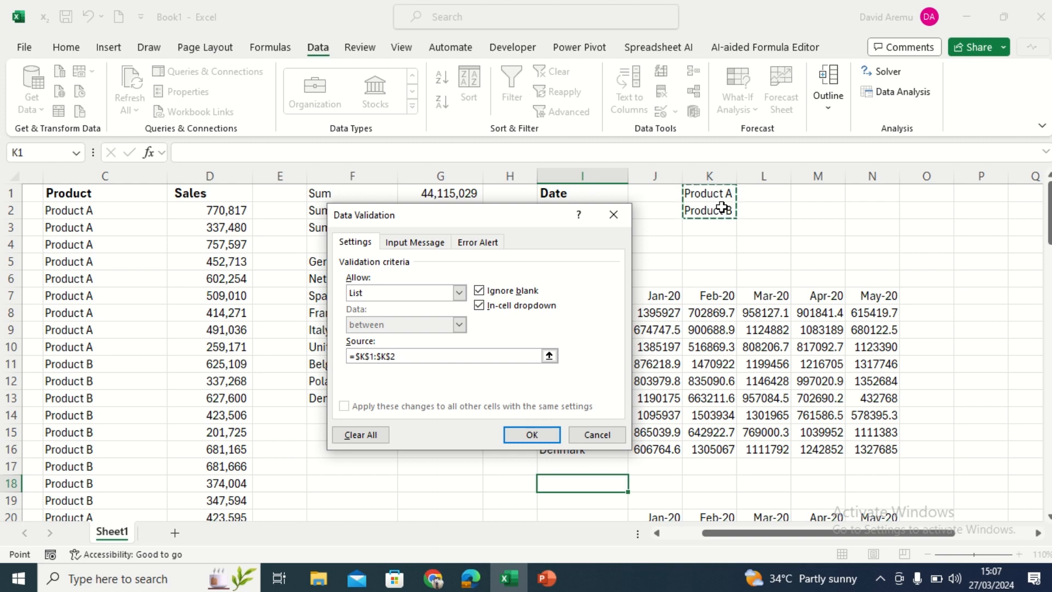
{"action": "left_click", "coordinate": [531, 435]}
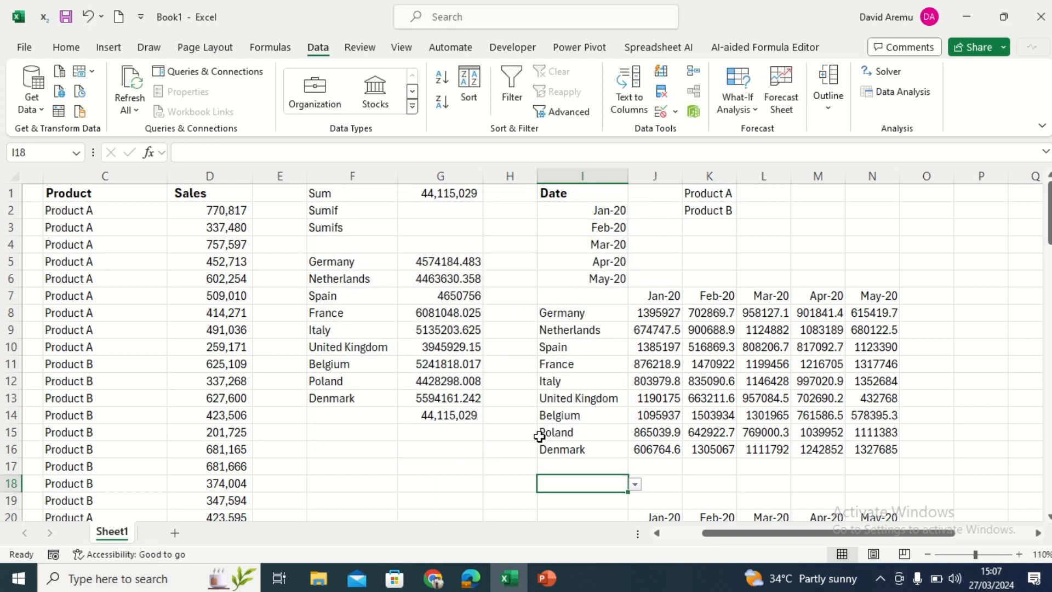
Step: Test the drop-down in I18 by choosing Product A and Product B, leaving Product A selected
{"action": "left_click", "coordinate": [634, 484]}
{"action": "left_click", "coordinate": [587, 499]}
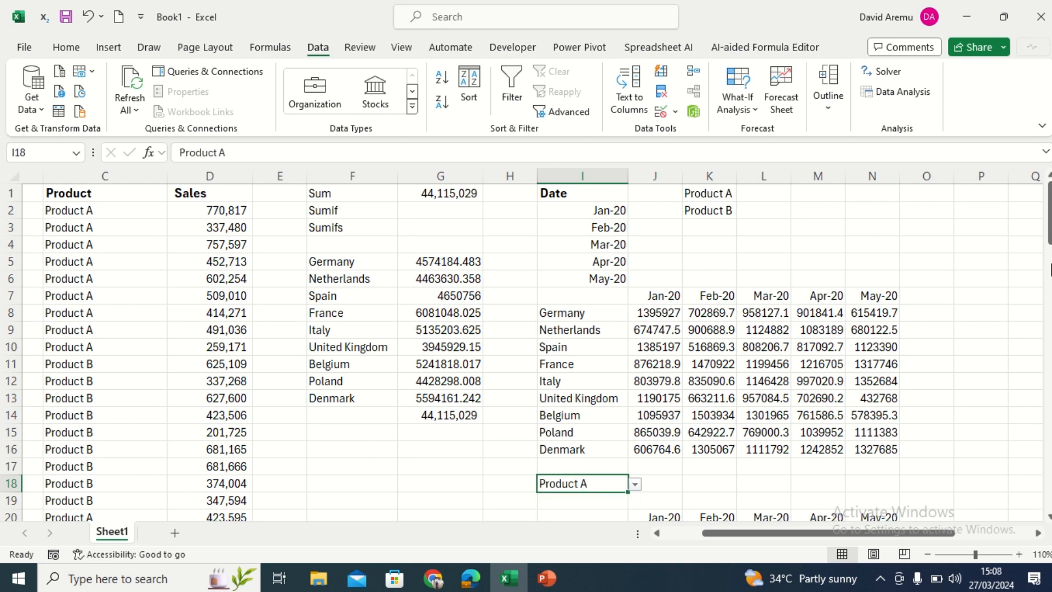
{"action": "left_click_drag", "start_coordinate": [1049, 219], "coordinate": [1049, 261]}
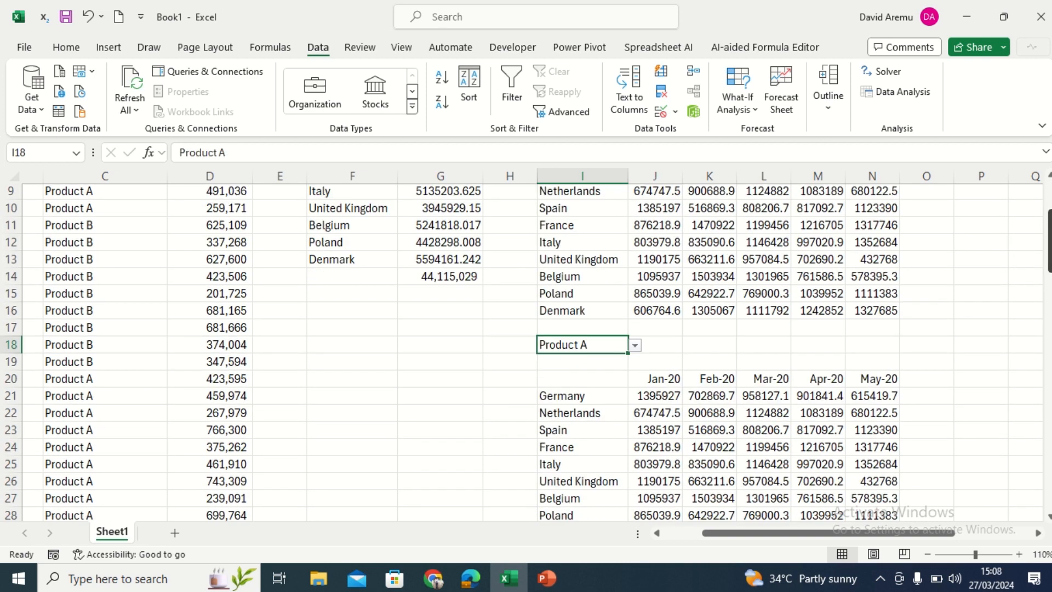
{"action": "left_click", "coordinate": [636, 345]}
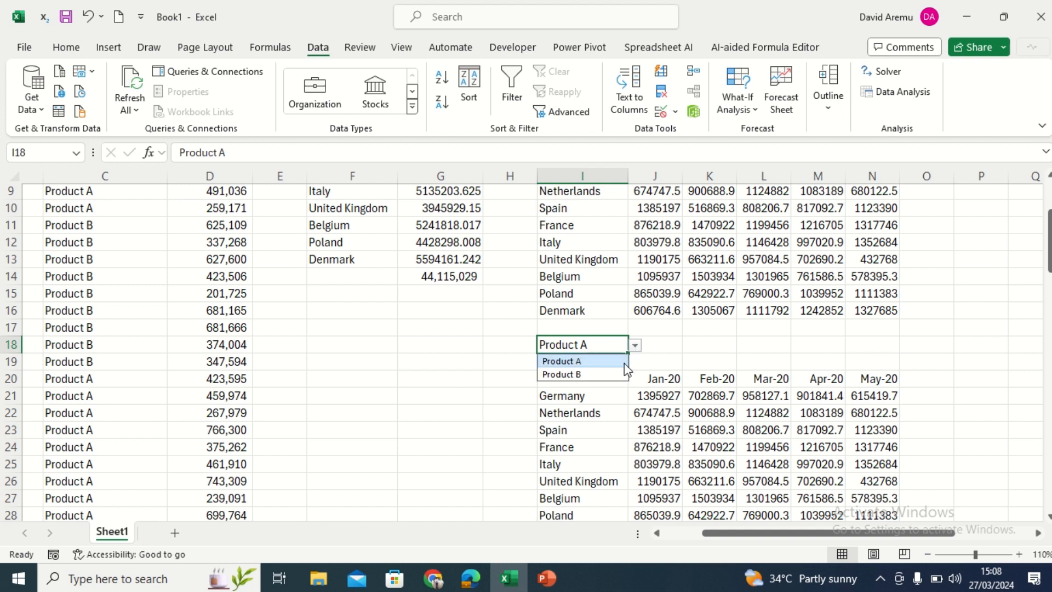
{"action": "left_click", "coordinate": [622, 371]}
{"action": "left_click", "coordinate": [635, 345]}
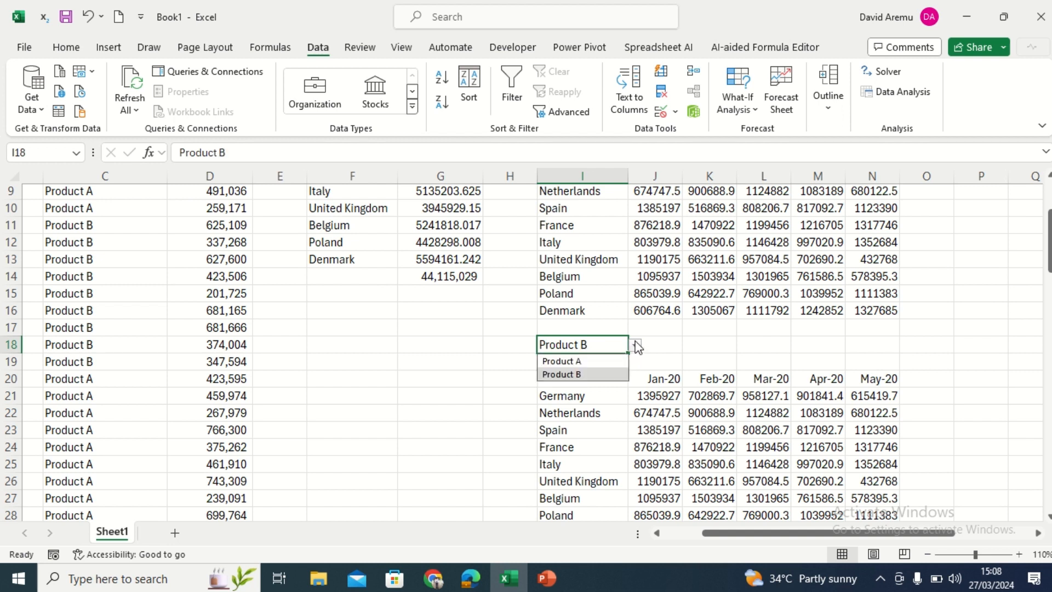
{"action": "left_click", "coordinate": [611, 362]}
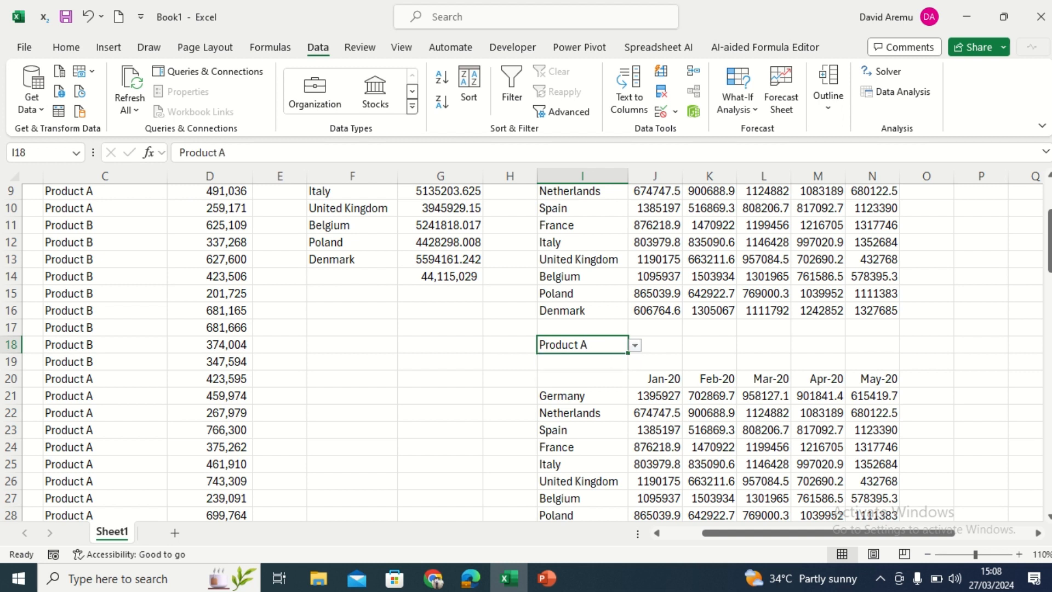
Step: Clear the copied formulas from J21:N29, keeping the second table's country and month headers
{"action": "left_click_drag", "start_coordinate": [1049, 241], "coordinate": [1049, 259]}
{"action": "left_click_drag", "start_coordinate": [652, 305], "coordinate": [885, 443]}
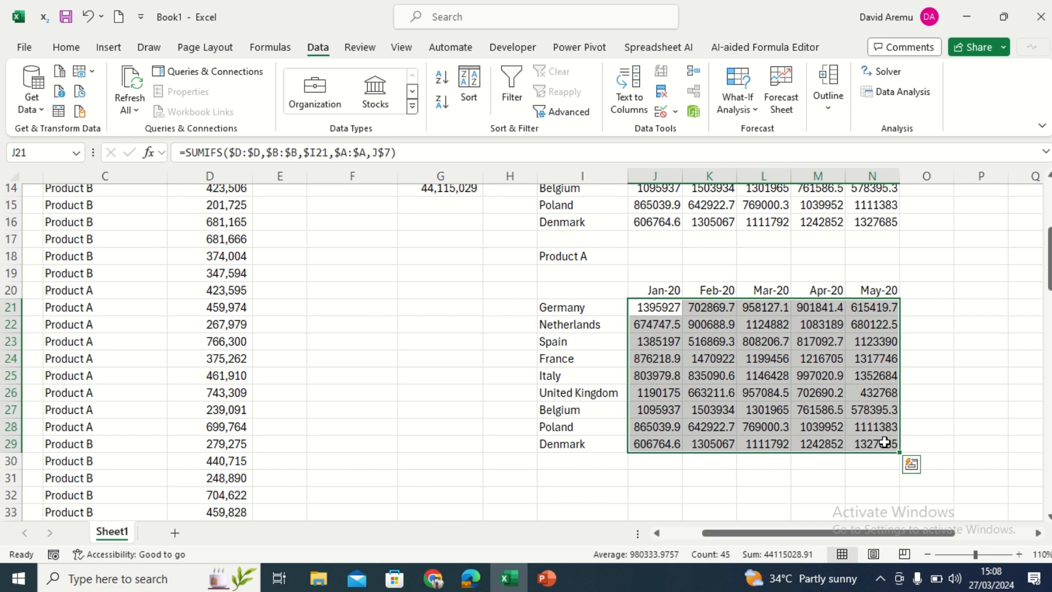
{"action": "key", "text": "Delete"}
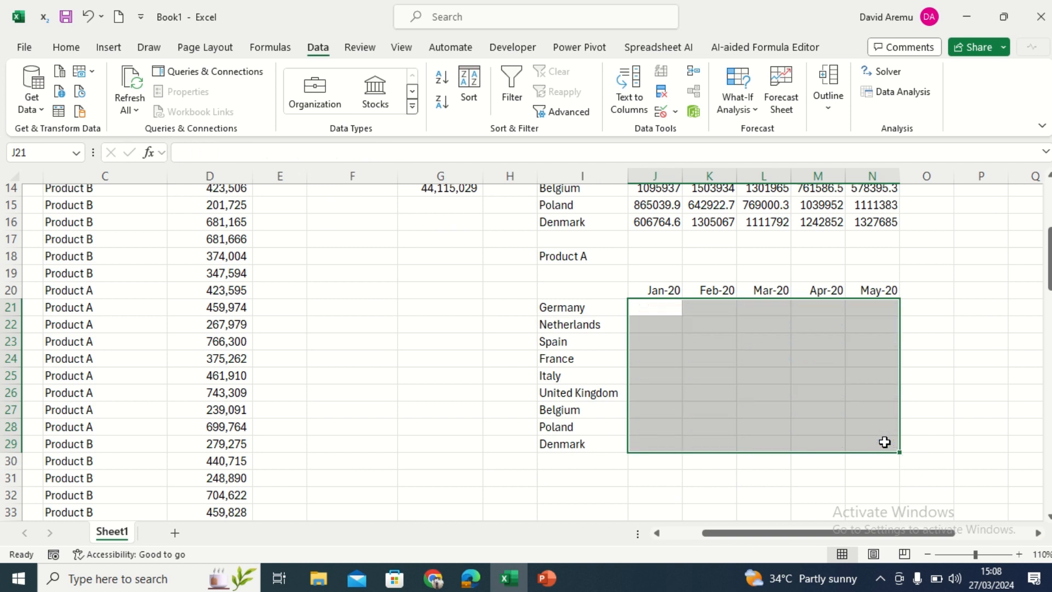
Step: Begin a SUMIFS formula in J21 with the Sales column as the absolute sum range $D:$D
{"action": "left_click", "coordinate": [644, 306]}
{"action": "type", "text": "=s"}
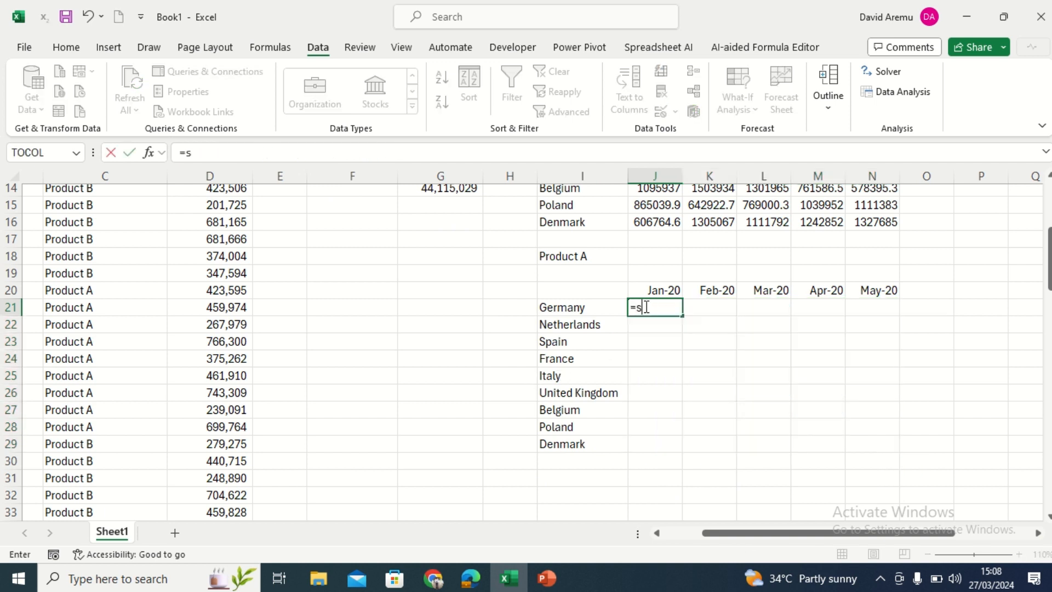
{"action": "type", "text": "i"}
{"action": "key", "text": "BackSpace"}
{"action": "type", "text": "un"}
{"action": "key", "text": "BackSpace"}
{"action": "type", "text": "mif"}
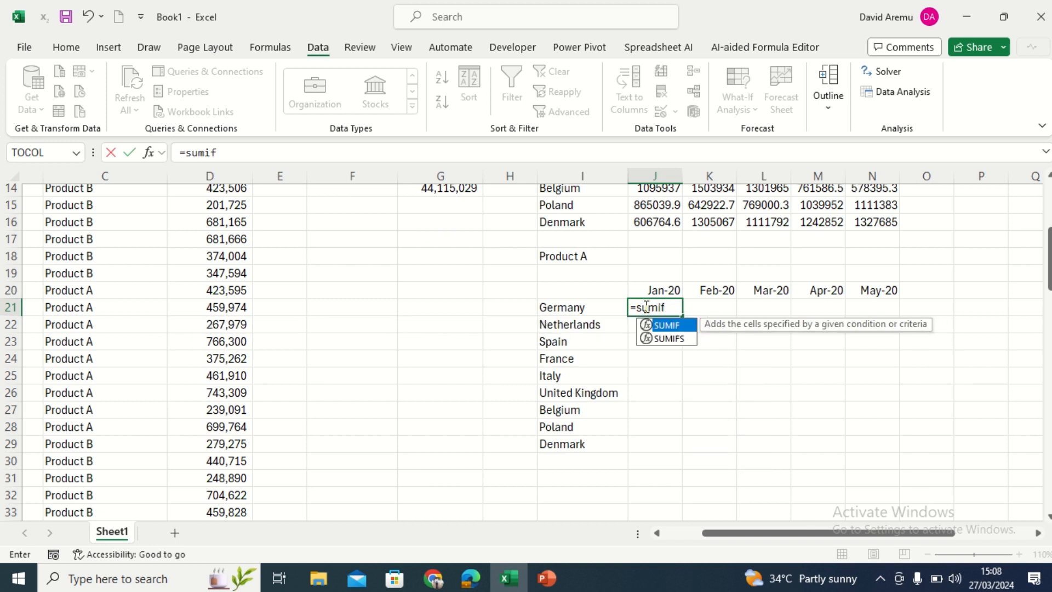
{"action": "key", "text": "Down"}
{"action": "key", "text": "Tab"}
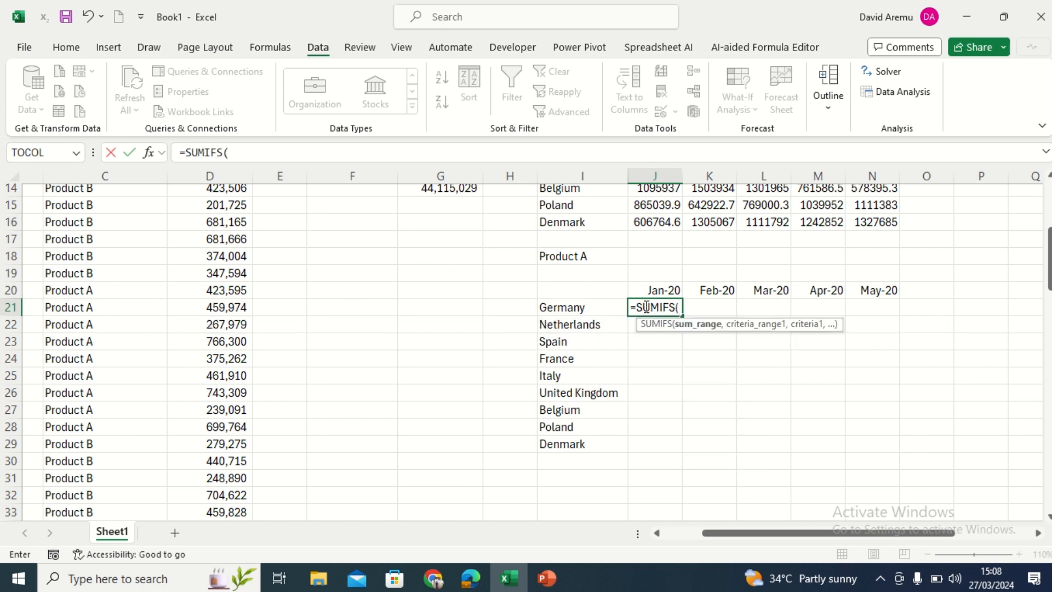
{"action": "left_click", "coordinate": [211, 176]}
{"action": "key", "text": "F4"}
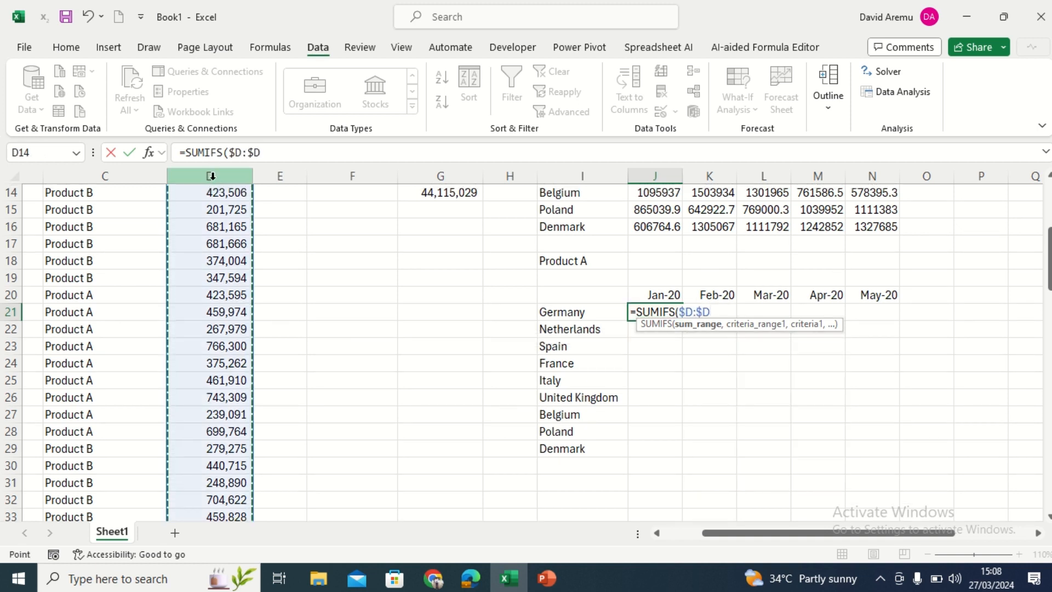
{"action": "type", "text": ","}
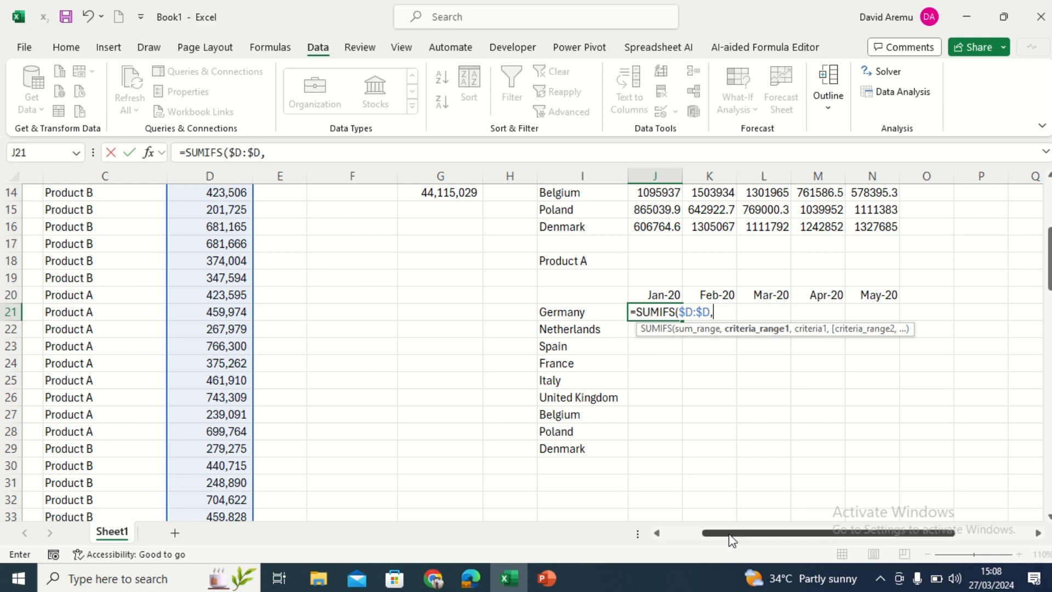
Step: Add the country condition to the SUMIFS formula, with criteria range $B:$B and column-locked criterion $I21
{"action": "left_click_drag", "start_coordinate": [736, 534], "coordinate": [633, 537]}
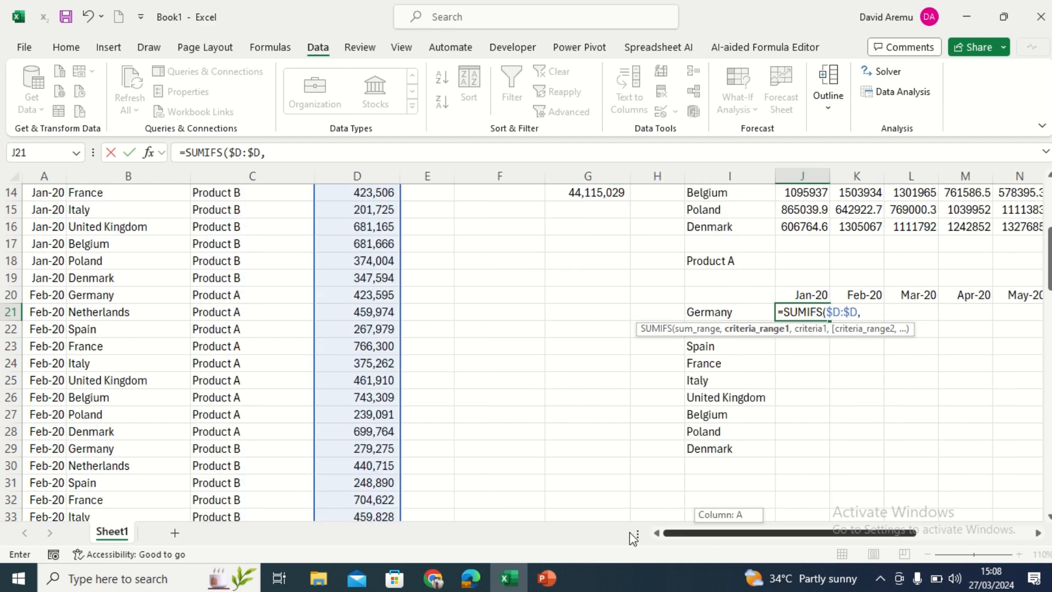
{"action": "left_click", "coordinate": [115, 173]}
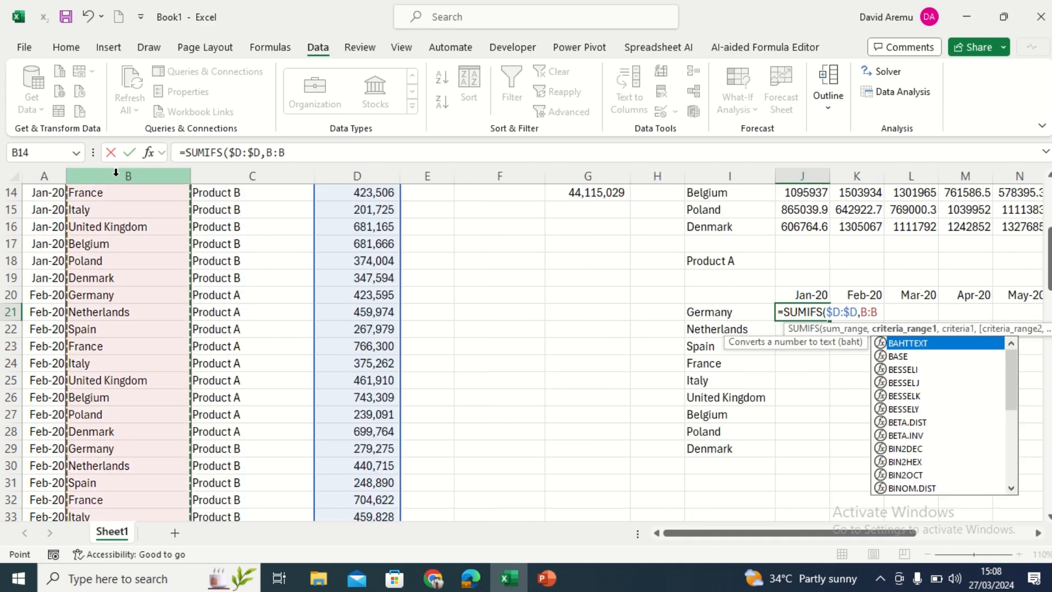
{"action": "key", "text": "F4"}
{"action": "type", "text": ","}
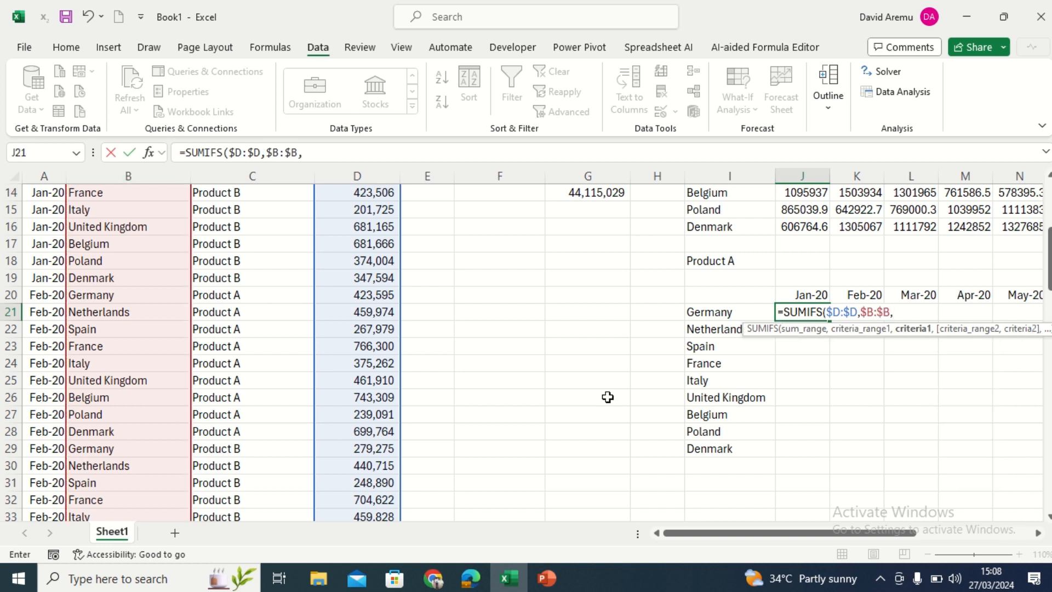
{"action": "left_click", "coordinate": [710, 313]}
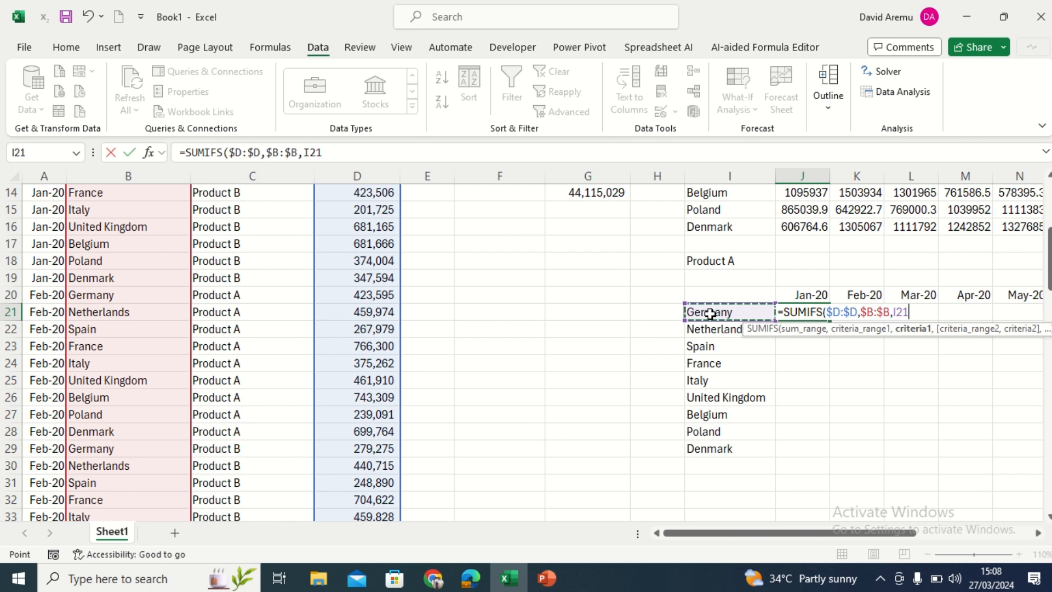
{"action": "key", "text": "F4"}
{"action": "key", "text": "F4"}
{"action": "key", "text": "F4"}
{"action": "type", "text": ","}
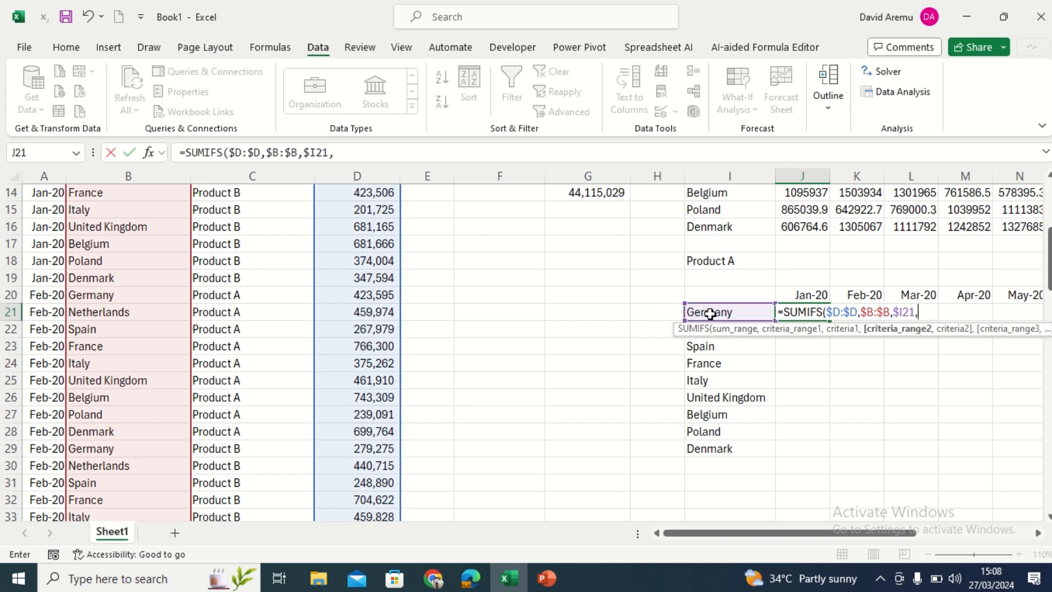
Step: Add the month condition to the SUMIFS formula, with criteria range $A:$A and row-locked criterion J$20
{"action": "left_click", "coordinate": [56, 170]}
{"action": "key", "text": "F4"}
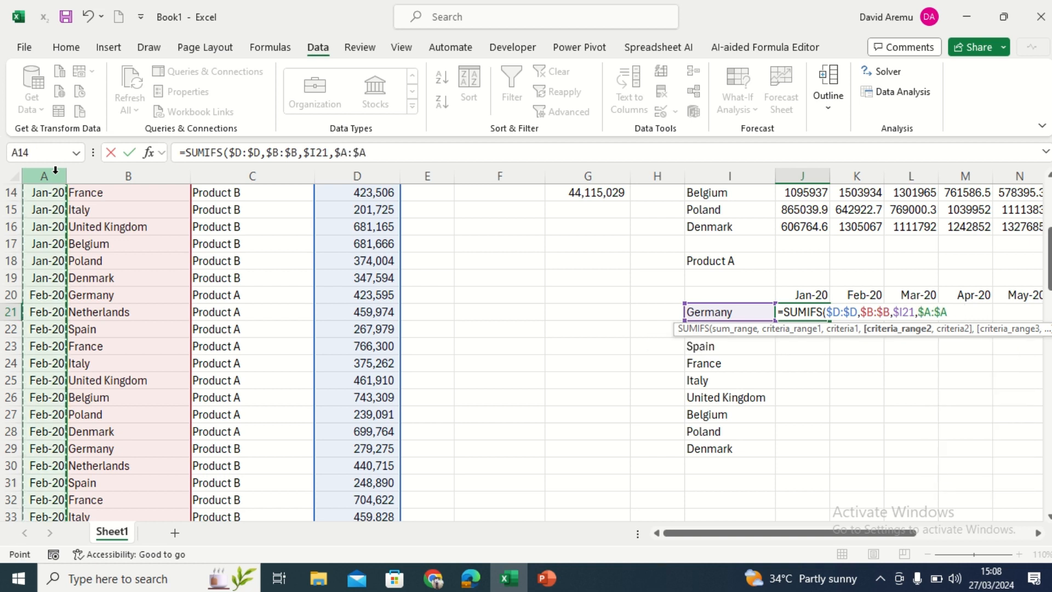
{"action": "type", "text": ","}
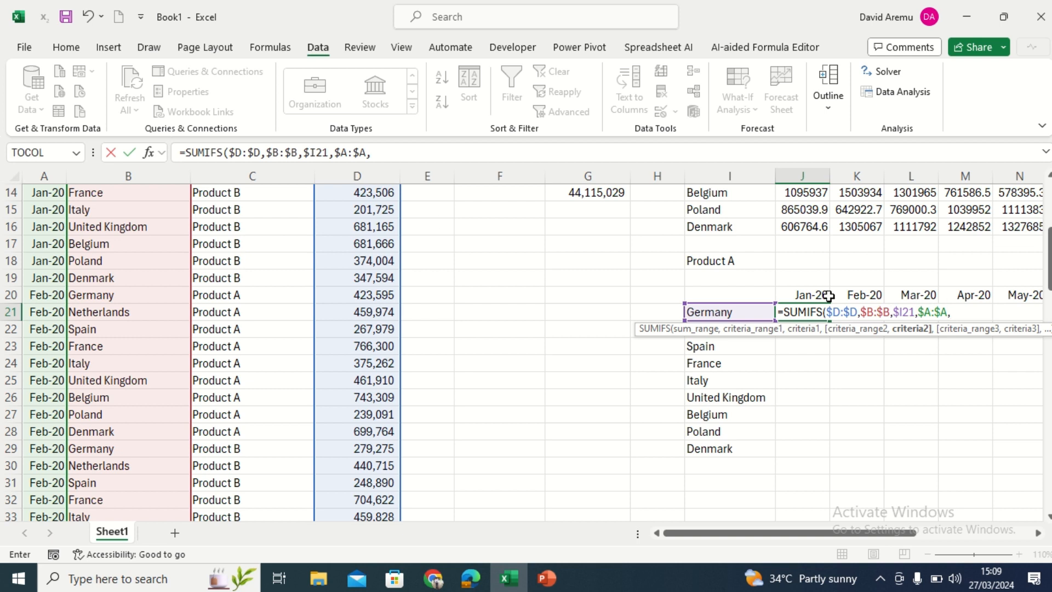
{"action": "left_click", "coordinate": [804, 291]}
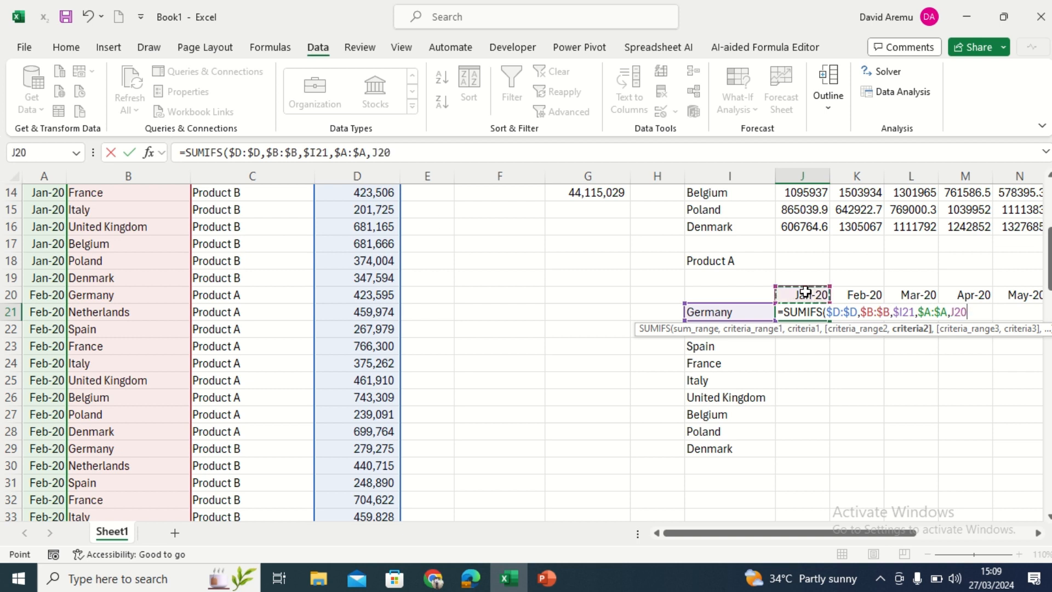
{"action": "key", "text": "F4"}
{"action": "key", "text": "F4"}
{"action": "type", "text": ","}
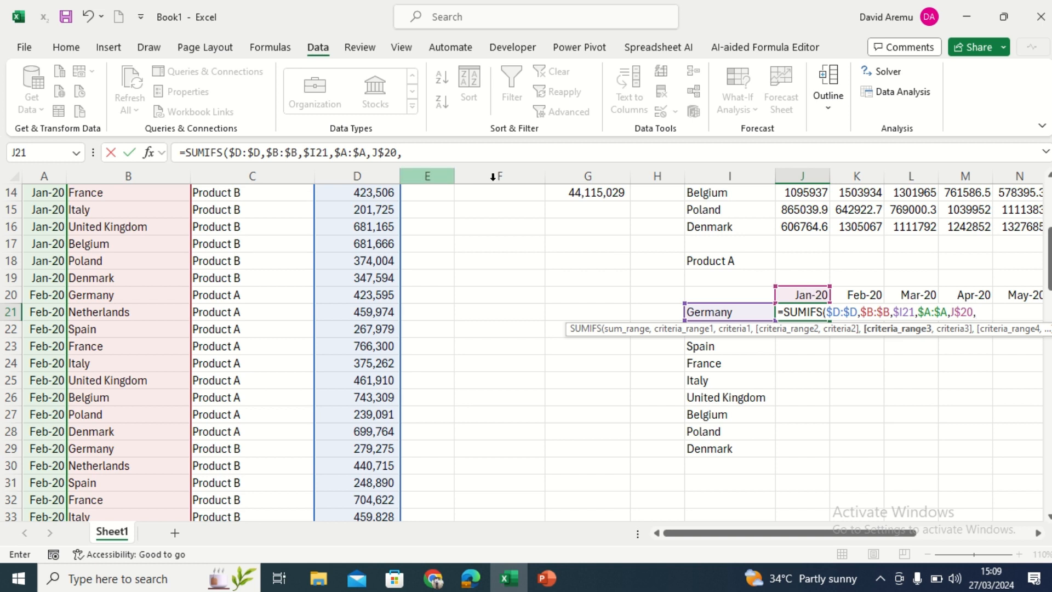
Step: Add the product condition to the SUMIFS formula, with criteria range $C:$C and absolute criterion $I$18, and complete the formula in J21
{"action": "left_click", "coordinate": [251, 171]}
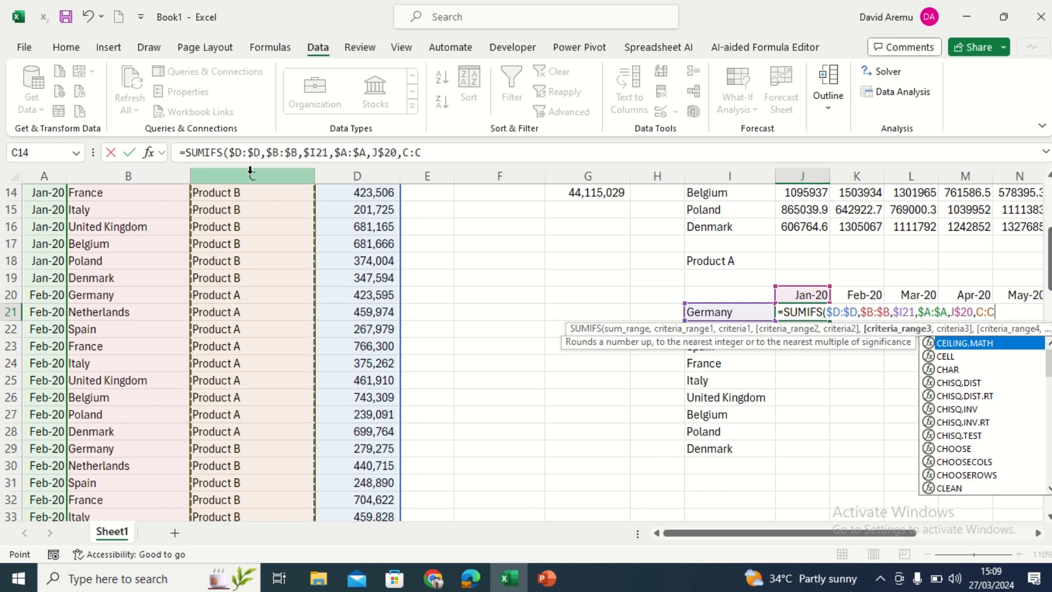
{"action": "key", "text": "F4"}
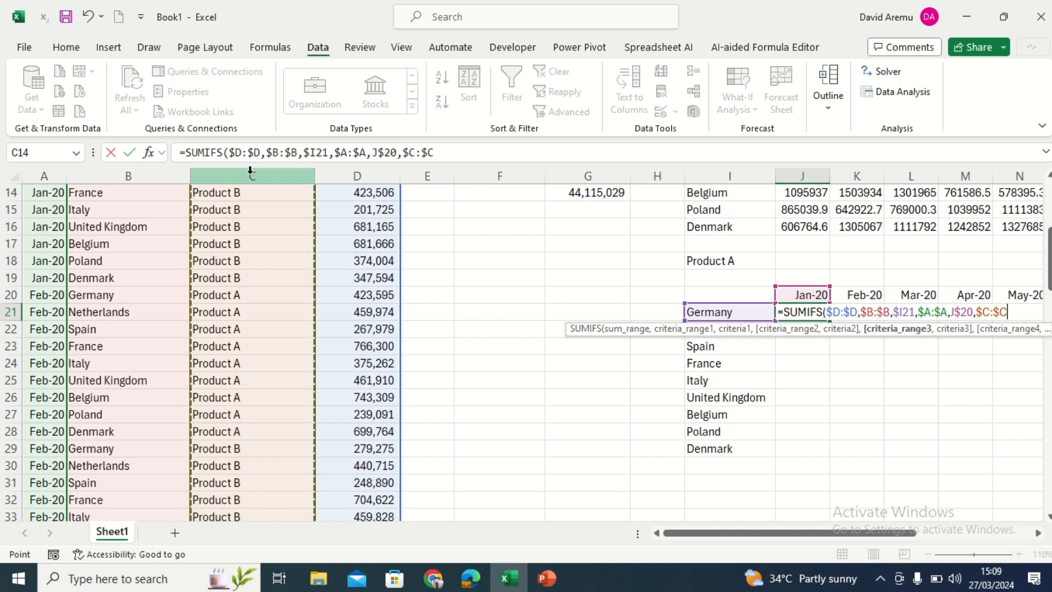
{"action": "type", "text": ","}
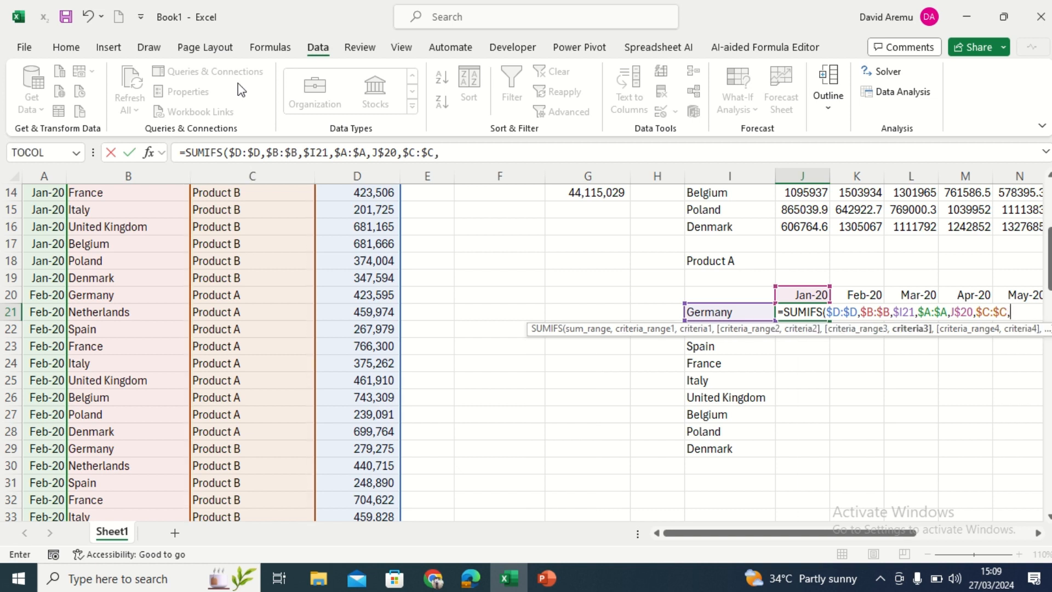
{"action": "left_click", "coordinate": [722, 263]}
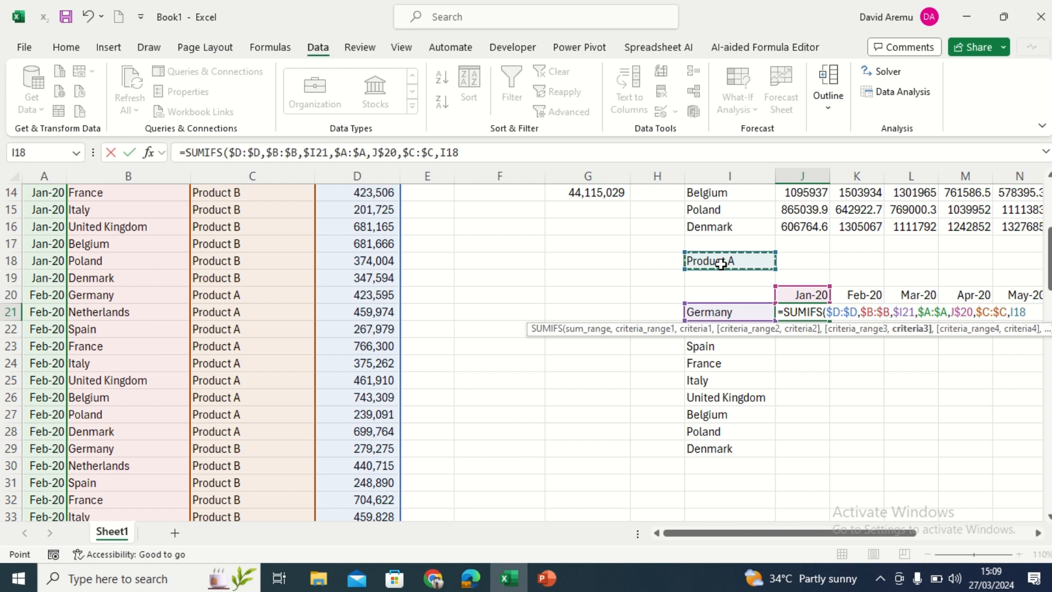
{"action": "key", "text": "F4"}
{"action": "key", "text": "Return"}
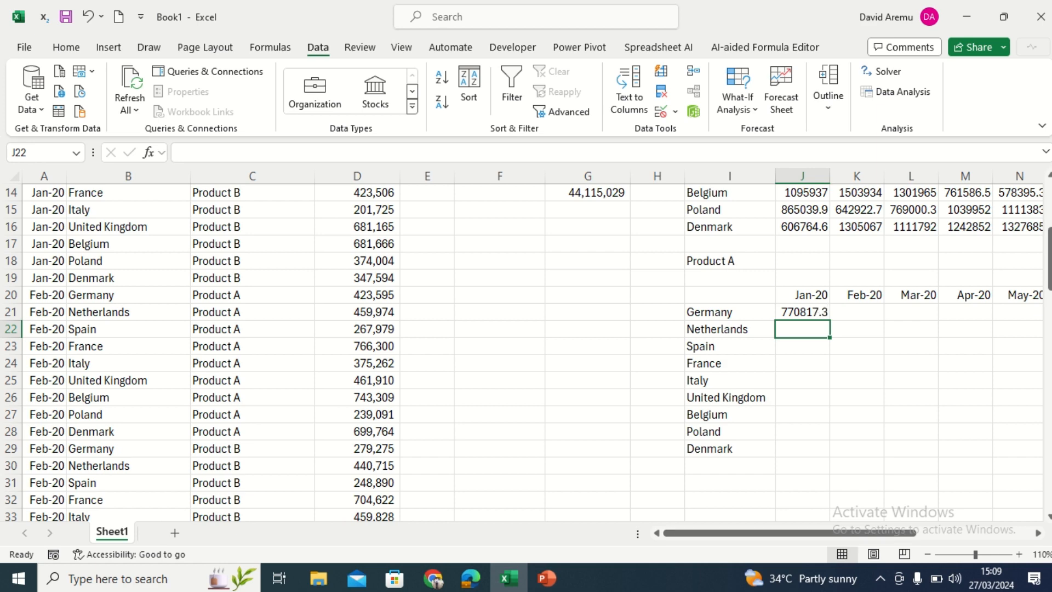
Step: Compare Germany's Jan-20 formula and total in J8 with the product-filtered ones in J21
{"action": "left_click_drag", "start_coordinate": [1050, 244], "coordinate": [1049, 213]}
{"action": "left_click", "coordinate": [781, 245]}
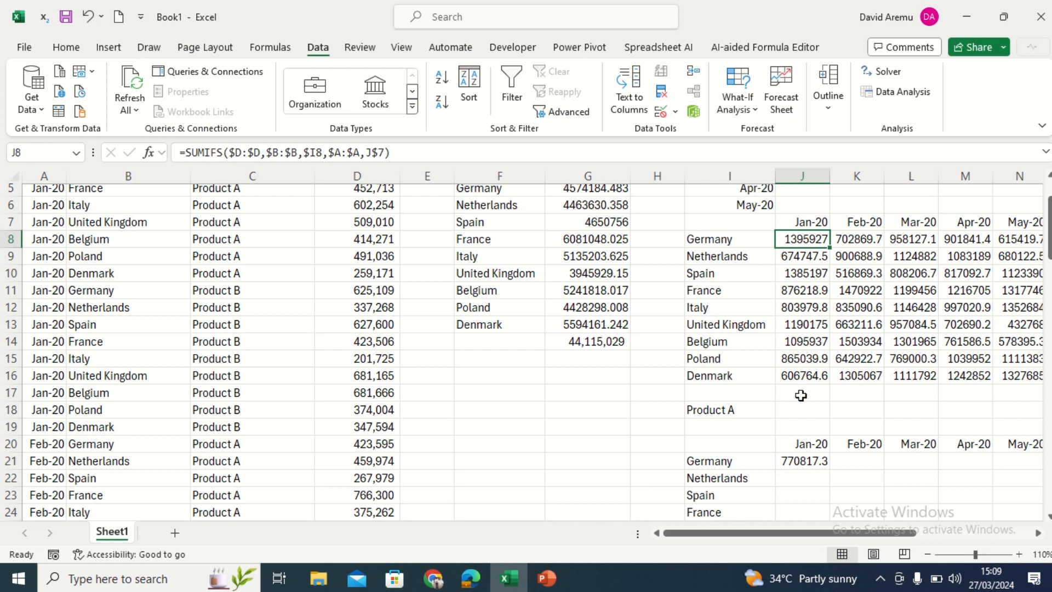
{"action": "left_click", "coordinate": [797, 462]}
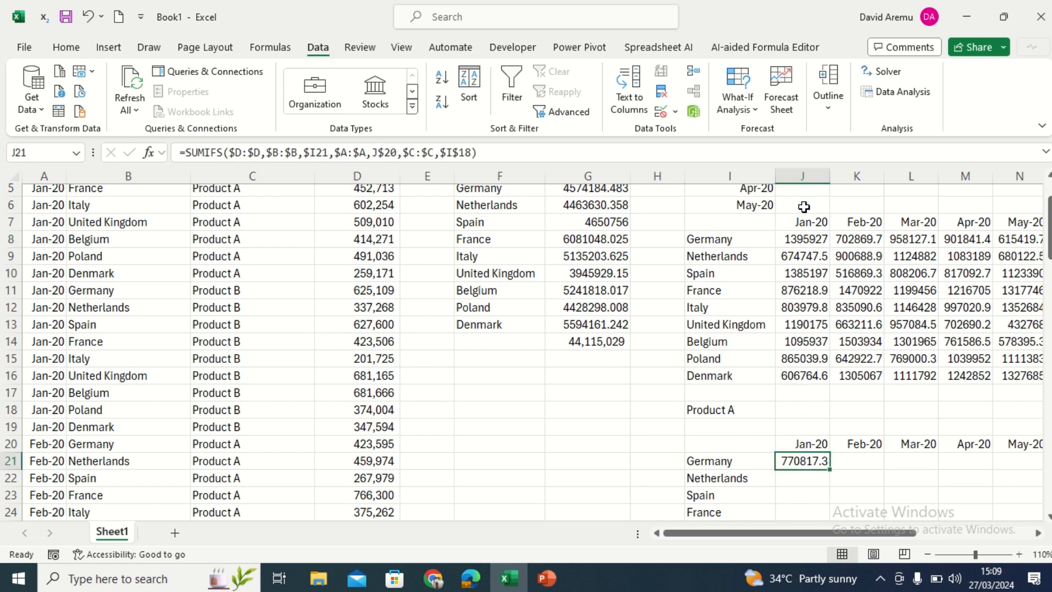
{"action": "left_click", "coordinate": [803, 241]}
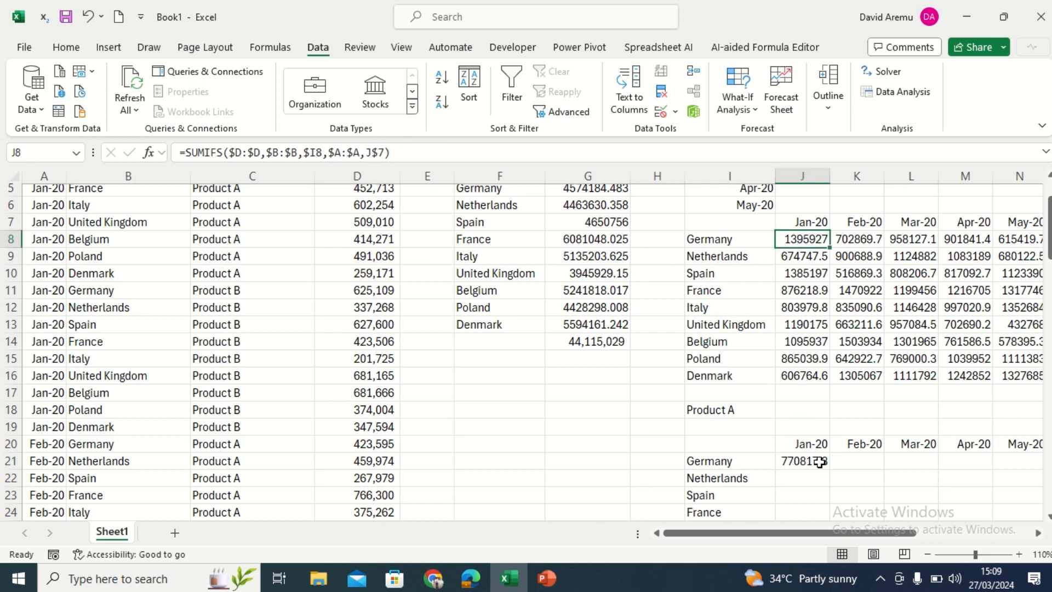
{"action": "left_click", "coordinate": [792, 462]}
Step: Test the product drop-down in I18 by choosing Product B, checking J21, and choosing Product A again
{"action": "left_click", "coordinate": [751, 411]}
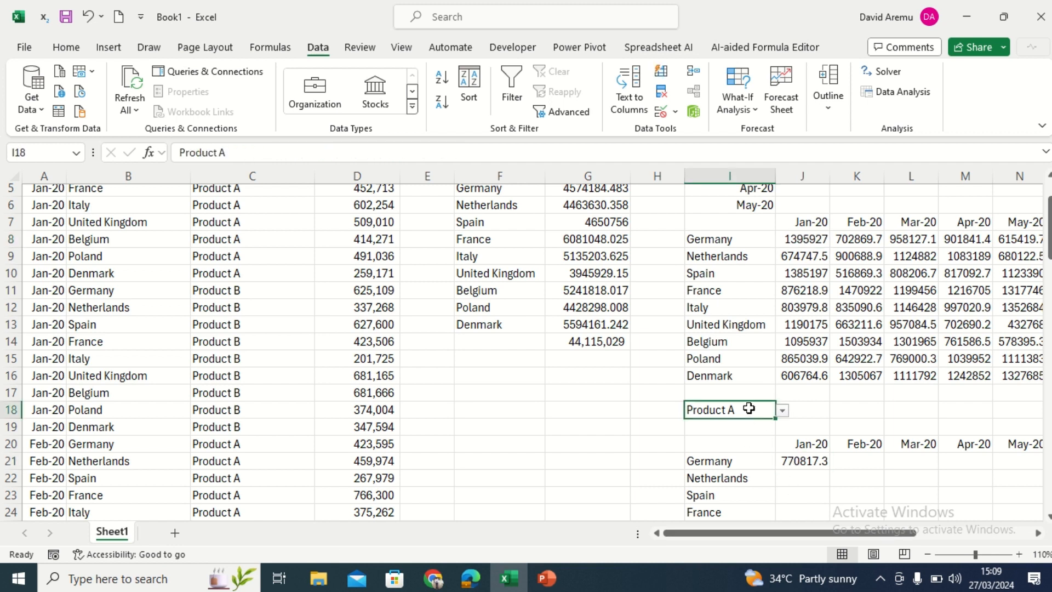
{"action": "left_click", "coordinate": [783, 412]}
{"action": "left_click", "coordinate": [761, 439]}
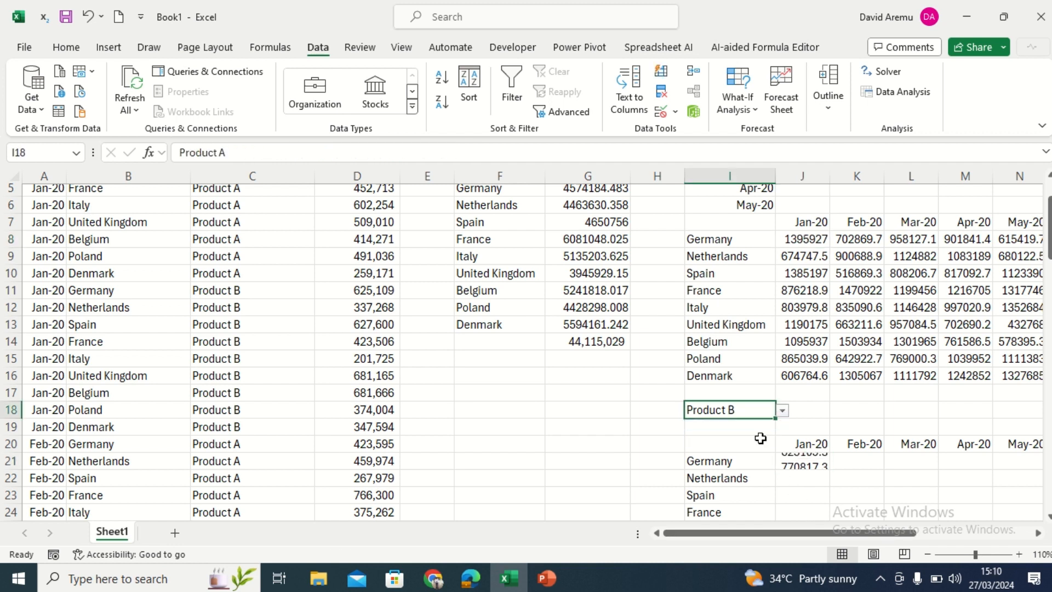
{"action": "left_click", "coordinate": [812, 463]}
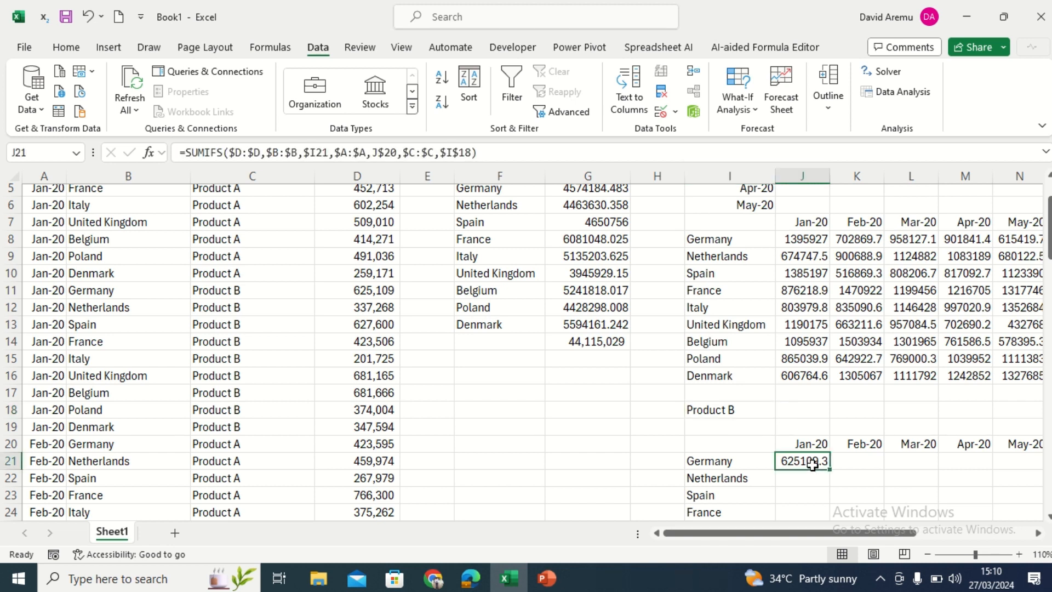
{"action": "left_click", "coordinate": [719, 410]}
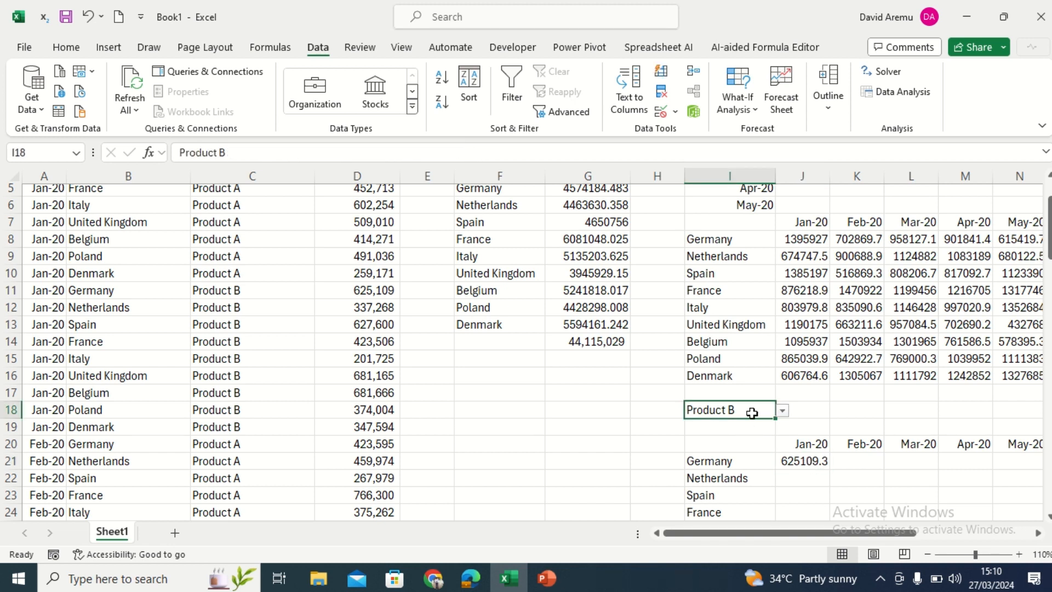
{"action": "left_click", "coordinate": [782, 411]}
{"action": "left_click", "coordinate": [745, 428]}
Step: Fill the SUMIFS formula from J21 across to May-20 and down to the Denmark row, covering J21:N29
{"action": "left_click_drag", "start_coordinate": [882, 532], "coordinate": [914, 532]}
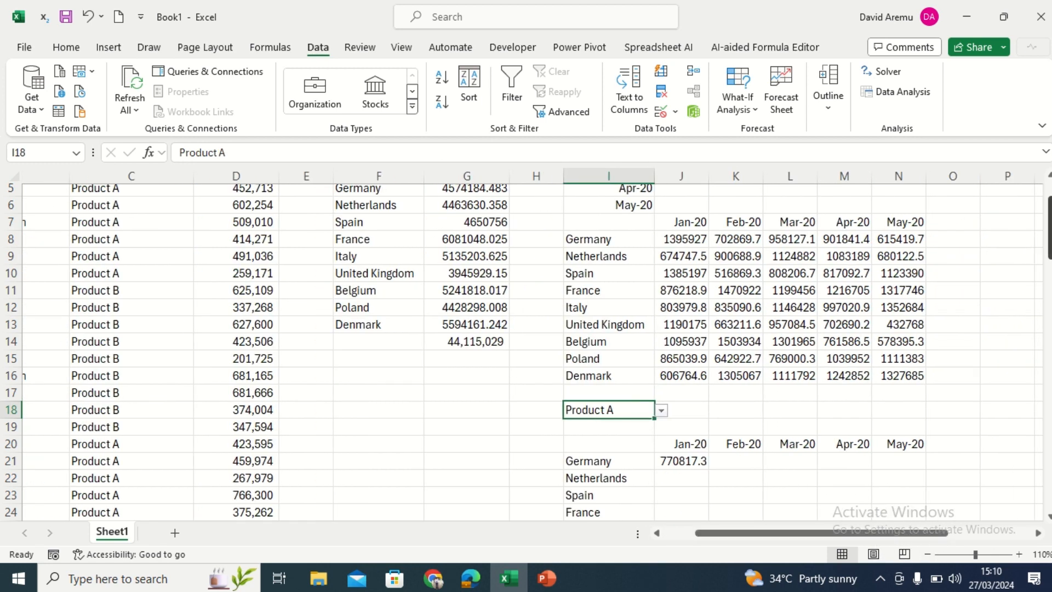
{"action": "scroll", "coordinate": [1020, 241], "scroll_direction": "down", "scroll_amount": 2}
{"action": "left_click", "coordinate": [673, 339]}
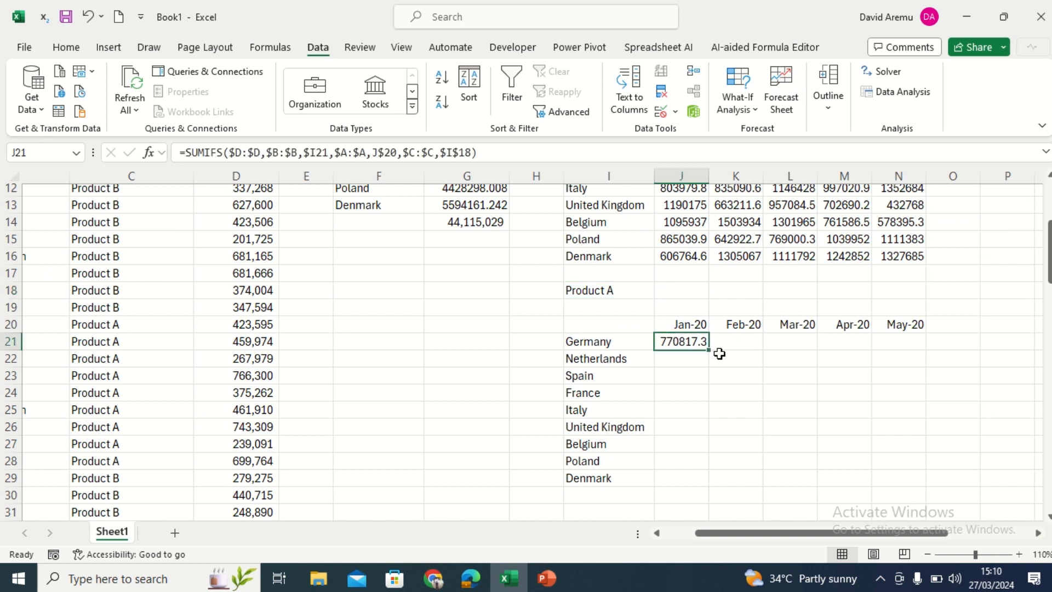
{"action": "left_click_drag", "start_coordinate": [709, 349], "coordinate": [926, 351]}
{"action": "double_click", "coordinate": [926, 350]}
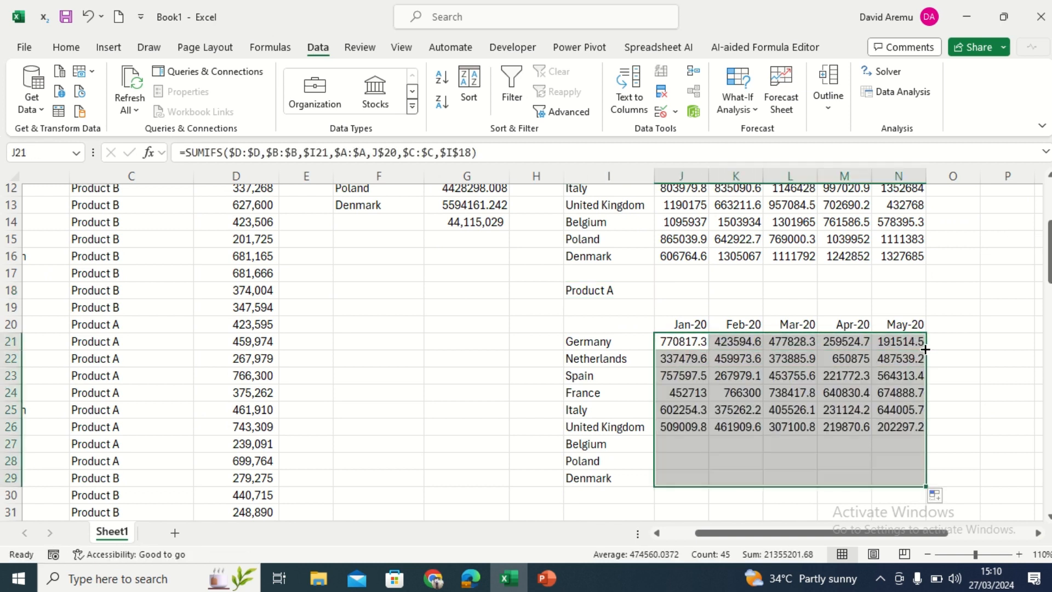
{"action": "scroll", "coordinate": [751, 335], "scroll_direction": "down", "scroll_amount": 1}
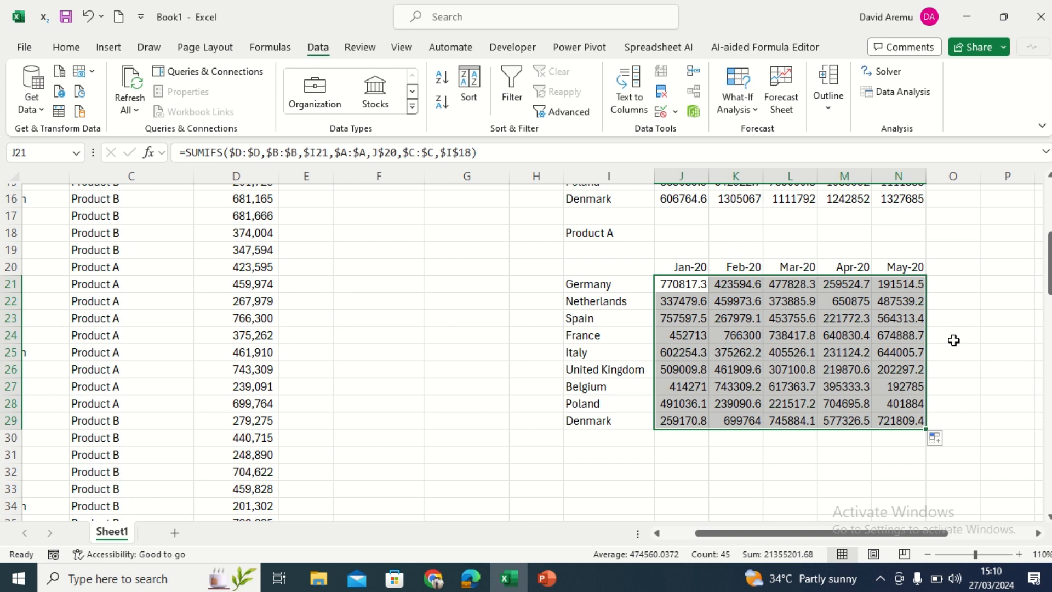
Step: Extend the first table's month headers in row 7 through Dec-20 in U7 by filling the series from Apr-20 and May-20
{"action": "left_click_drag", "start_coordinate": [882, 533], "coordinate": [965, 537]}
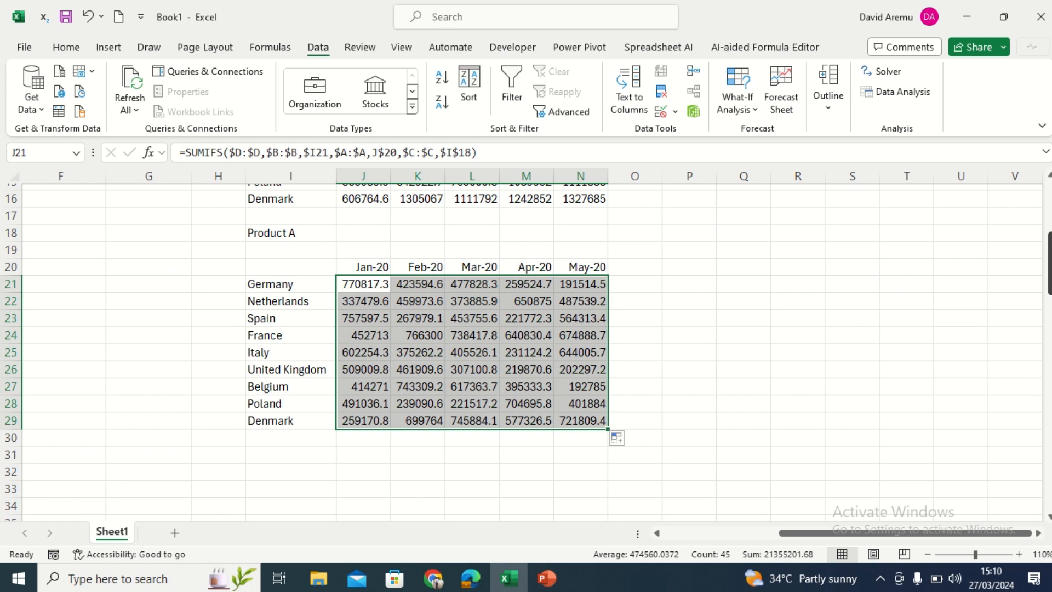
{"action": "left_click_drag", "start_coordinate": [1049, 263], "coordinate": [1049, 201]}
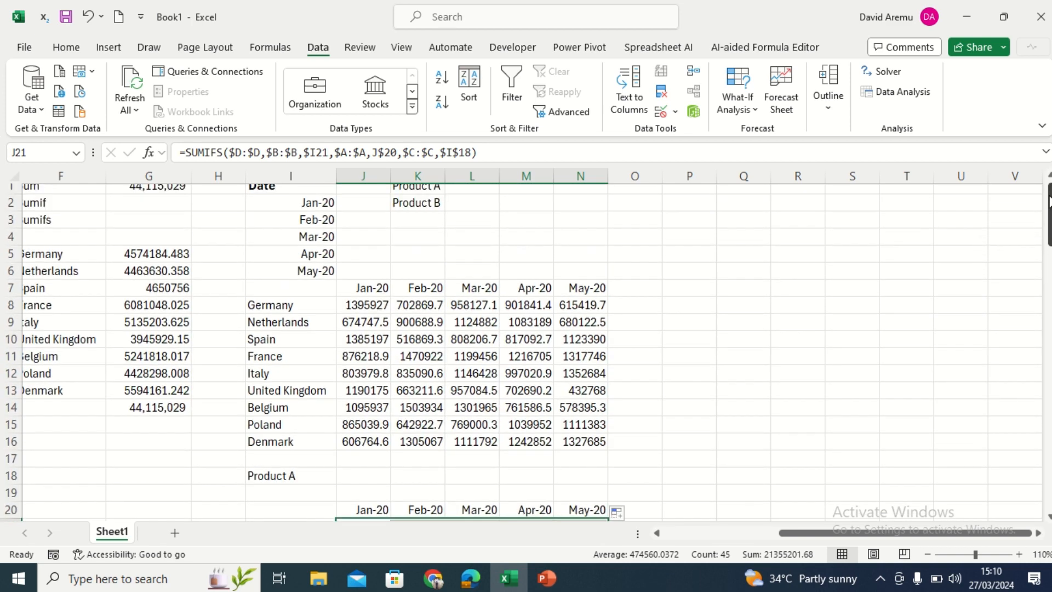
{"action": "left_click", "coordinate": [362, 287]}
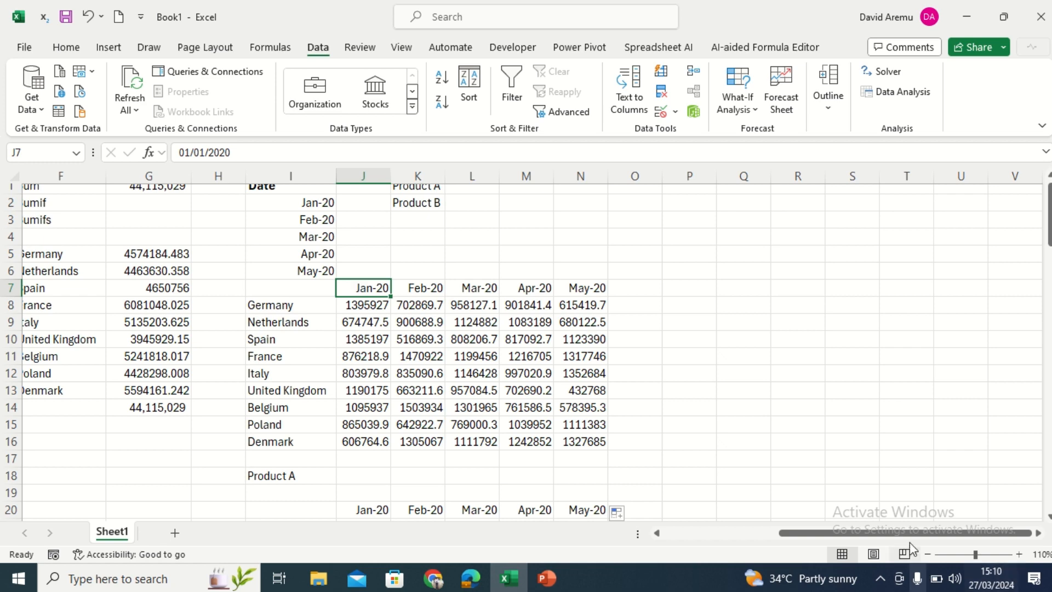
{"action": "mouse_move", "coordinate": [909, 534]}
{"action": "left_mouse_down"}
{"action": "mouse_move", "coordinate": [828, 553]}
{"action": "mouse_move", "coordinate": [789, 540]}
{"action": "mouse_move", "coordinate": [899, 541]}
{"action": "left_mouse_up"}
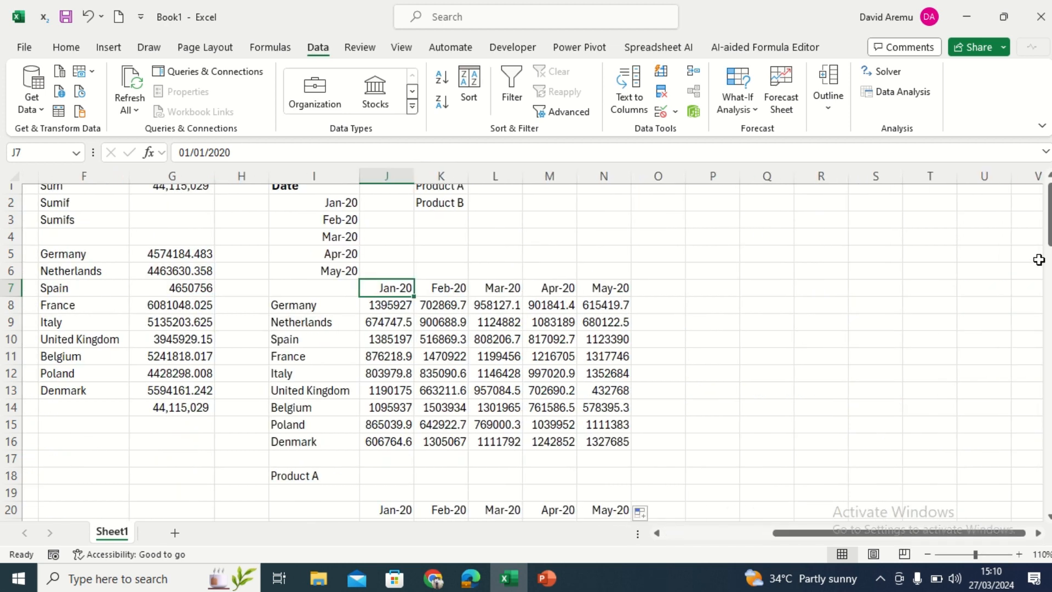
{"action": "left_click_drag", "start_coordinate": [1048, 219], "coordinate": [1048, 216]}
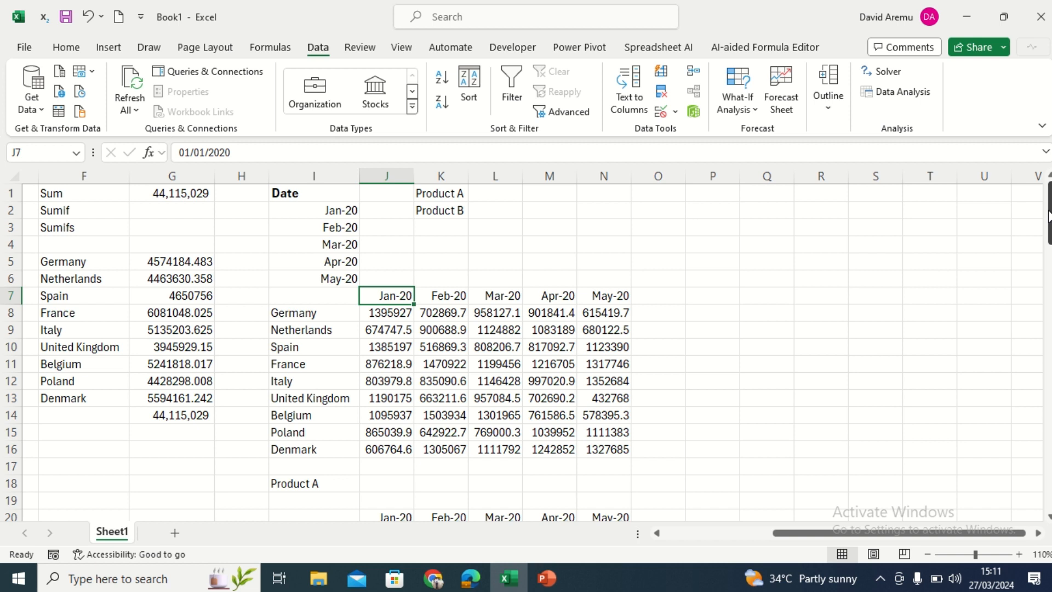
{"action": "left_click_drag", "start_coordinate": [554, 296], "coordinate": [637, 303]}
{"action": "left_click_drag", "start_coordinate": [734, 305], "coordinate": [990, 299]}
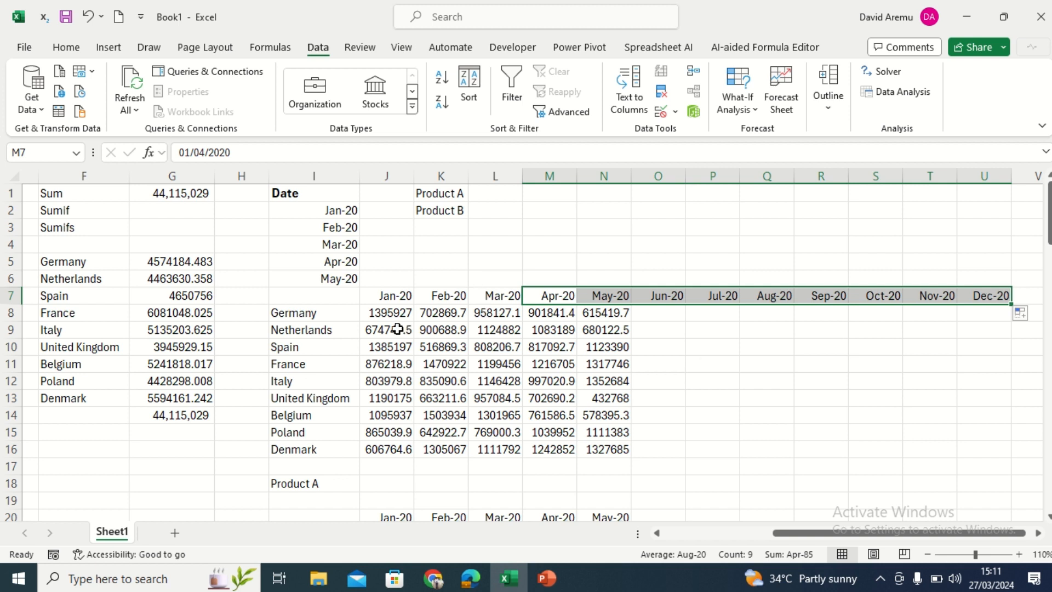
Step: Fill Germany's SUMIFS formula from N8 across to U8 and inspect the cell references in U8
{"action": "left_click", "coordinate": [386, 314]}
{"action": "left_click", "coordinate": [627, 311]}
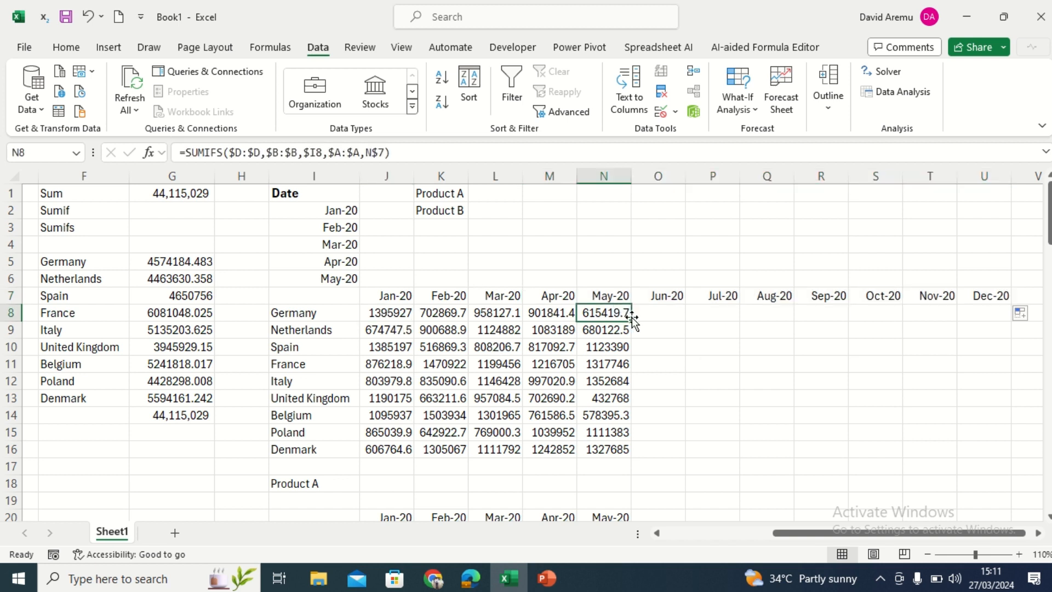
{"action": "left_click_drag", "start_coordinate": [633, 320], "coordinate": [994, 325]}
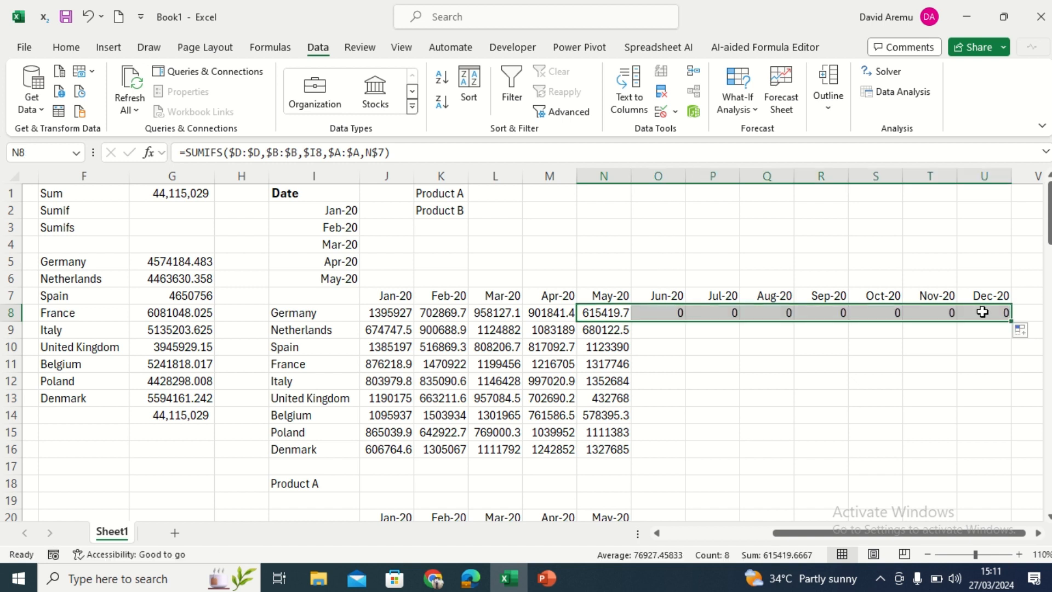
{"action": "double_click", "coordinate": [984, 312]}
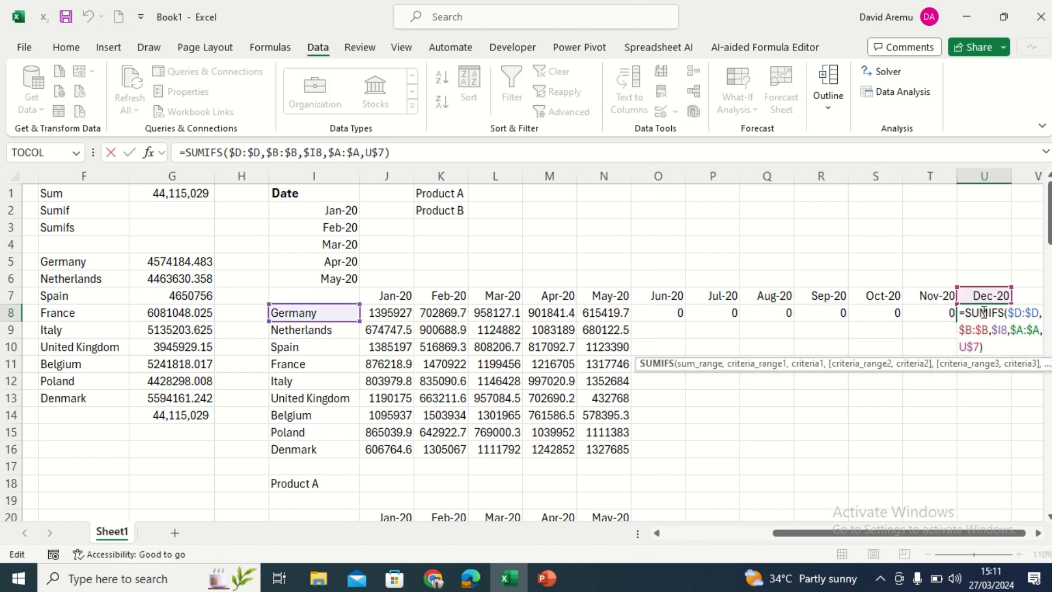
{"action": "key", "text": "Escape"}
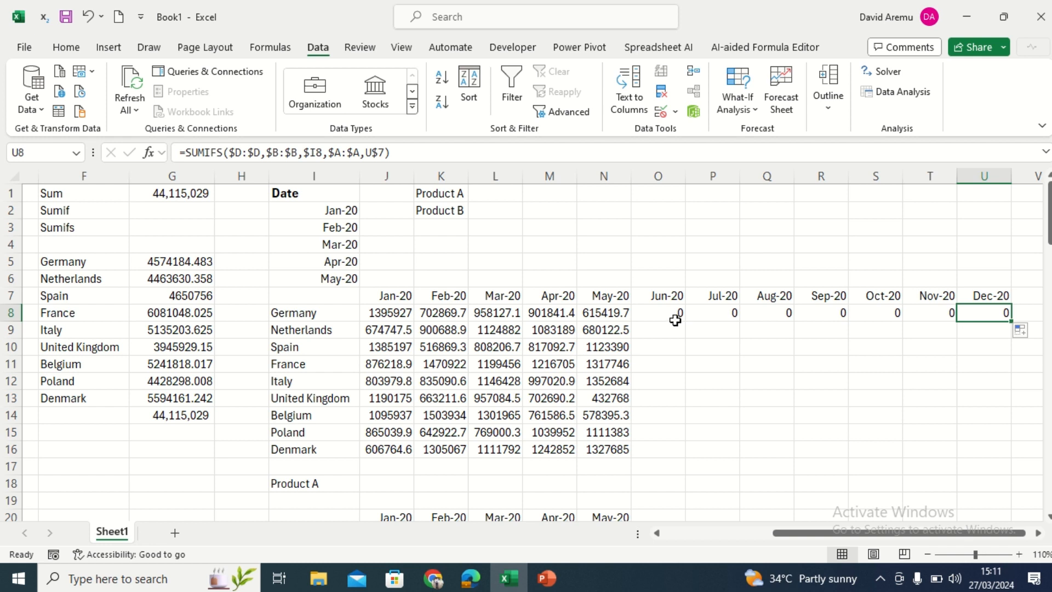
Step: Fill the formulas in O8:U8 down to the Denmark row and inspect the cell references in U16
{"action": "left_click_drag", "start_coordinate": [674, 313], "coordinate": [997, 312]}
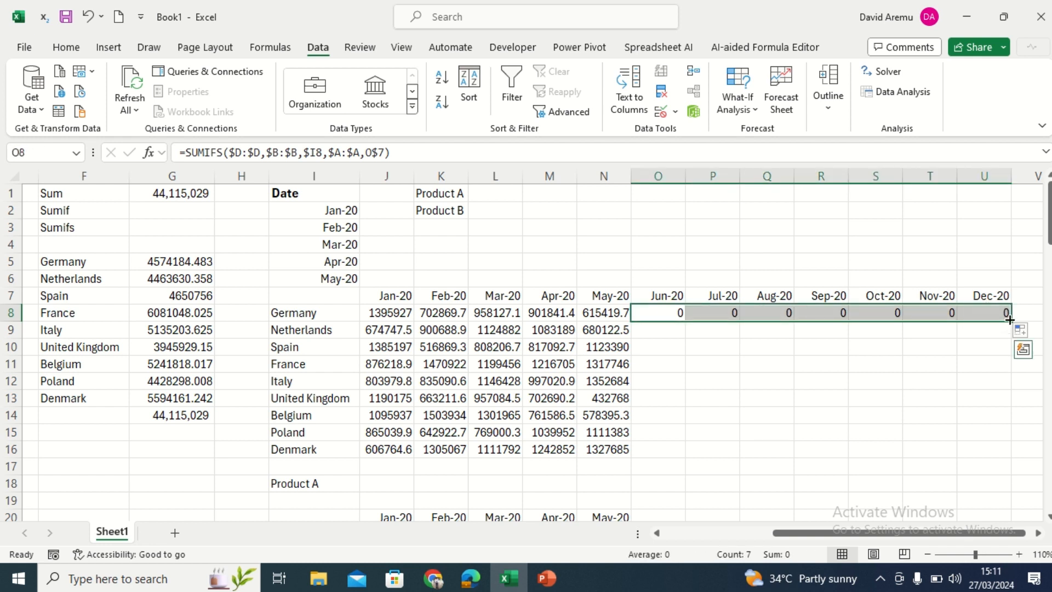
{"action": "double_click", "coordinate": [1009, 320]}
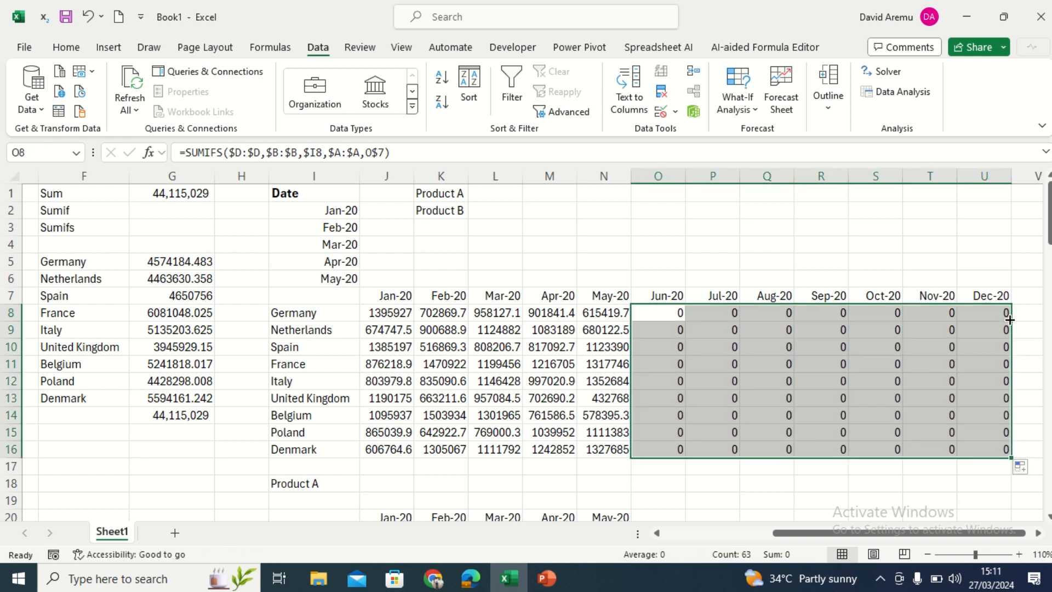
{"action": "double_click", "coordinate": [995, 450]}
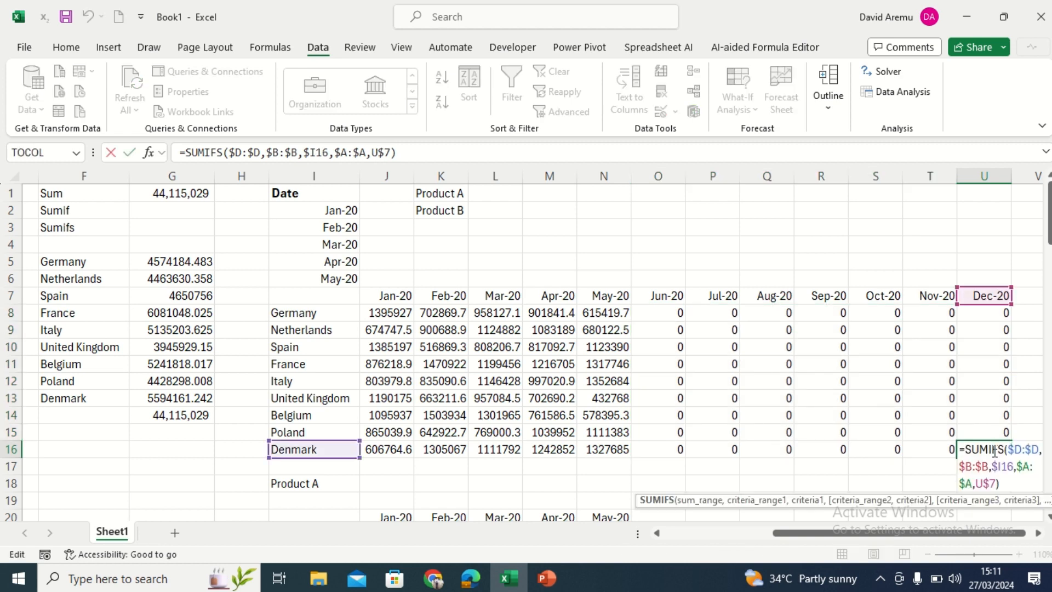
{"action": "key", "text": "Escape"}
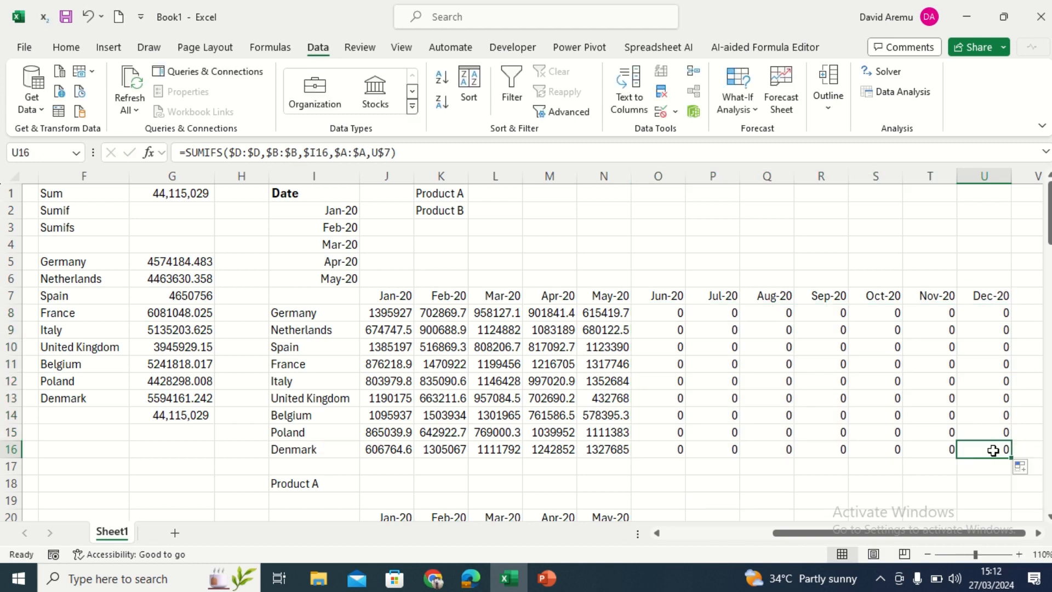
Step: Extend the second table's month headers in row 20 through Dec-20 in U20 by filling the series from Apr-20 and May-20
{"action": "left_click_drag", "start_coordinate": [1050, 206], "coordinate": [759, 356]}
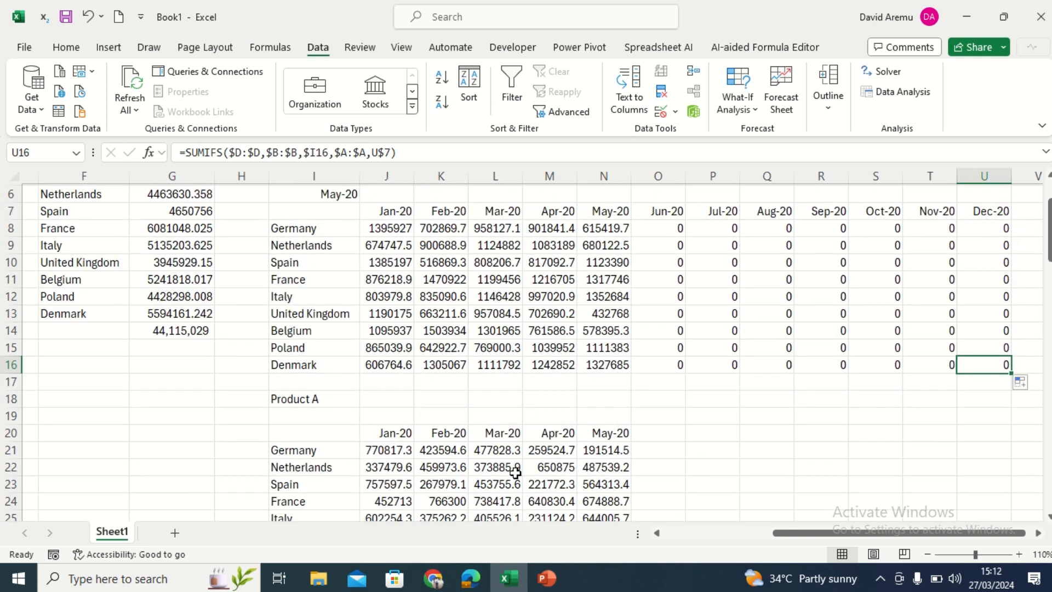
{"action": "left_click", "coordinate": [452, 453]}
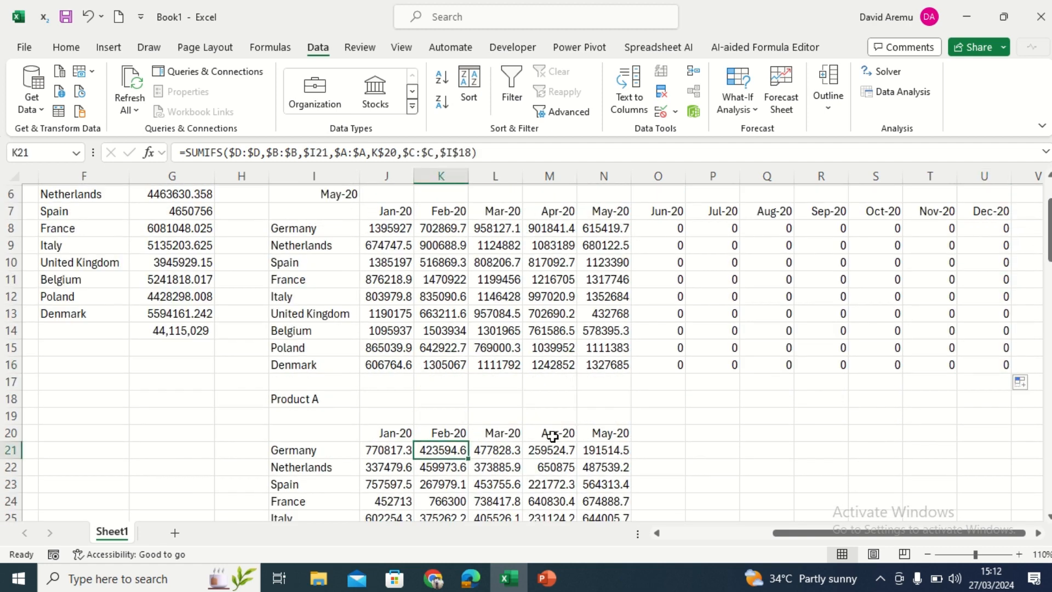
{"action": "left_click_drag", "start_coordinate": [552, 434], "coordinate": [994, 440]}
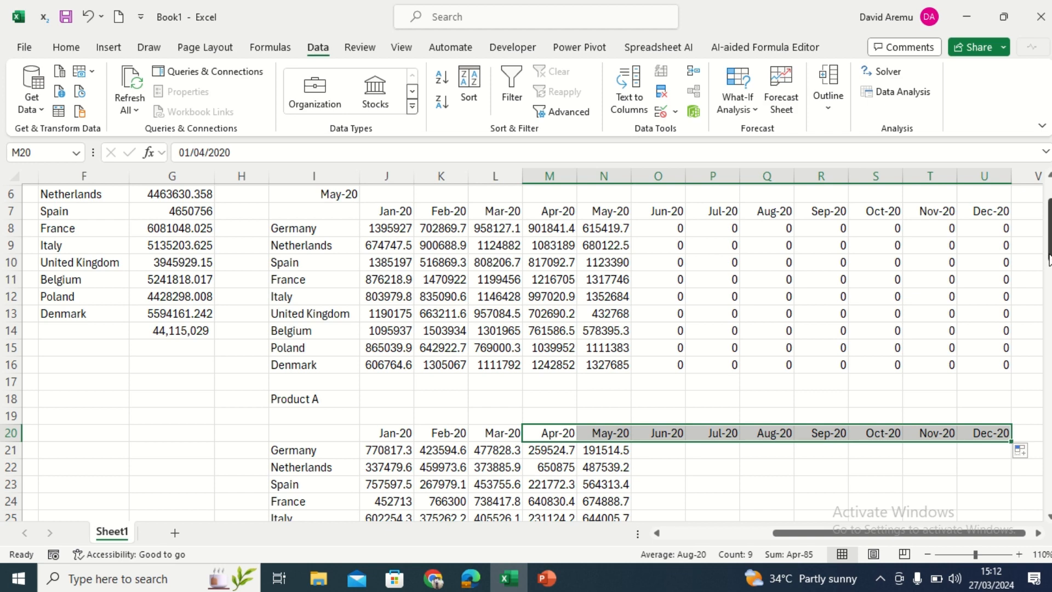
Step: Fill Germany's product-filtered SUMIFS formula from N21 across to Dec-20 in U21
{"action": "scroll", "coordinate": [898, 292], "scroll_direction": "down", "scroll_amount": 3}
{"action": "left_click", "coordinate": [613, 312]}
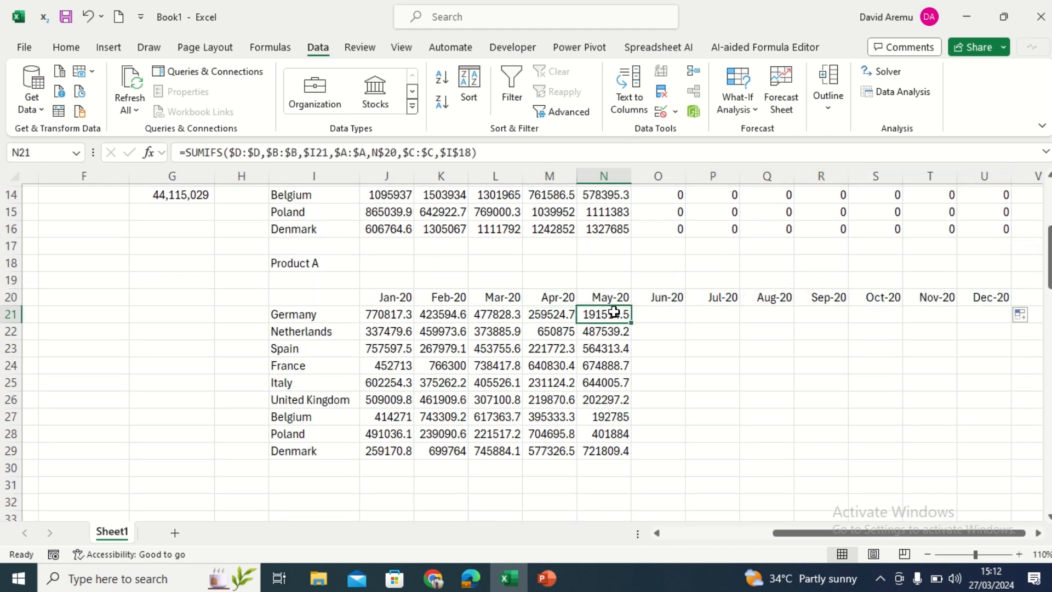
{"action": "left_click_drag", "start_coordinate": [632, 324], "coordinate": [1010, 323]}
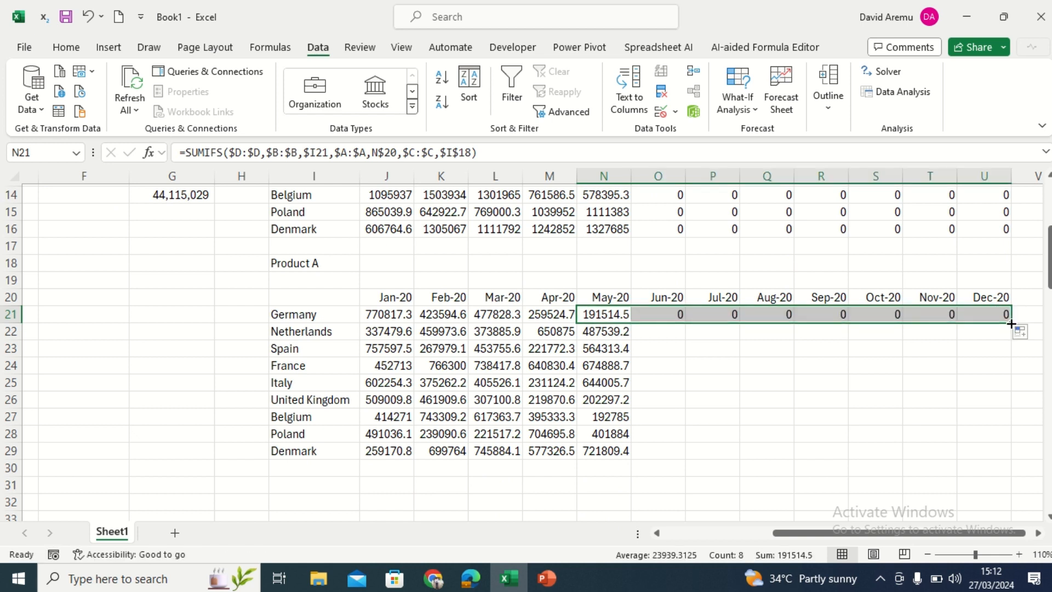
Step: Fill the product-filtered SUMIFS formulas in O21:U21 down to the Denmark row, ending at U29
{"action": "mouse_move", "coordinate": [1011, 324]}
{"action": "left_mouse_down"}
{"action": "mouse_move", "coordinate": [1010, 422]}
{"action": "mouse_move", "coordinate": [974, 328]}
{"action": "mouse_move", "coordinate": [1007, 324]}
{"action": "left_mouse_up"}
{"action": "left_click", "coordinate": [679, 311]}
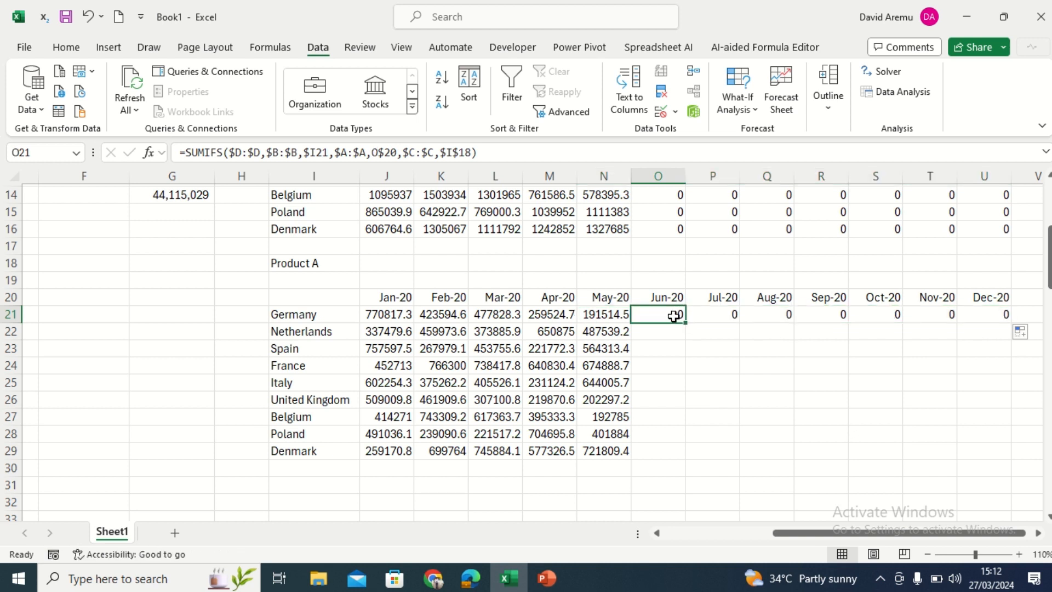
{"action": "left_click_drag", "start_coordinate": [675, 316], "coordinate": [1007, 457]}
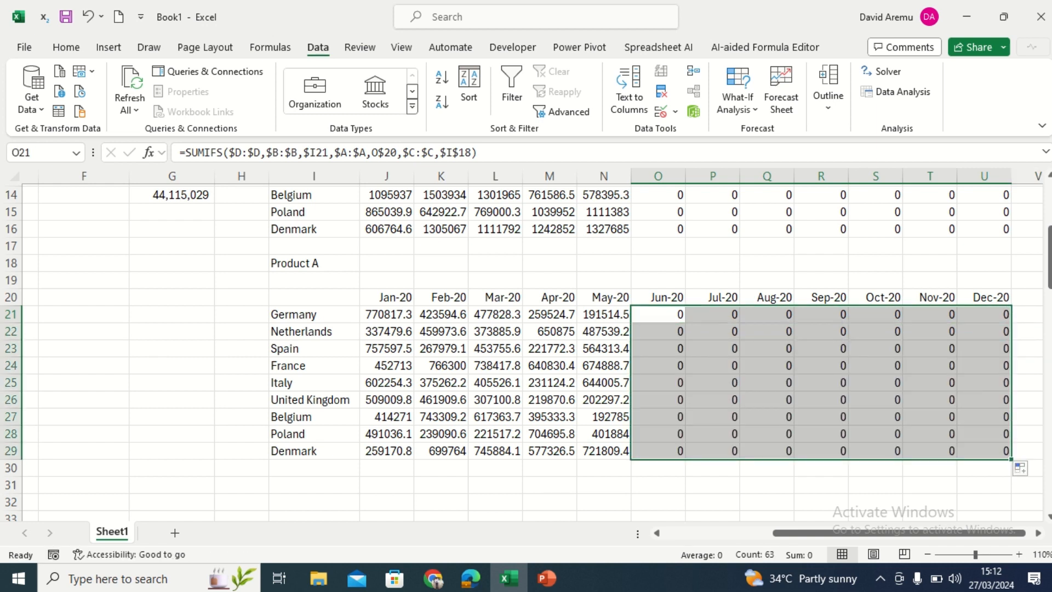
Step: Copy the last four May-20 Product B sales records in A88:D91 and paste them directly below the data, starting at A92
{"action": "left_click_drag", "start_coordinate": [1049, 285], "coordinate": [1049, 233]}
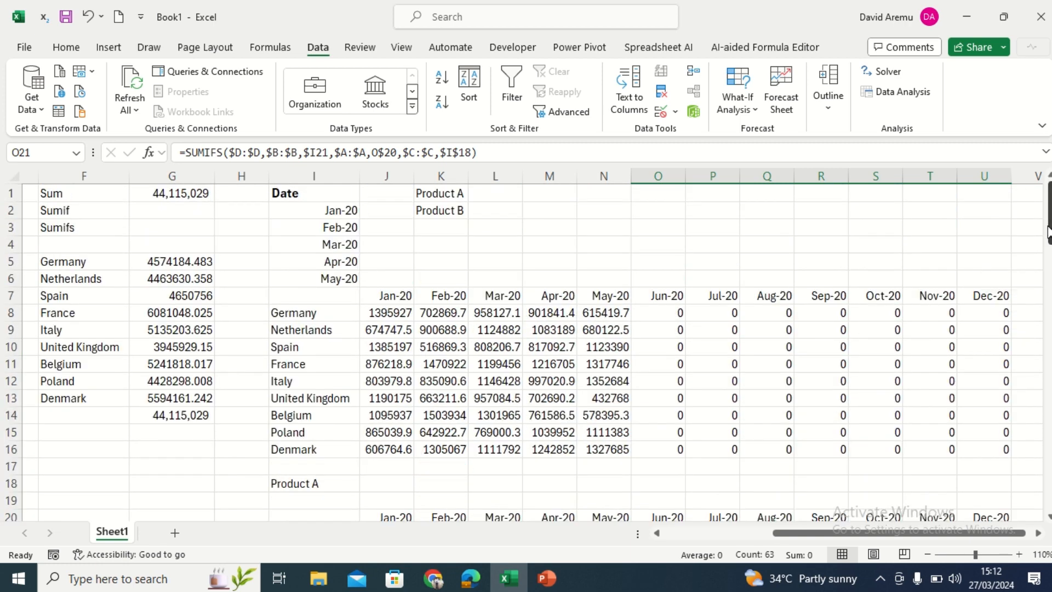
{"action": "left_click_drag", "start_coordinate": [792, 539], "coordinate": [683, 536]}
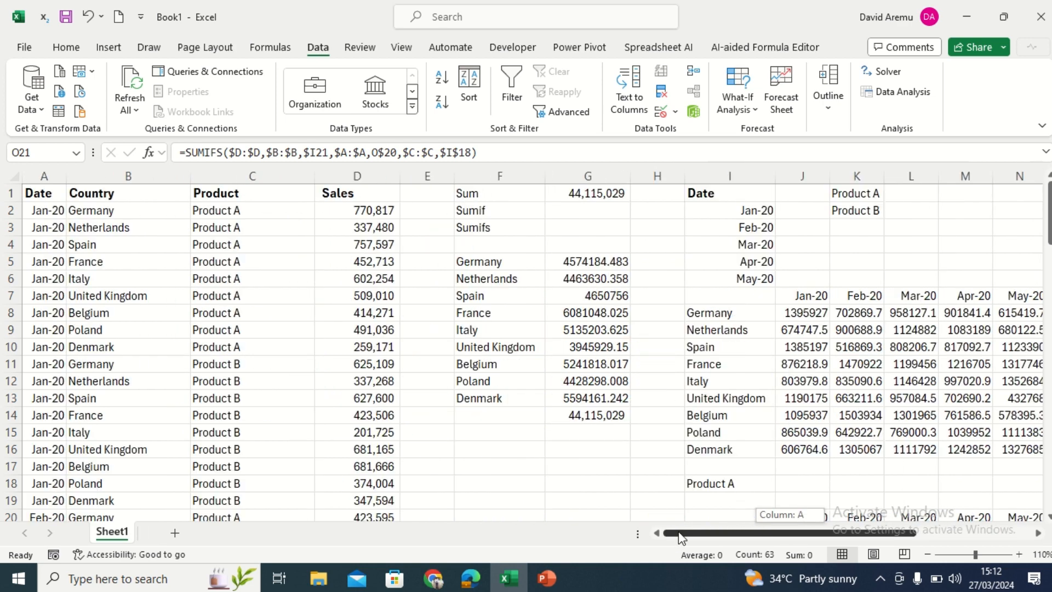
{"action": "left_click_drag", "start_coordinate": [1049, 216], "coordinate": [1034, 504]}
{"action": "left_click", "coordinate": [54, 425]}
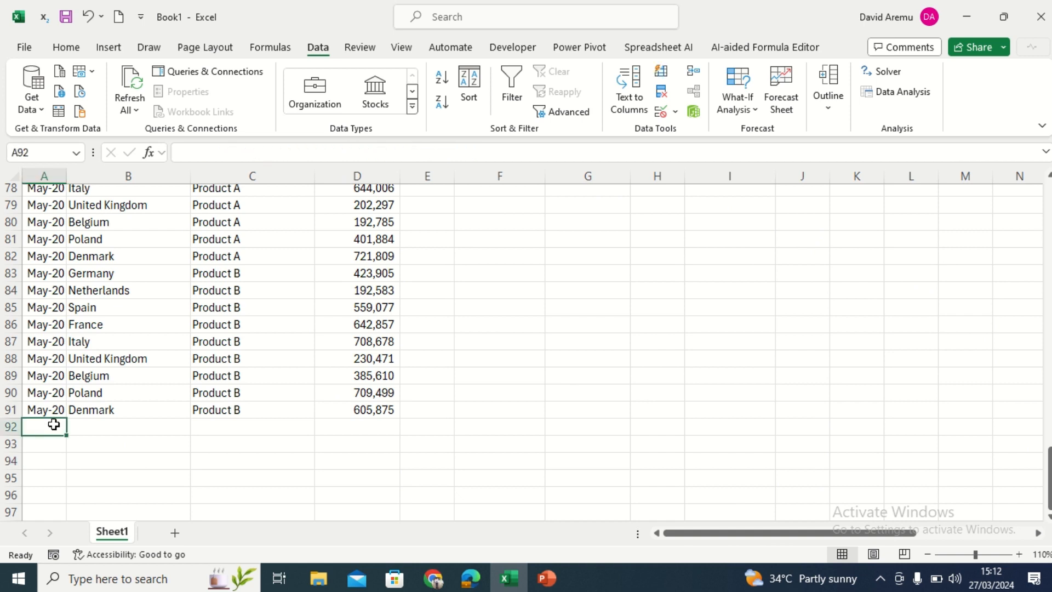
{"action": "left_click", "coordinate": [48, 397]}
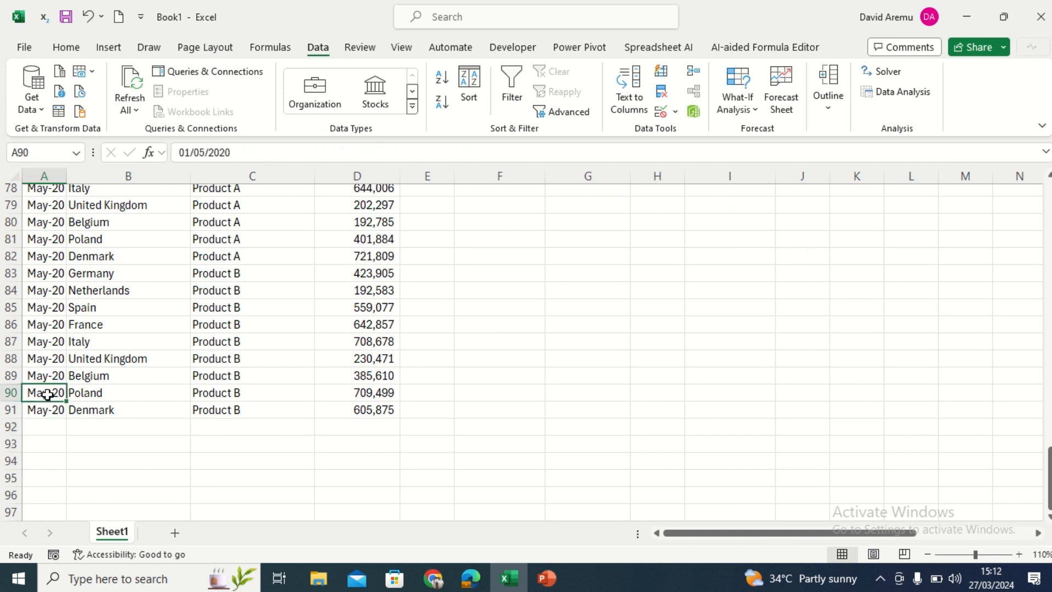
{"action": "left_click", "coordinate": [45, 344]}
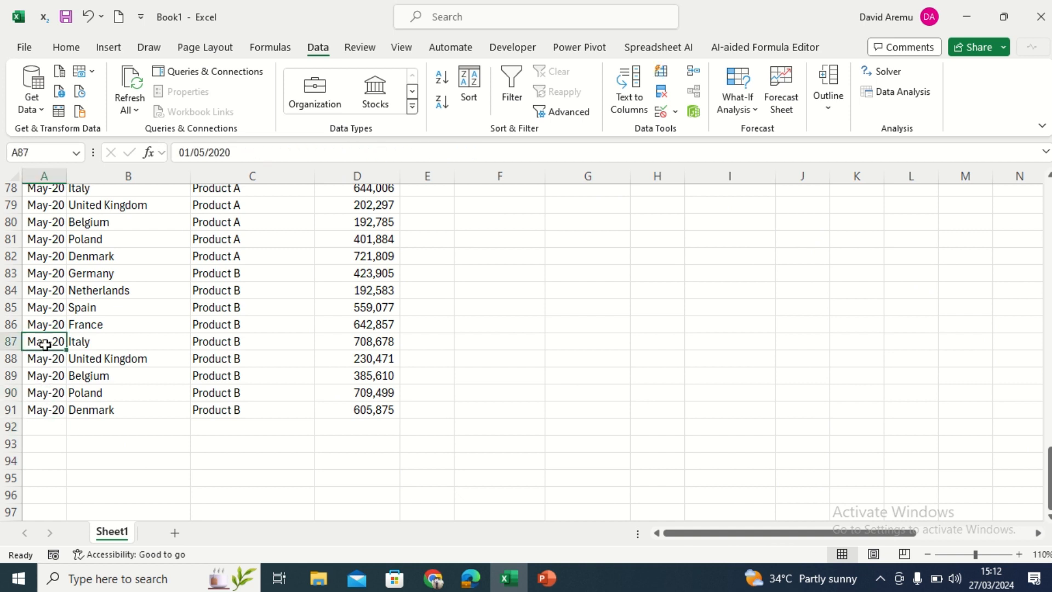
{"action": "left_click_drag", "start_coordinate": [45, 356], "coordinate": [349, 419]}
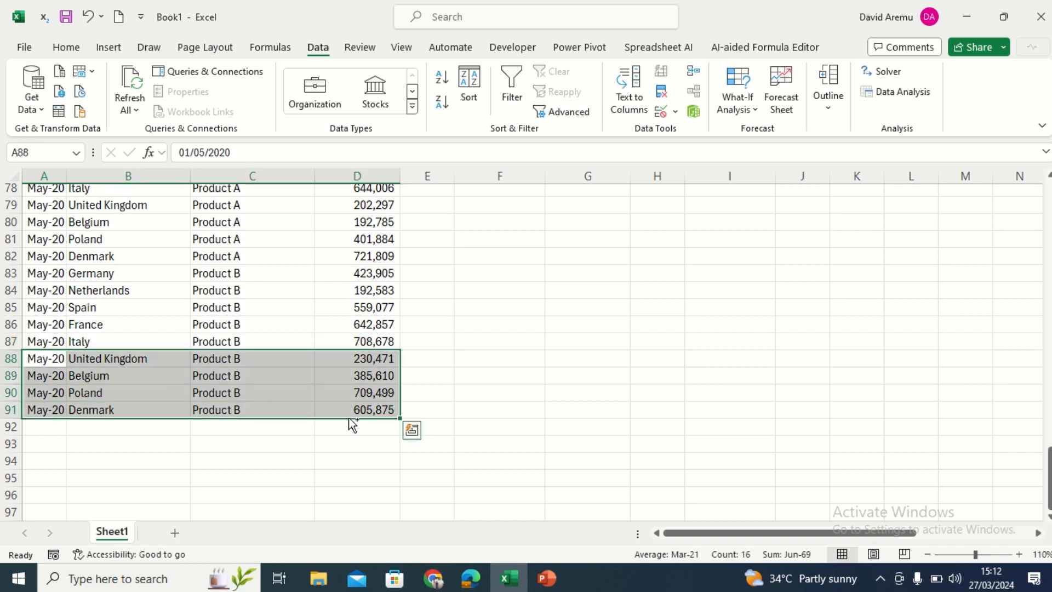
{"action": "key", "text": "ctrl+c"}
{"action": "left_click", "coordinate": [44, 425]}
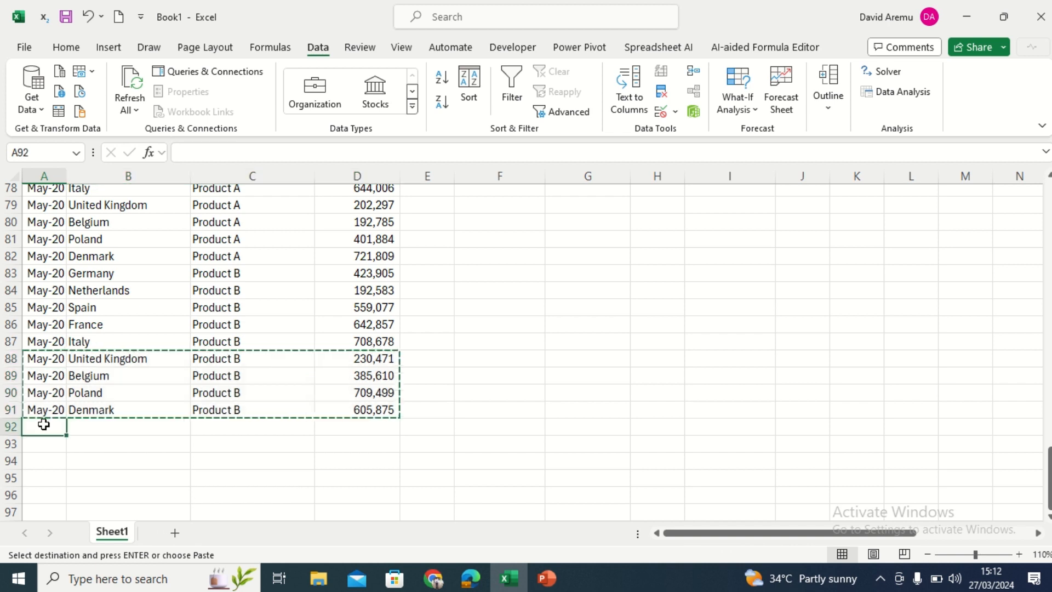
{"action": "key", "text": "ctrl+v"}
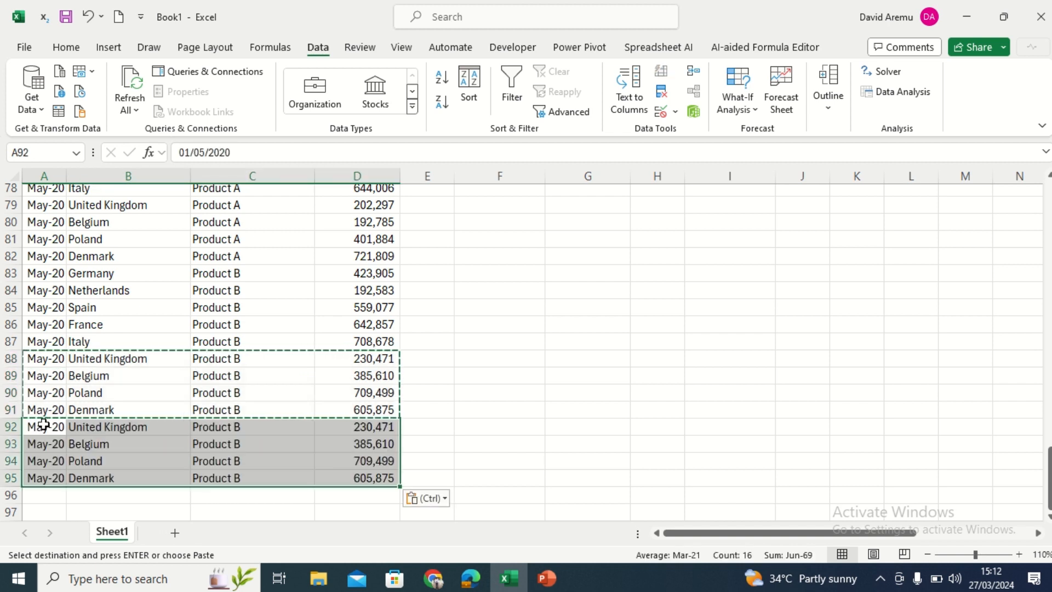
{"action": "key", "text": "Escape"}
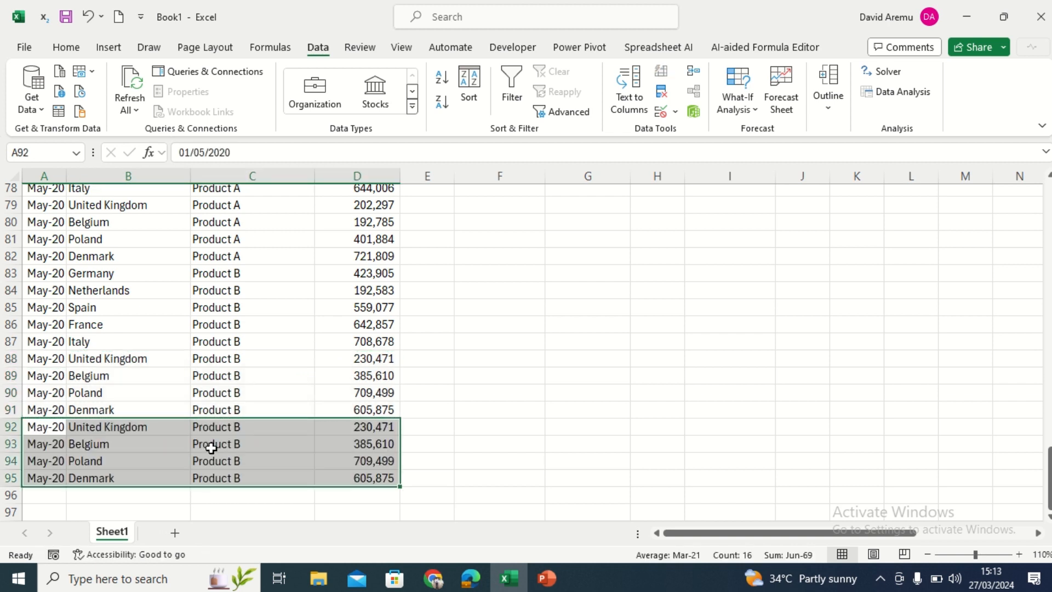
Step: Change the dates of the pasted United Kingdom and Belgium records in A92 and A93 to 01/06/2020
{"action": "left_click", "coordinate": [84, 428]}
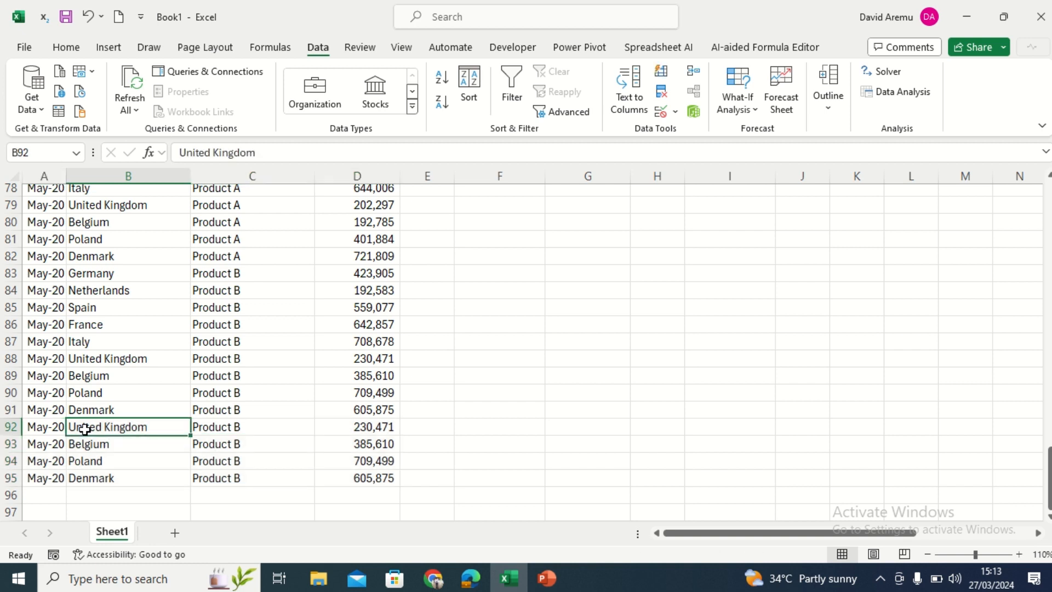
{"action": "left_click", "coordinate": [44, 427]}
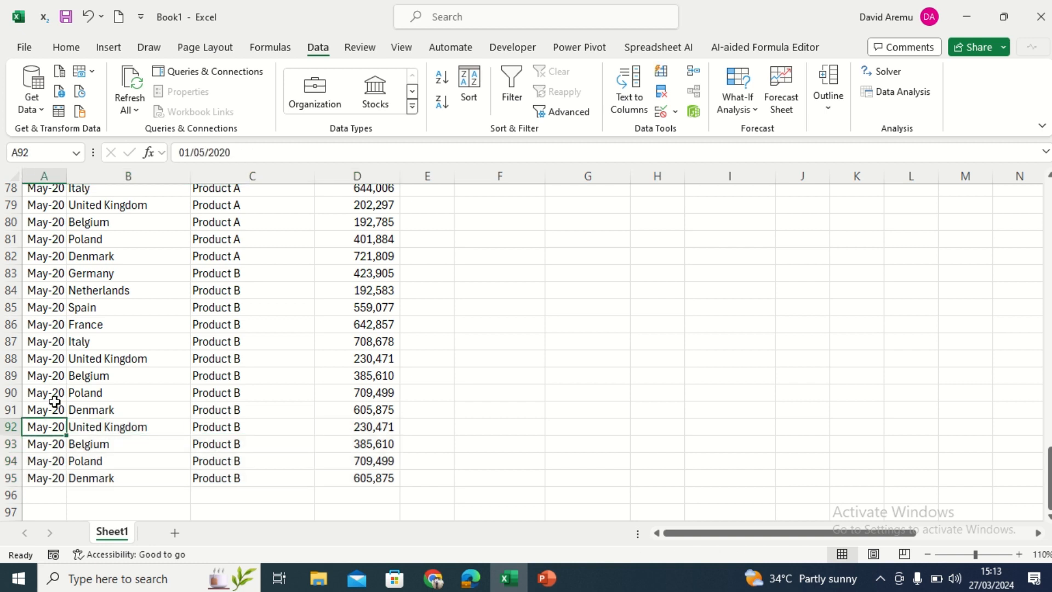
{"action": "left_click", "coordinate": [203, 151]}
{"action": "key", "text": "BackSpace"}
{"action": "type", "text": "6"}
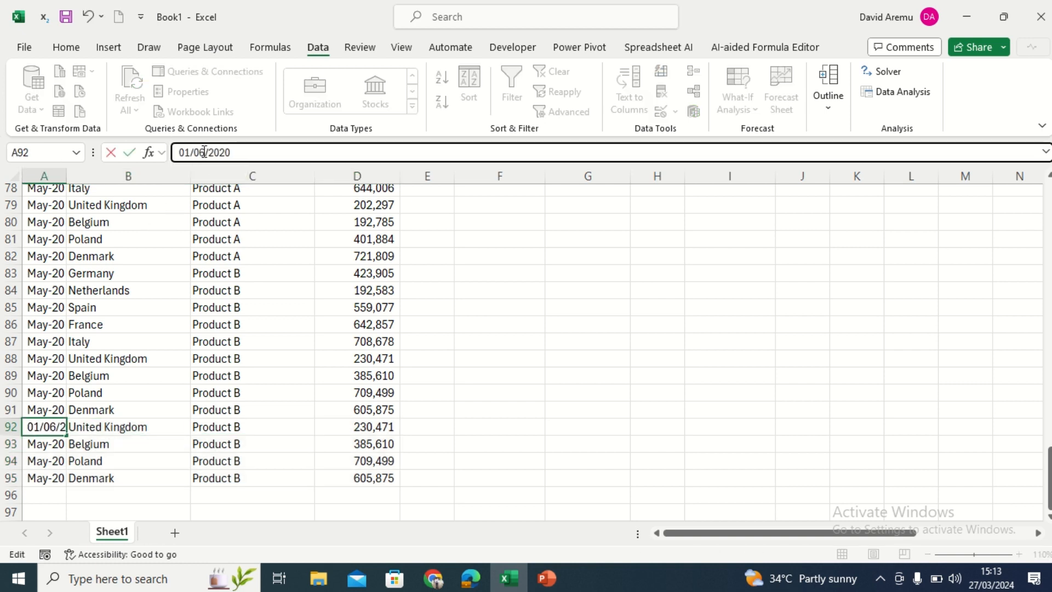
{"action": "key", "text": "Return"}
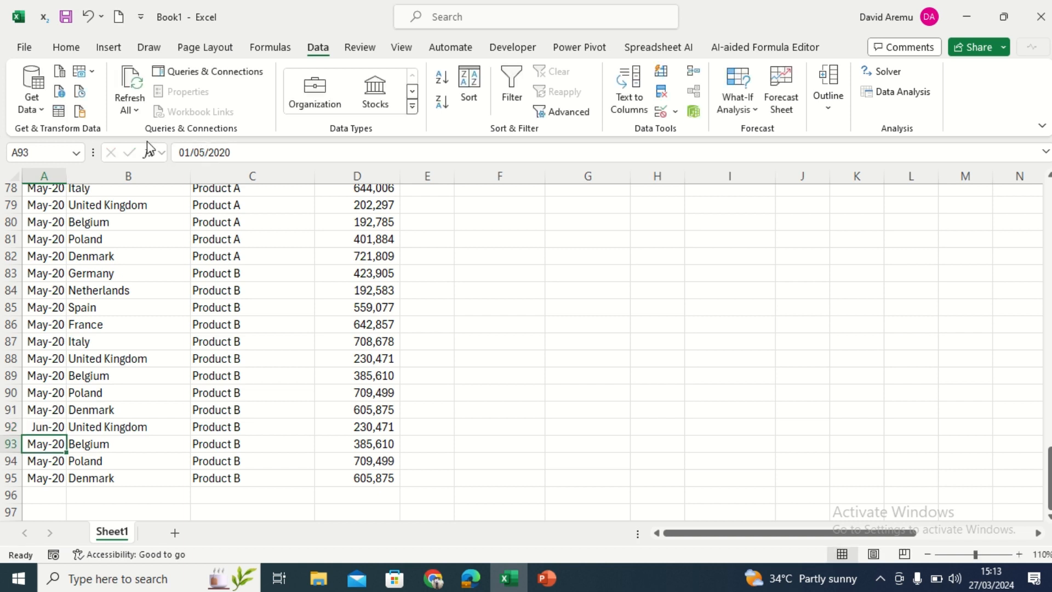
{"action": "left_click", "coordinate": [205, 152]}
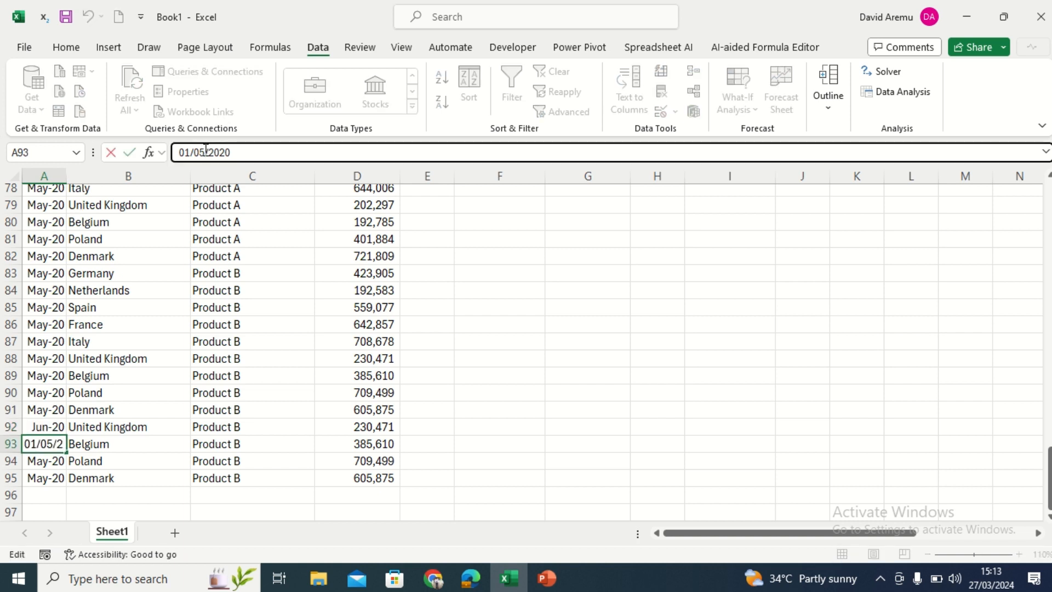
{"action": "key", "text": "BackSpace"}
{"action": "type", "text": "6"}
{"action": "key", "text": "Return"}
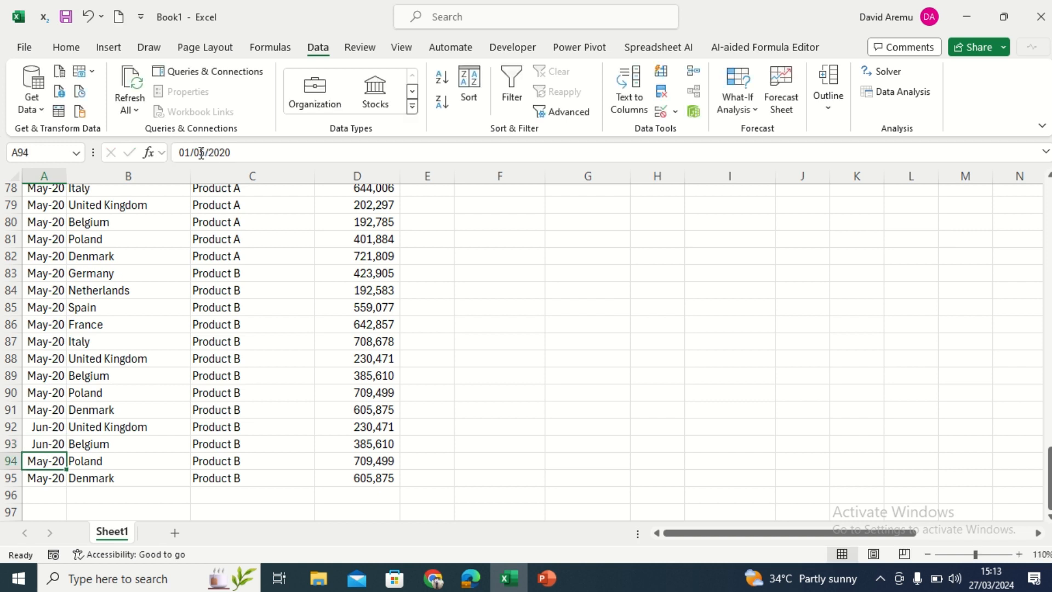
Step: Change the date of the pasted Poland record in A94 to 01/08/2020
{"action": "left_click", "coordinate": [206, 153]}
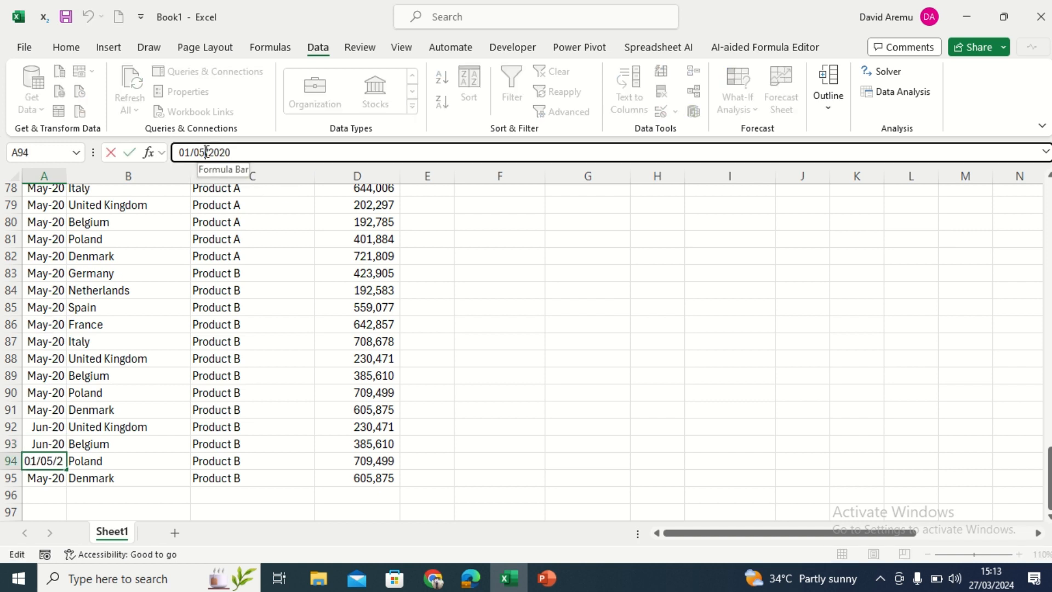
{"action": "key", "text": "BackSpace"}
{"action": "type", "text": "8"}
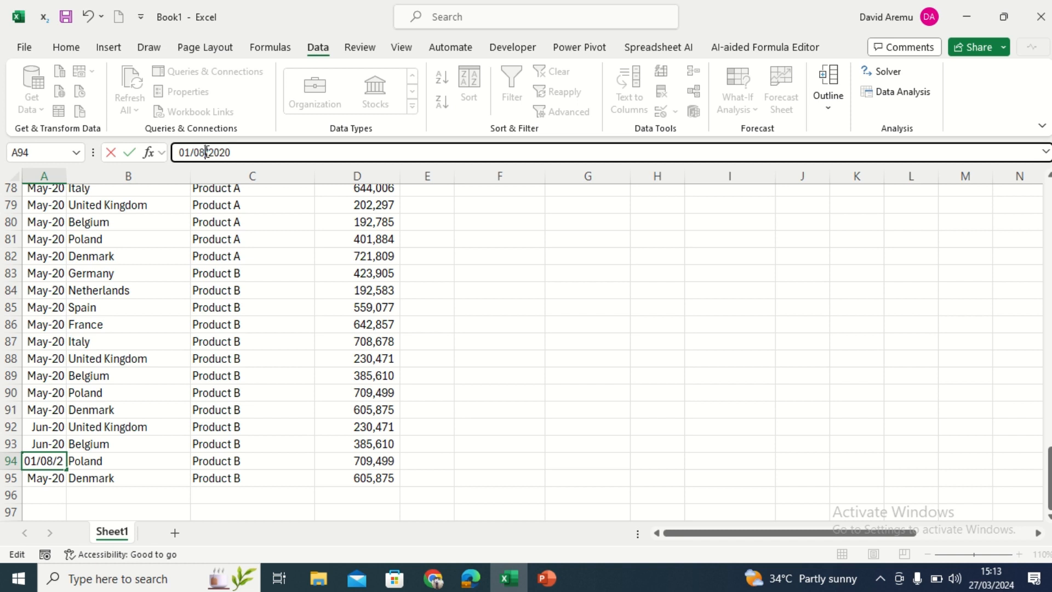
Step: Set the date in A94 to 01/08/2020 and the date in A95 to 01/09/2020
{"action": "key", "text": "Return"}
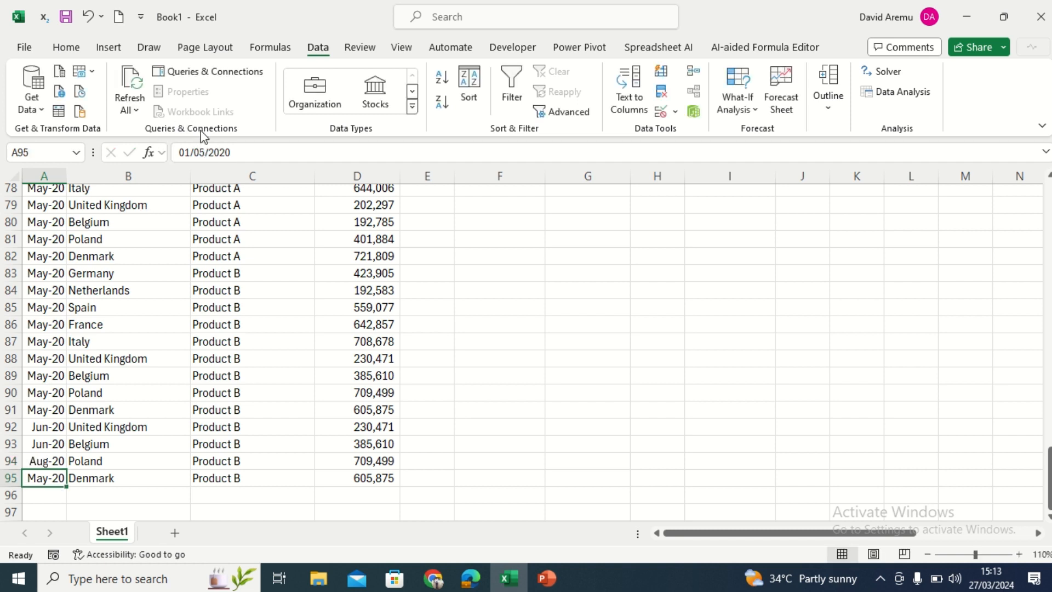
{"action": "left_click", "coordinate": [206, 149]}
{"action": "key", "text": "BackSpace"}
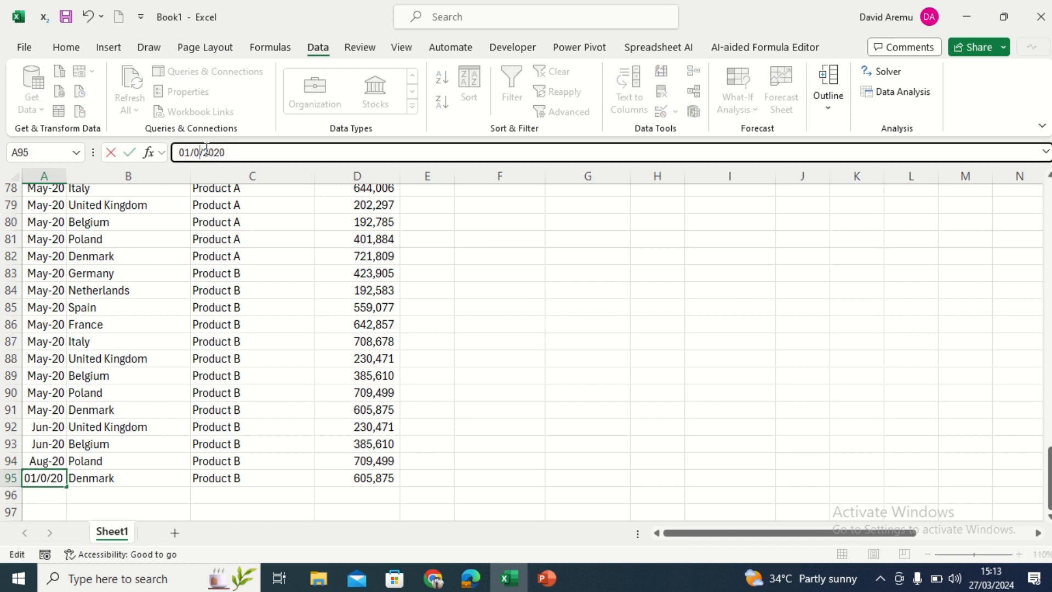
{"action": "type", "text": "9"}
{"action": "key", "text": "Return"}
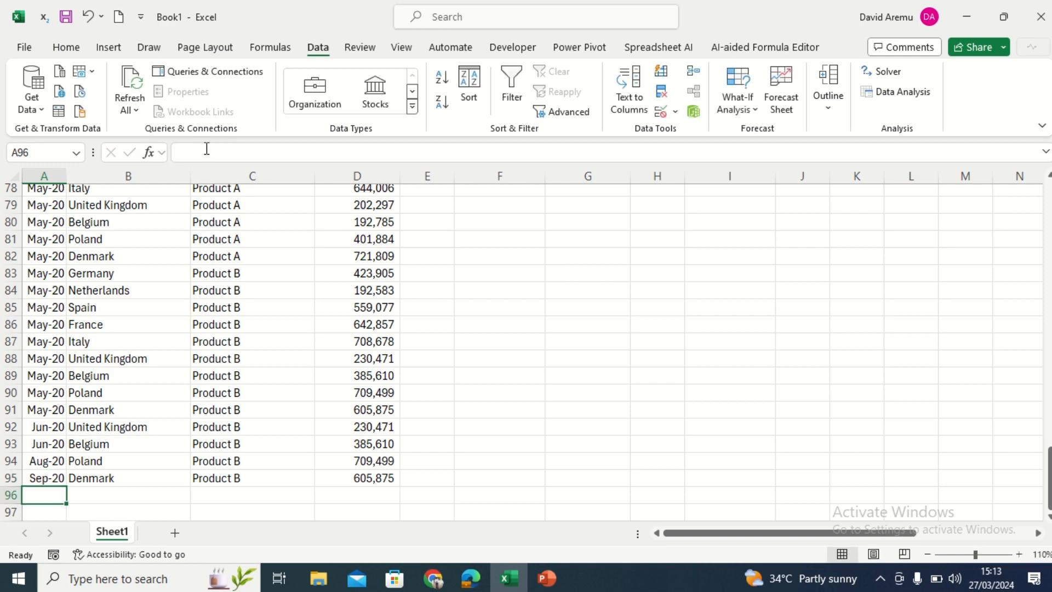
Step: Compare the edited rows at the end of the source data with the monthly country summaries
{"action": "left_click_drag", "start_coordinate": [1048, 454], "coordinate": [1047, 239]}
{"action": "left_click_drag", "start_coordinate": [837, 537], "coordinate": [948, 536]}
{"action": "mouse_move", "coordinate": [1047, 249]}
{"action": "left_mouse_down"}
{"action": "mouse_move", "coordinate": [1048, 204]}
{"action": "mouse_move", "coordinate": [1049, 257]}
{"action": "left_mouse_up"}
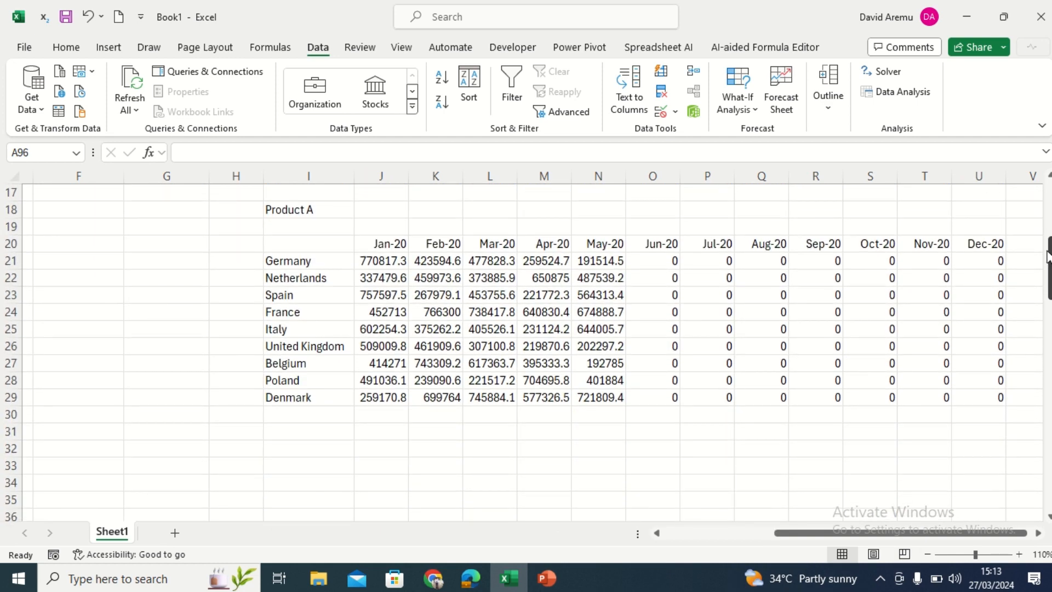
{"action": "left_click_drag", "start_coordinate": [819, 536], "coordinate": [600, 529]}
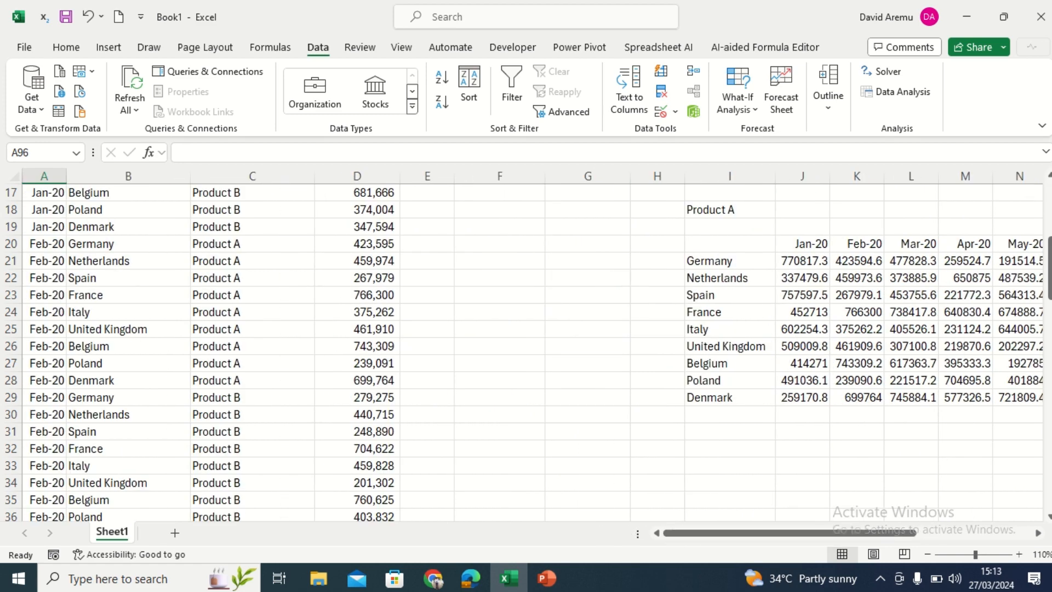
{"action": "left_click_drag", "start_coordinate": [1049, 258], "coordinate": [1049, 469]}
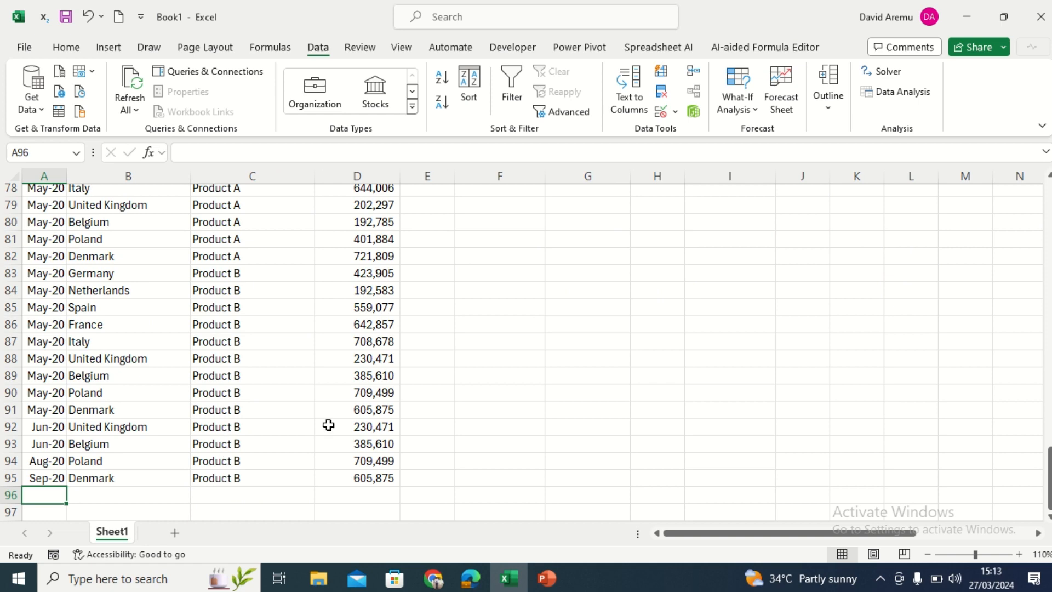
{"action": "left_click_drag", "start_coordinate": [1049, 478], "coordinate": [1036, 215]}
{"action": "left_click_drag", "start_coordinate": [887, 532], "coordinate": [950, 521]}
{"action": "left_click_drag", "start_coordinate": [1050, 225], "coordinate": [1049, 253]}
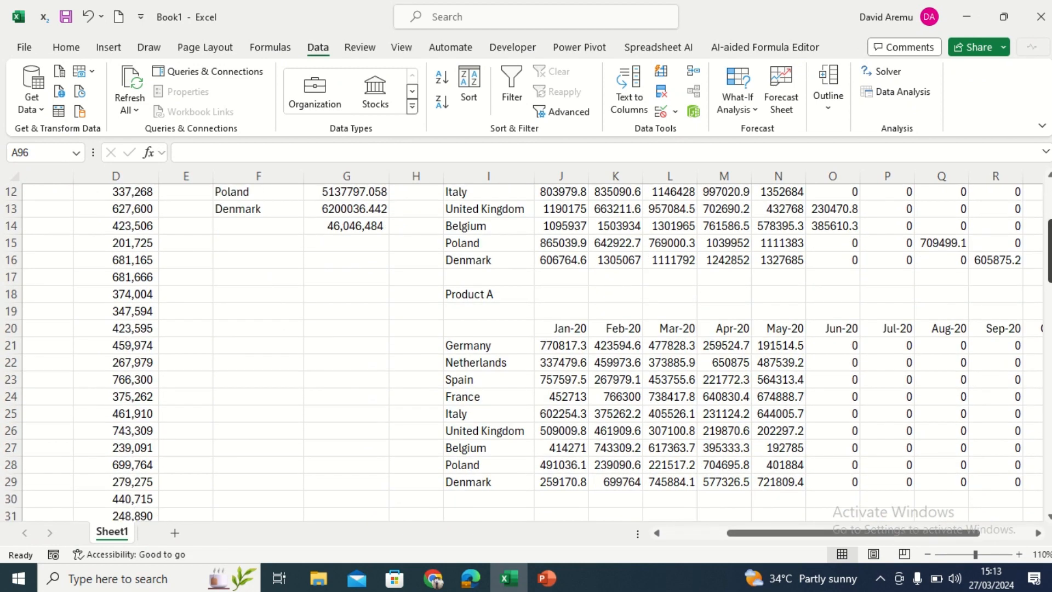
Step: Select Product B in cell I18 and check the monthly figures in the product summary below it
{"action": "left_click", "coordinate": [485, 296]}
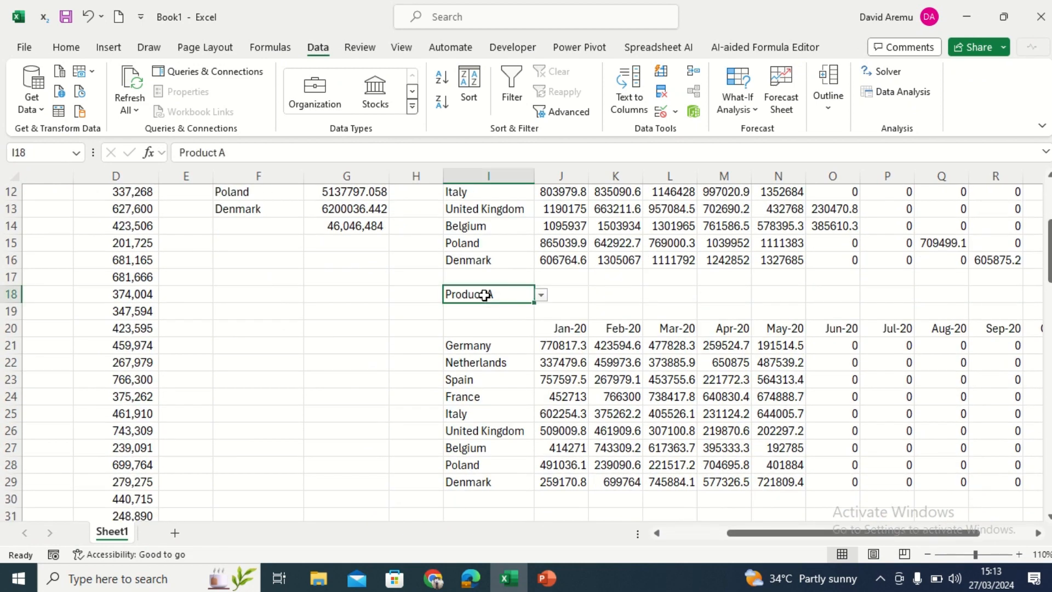
{"action": "left_click", "coordinate": [541, 296]}
{"action": "left_click", "coordinate": [516, 322]}
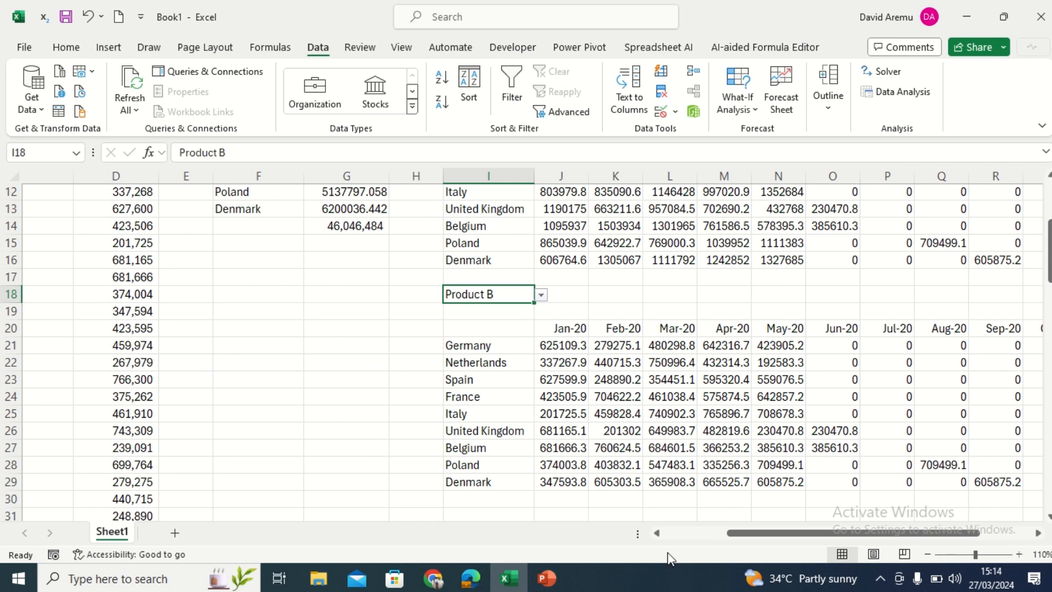
{"action": "left_click_drag", "start_coordinate": [852, 534], "coordinate": [880, 533]}
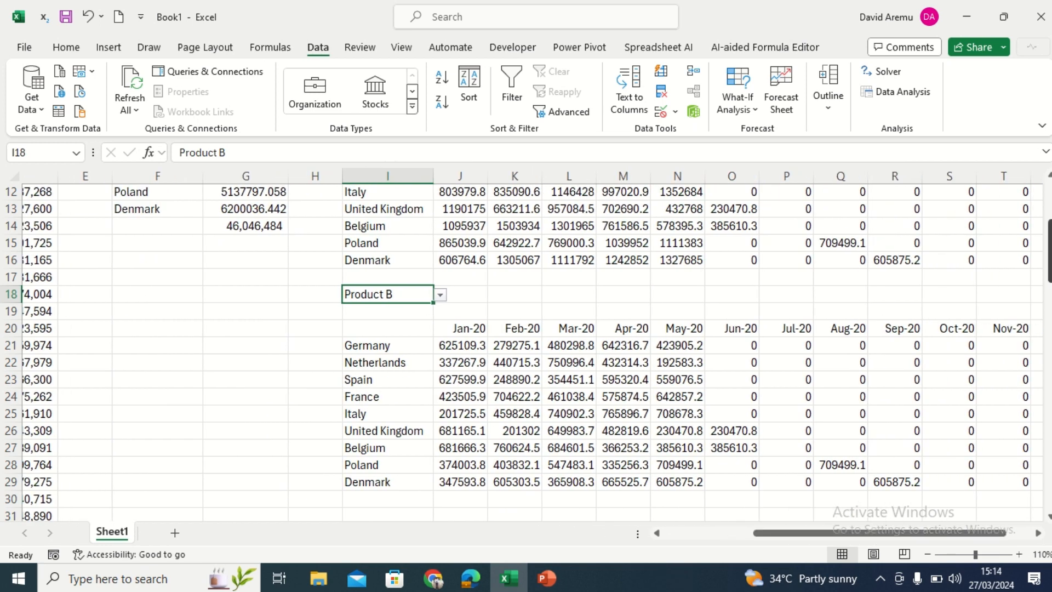
{"action": "left_click_drag", "start_coordinate": [1048, 257], "coordinate": [1048, 261]}
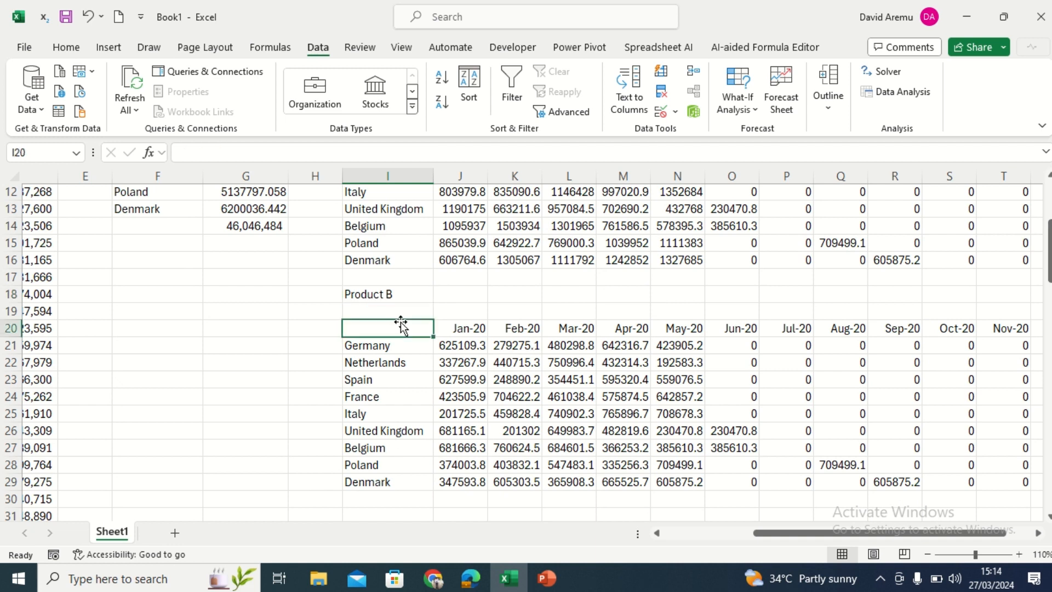
Step: Convert the product summary range I20:U29 into a table with headers
{"action": "left_click", "coordinate": [537, 366]}
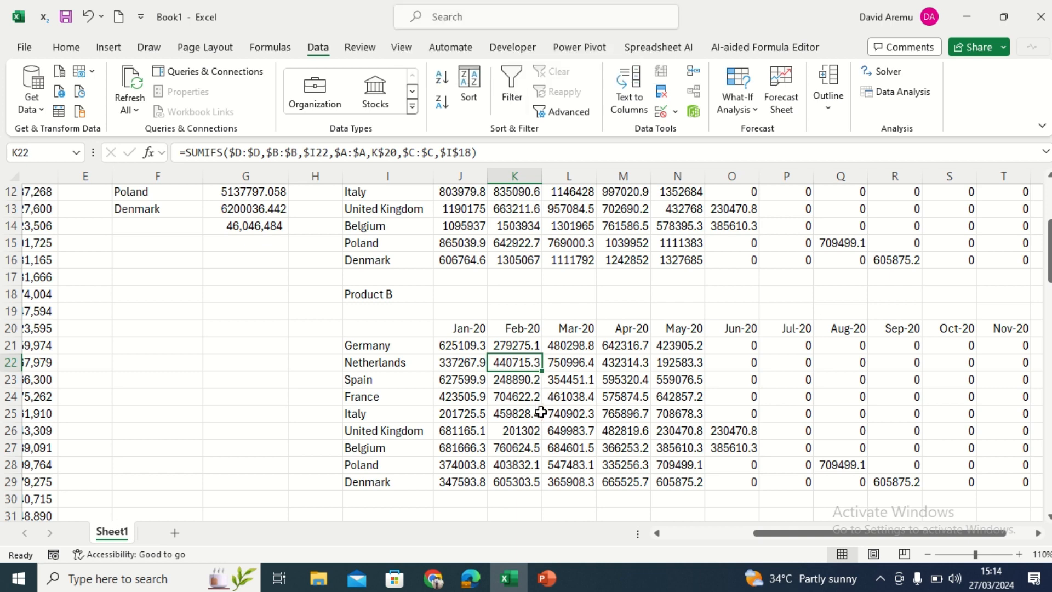
{"action": "key", "text": "ctrl+t"}
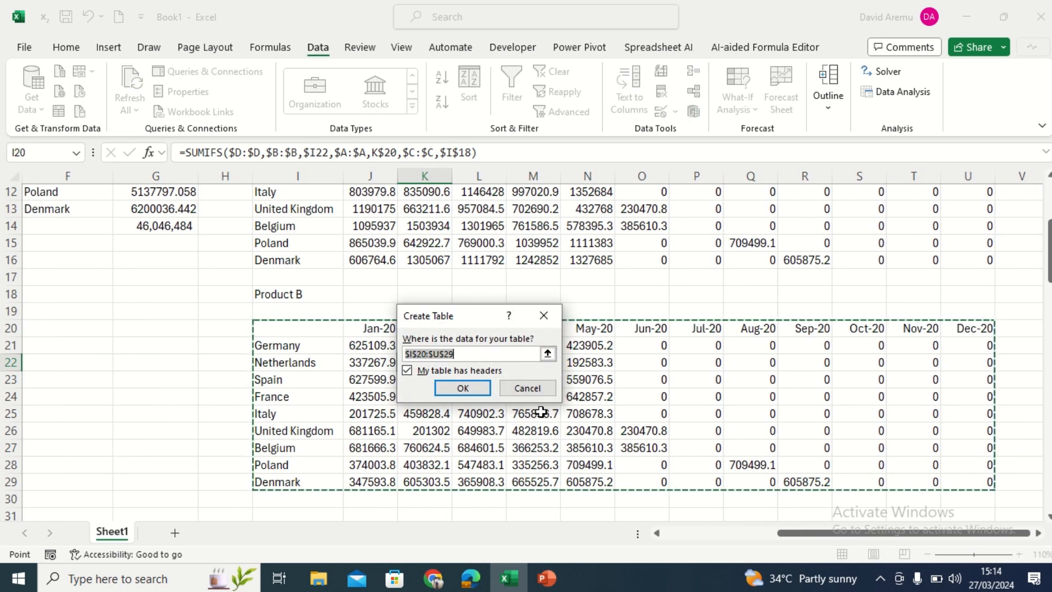
{"action": "key", "text": "Return"}
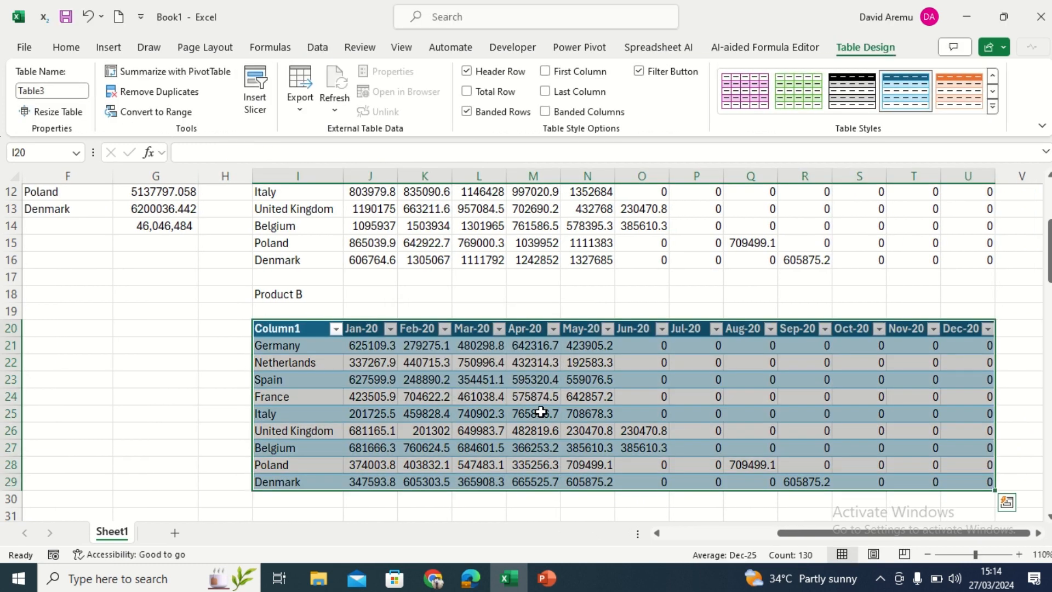
{"action": "left_click", "coordinate": [462, 225]}
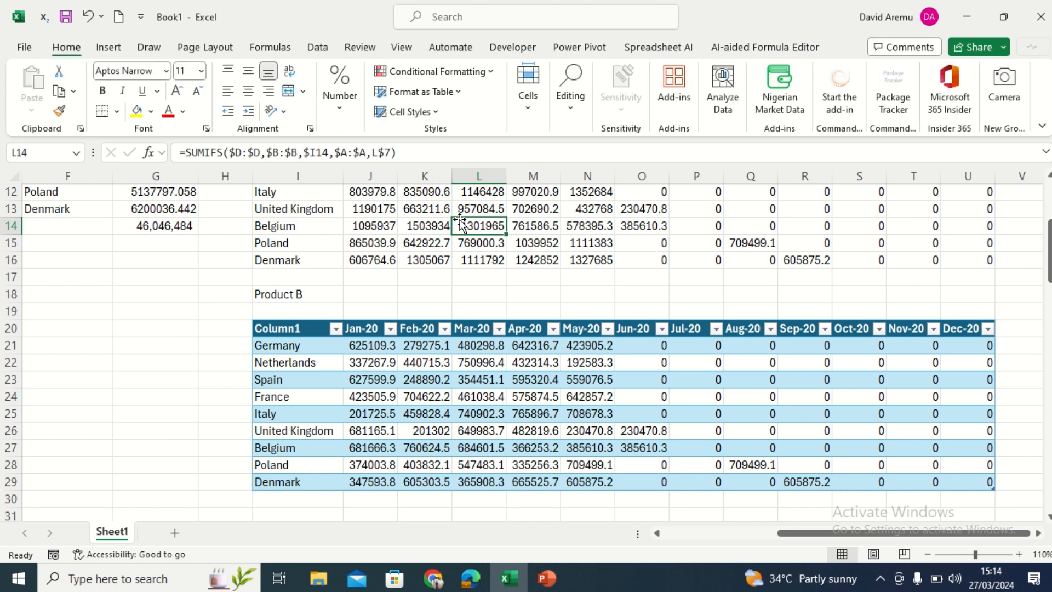
{"action": "key", "text": "ctrl+t"}
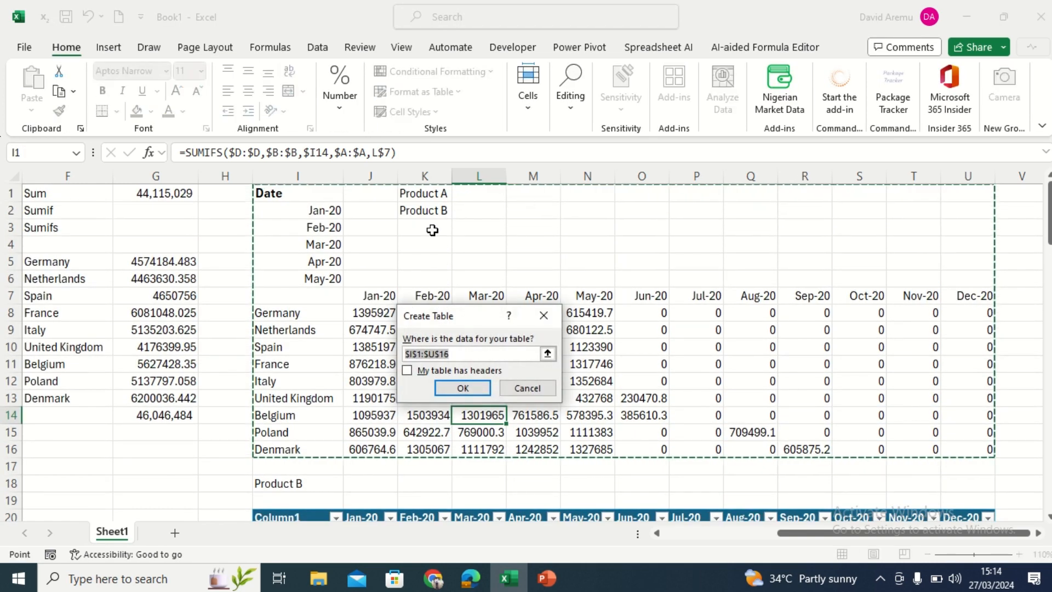
{"action": "left_click", "coordinate": [335, 291]}
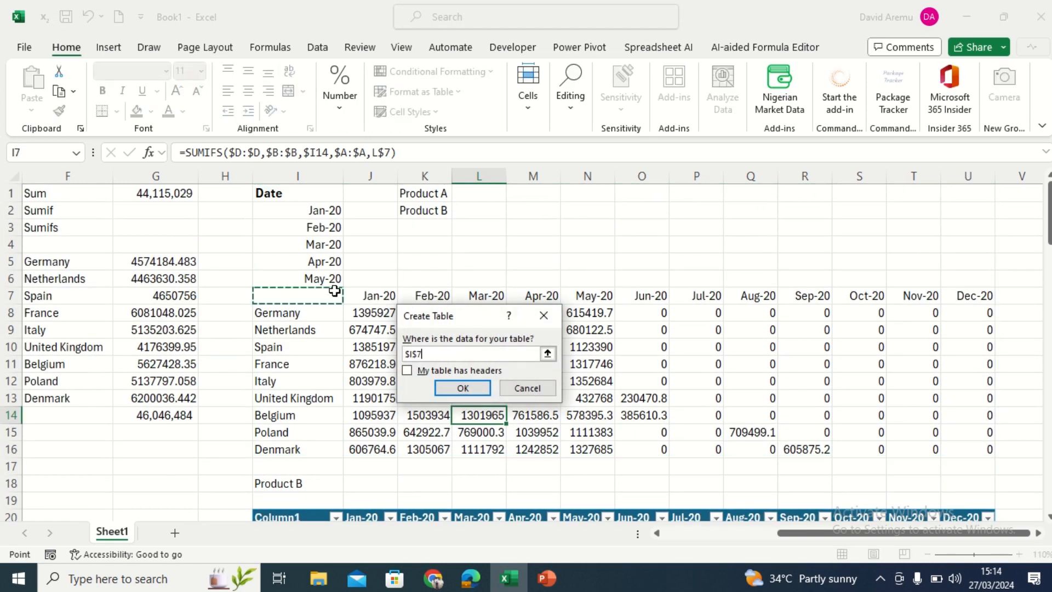
{"action": "left_click", "coordinate": [527, 388]}
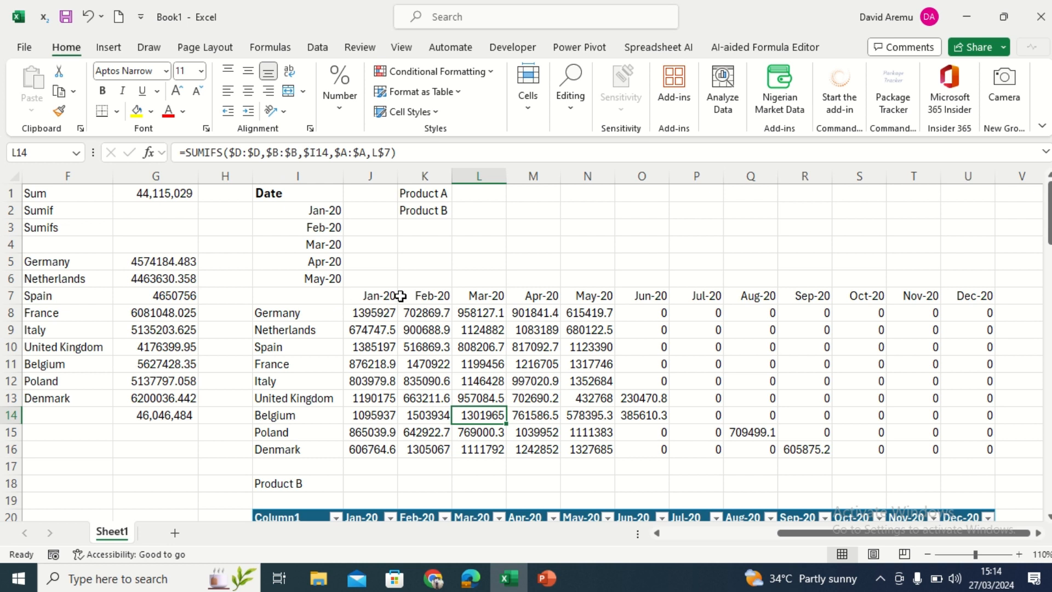
Step: Convert the overall monthly country summary I7:U16 into a table with headers
{"action": "left_click", "coordinate": [427, 329]}
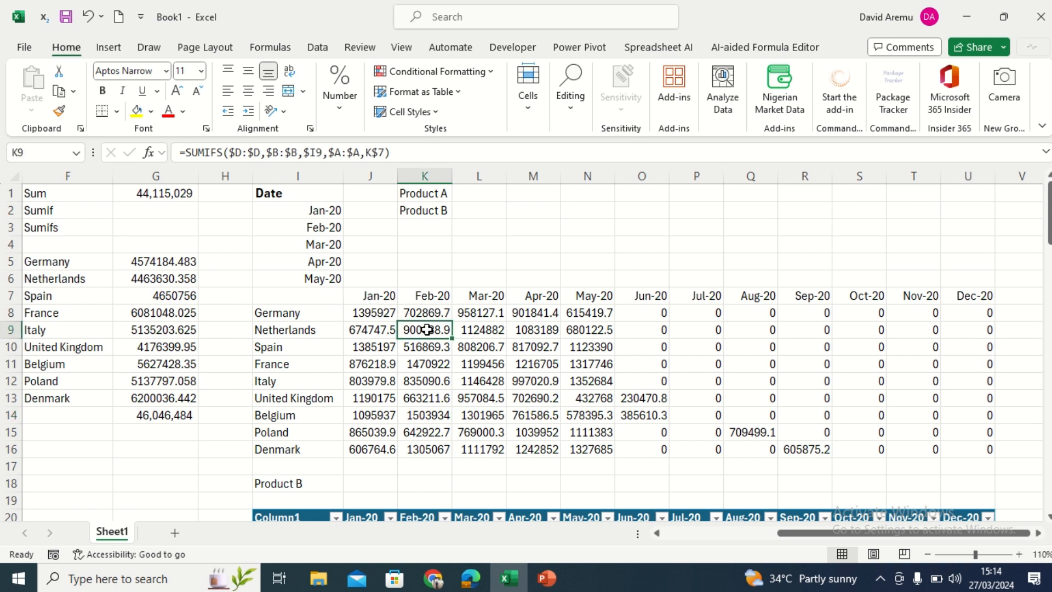
{"action": "key", "text": "ctrl+t"}
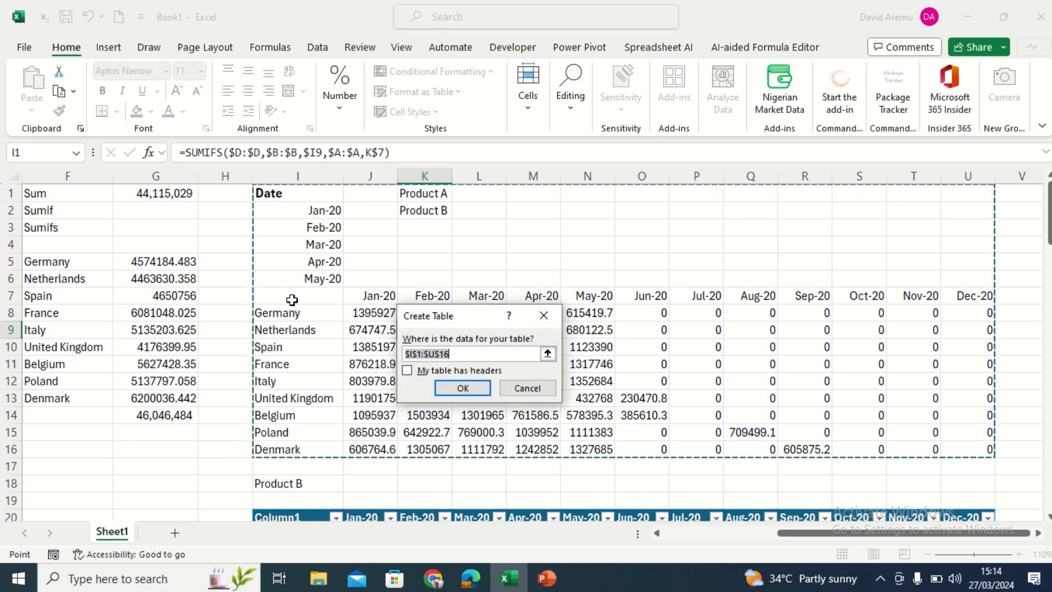
{"action": "left_click", "coordinate": [423, 354]}
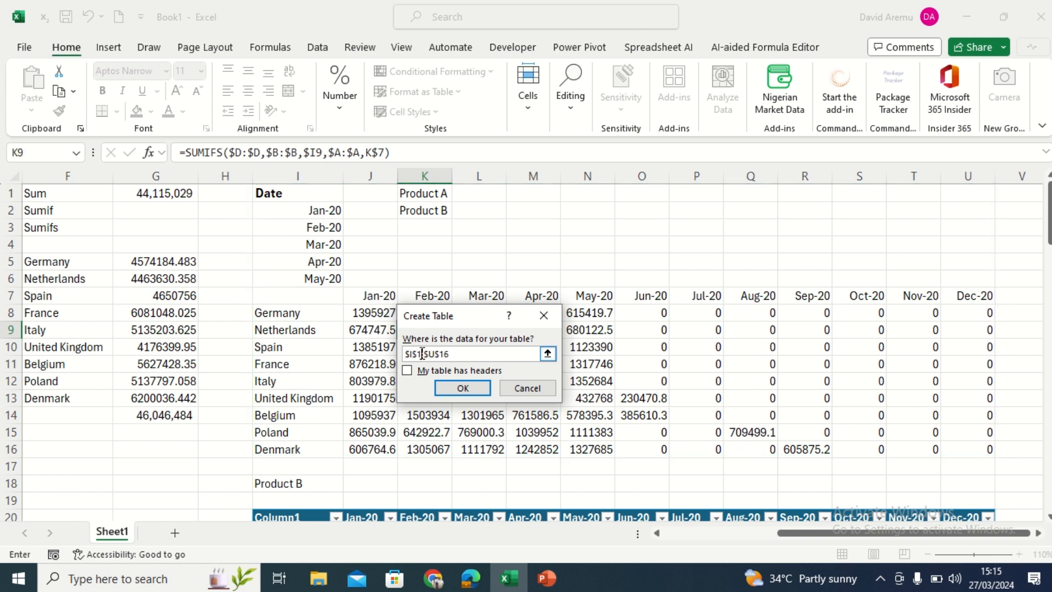
{"action": "key", "text": "BackSpace"}
{"action": "type", "text": "7"}
{"action": "left_click", "coordinate": [407, 371]}
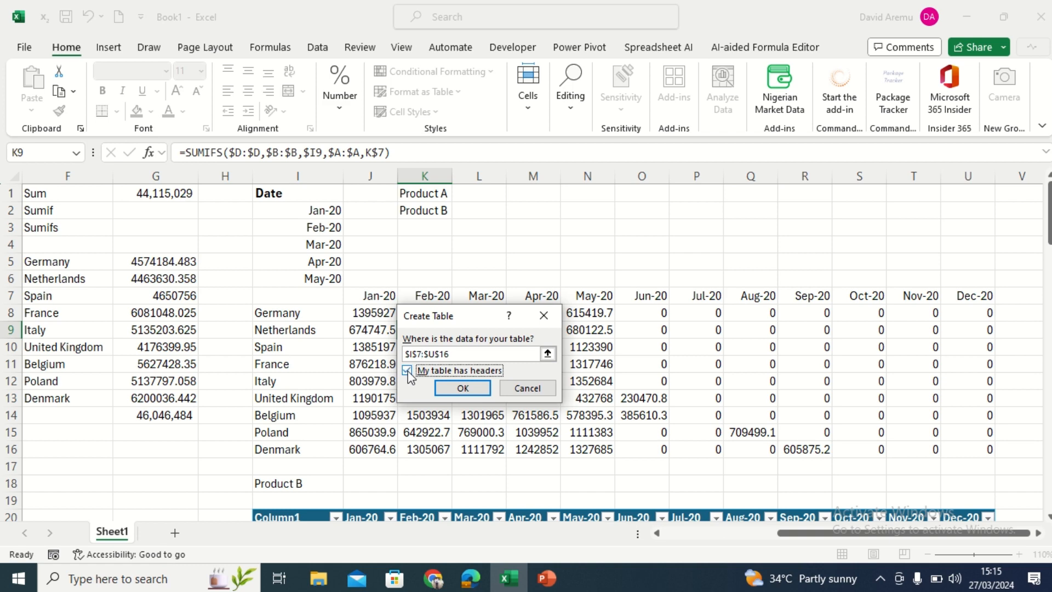
{"action": "left_click", "coordinate": [462, 388]}
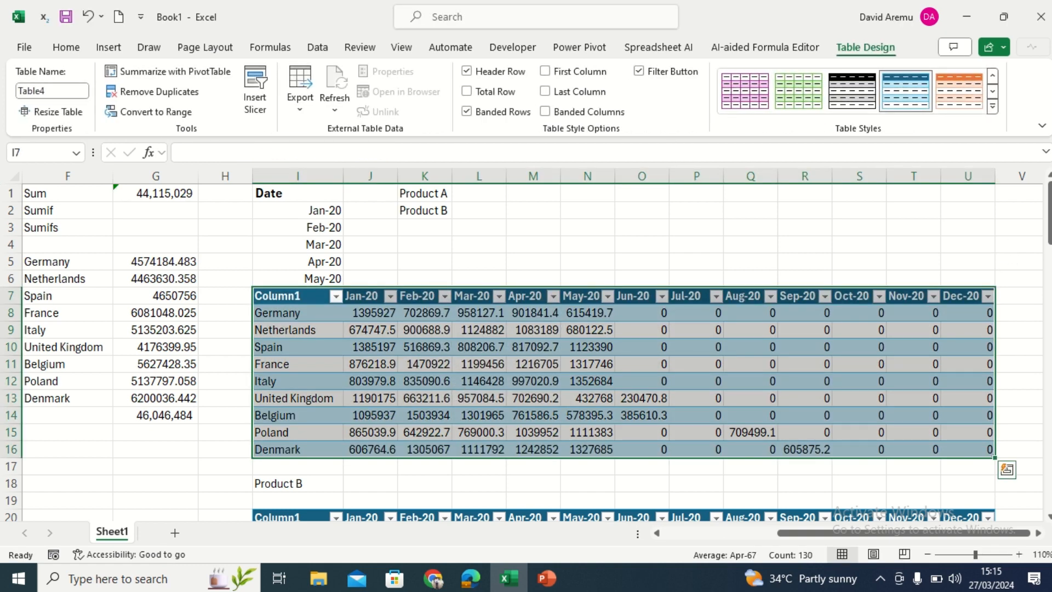
Step: Filter the country column of the product summary table to show only Spain and France
{"action": "left_click_drag", "start_coordinate": [1048, 217], "coordinate": [1047, 263]}
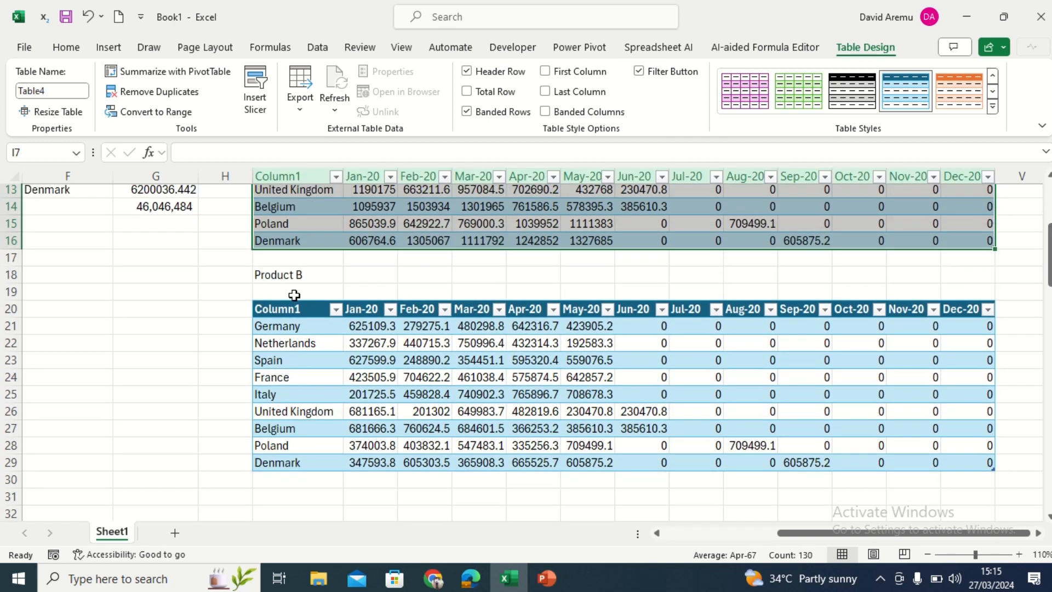
{"action": "left_click", "coordinate": [392, 311]}
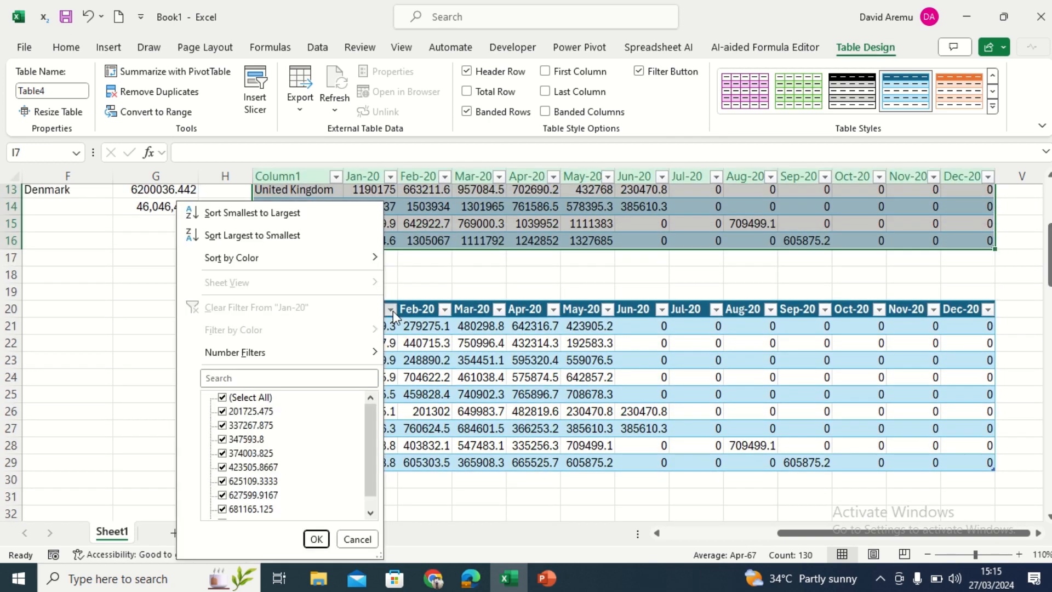
{"action": "left_click", "coordinate": [430, 315]}
{"action": "left_click", "coordinate": [336, 310]}
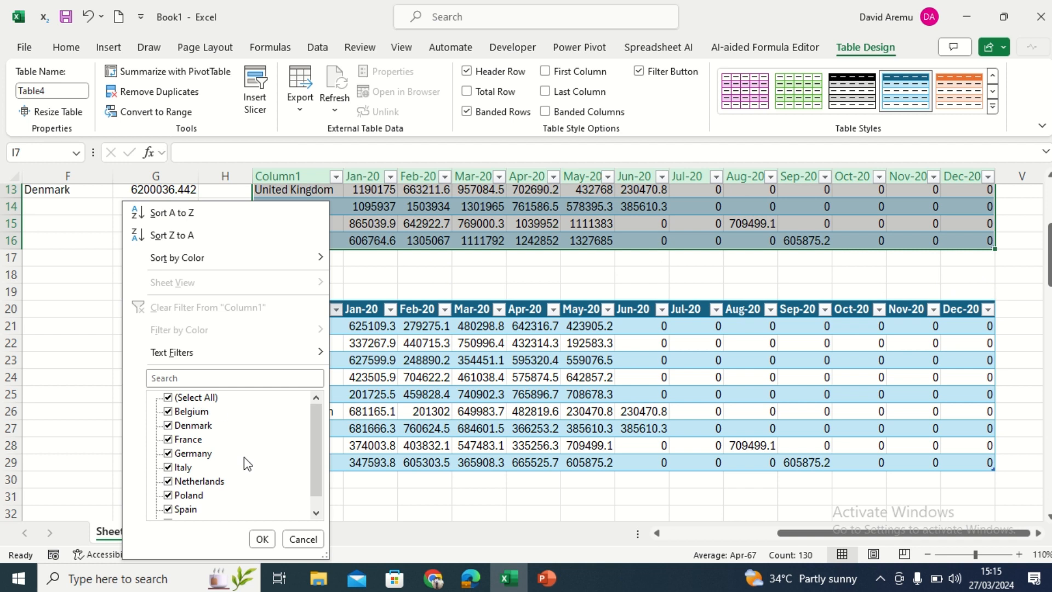
{"action": "left_click", "coordinate": [167, 400]}
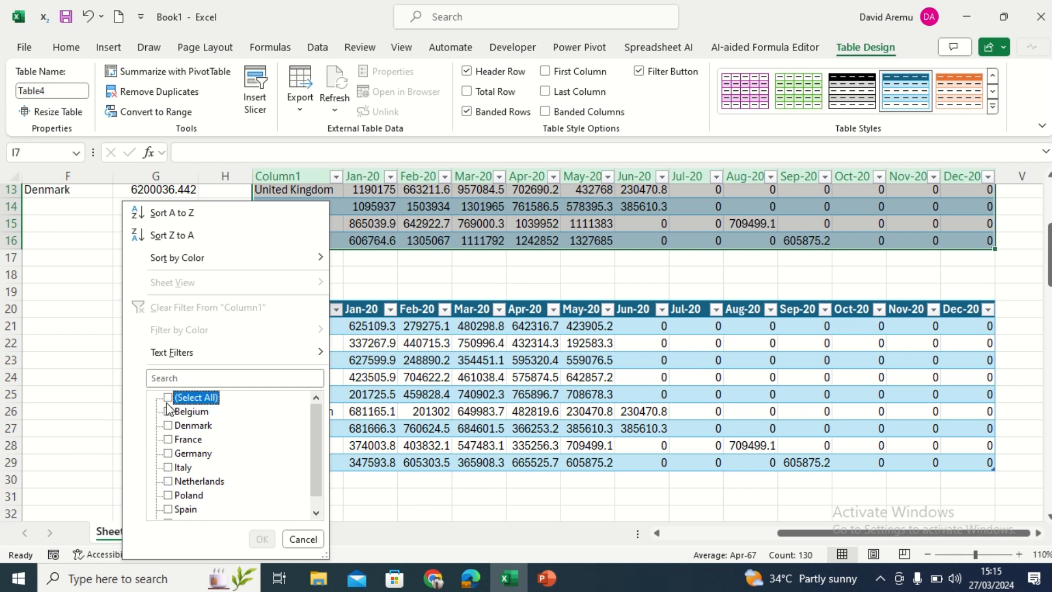
{"action": "left_click", "coordinate": [169, 509]}
{"action": "left_click", "coordinate": [170, 440]}
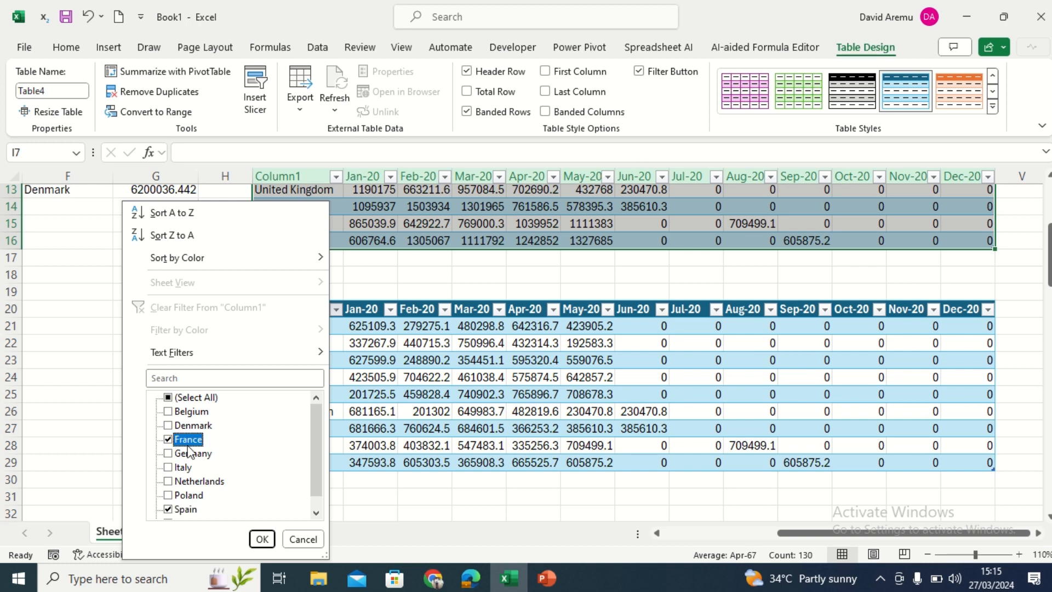
{"action": "left_click", "coordinate": [263, 539]}
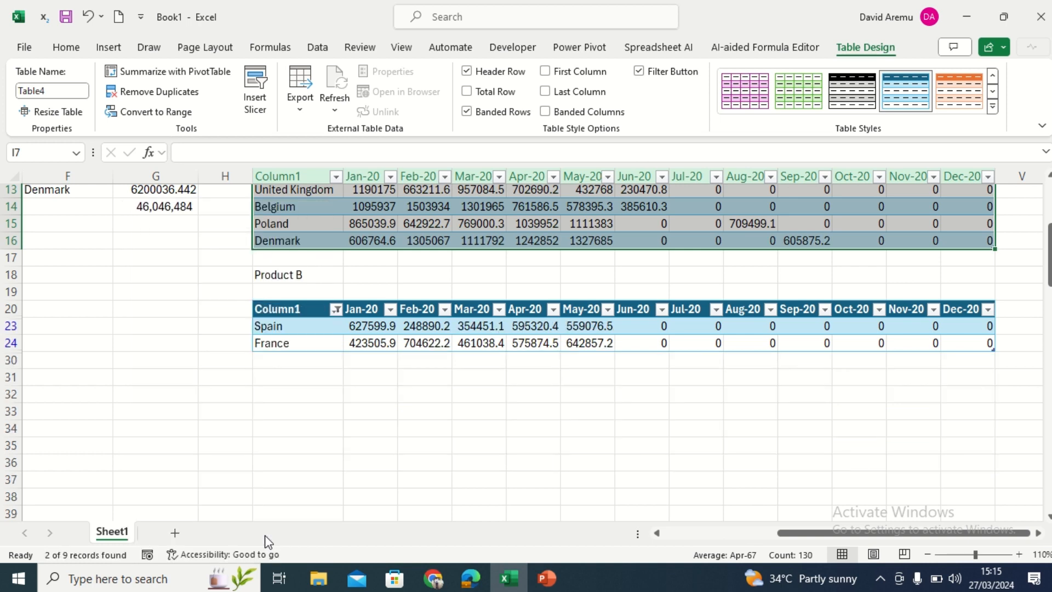
Step: Alternate the product selection in I18 between Product A and Product B twice, ending on Product B
{"action": "left_click", "coordinate": [329, 275]}
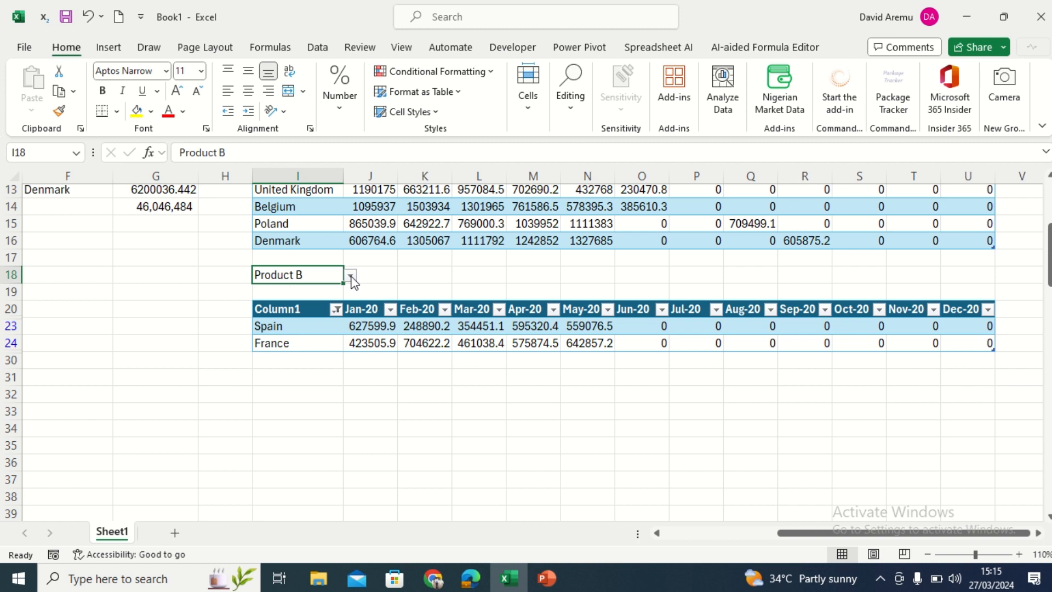
{"action": "left_click", "coordinate": [351, 278]}
{"action": "left_click", "coordinate": [330, 287]}
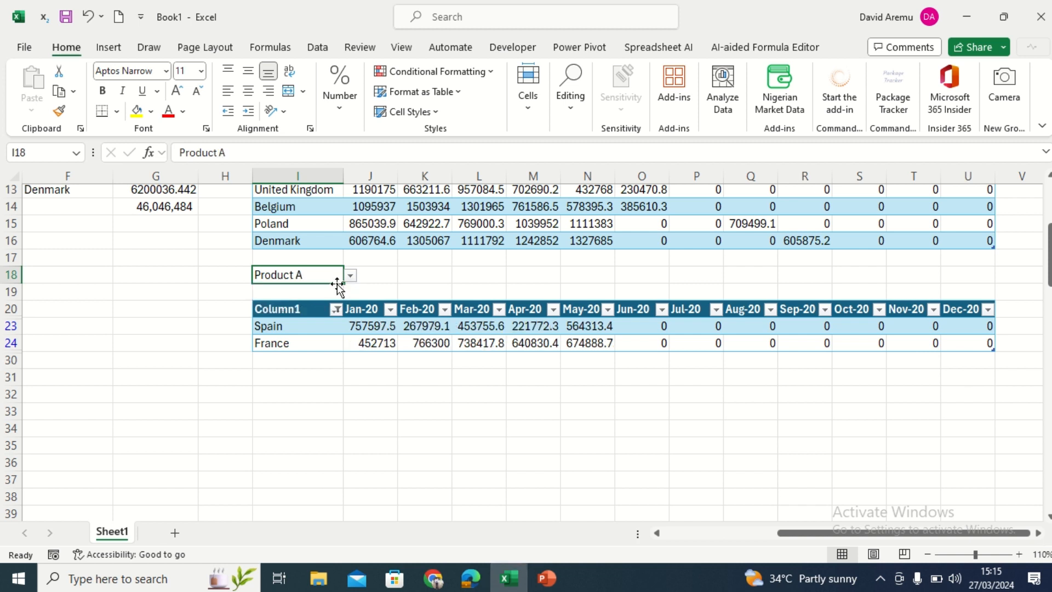
{"action": "left_click", "coordinate": [351, 276]}
{"action": "left_click", "coordinate": [336, 303]}
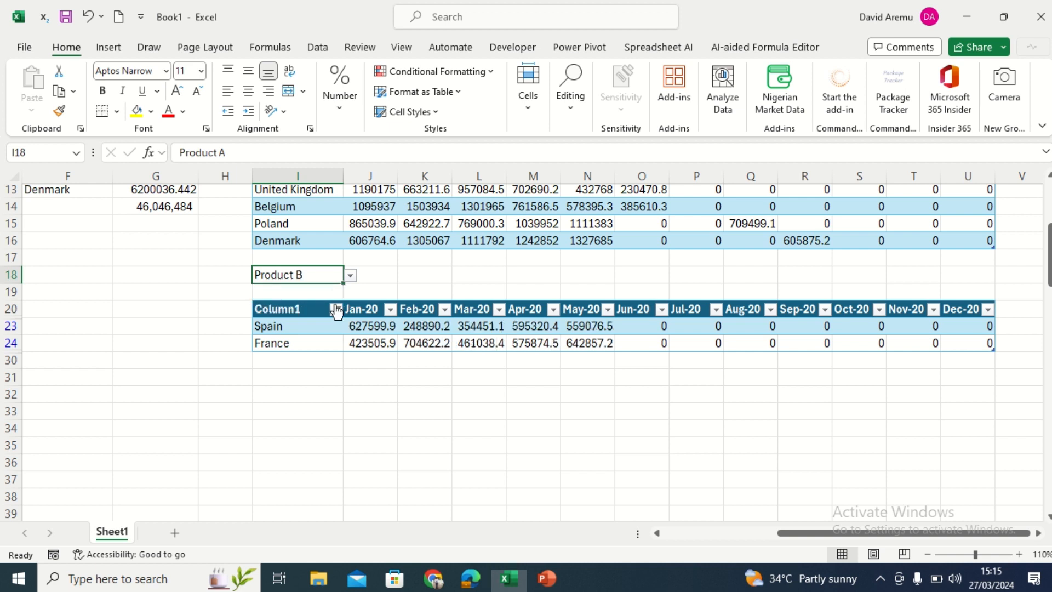
{"action": "left_click", "coordinate": [351, 276]}
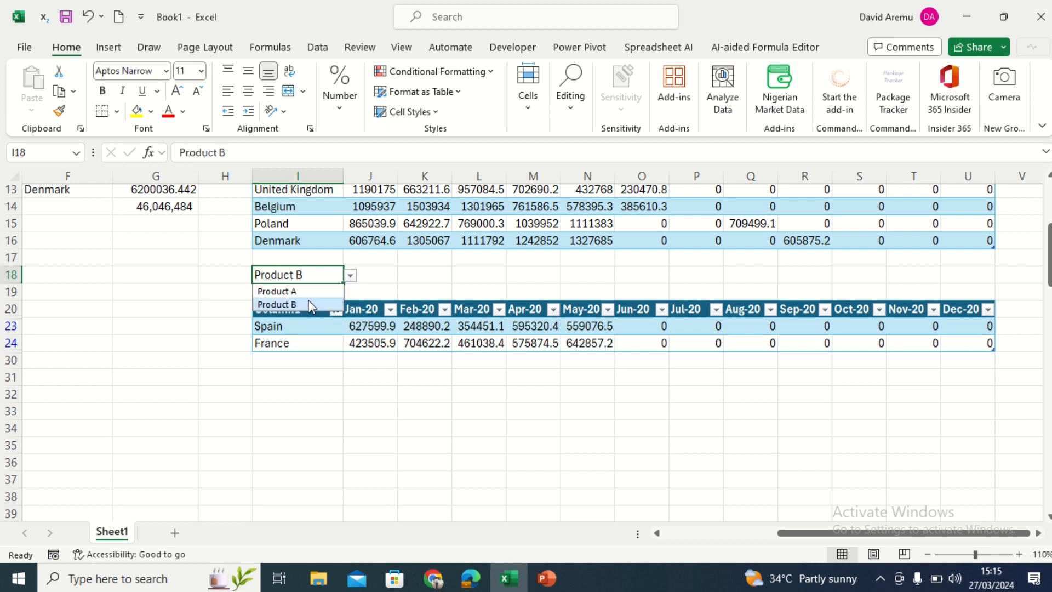
{"action": "left_click", "coordinate": [315, 291]}
{"action": "left_click", "coordinate": [350, 276]}
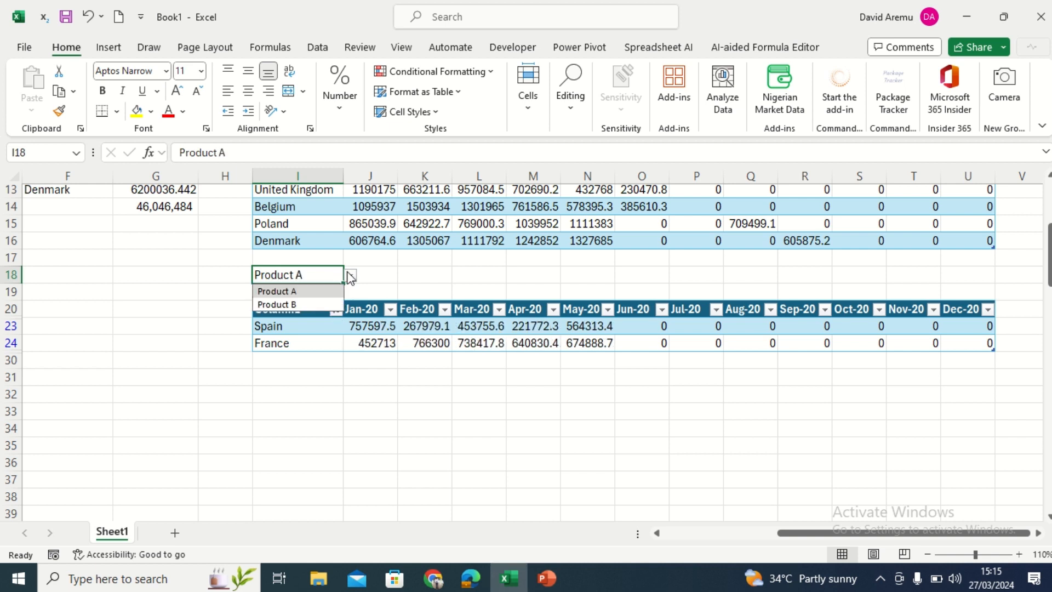
{"action": "left_click", "coordinate": [328, 305]}
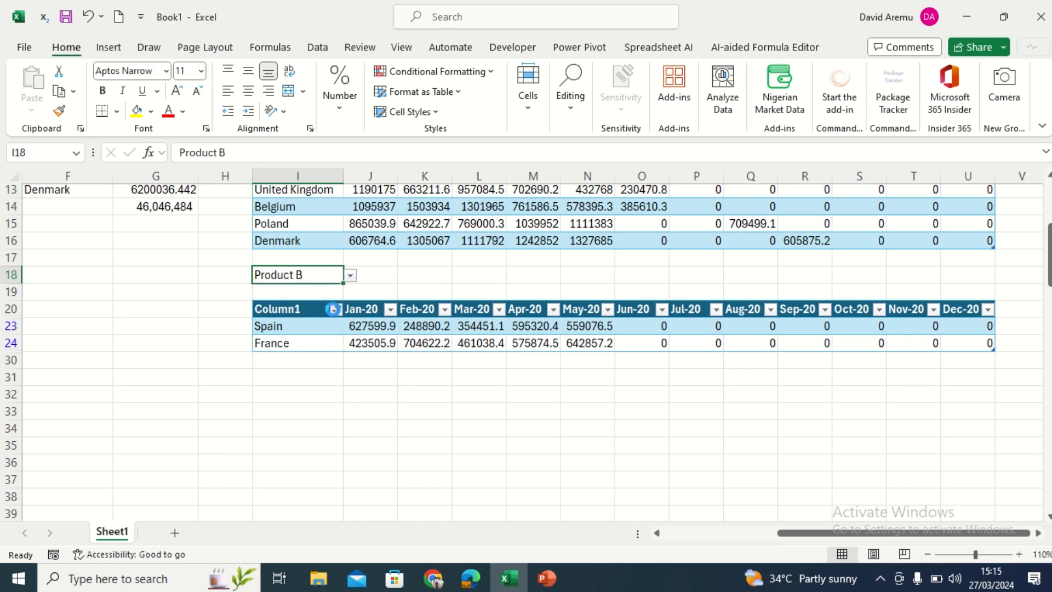
Step: Clear the country filter on the product summary table to show all countries
{"action": "left_click", "coordinate": [333, 309]}
{"action": "left_click", "coordinate": [231, 308]}
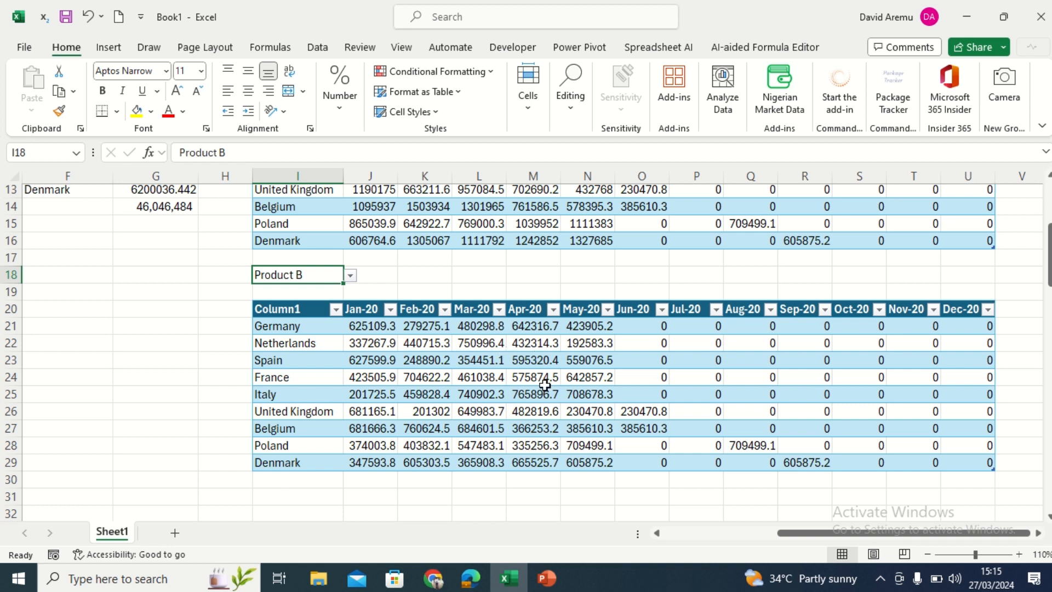
Step: Open the complete list of chart types for inserting a chart from the product summary table
{"action": "left_click", "coordinate": [364, 366]}
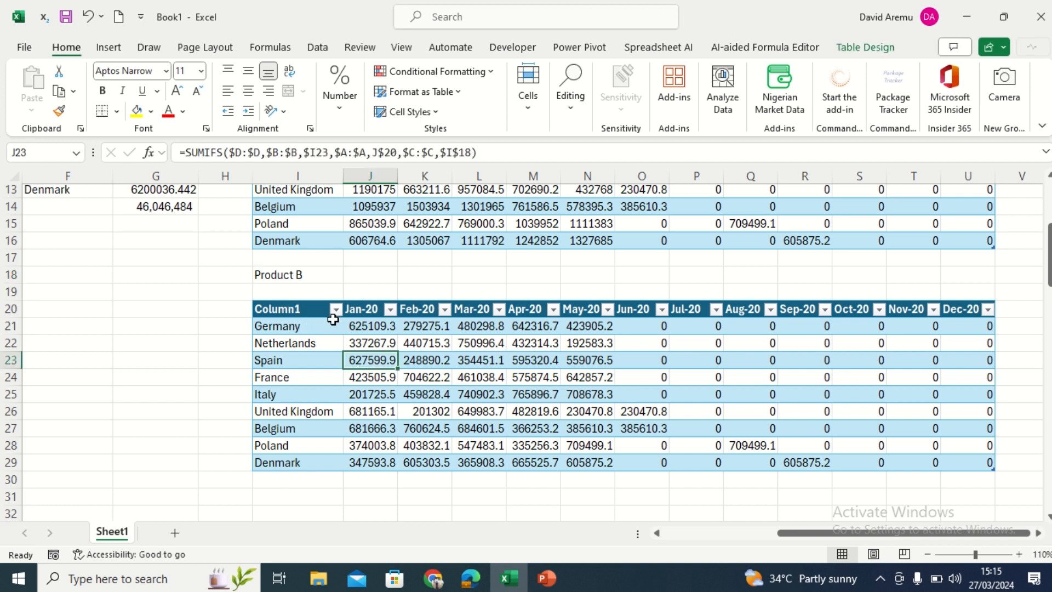
{"action": "left_click", "coordinate": [108, 48]}
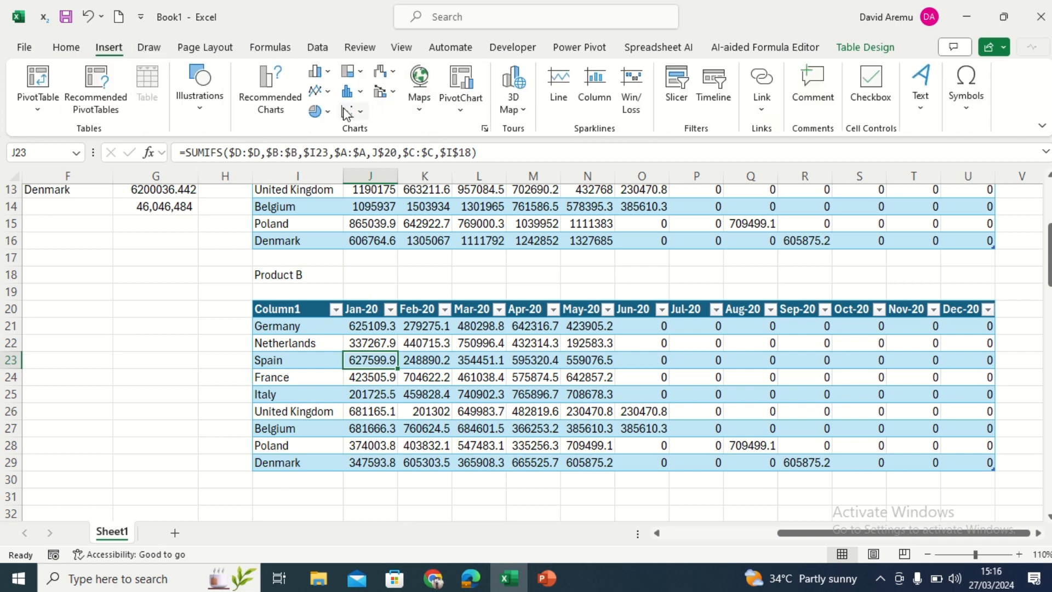
{"action": "left_click", "coordinate": [360, 93]}
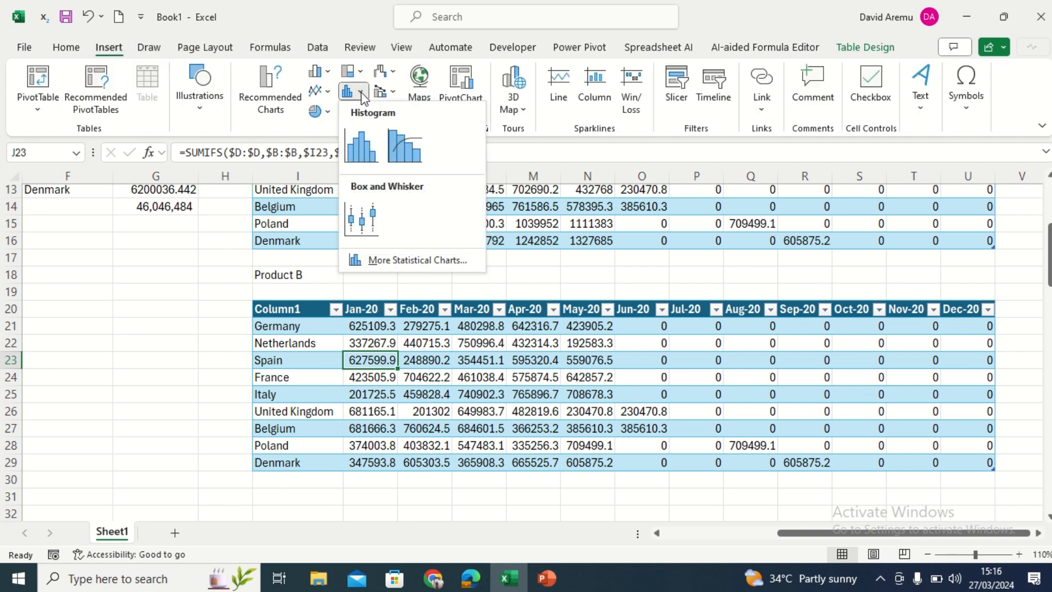
{"action": "left_click", "coordinate": [330, 73]}
{"action": "left_click", "coordinate": [328, 74]}
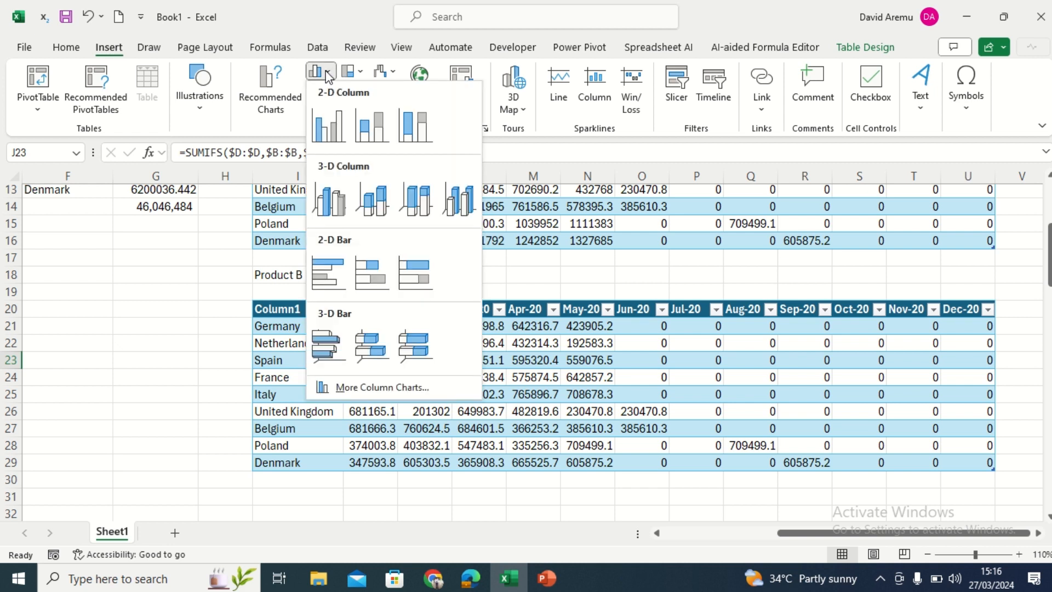
{"action": "left_click", "coordinate": [283, 99]}
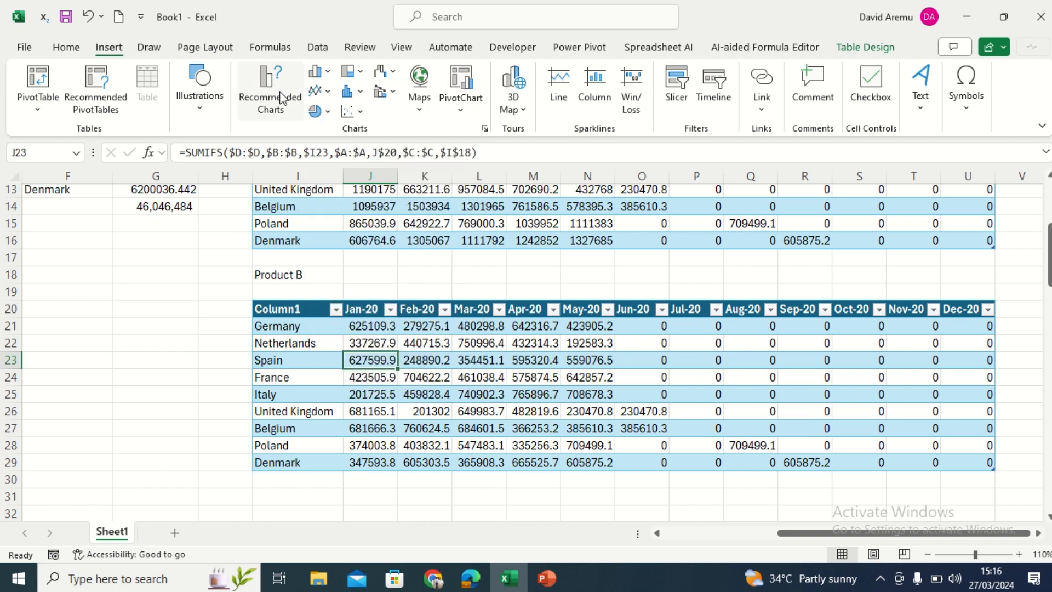
{"action": "left_click", "coordinate": [280, 97]}
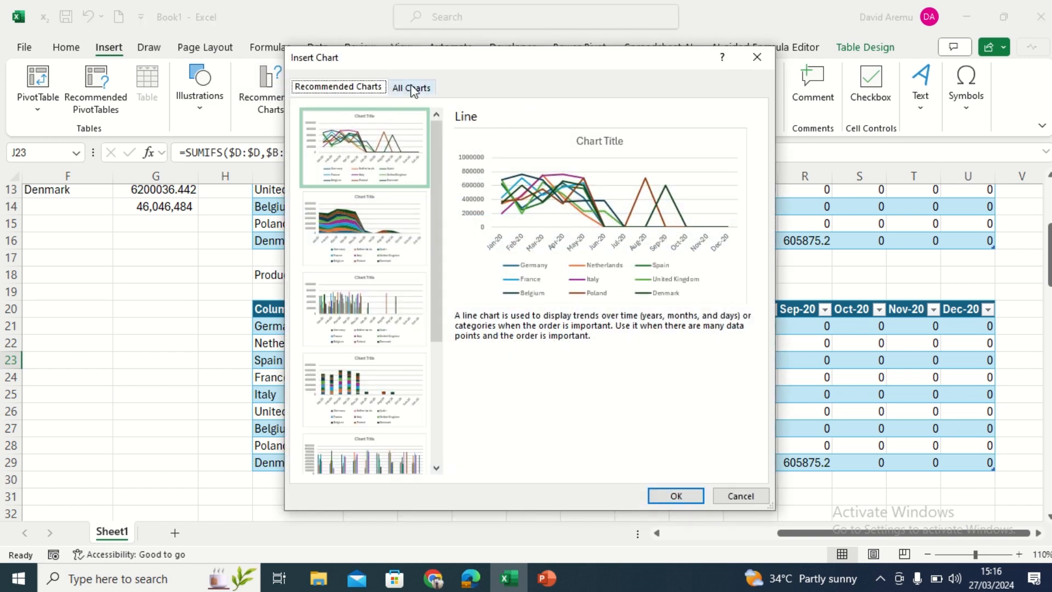
{"action": "left_click", "coordinate": [413, 90]}
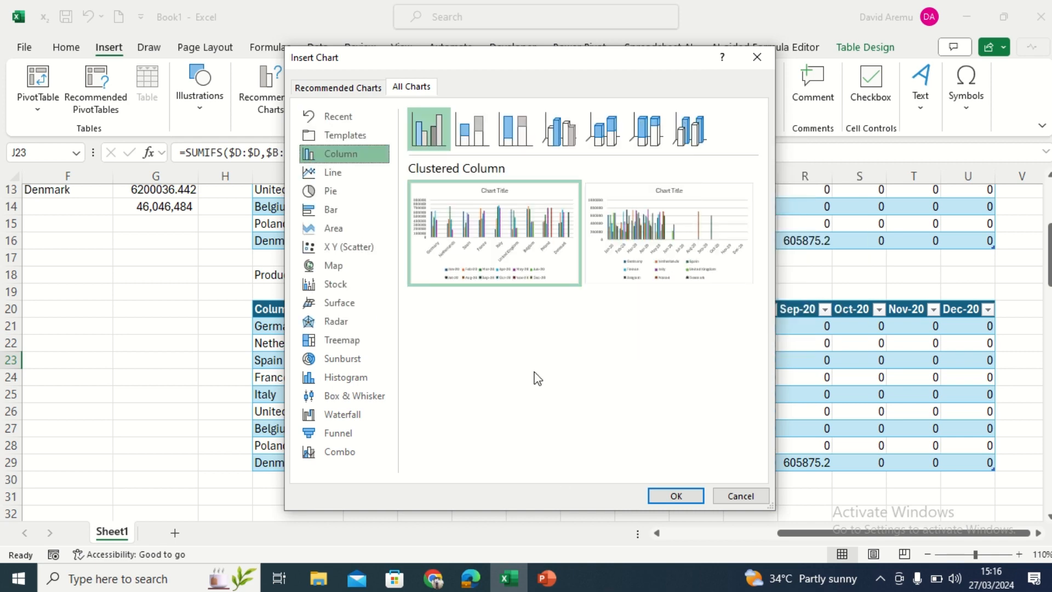
Step: Preview the 3-D column variants and insert a 3-D Clustered Column chart with countries along the horizontal axis
{"action": "left_click", "coordinate": [569, 137]}
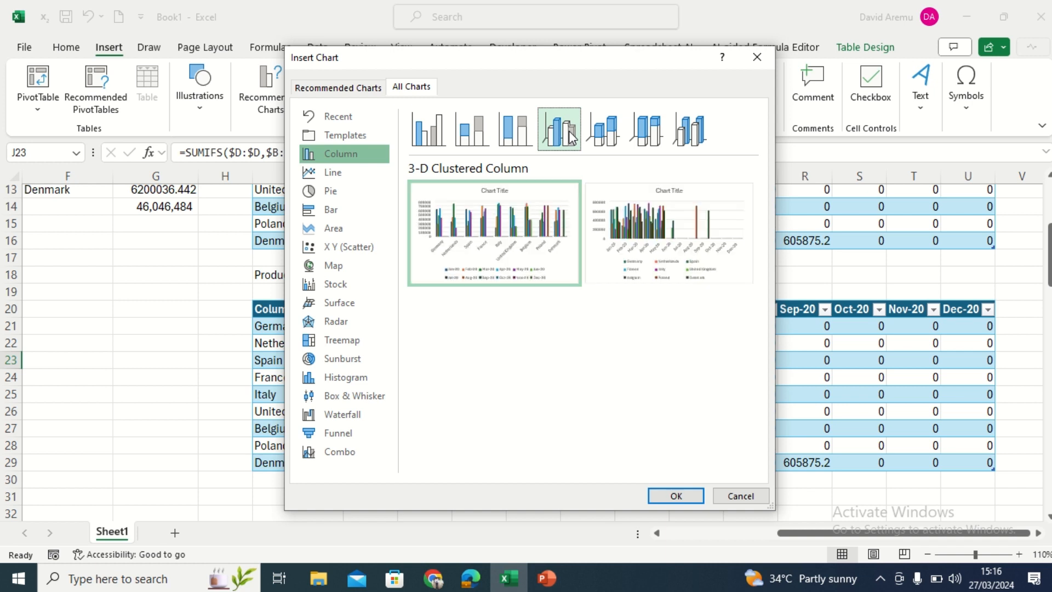
{"action": "left_click", "coordinate": [604, 133]}
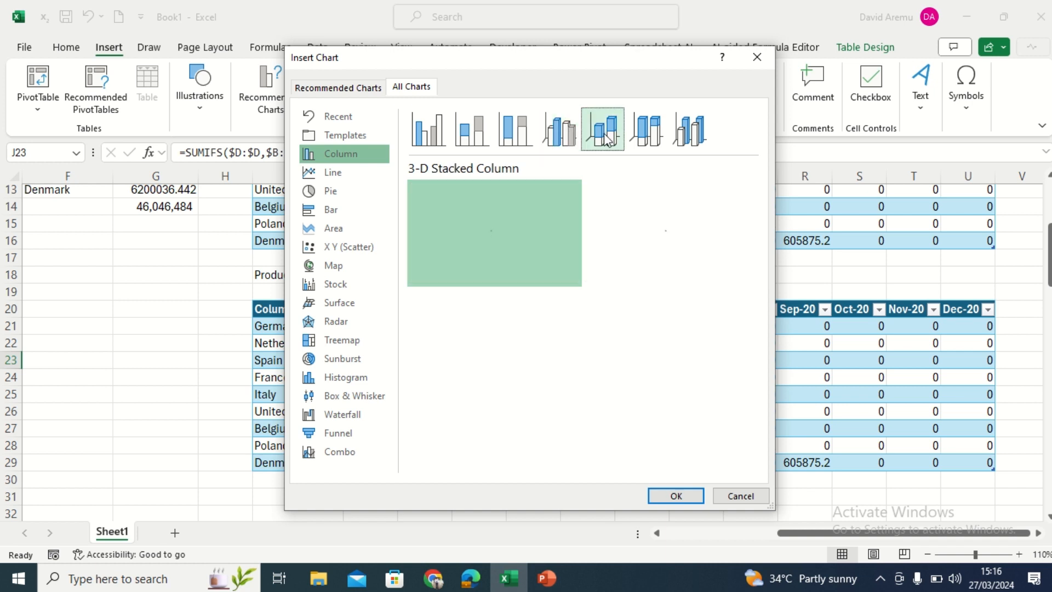
{"action": "left_click", "coordinate": [649, 142]}
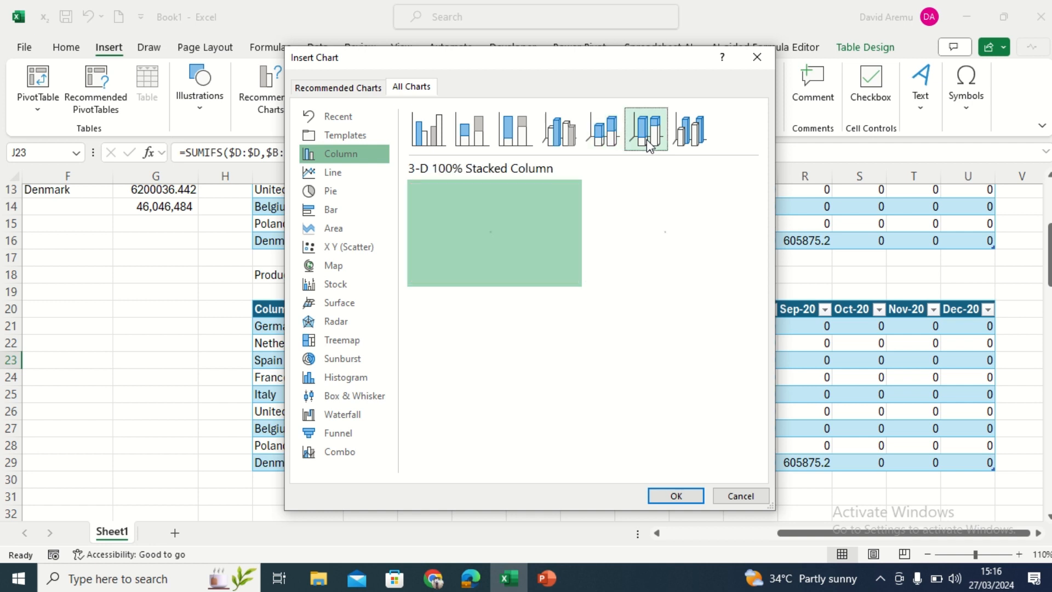
{"action": "left_click", "coordinate": [692, 138]}
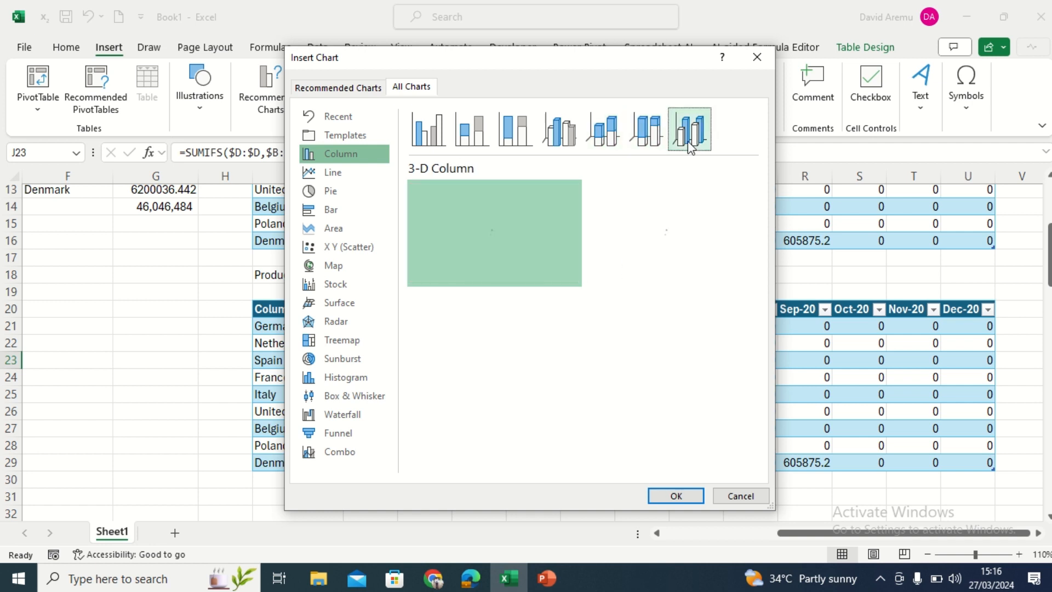
{"action": "left_click", "coordinate": [560, 146]}
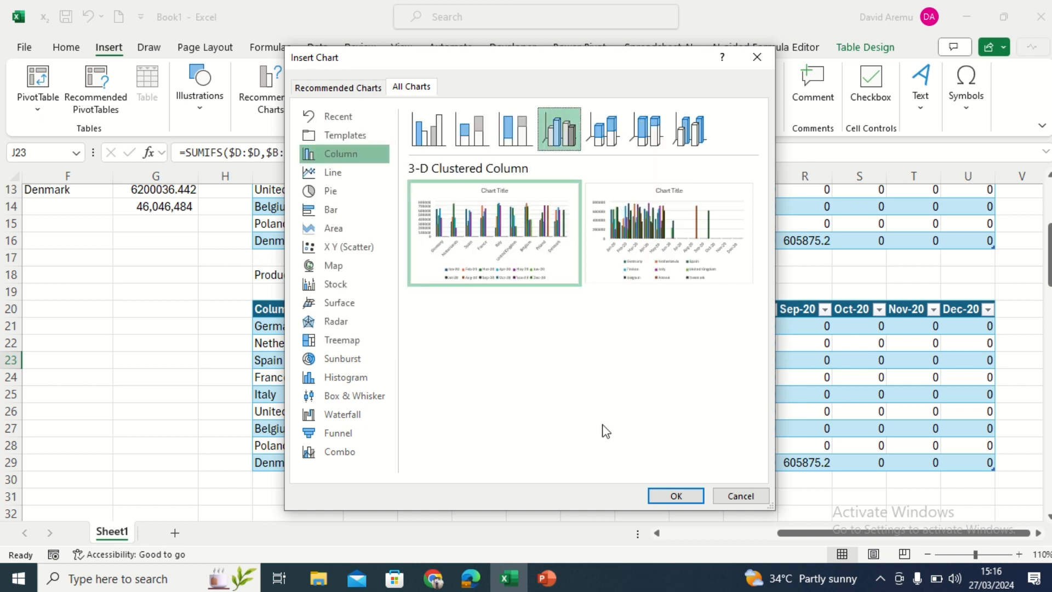
{"action": "left_click", "coordinate": [676, 496]}
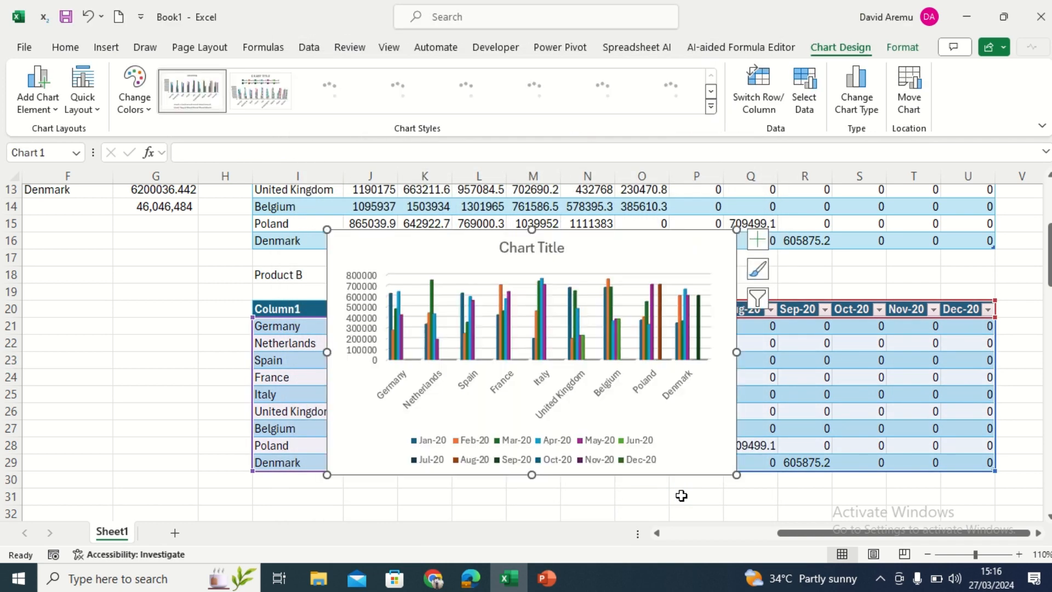
Step: Enlarge the chart and position it below the product selection, spanning about columns F to U and rows 19 to 35
{"action": "left_click_drag", "start_coordinate": [737, 474], "coordinate": [994, 453]}
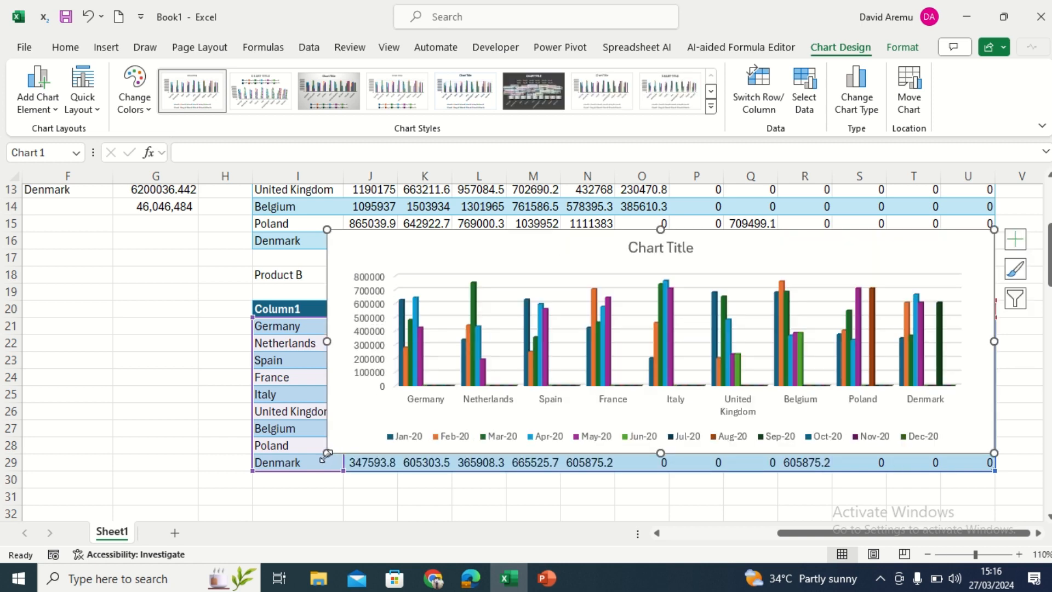
{"action": "left_click_drag", "start_coordinate": [325, 453], "coordinate": [48, 420]}
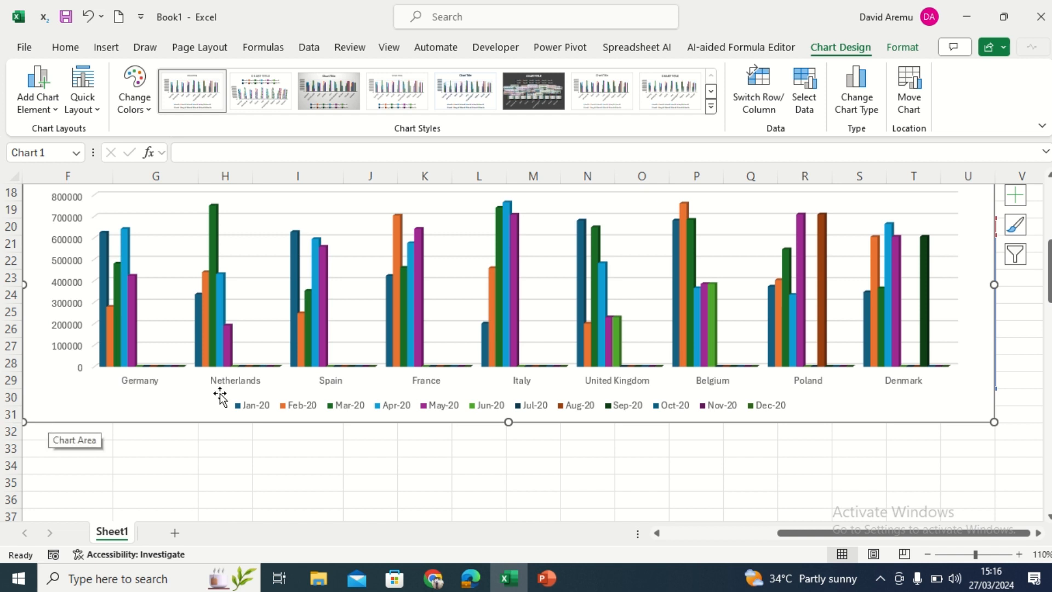
{"action": "left_click_drag", "start_coordinate": [439, 427], "coordinate": [456, 482]}
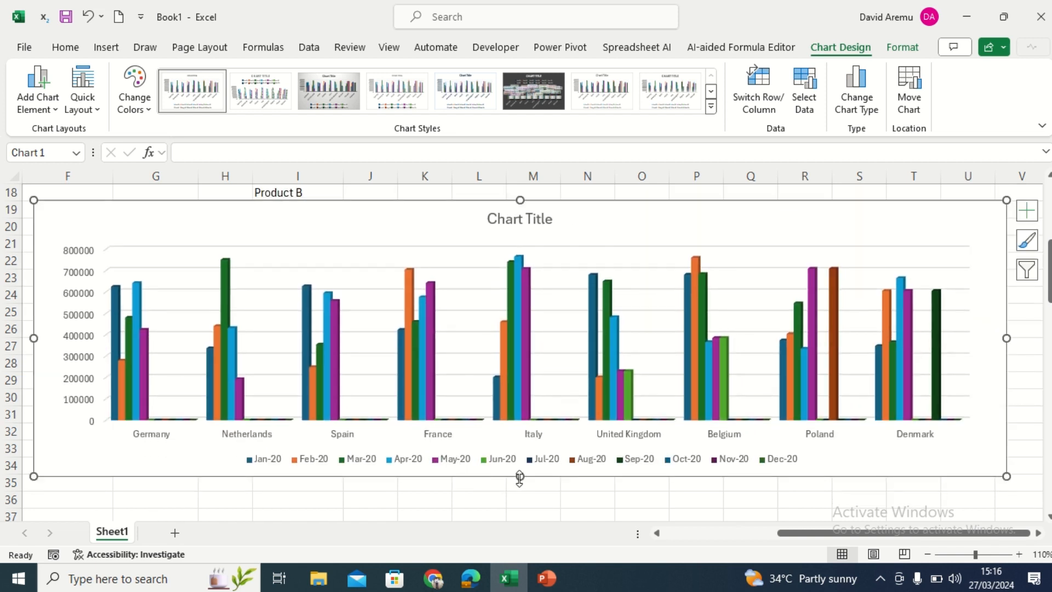
{"action": "left_click_drag", "start_coordinate": [519, 479], "coordinate": [522, 493]}
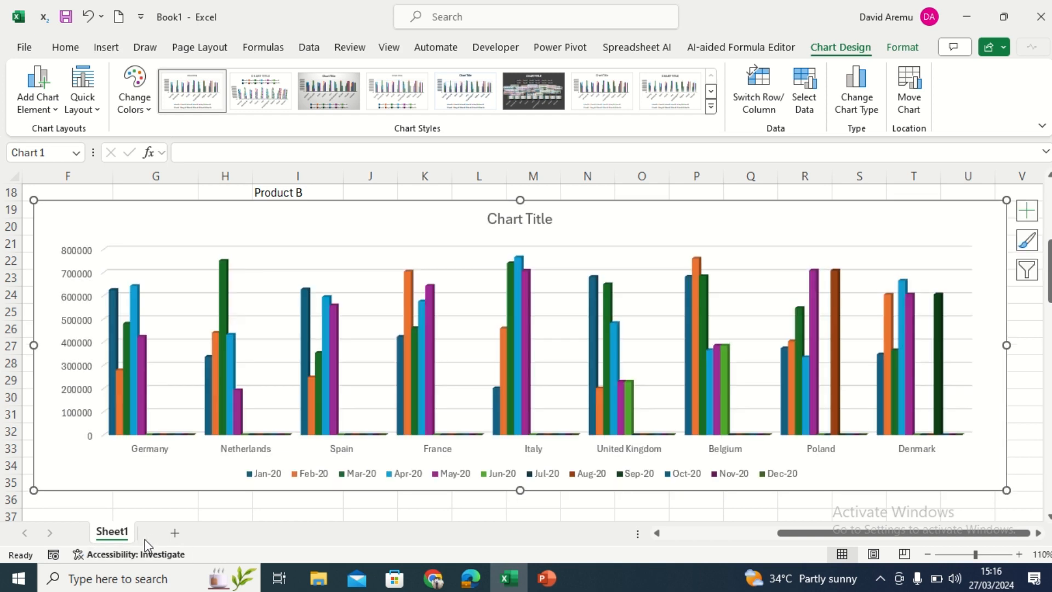
Step: Paste a copy of the chart onto a new sheet and enlarge it to about 33.55 cm wide and 10.58 cm high
{"action": "left_click", "coordinate": [174, 533]}
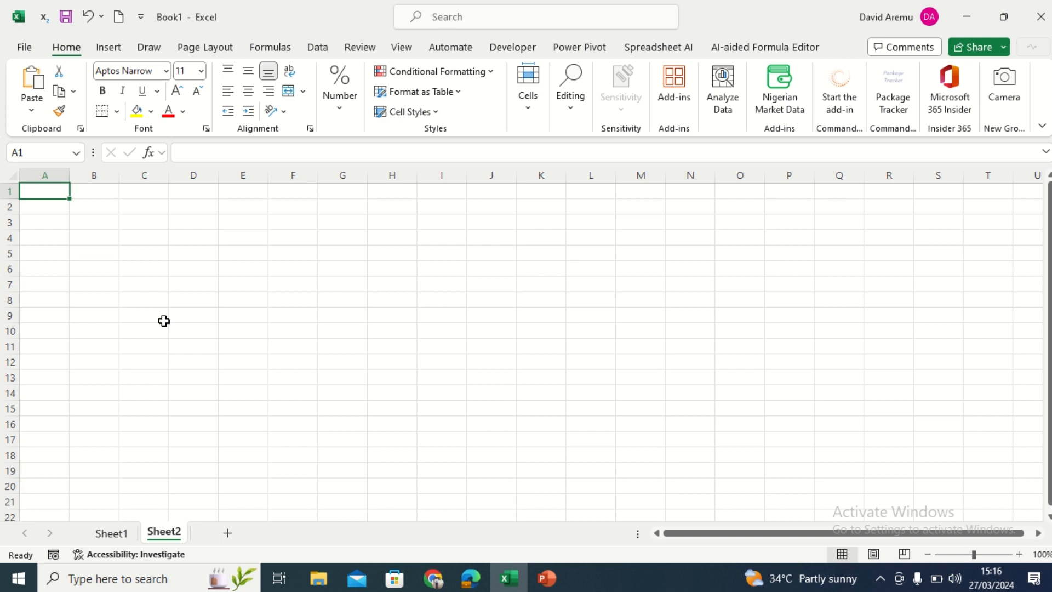
{"action": "key", "text": "ctrl+v"}
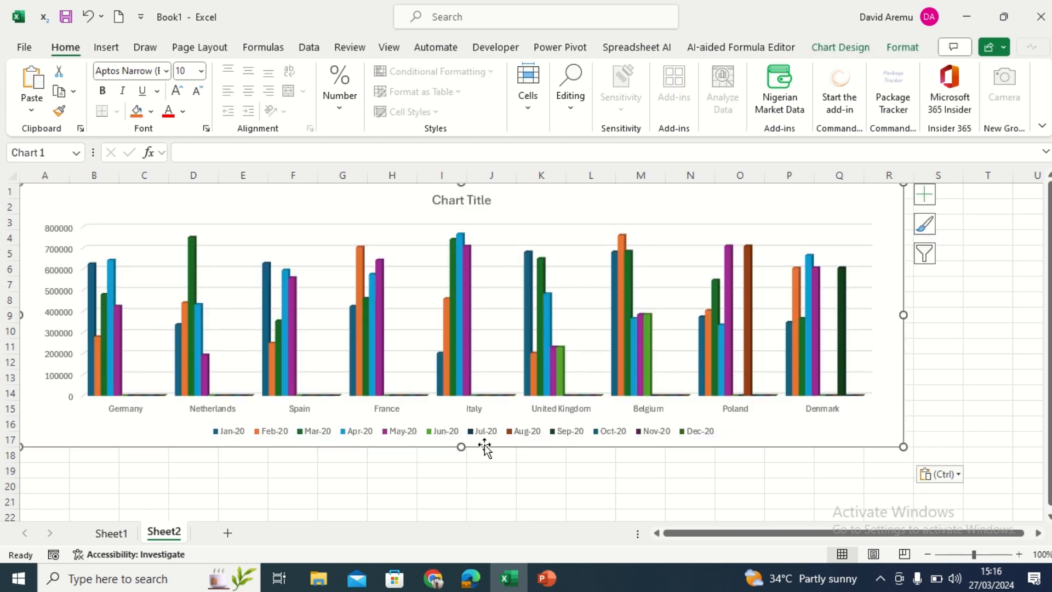
{"action": "left_click_drag", "start_coordinate": [463, 446], "coordinate": [463, 493]}
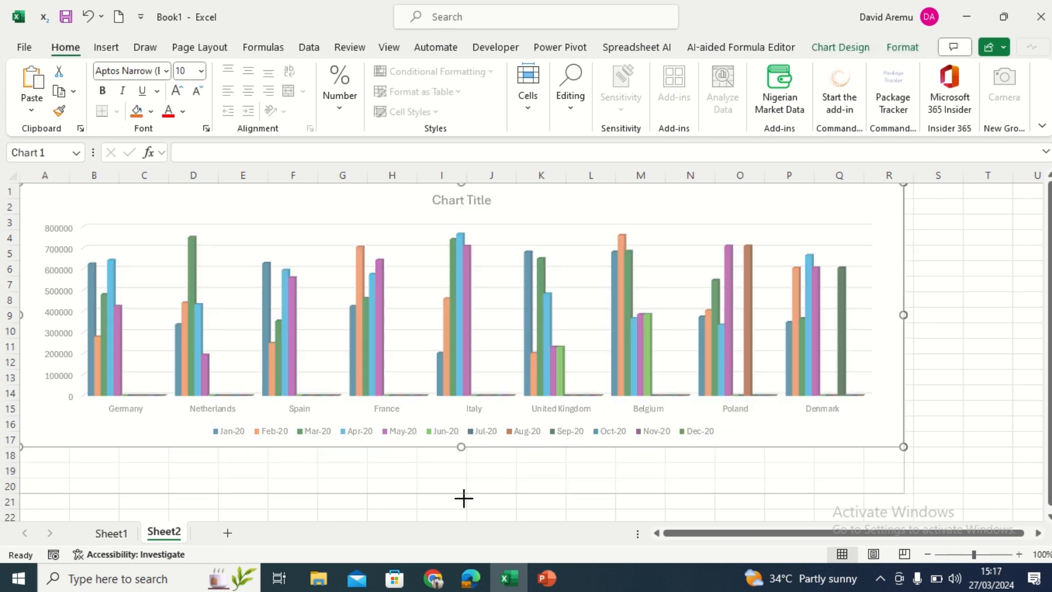
{"action": "mouse_move", "coordinate": [892, 202]}
{"action": "left_mouse_down"}
{"action": "mouse_move", "coordinate": [908, 209]}
{"action": "mouse_move", "coordinate": [887, 210]}
{"action": "left_mouse_up"}
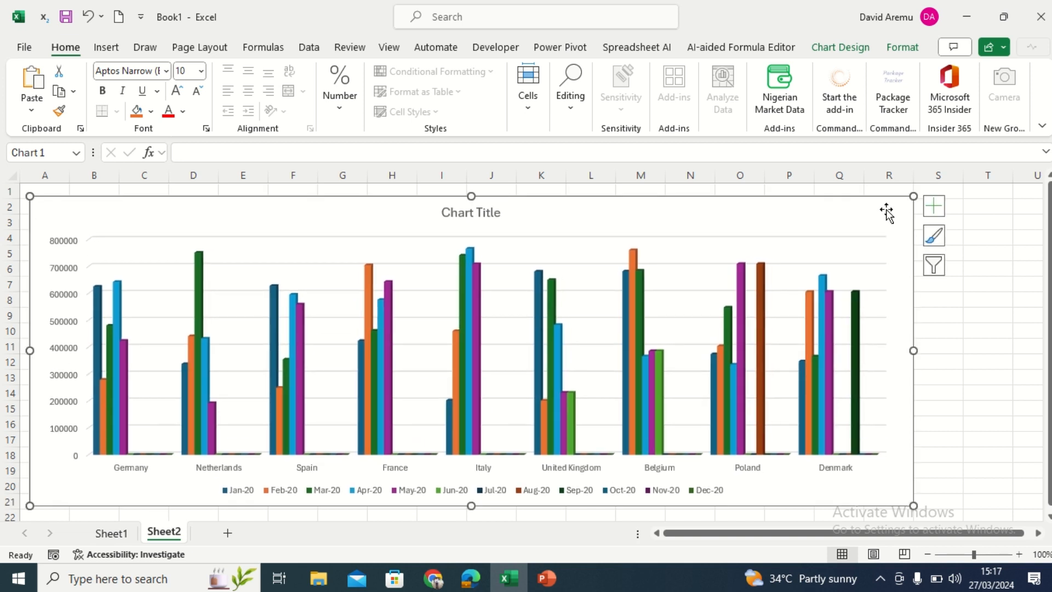
{"action": "left_click_drag", "start_coordinate": [914, 350], "coordinate": [1002, 344]}
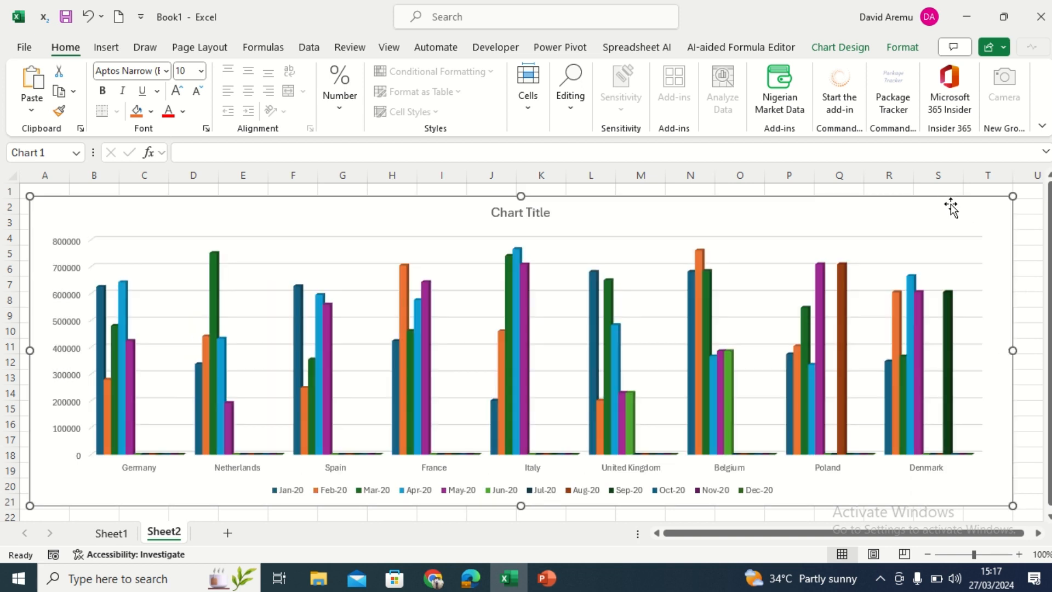
{"action": "left_click_drag", "start_coordinate": [1014, 351], "coordinate": [1004, 352]}
Step: Apply the dark gradient chart style with colored columns to the Sheet2 chart and narrow it to end at about column S
{"action": "left_click", "coordinate": [904, 47]}
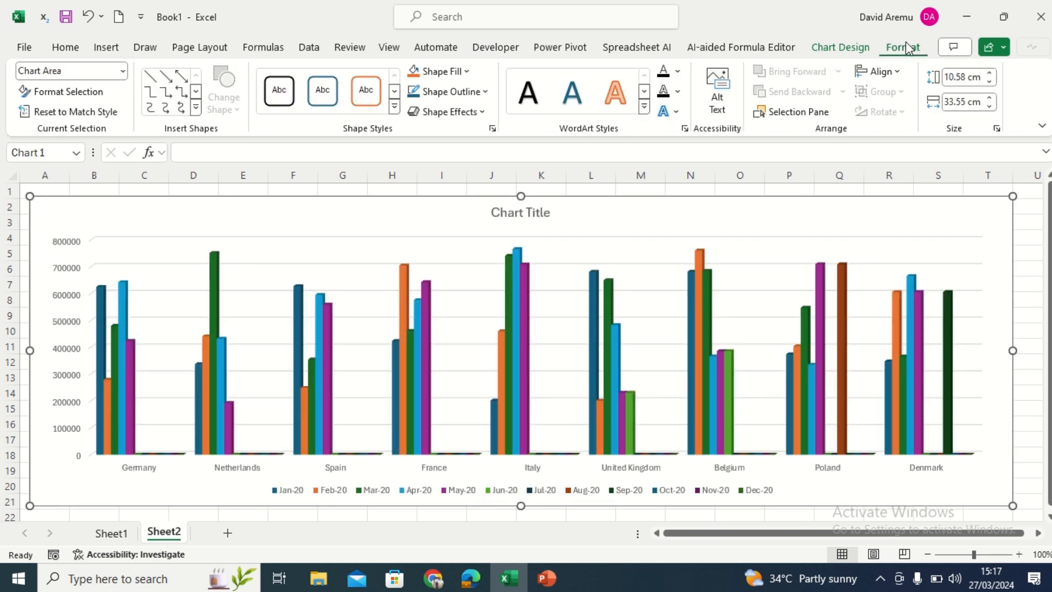
{"action": "left_click", "coordinate": [863, 49]}
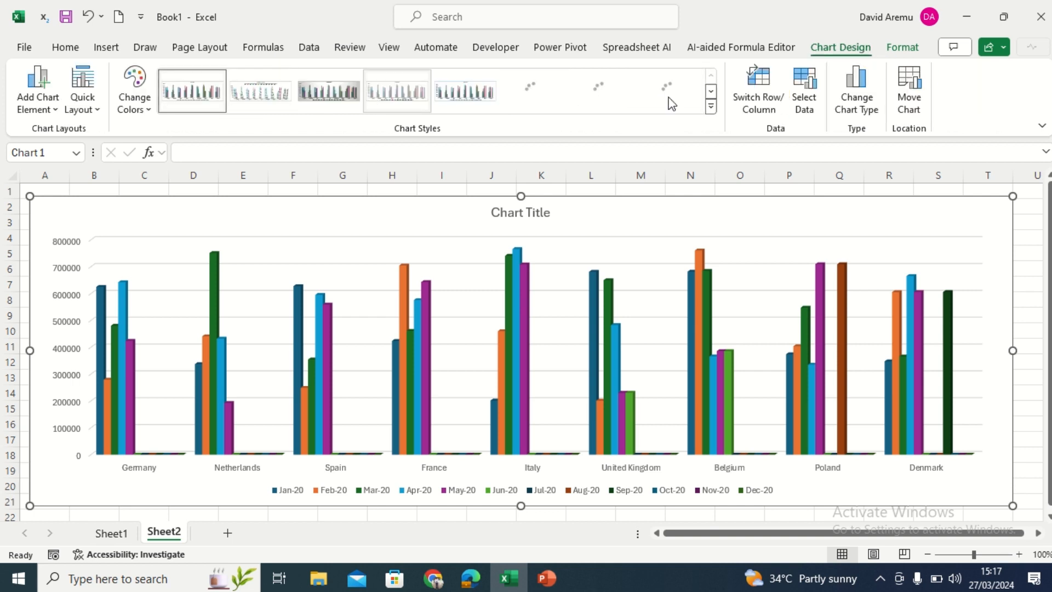
{"action": "left_click", "coordinate": [711, 107]}
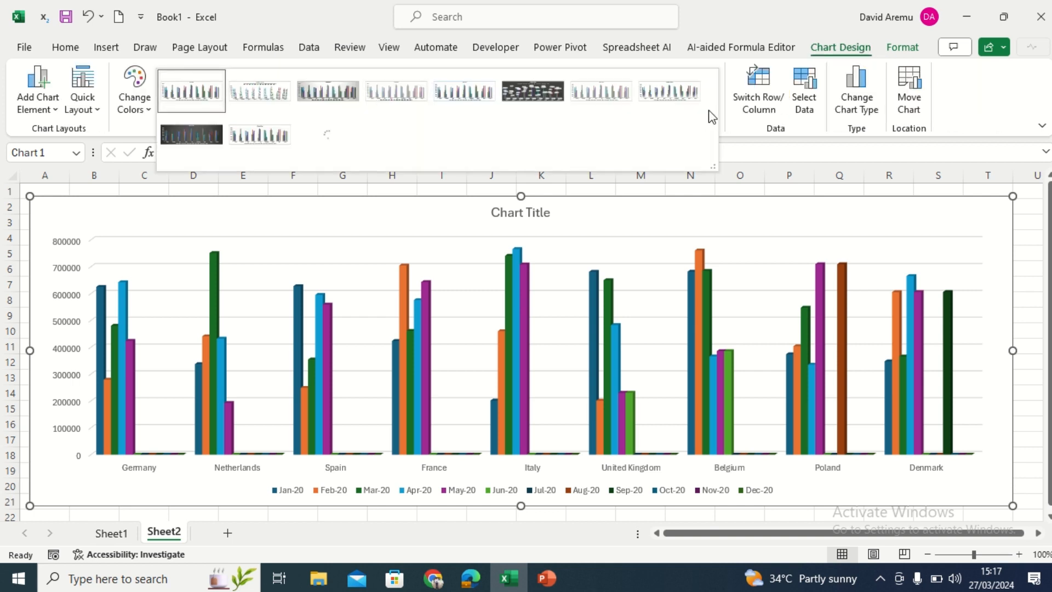
{"action": "left_click", "coordinate": [176, 137]}
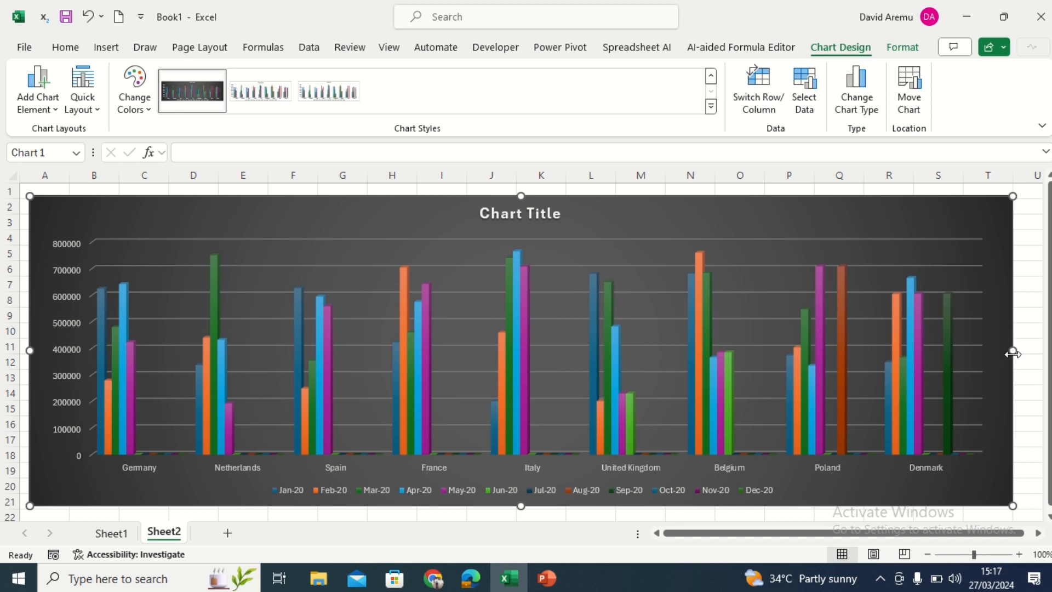
{"action": "left_click_drag", "start_coordinate": [1012, 351], "coordinate": [965, 351]}
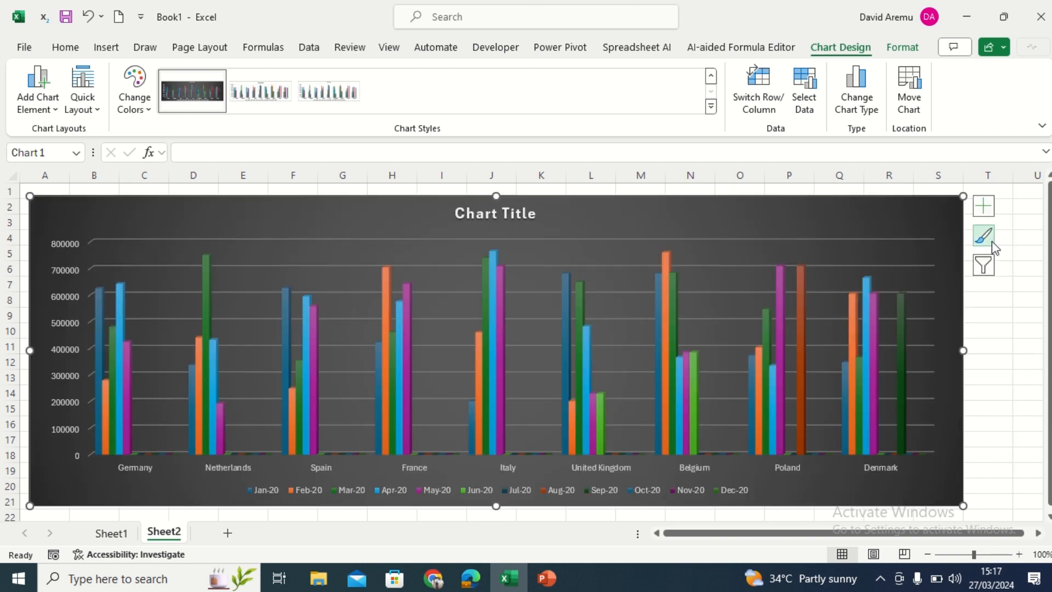
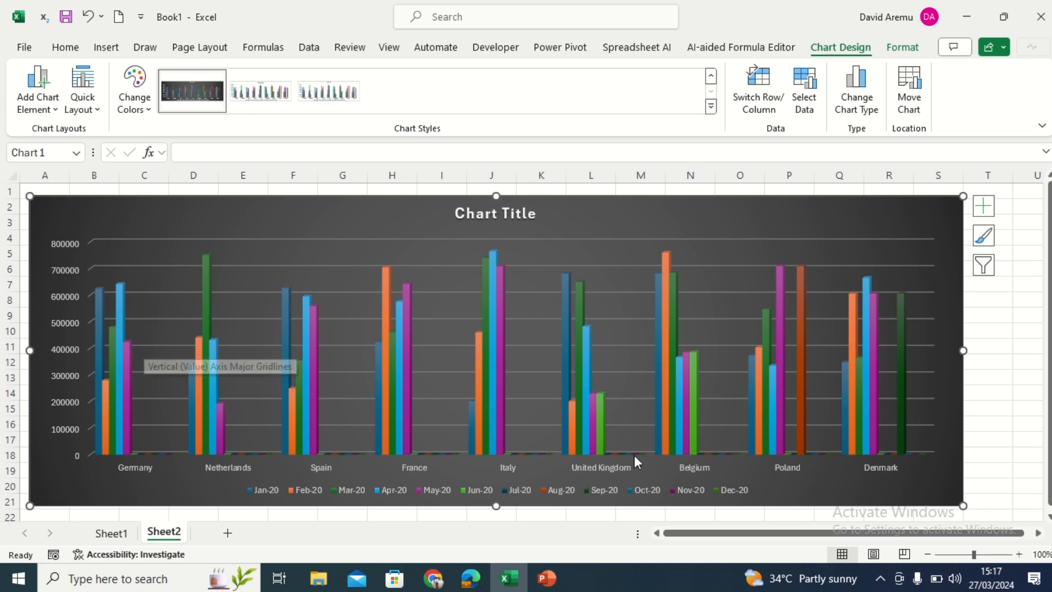
Step: Delete the original column chart covering the product summary table on Sheet1
{"action": "left_click", "coordinate": [111, 533]}
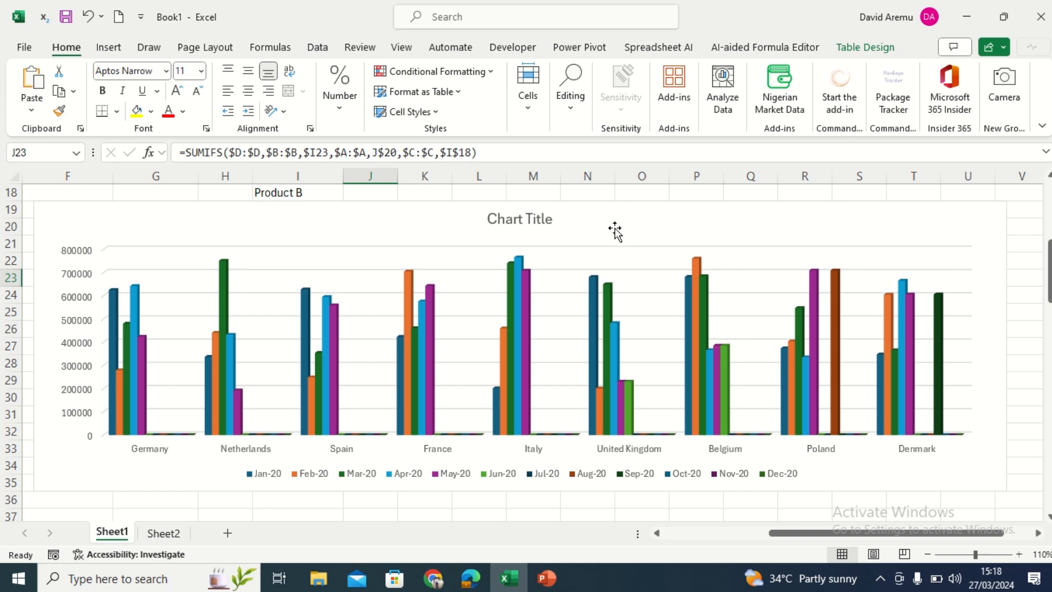
{"action": "left_click", "coordinate": [609, 207]}
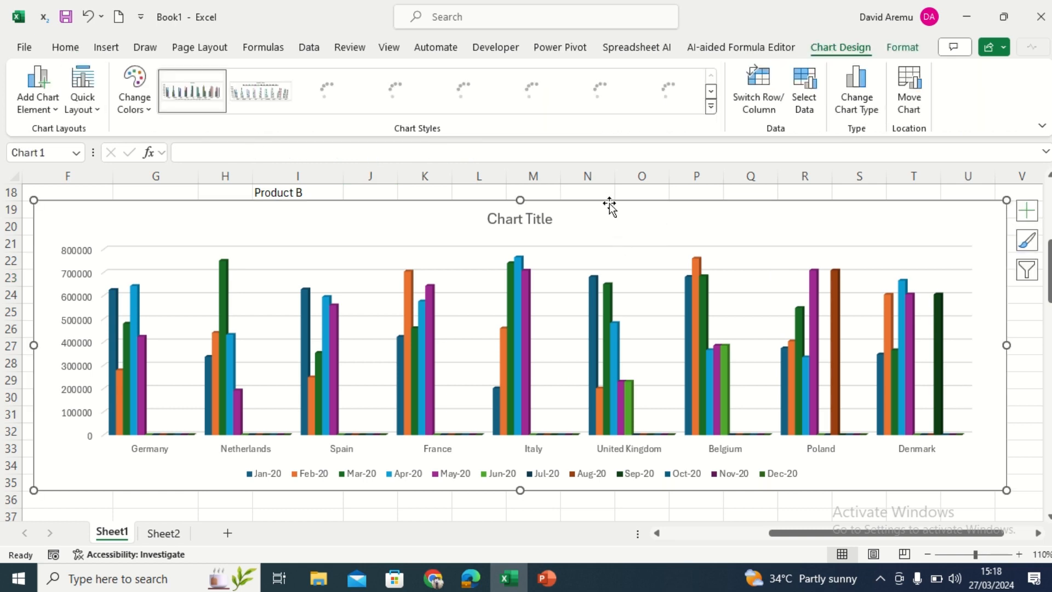
{"action": "key", "text": "Delete"}
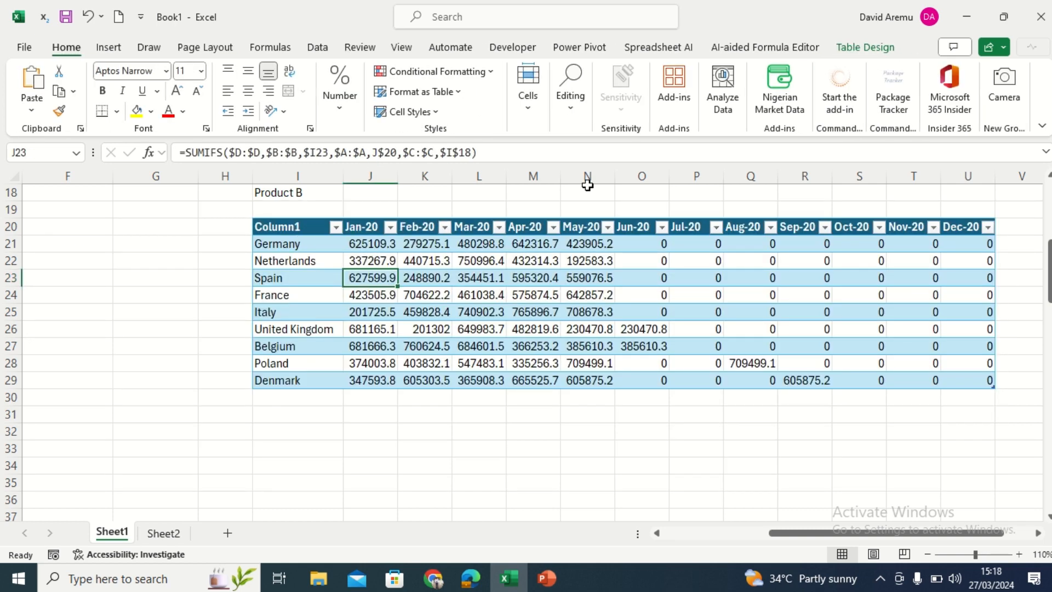
Step: Set the product selection in I18 to Product A and check the updated chart on Sheet2
{"action": "left_click_drag", "start_coordinate": [1050, 282], "coordinate": [1050, 258]}
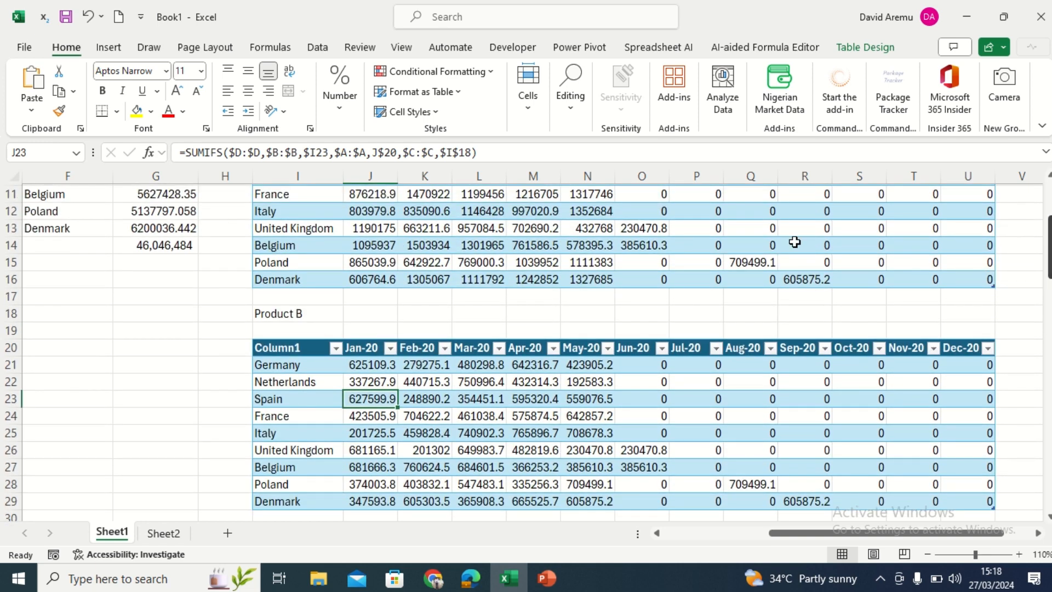
{"action": "left_click", "coordinate": [322, 312]}
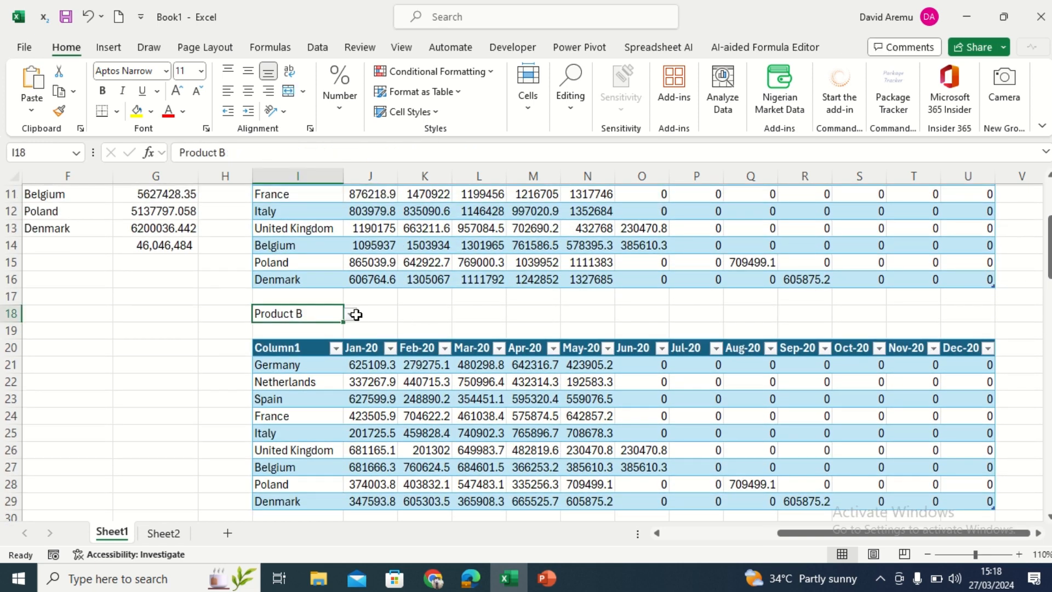
{"action": "left_click", "coordinate": [350, 314]}
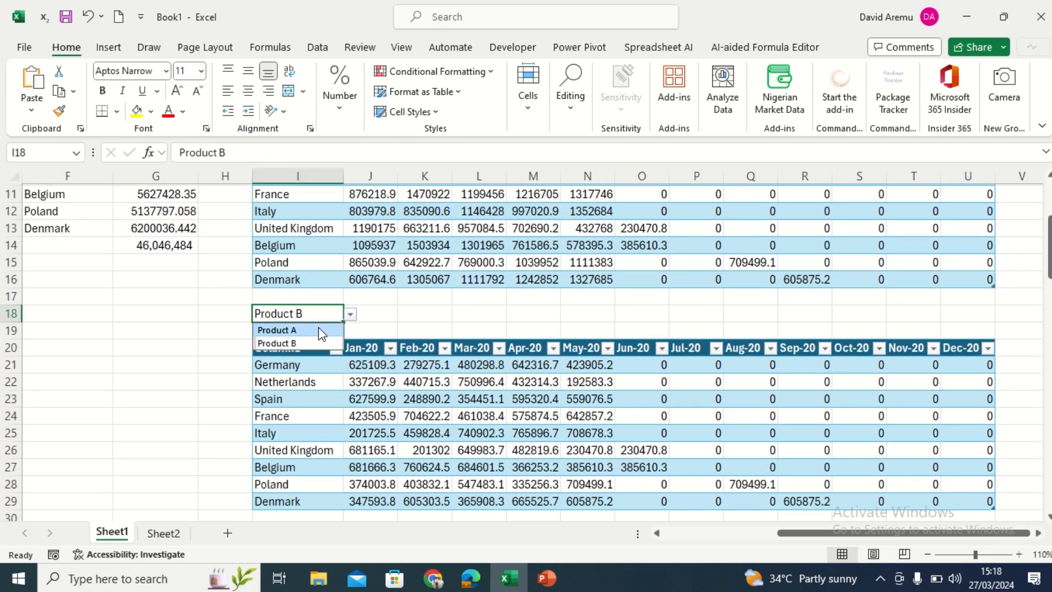
{"action": "left_click", "coordinate": [318, 327]}
{"action": "left_click", "coordinate": [172, 532]}
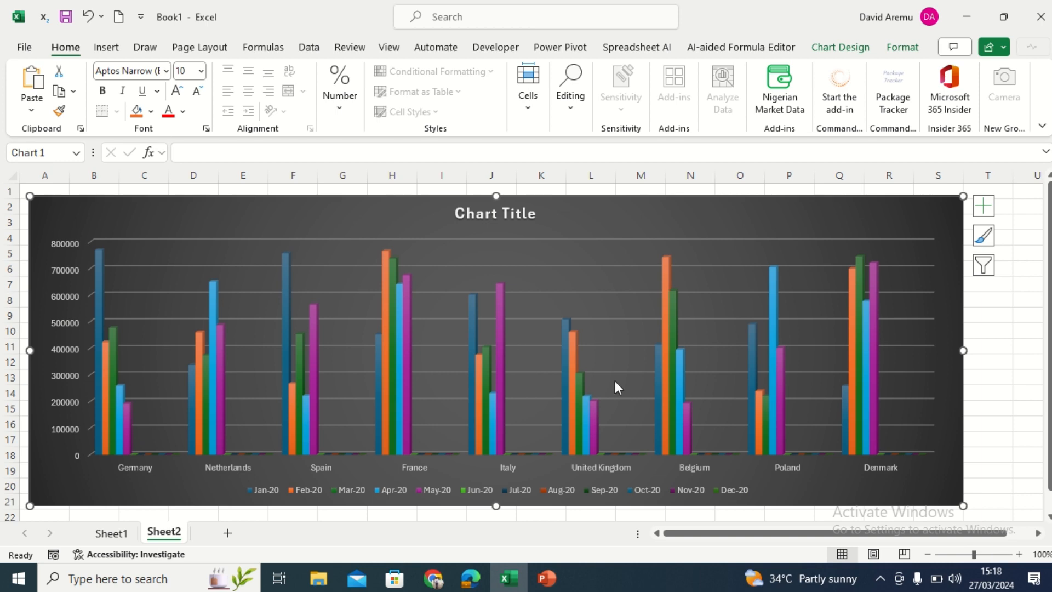
Step: Set the product selection in I18 on Sheet1 back to Product B and view the chart on Sheet2
{"action": "left_click", "coordinate": [104, 533]}
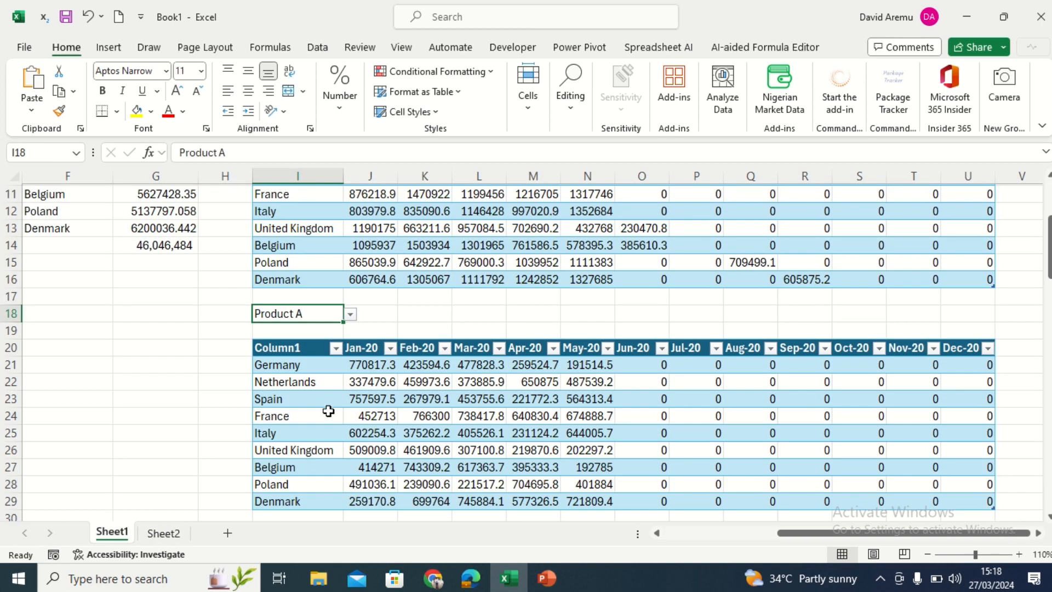
{"action": "left_click", "coordinate": [352, 314]}
{"action": "left_click", "coordinate": [336, 343]}
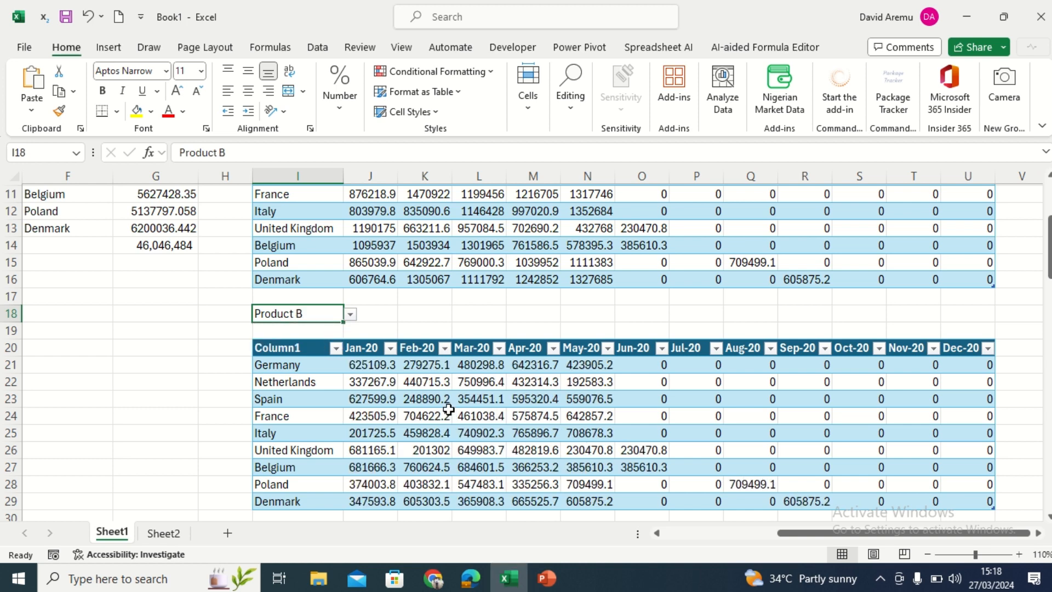
{"action": "left_click", "coordinate": [163, 533]}
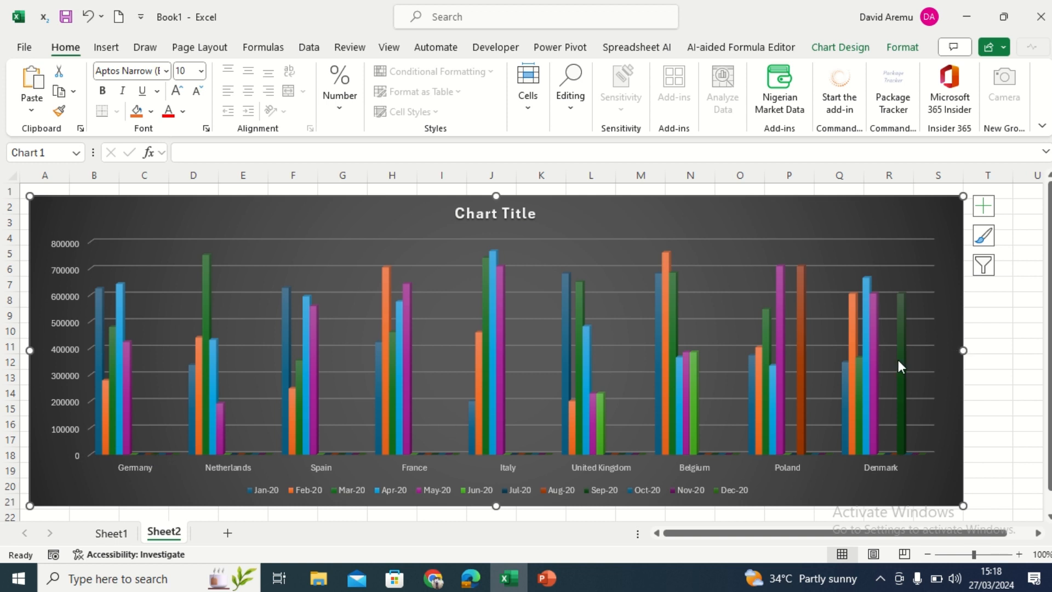
{"action": "mouse_move", "coordinate": [899, 362]}
Step: Filter the Sheet2 chart to show only the Jan-20 series
{"action": "left_click", "coordinate": [984, 210]}
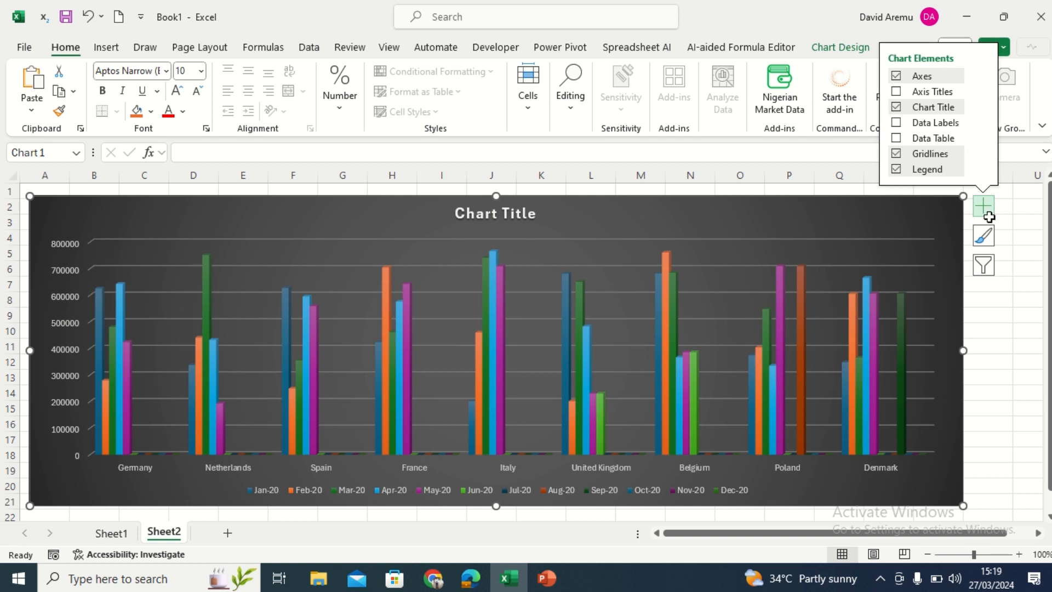
{"action": "left_click", "coordinate": [986, 266]}
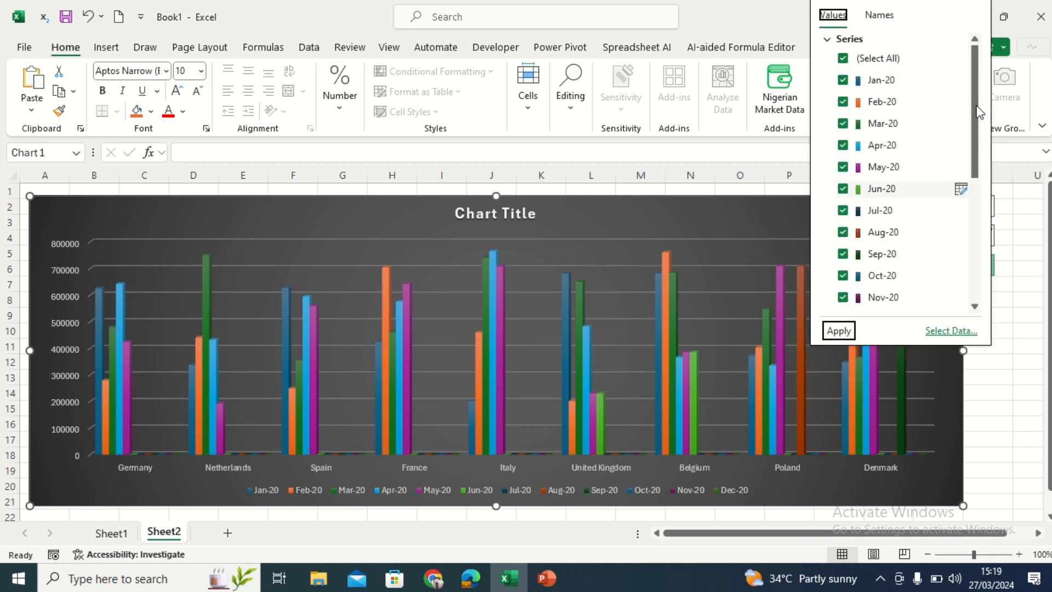
{"action": "left_click", "coordinate": [844, 59]}
{"action": "left_click", "coordinate": [843, 81]}
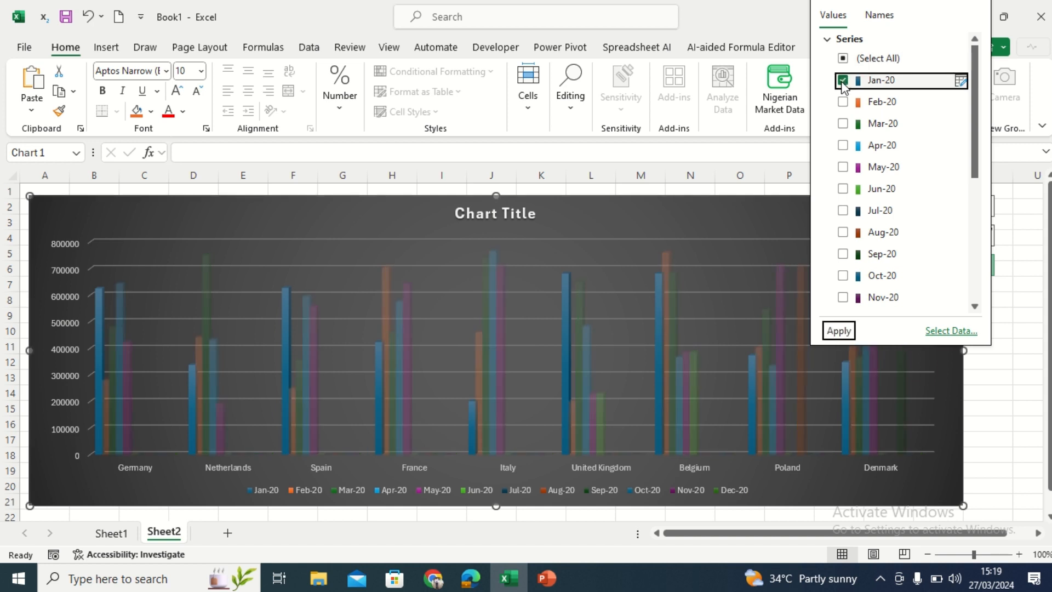
{"action": "left_click", "coordinate": [838, 331]}
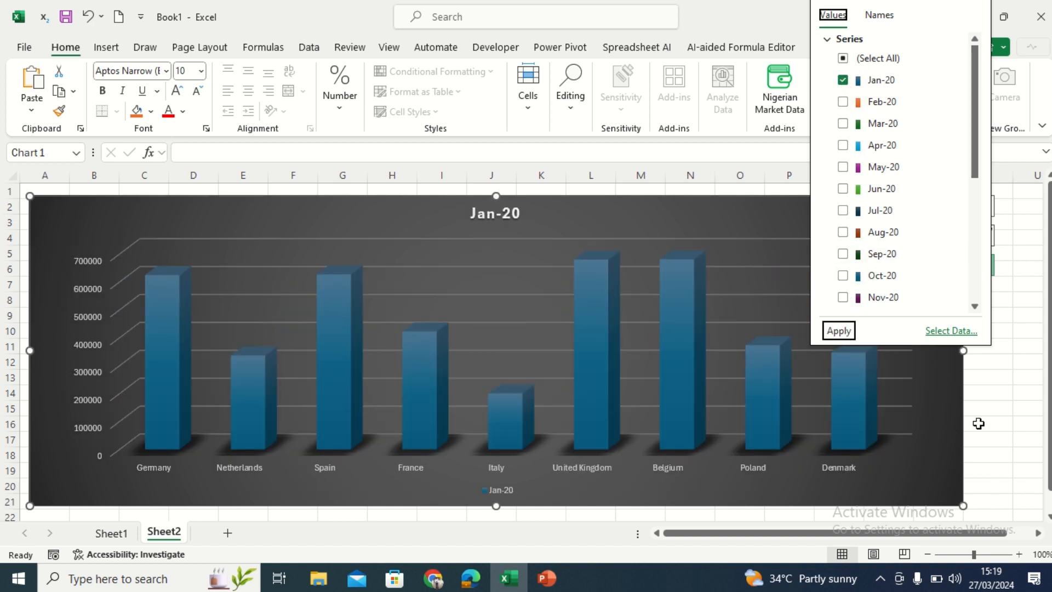
{"action": "left_click", "coordinate": [920, 439]}
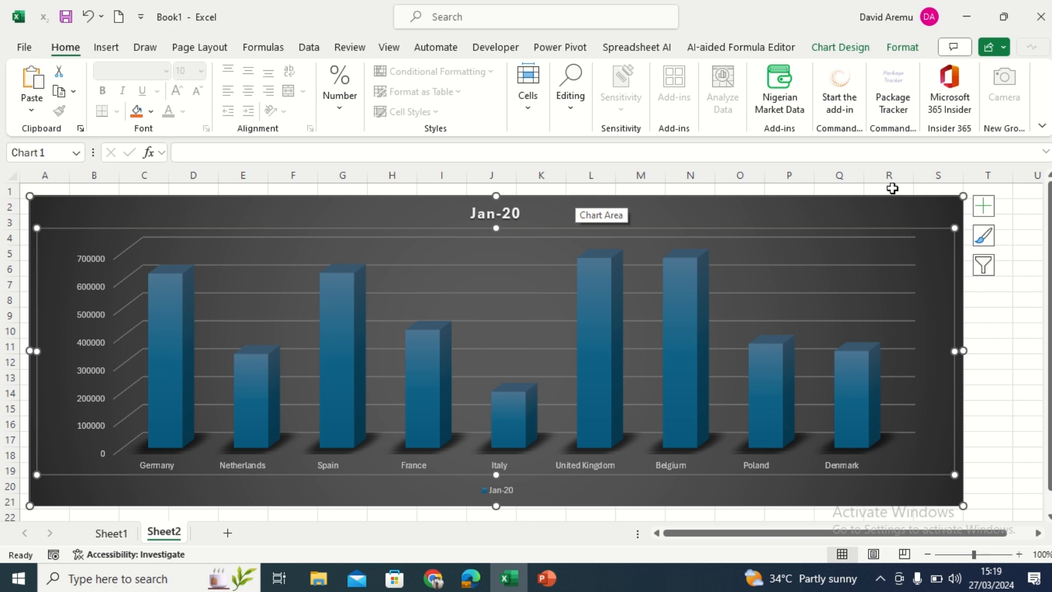
Step: Add the Feb-20 series to the filtered chart alongside Jan-20
{"action": "left_click", "coordinate": [984, 267]}
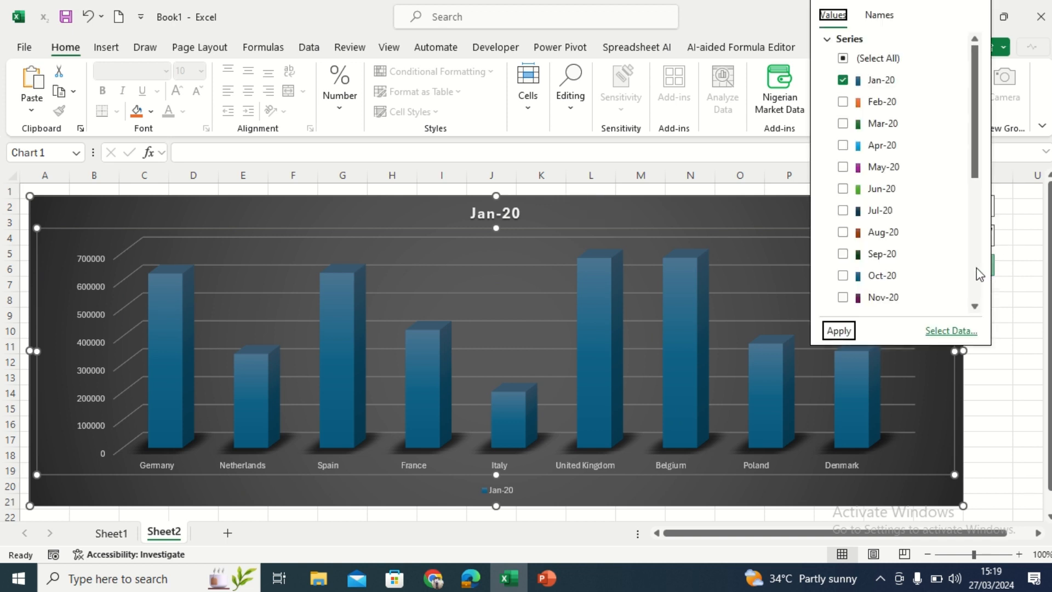
{"action": "left_click", "coordinate": [844, 103]}
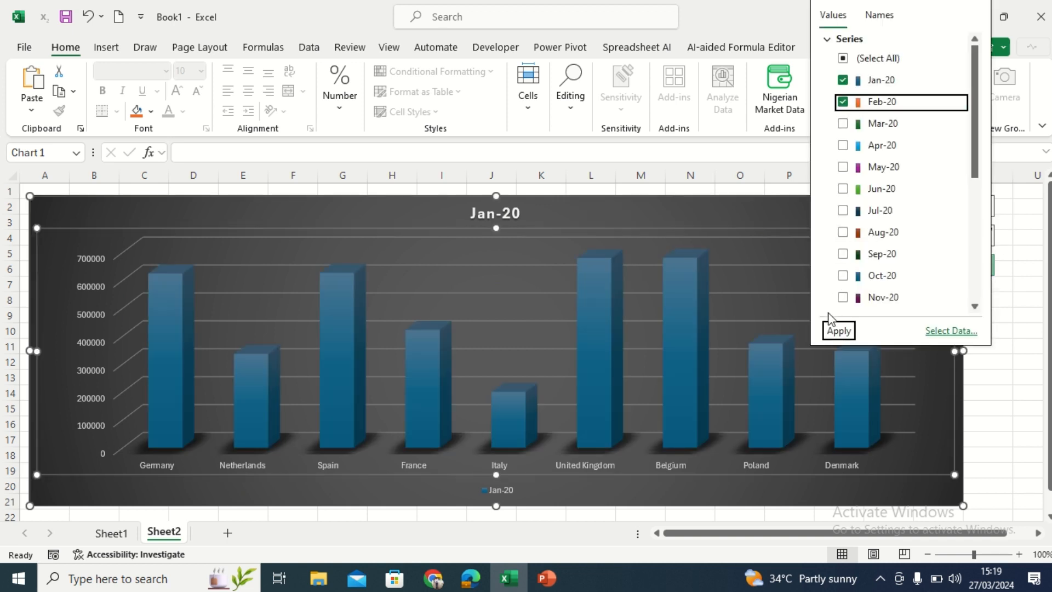
{"action": "left_click", "coordinate": [838, 331]}
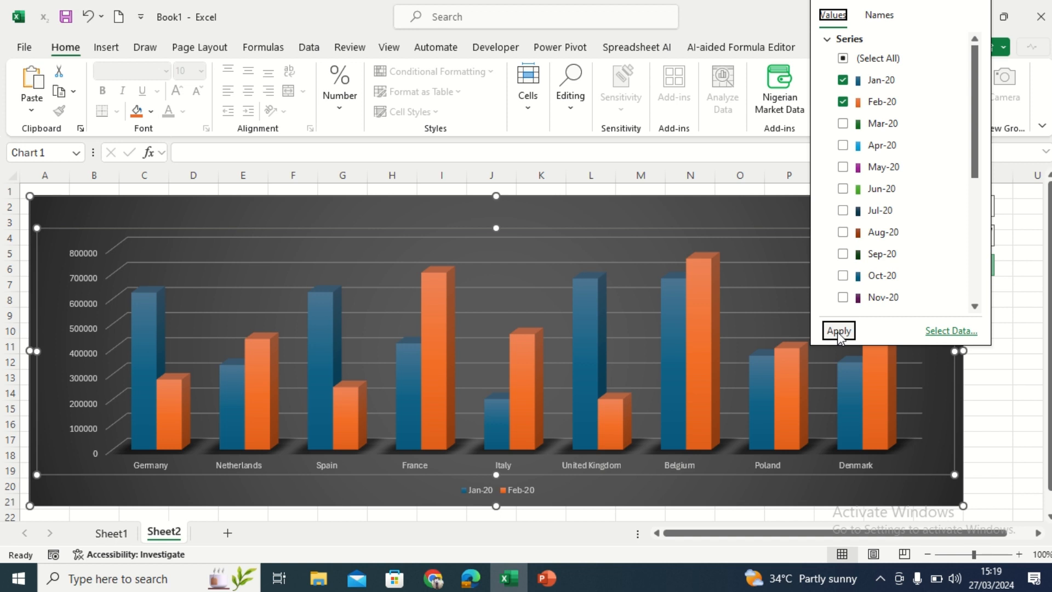
Step: Restore all month series in the chart and move the chart down to start at about row 3
{"action": "left_click", "coordinate": [844, 58]}
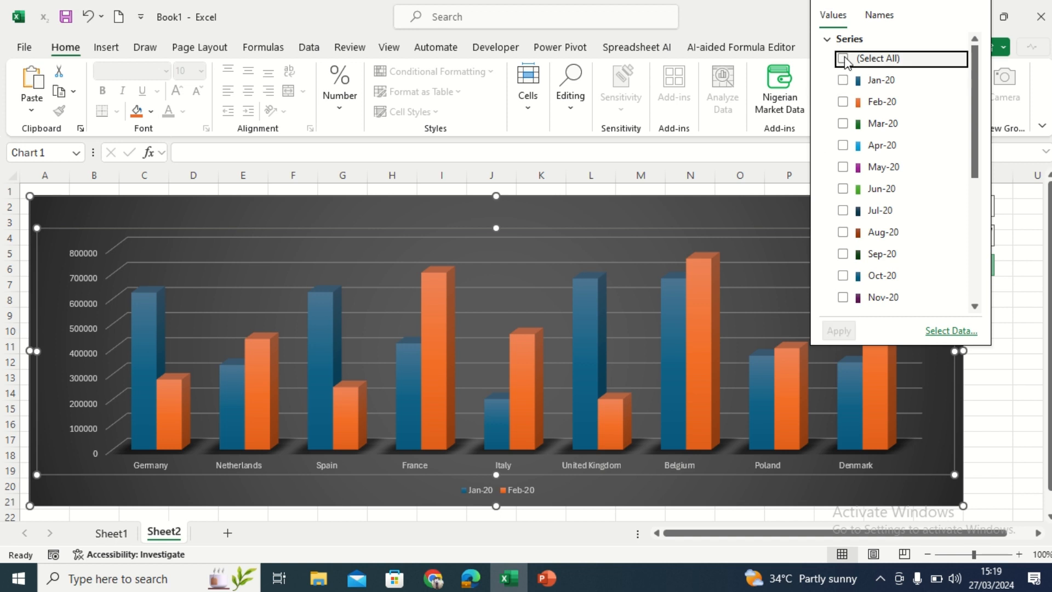
{"action": "left_click", "coordinate": [844, 59]}
{"action": "left_click", "coordinate": [840, 331]}
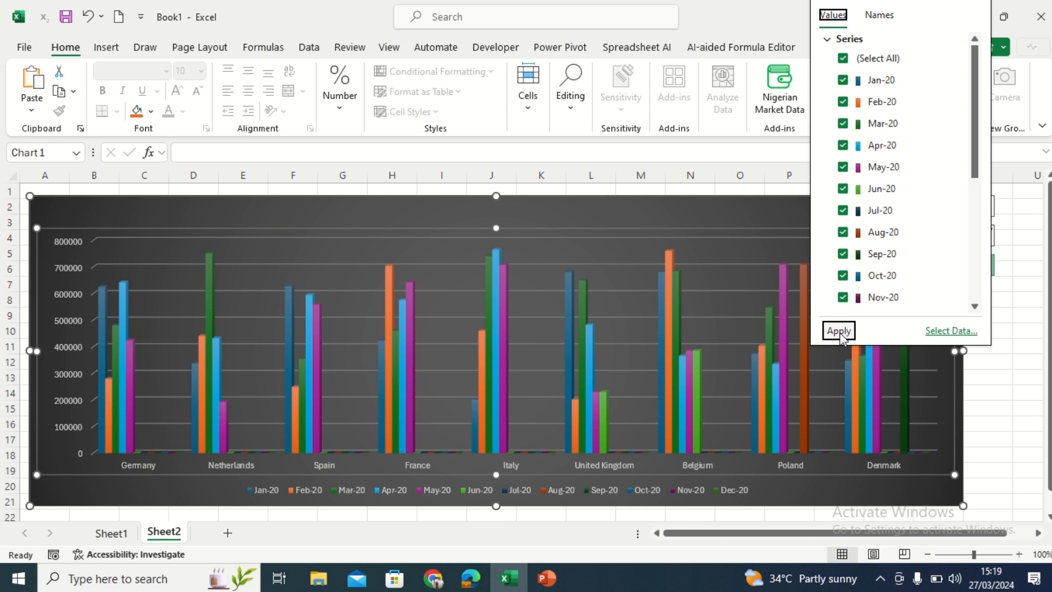
{"action": "left_click", "coordinate": [963, 421]}
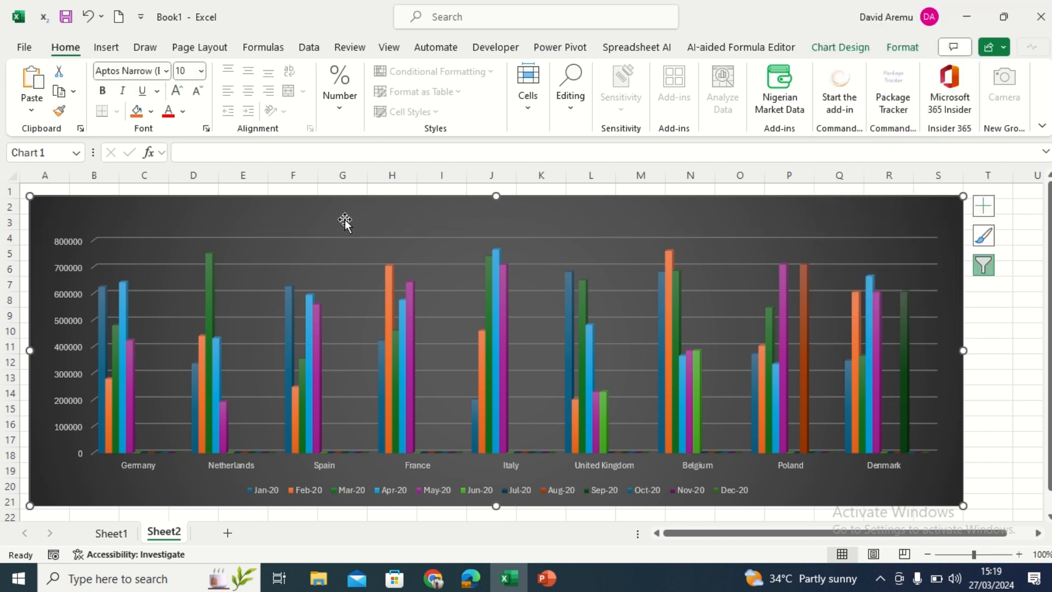
{"action": "left_click_drag", "start_coordinate": [341, 205], "coordinate": [329, 225]}
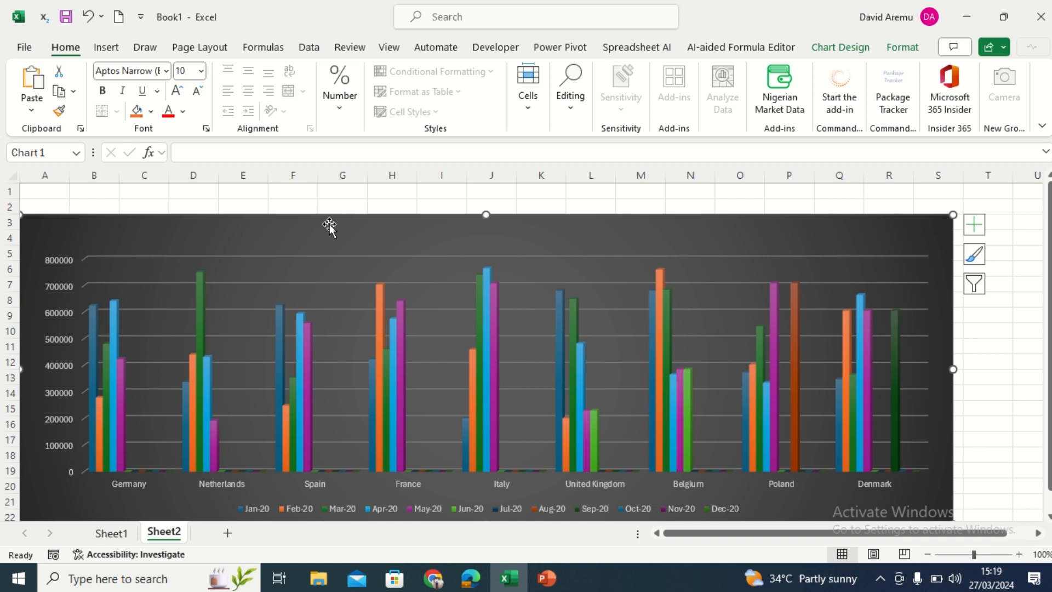
Step: Insert a slicer for Column1 of the product summary table on Sheet1
{"action": "left_click", "coordinate": [115, 535]}
{"action": "left_click", "coordinate": [462, 404]}
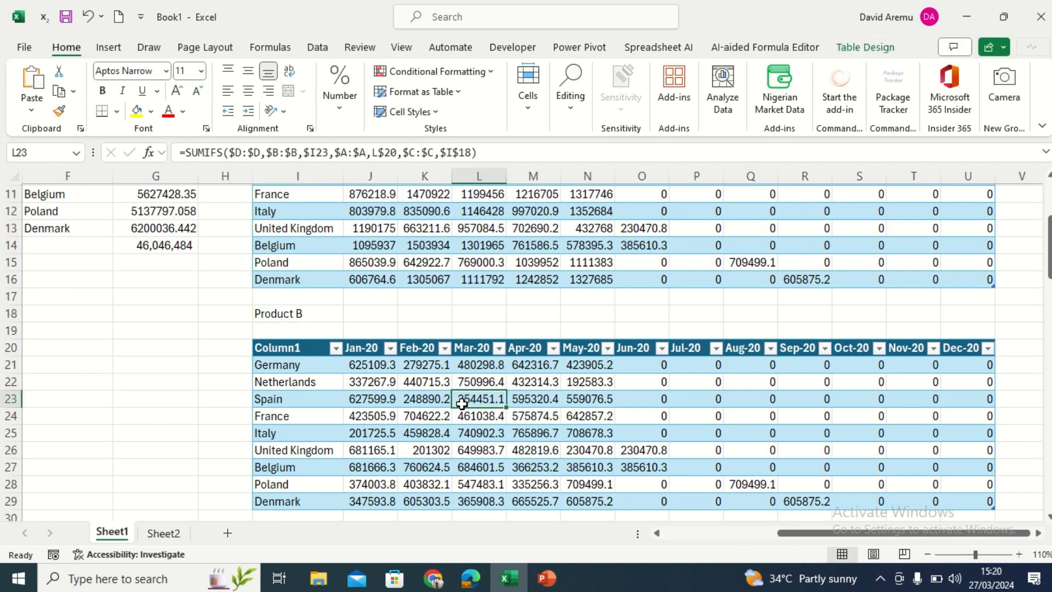
{"action": "left_click", "coordinate": [877, 48]}
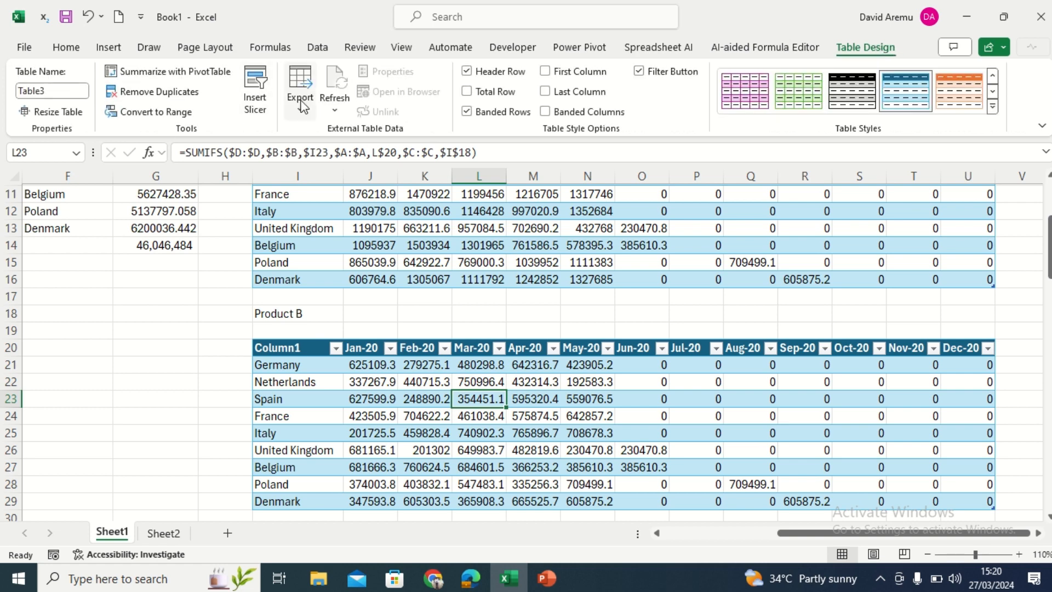
{"action": "left_click", "coordinate": [256, 90]}
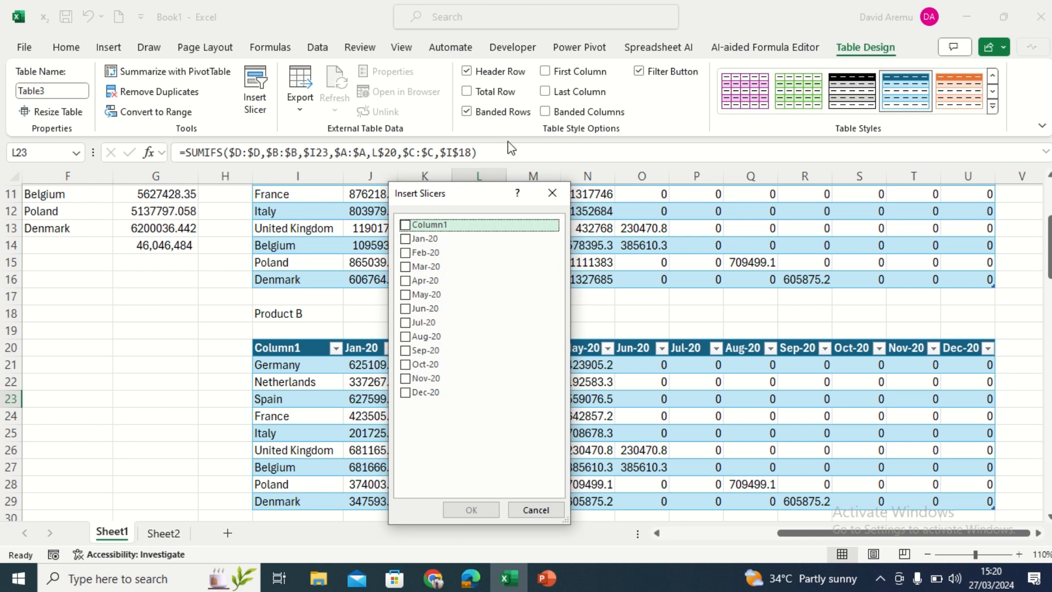
{"action": "left_click", "coordinate": [405, 226]}
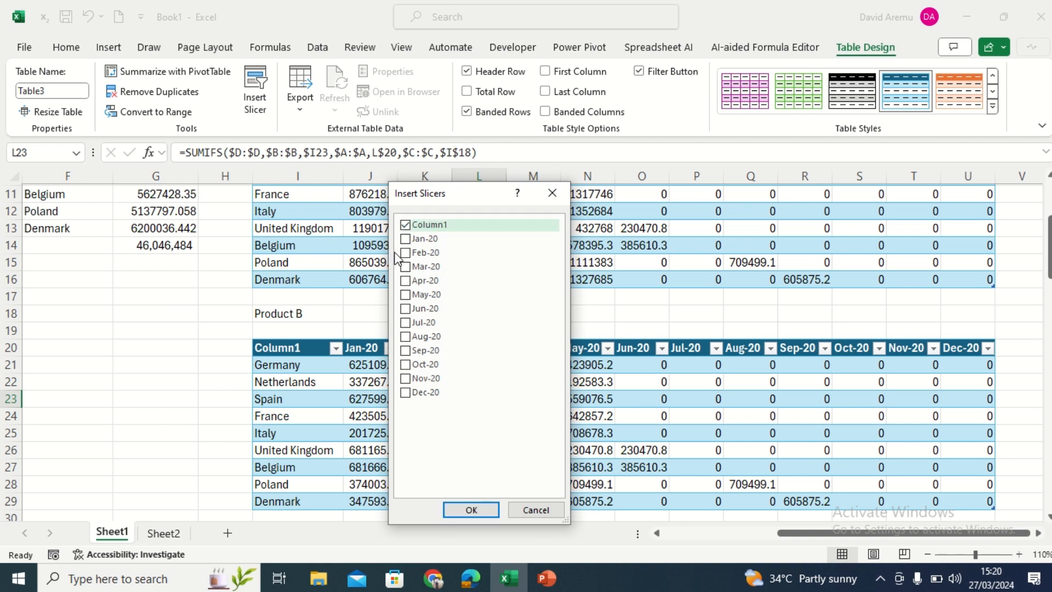
{"action": "left_click", "coordinate": [472, 510]}
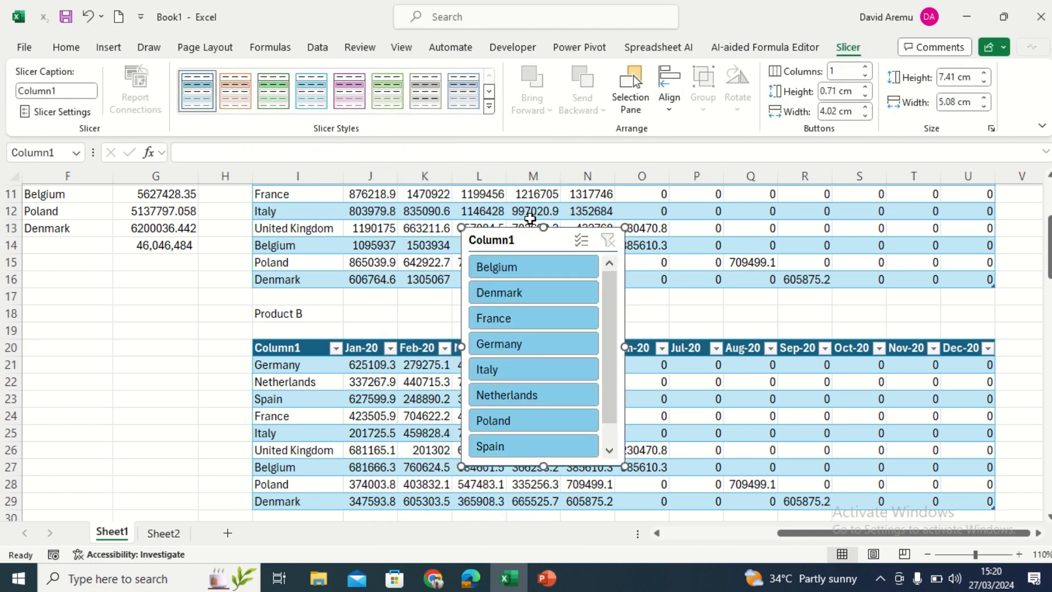
Step: Copy the country slicer and paste it at cell B1 on Sheet2
{"action": "right_click", "coordinate": [530, 234]}
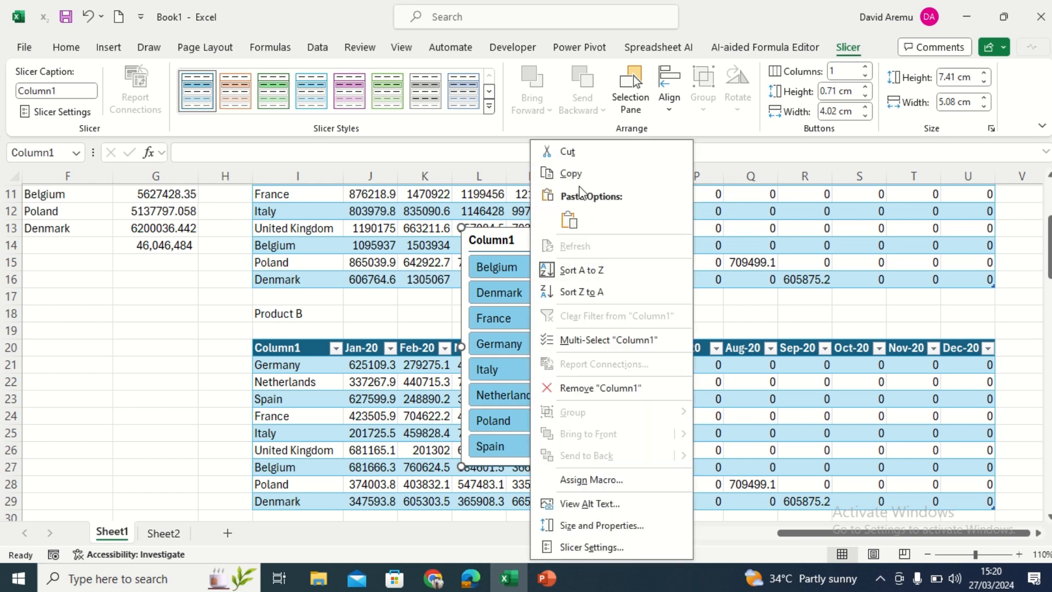
{"action": "left_click", "coordinate": [569, 174]}
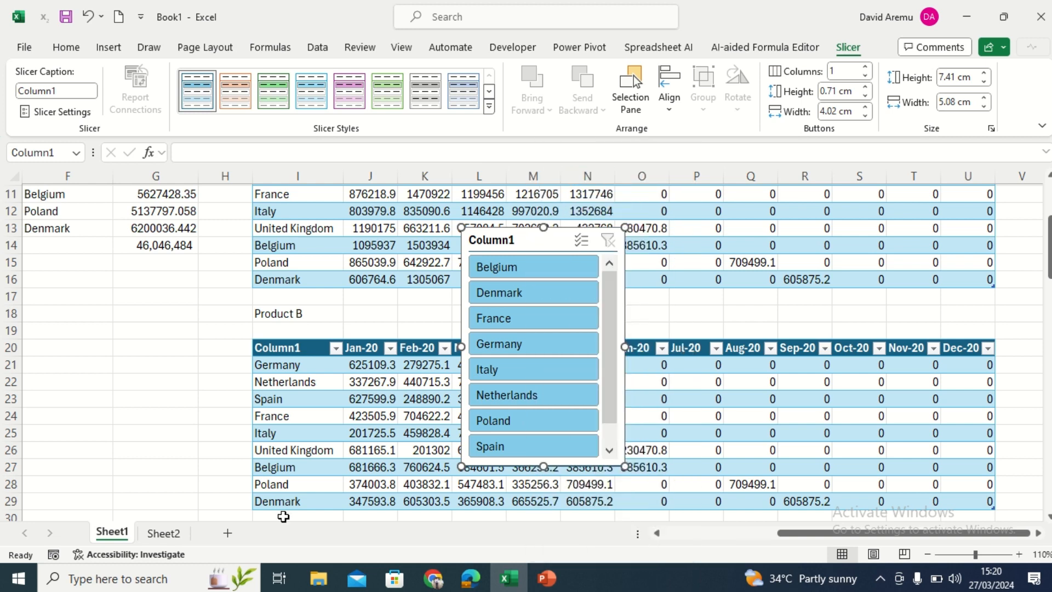
{"action": "left_click", "coordinate": [170, 536]}
{"action": "left_click", "coordinate": [100, 192]}
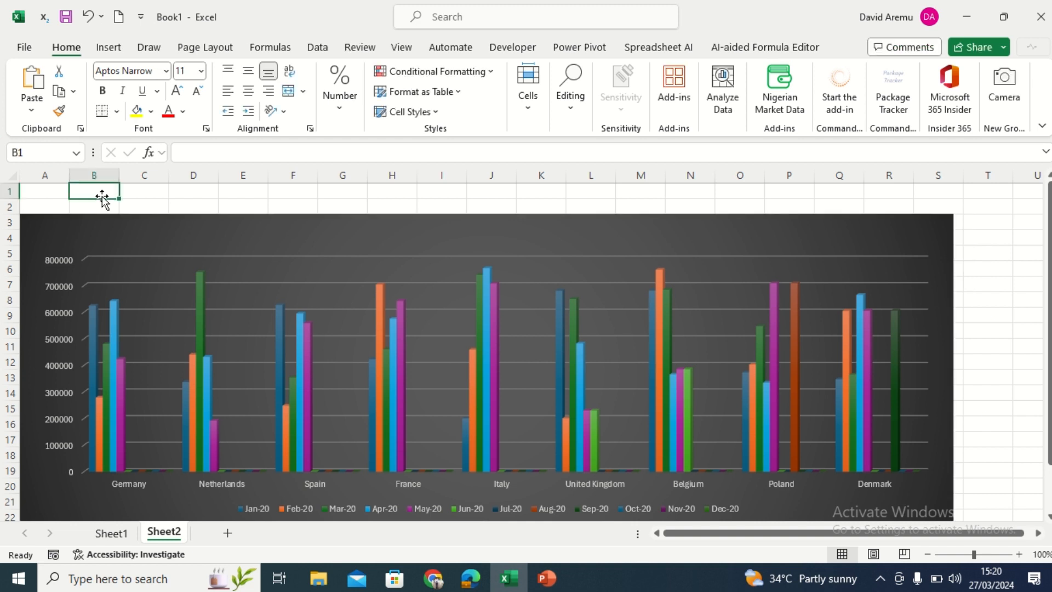
{"action": "key", "text": "ctrl+v"}
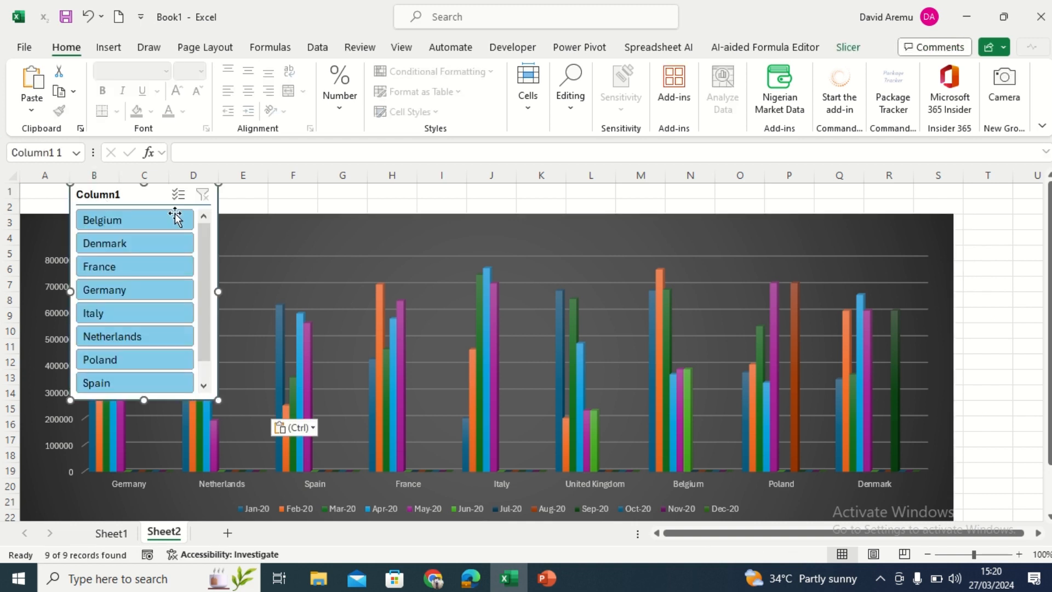
Step: Arrange the Sheet2 slicer's buttons in 9 columns
{"action": "left_click", "coordinate": [856, 45]}
{"action": "left_click", "coordinate": [866, 67]}
{"action": "left_click", "coordinate": [866, 67]}
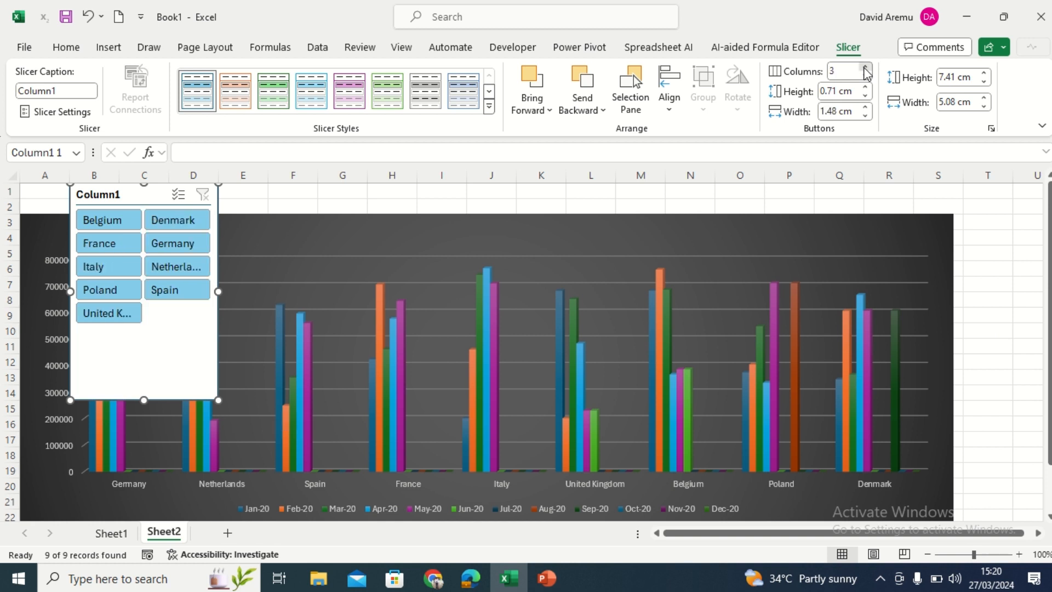
{"action": "left_click", "coordinate": [865, 67]}
{"action": "left_click", "coordinate": [866, 67]}
{"action": "left_click", "coordinate": [866, 67]}
{"action": "left_click", "coordinate": [866, 66]}
{"action": "left_click", "coordinate": [865, 67]}
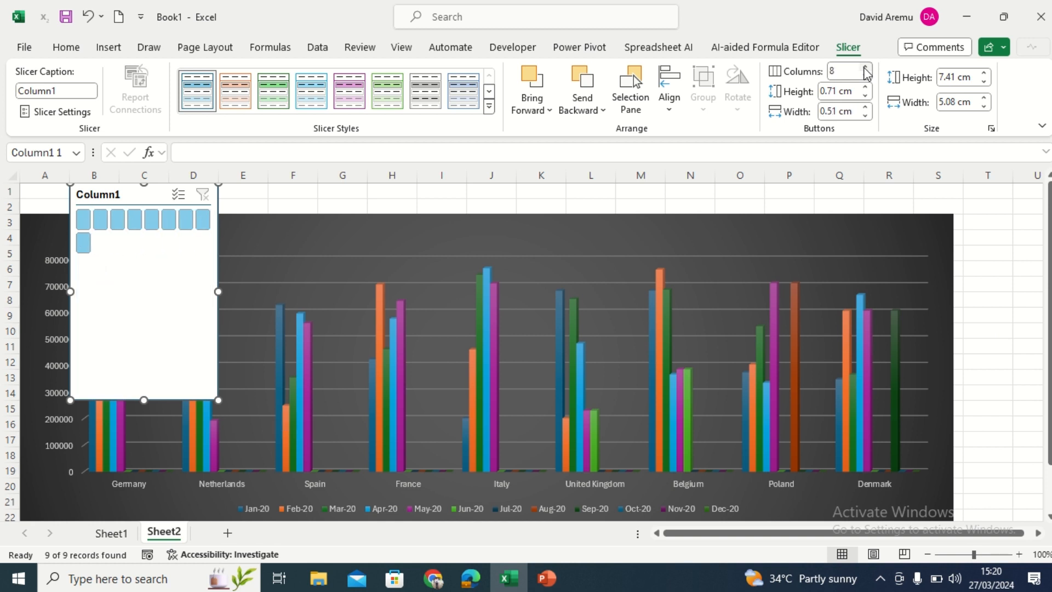
{"action": "left_click", "coordinate": [865, 67]}
Step: Resize the slicer to about 20.32 cm wide and 1.85 cm high and move it to the sheet's upper-left corner at A1
{"action": "left_click_drag", "start_coordinate": [218, 291], "coordinate": [660, 259]}
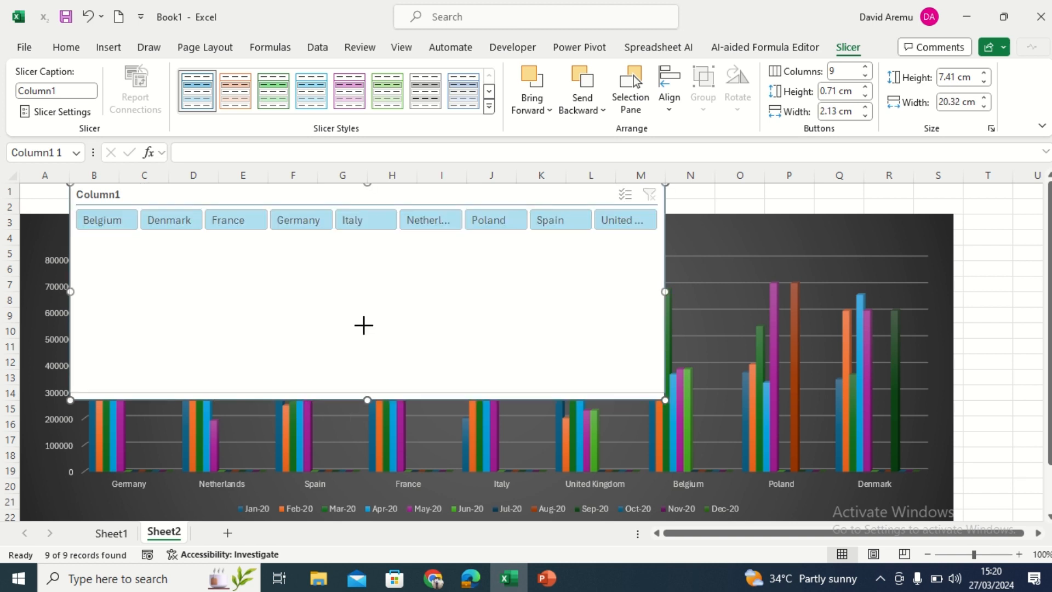
{"action": "left_click_drag", "start_coordinate": [349, 274], "coordinate": [345, 237]}
{"action": "left_click_drag", "start_coordinate": [150, 192], "coordinate": [98, 185]}
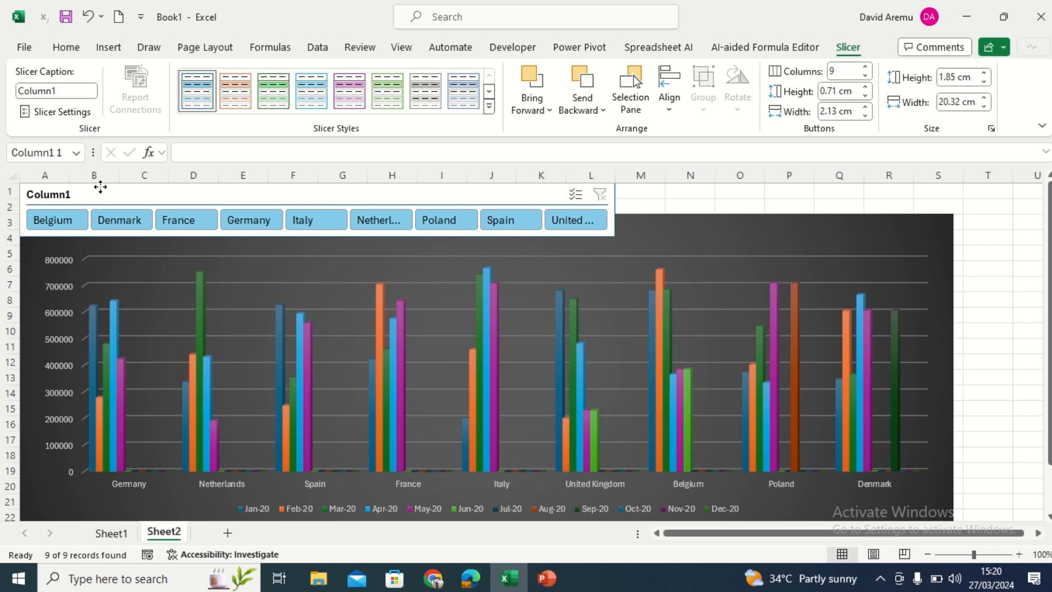
Step: Position the chart directly below the slicer and widen the slicer to match the chart's width, ending at about column S
{"action": "left_click_drag", "start_coordinate": [690, 214], "coordinate": [689, 248]}
{"action": "left_click", "coordinate": [613, 203]}
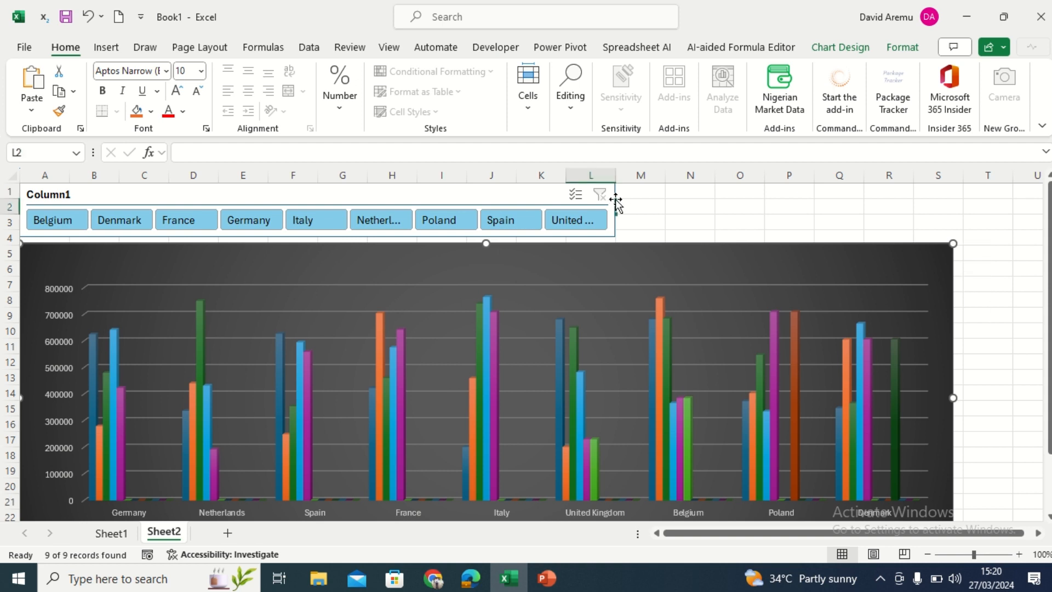
{"action": "left_click", "coordinate": [607, 235]}
{"action": "left_click_drag", "start_coordinate": [616, 210], "coordinate": [944, 205]}
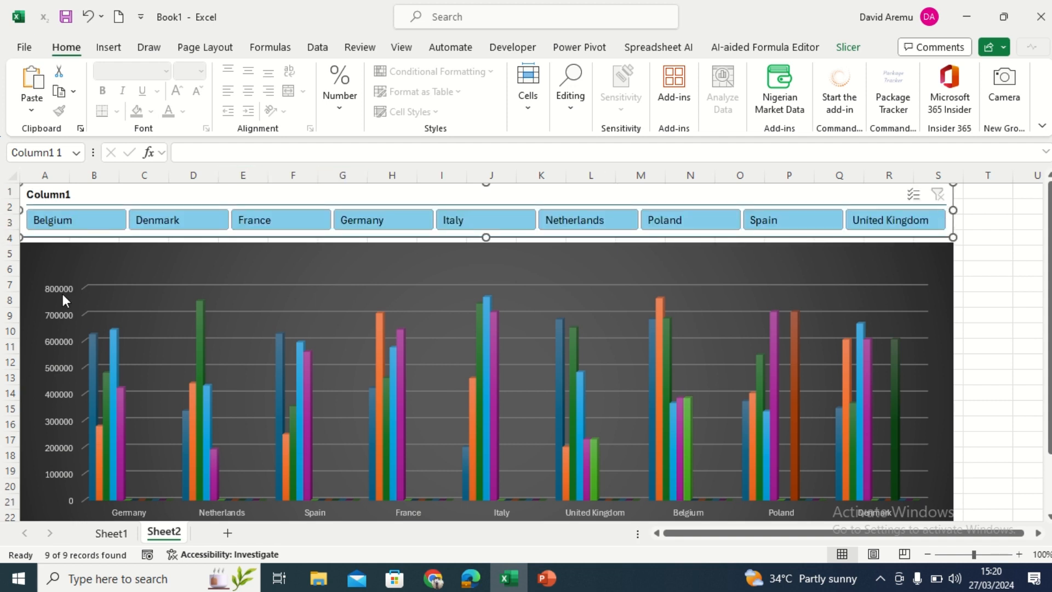
{"action": "left_click", "coordinate": [453, 263]}
{"action": "key", "text": "Up"}
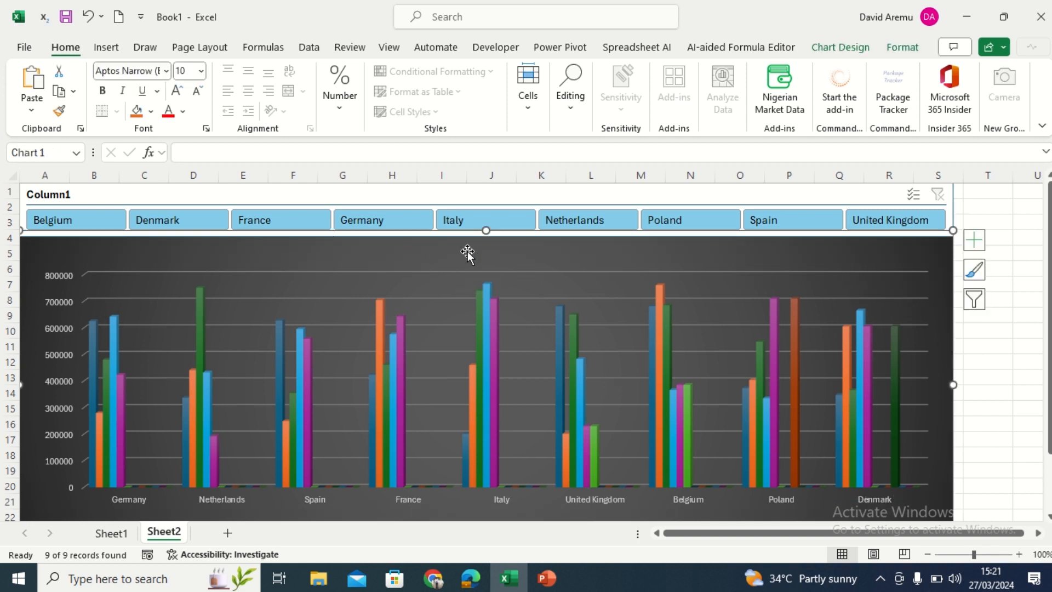
Step: Adjust the country slicer's lower edge so it meets the top of the chart, and deselect the slicer
{"action": "left_click", "coordinate": [486, 196]}
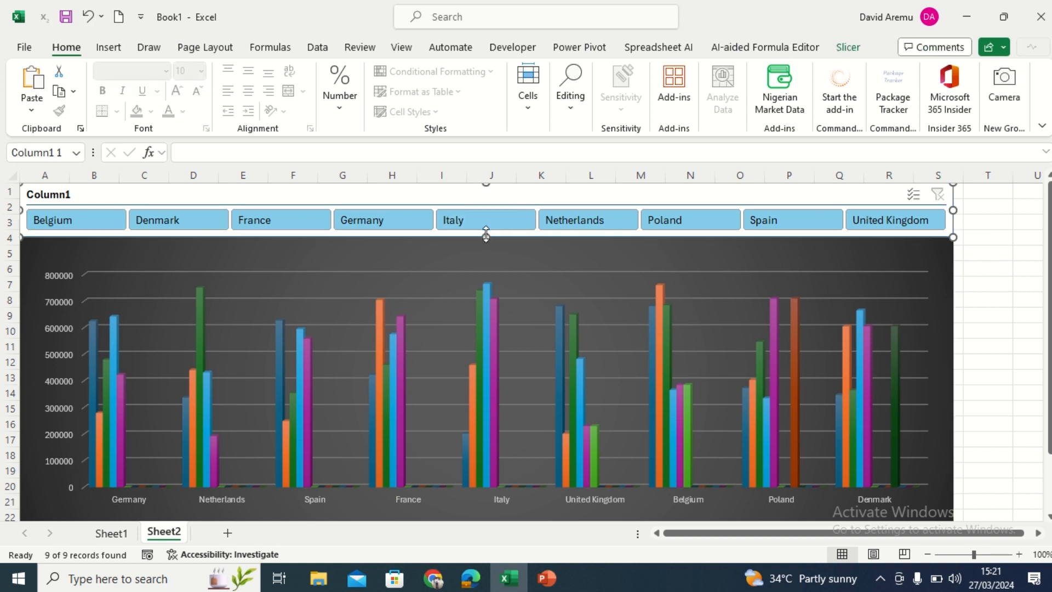
{"action": "left_click_drag", "start_coordinate": [484, 233], "coordinate": [486, 236]}
{"action": "left_click", "coordinate": [990, 292]}
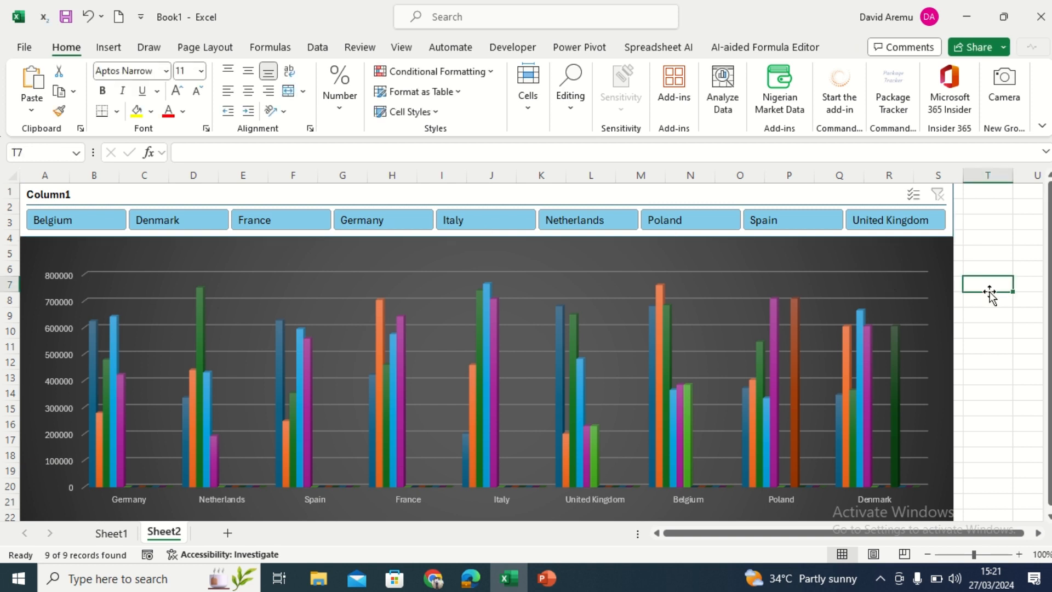
Step: Filter the chart by each country in turn, from Belgium through United Kingdom, and clear the slicer's filter
{"action": "left_click", "coordinate": [94, 221]}
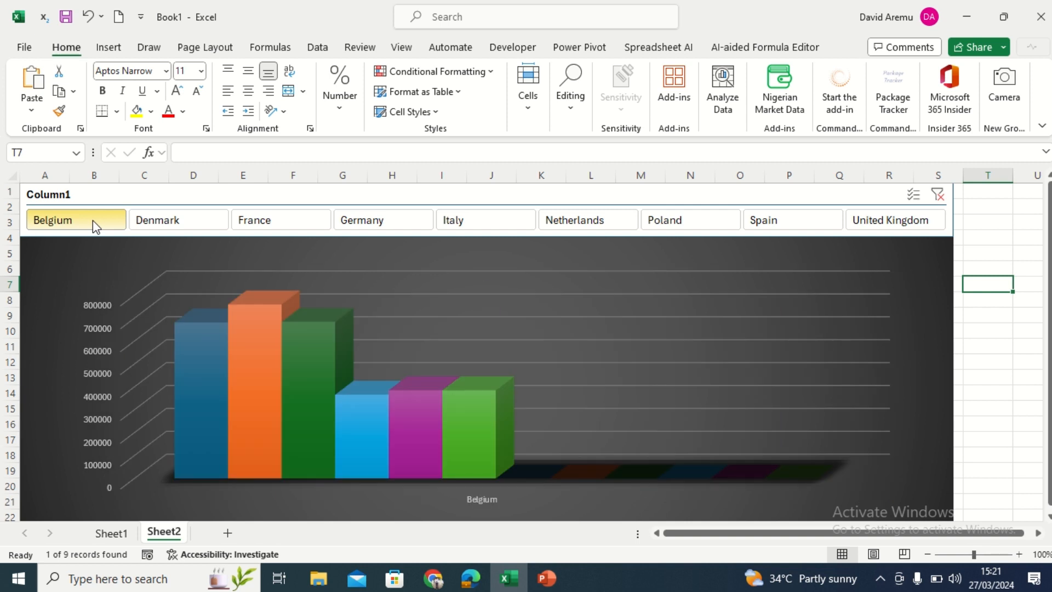
{"action": "left_click", "coordinate": [157, 228]}
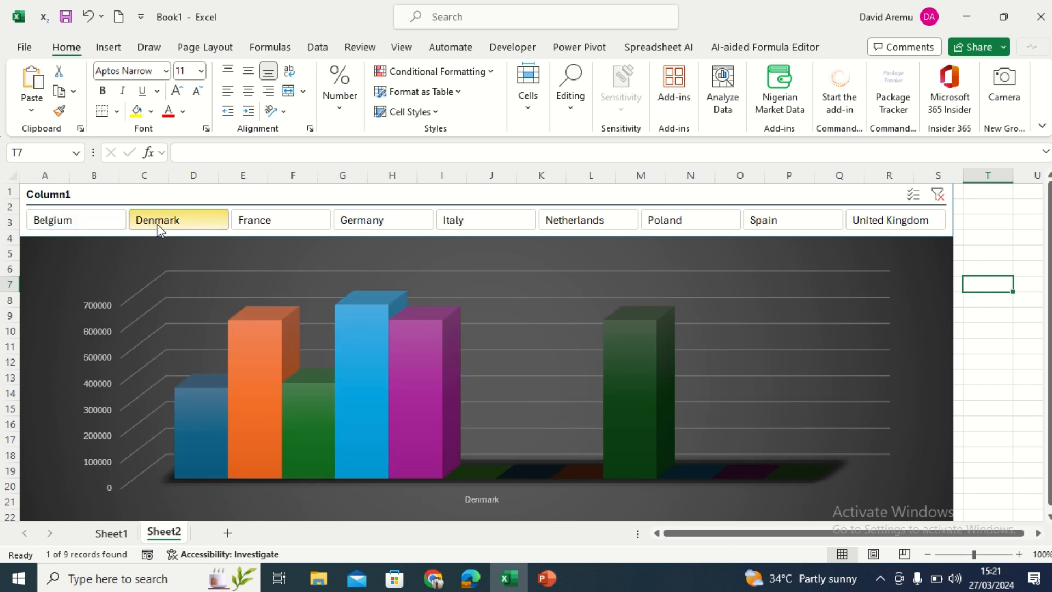
{"action": "left_click", "coordinate": [271, 225]}
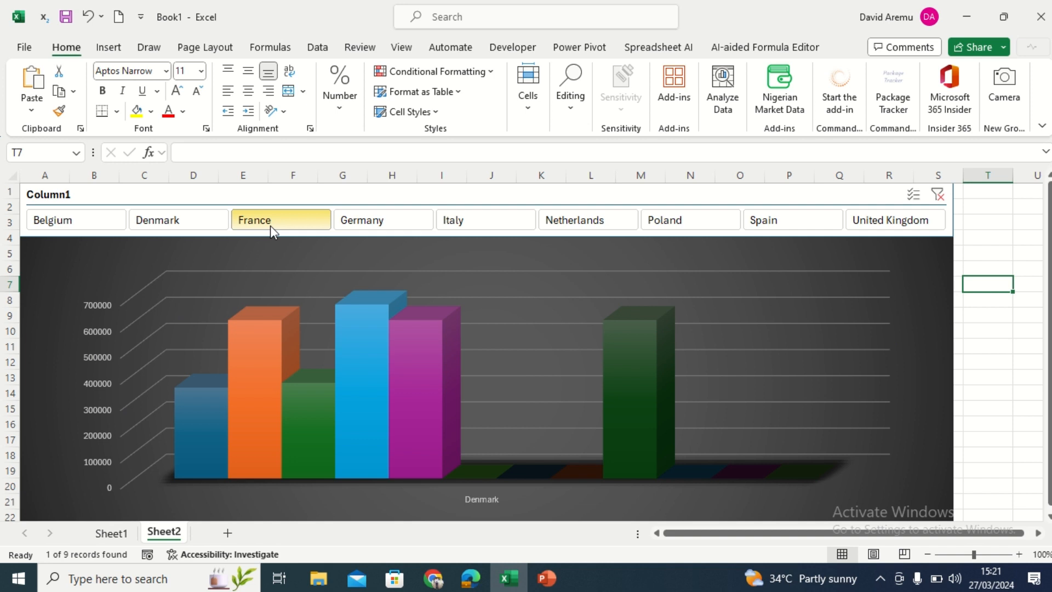
{"action": "left_click", "coordinate": [390, 216]}
{"action": "left_click", "coordinate": [469, 218]}
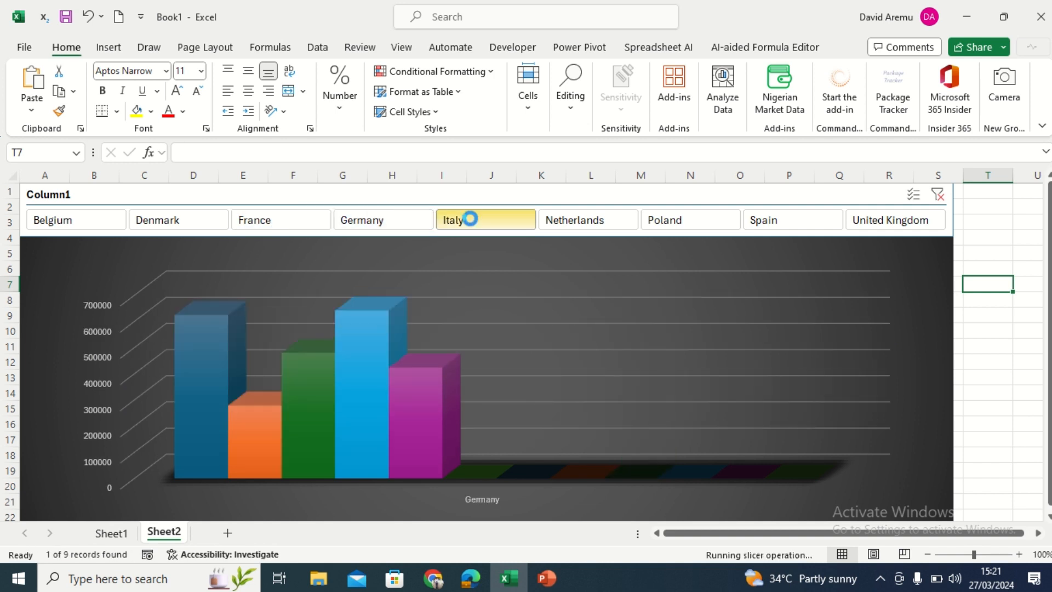
{"action": "left_click", "coordinate": [568, 222]}
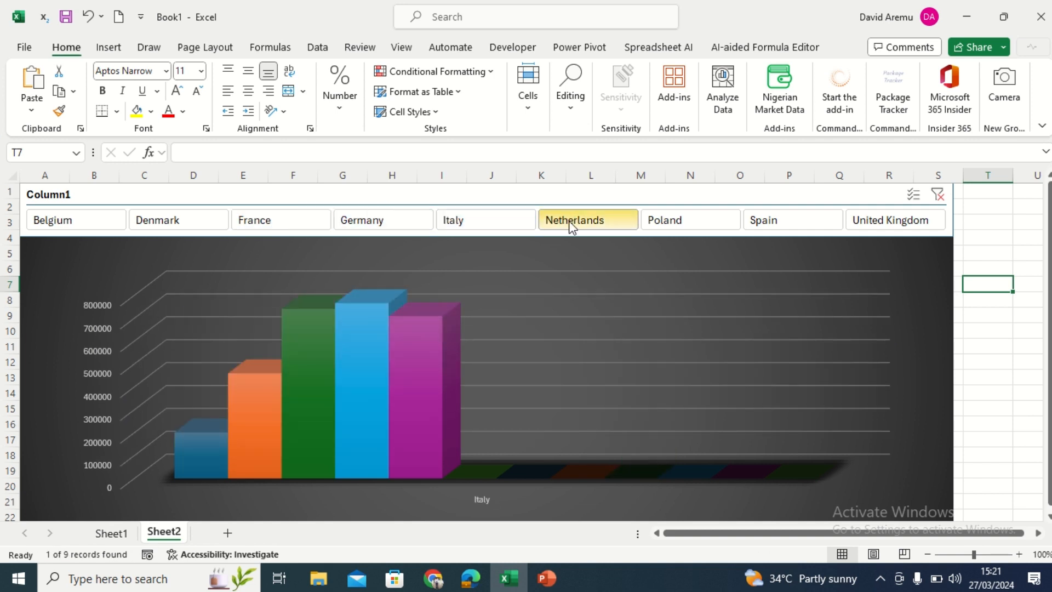
{"action": "left_click", "coordinate": [660, 225]}
{"action": "left_click", "coordinate": [782, 218]}
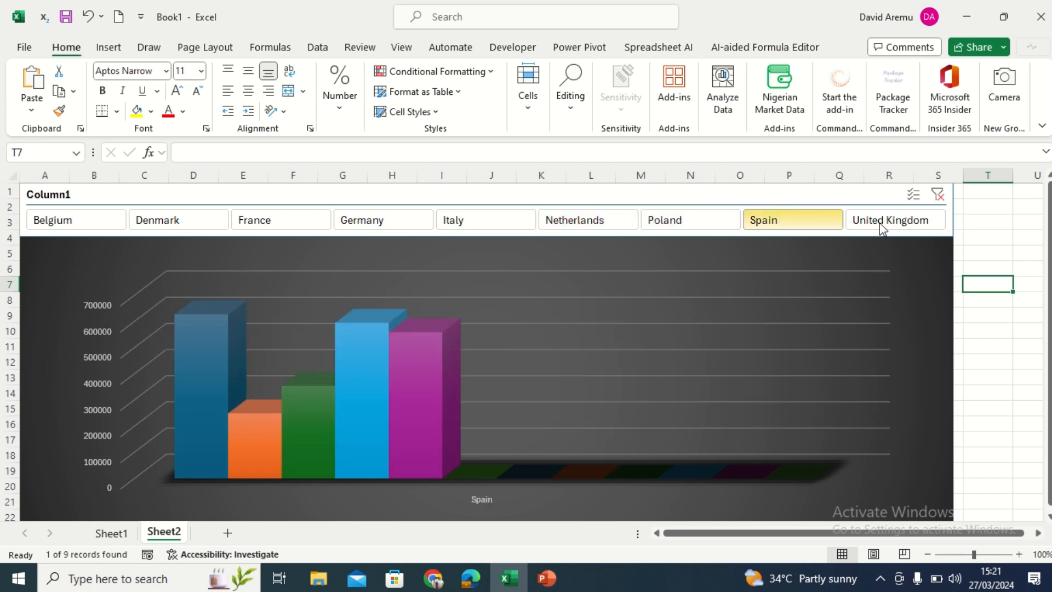
{"action": "left_click", "coordinate": [895, 227]}
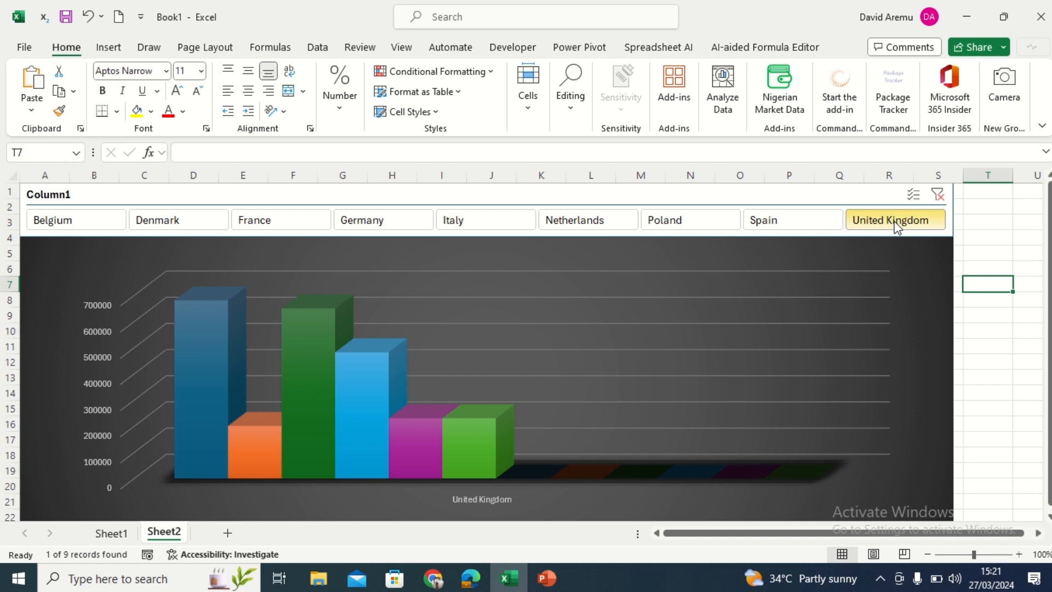
{"action": "left_click", "coordinate": [944, 200]}
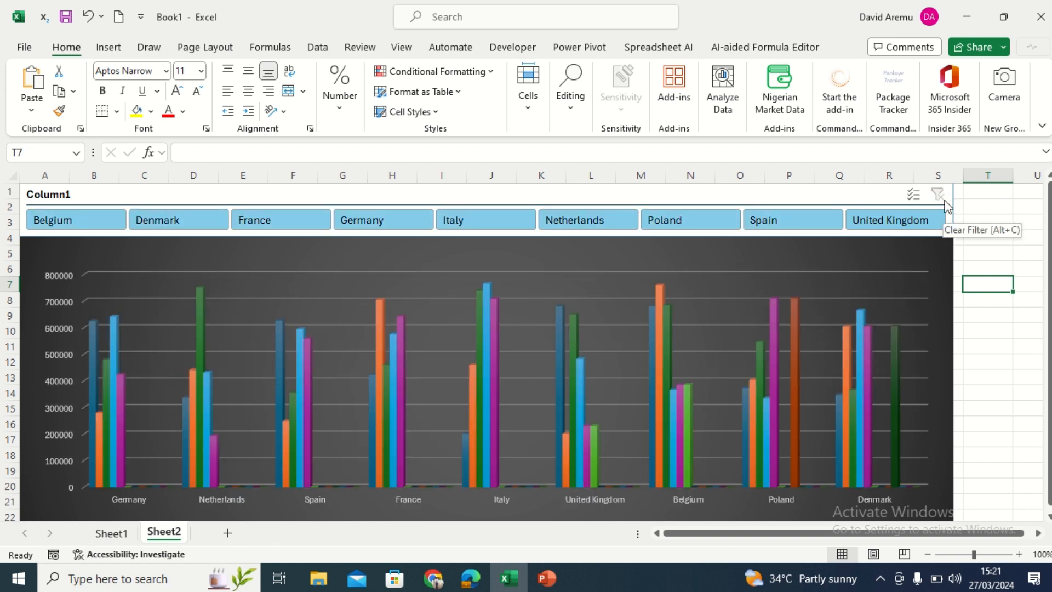
Step: Exclude Belgium and Germany from the chart with the country slicer, and clear the filter again
{"action": "left_click", "coordinate": [88, 228], "text": "ctrl"}
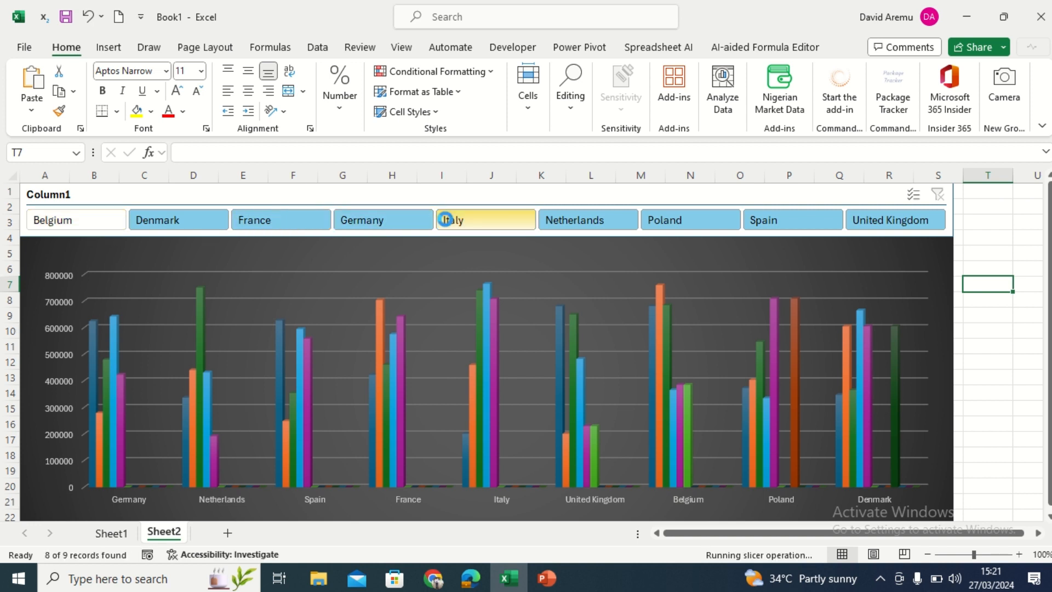
{"action": "left_click", "coordinate": [400, 217], "text": "ctrl"}
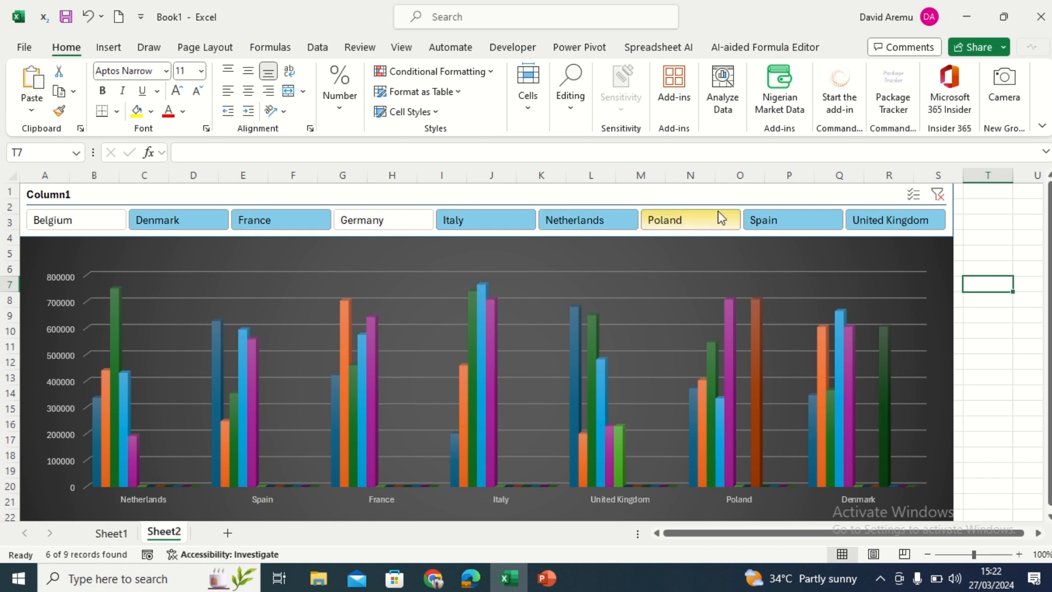
{"action": "left_click", "coordinate": [941, 201]}
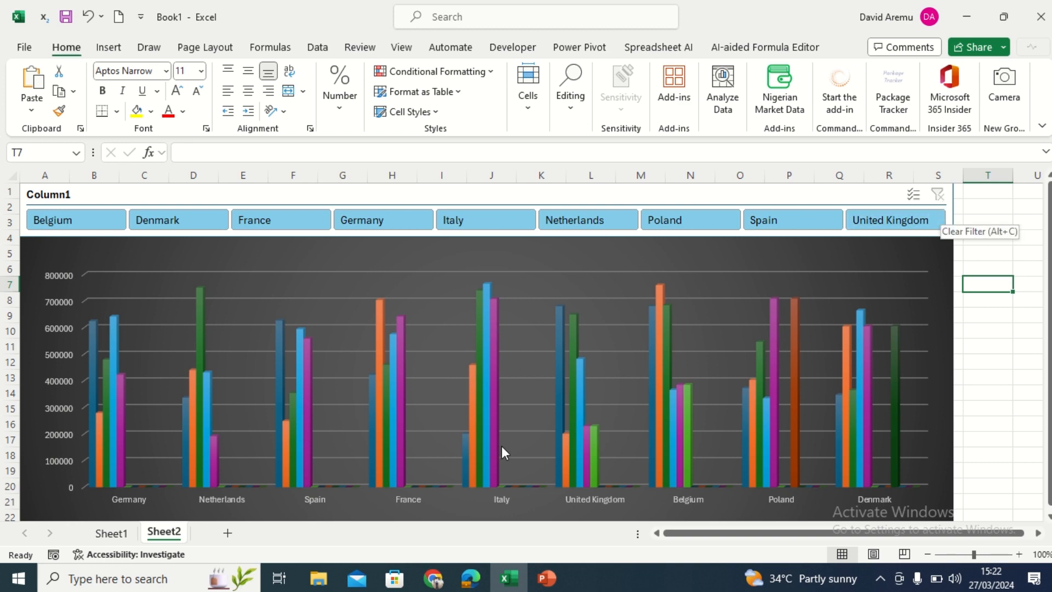
Step: Set the product in Sheet1 cell I18 to Product A and check the updated chart on Sheet2
{"action": "left_click", "coordinate": [113, 532]}
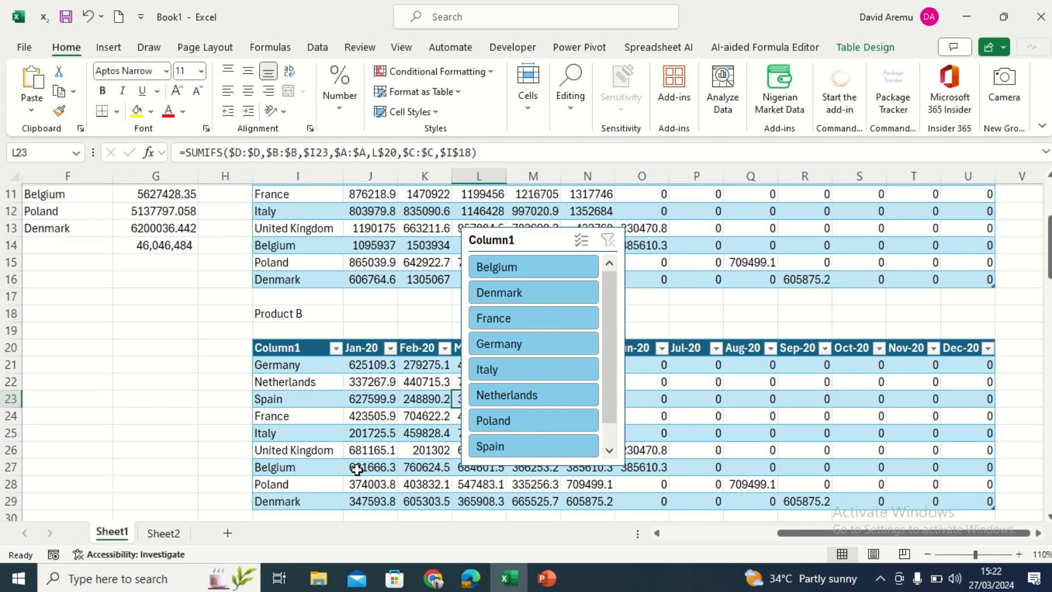
{"action": "left_click", "coordinate": [293, 319]}
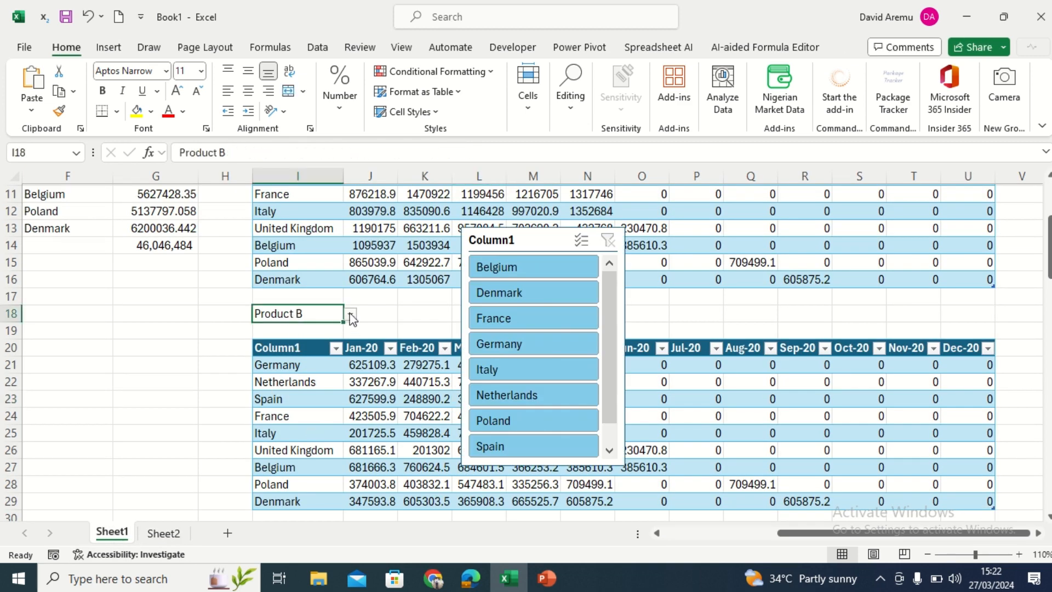
{"action": "left_click", "coordinate": [351, 315]}
{"action": "left_click", "coordinate": [312, 329]}
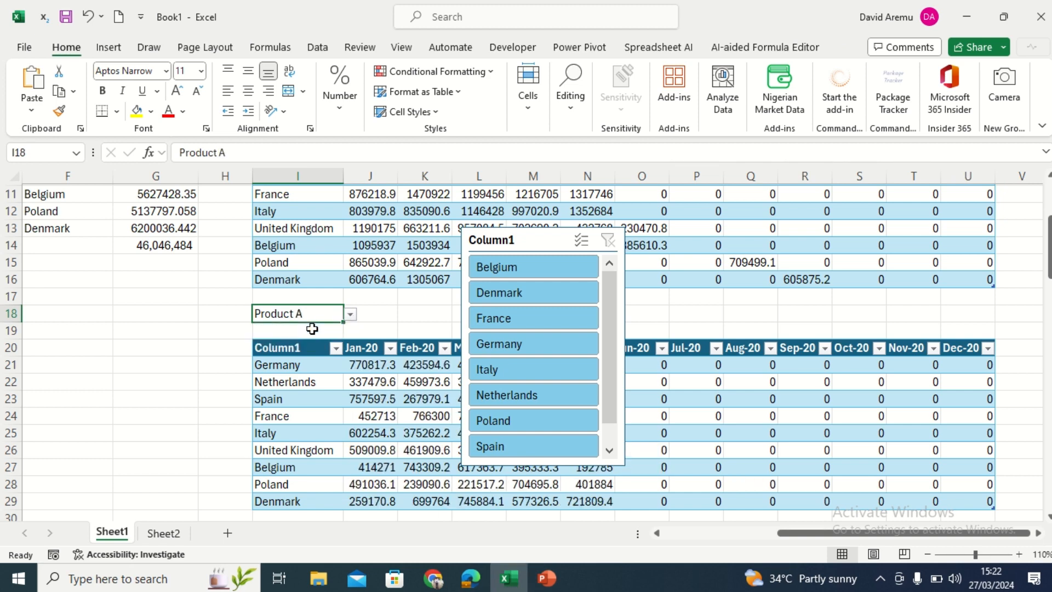
{"action": "left_click", "coordinate": [163, 533]}
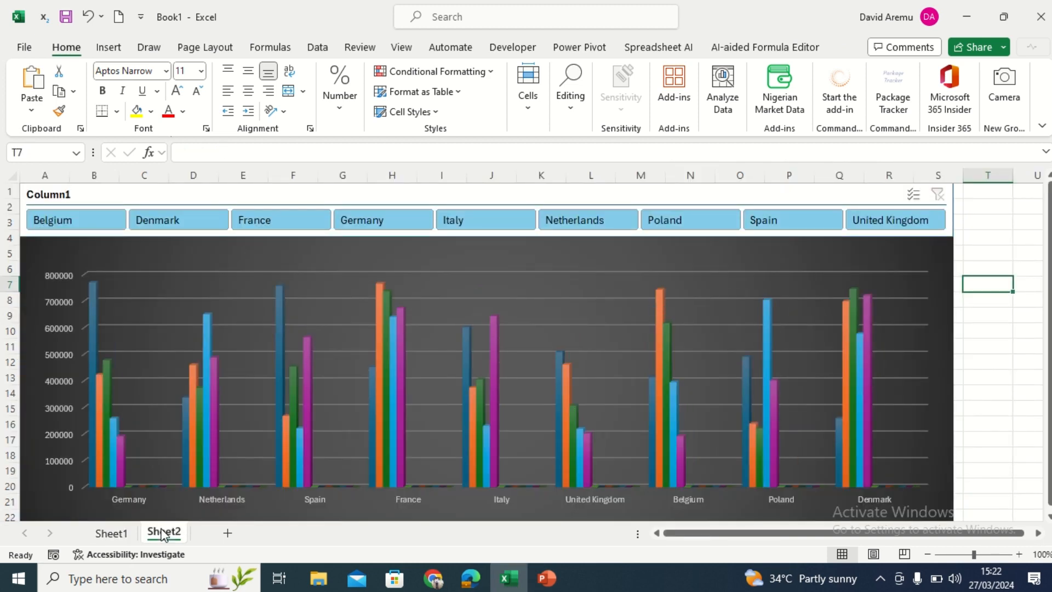
{"action": "left_click", "coordinate": [112, 534]}
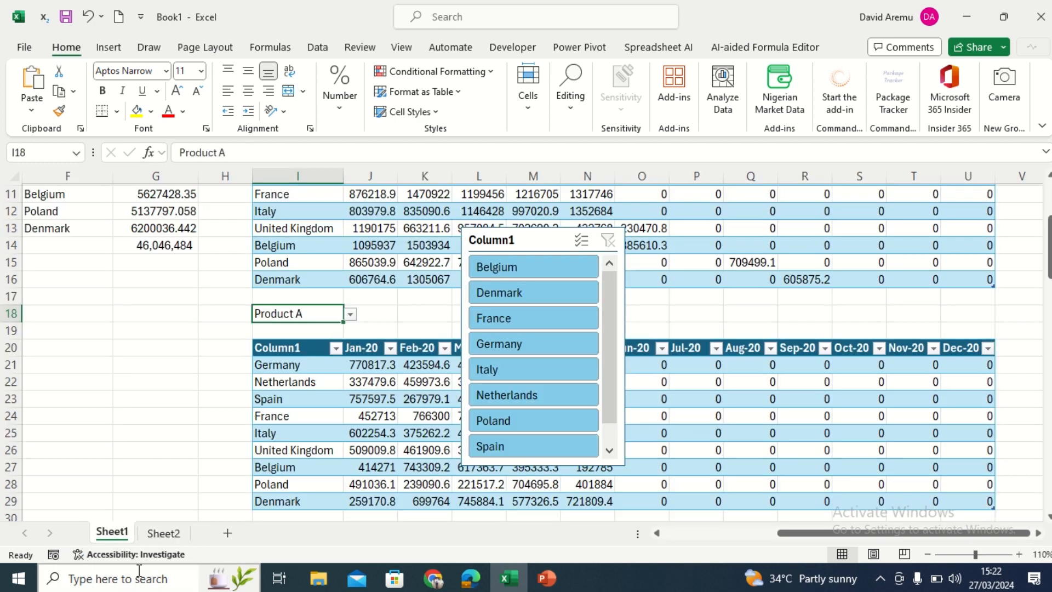
{"action": "left_click", "coordinate": [165, 534]}
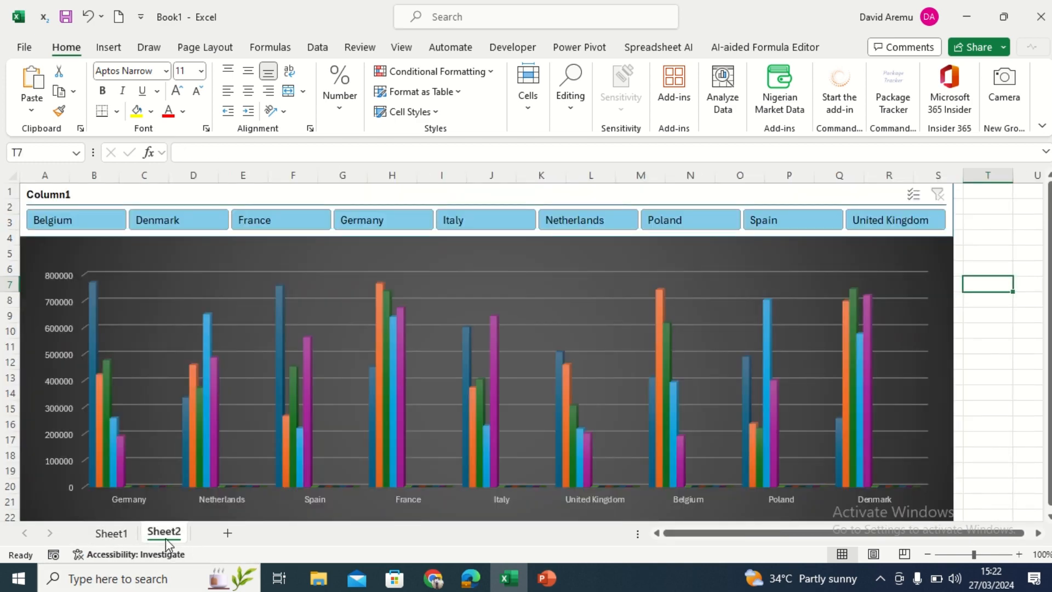
Step: Apply the grey slicer style from the Light group to the country slicer on Sheet2
{"action": "left_click", "coordinate": [35, 193]}
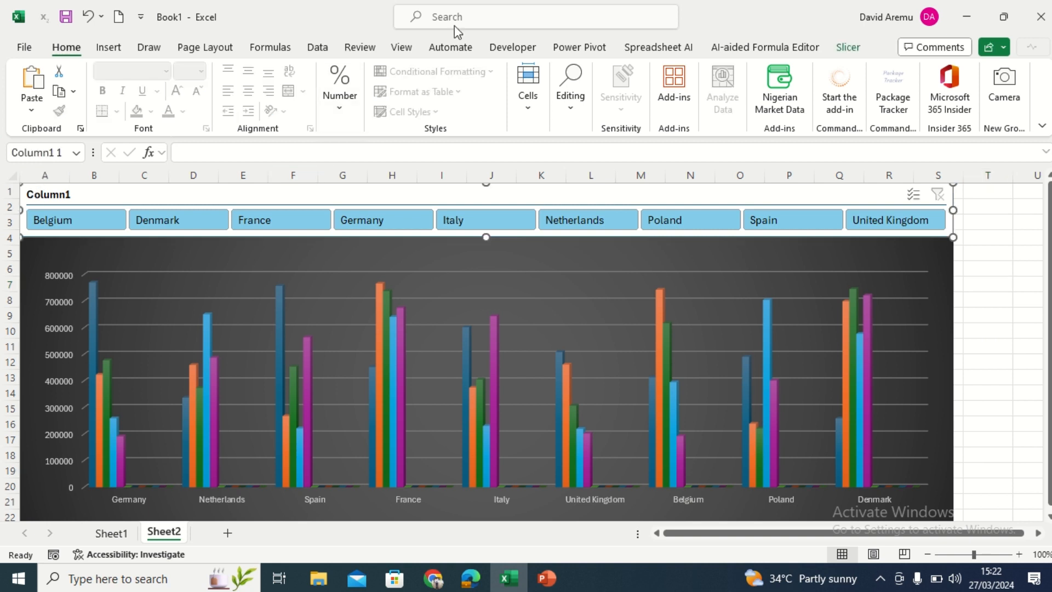
{"action": "left_click", "coordinate": [848, 47]}
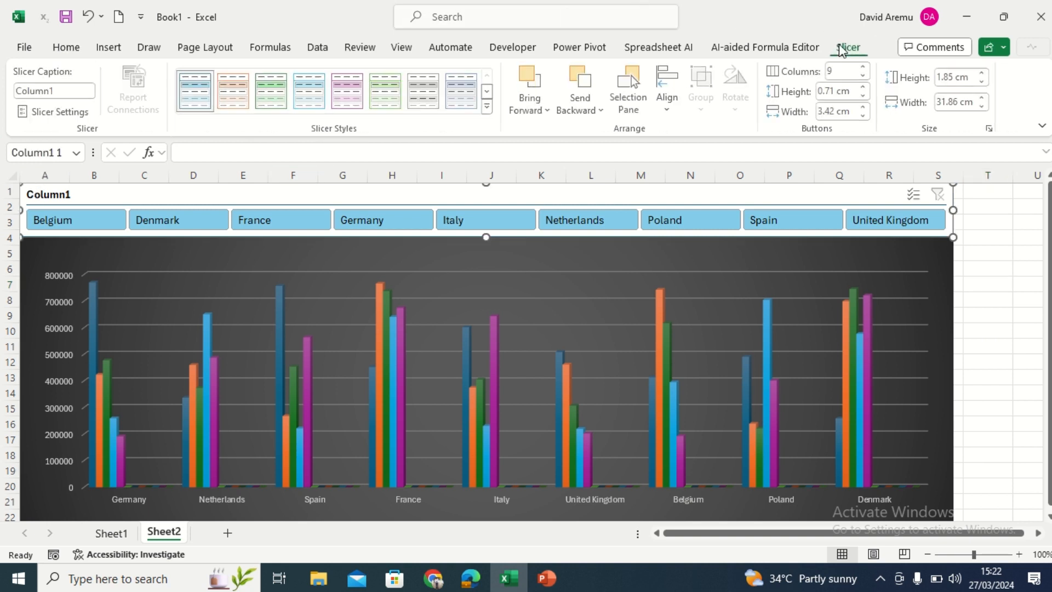
{"action": "left_click", "coordinate": [489, 108]}
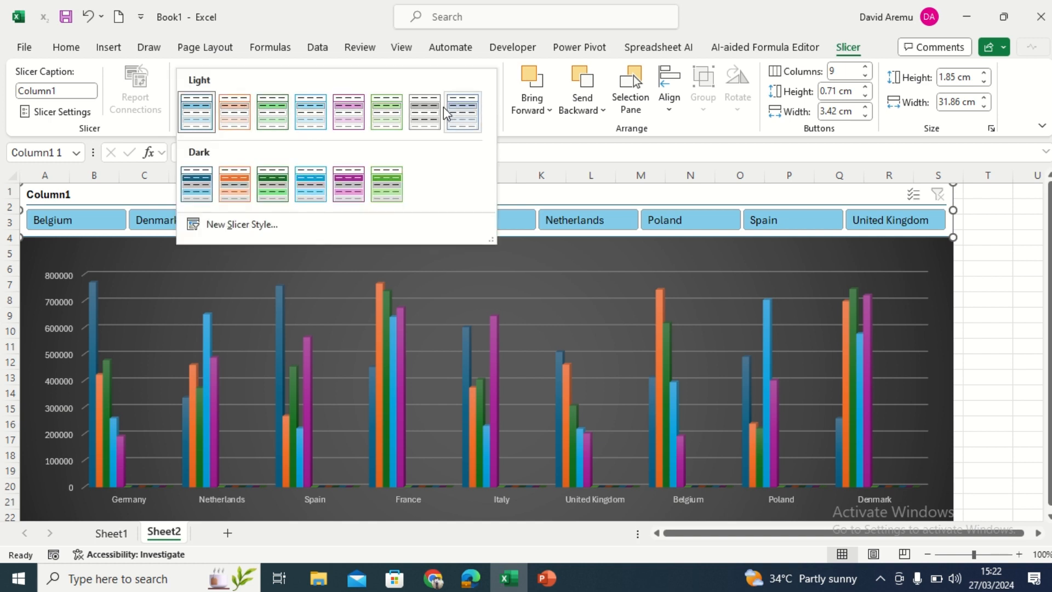
{"action": "left_click", "coordinate": [422, 116]}
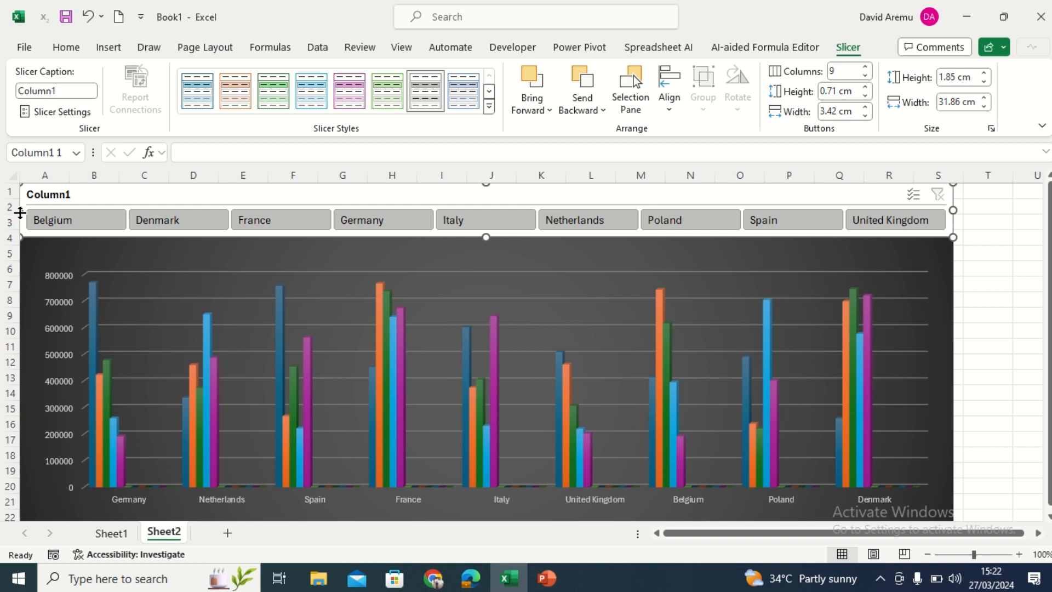
Step: Narrow the Sheet2 slicer from its left side so it starts at column D, leaving cells A1:C3 free
{"action": "left_click", "coordinate": [49, 207]}
{"action": "left_click_drag", "start_coordinate": [53, 206], "coordinate": [52, 207]}
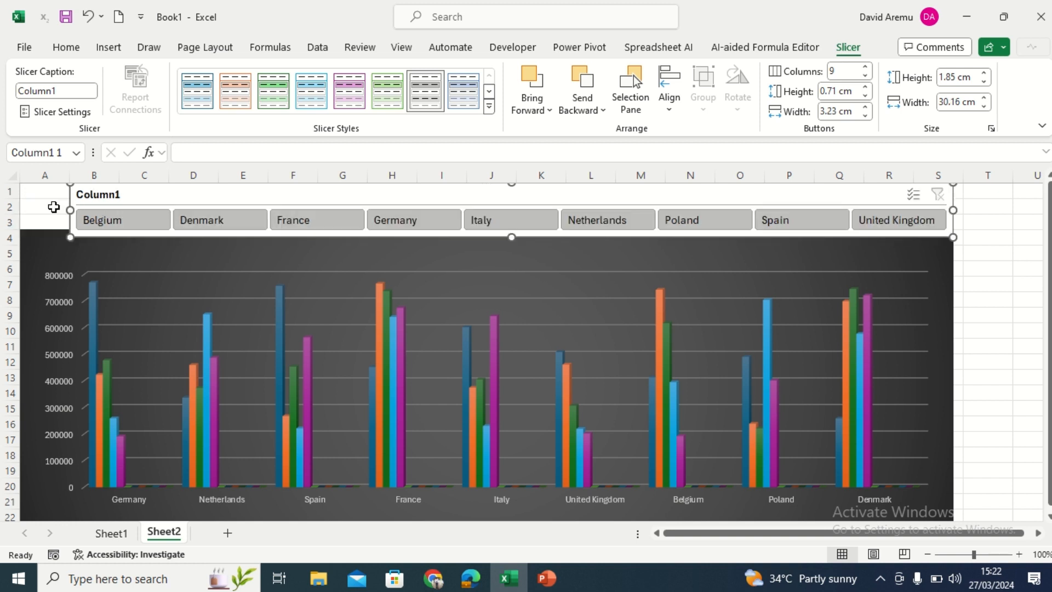
{"action": "left_click", "coordinate": [54, 208]}
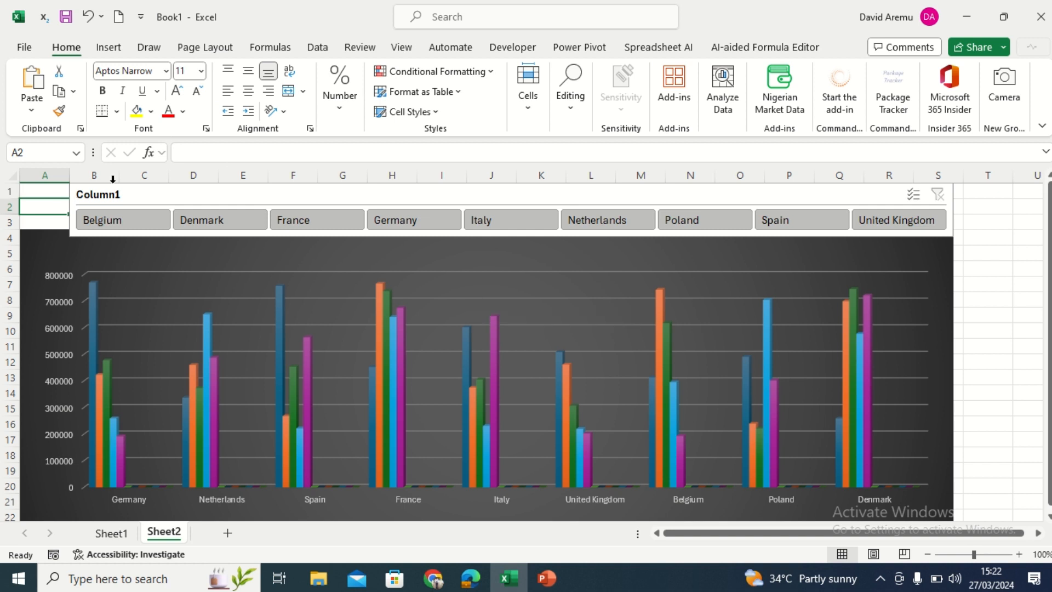
{"action": "left_click", "coordinate": [68, 207]}
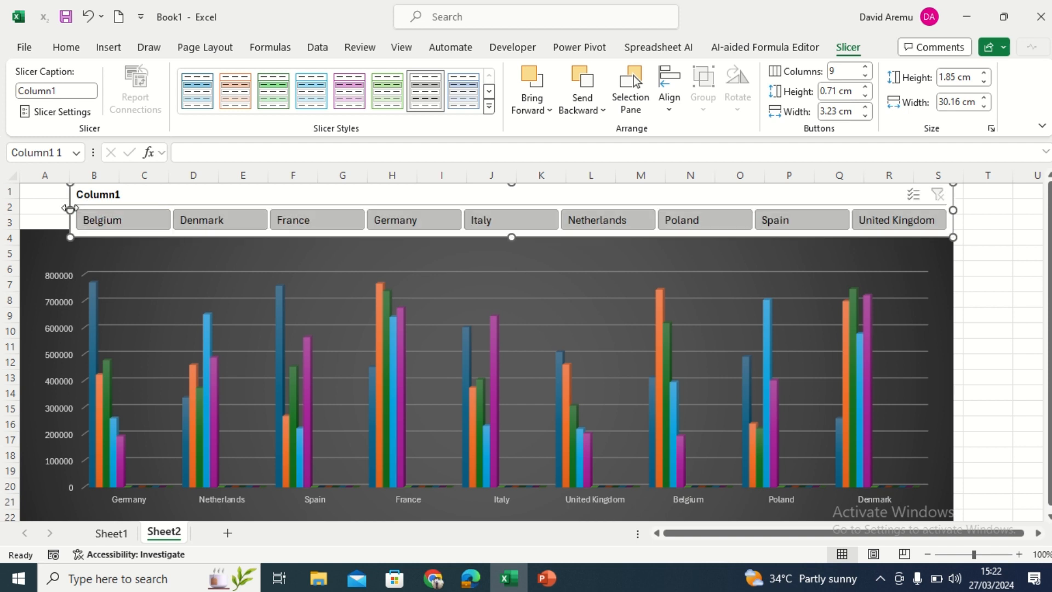
{"action": "left_click_drag", "start_coordinate": [68, 208], "coordinate": [119, 207]}
{"action": "left_click", "coordinate": [991, 286]}
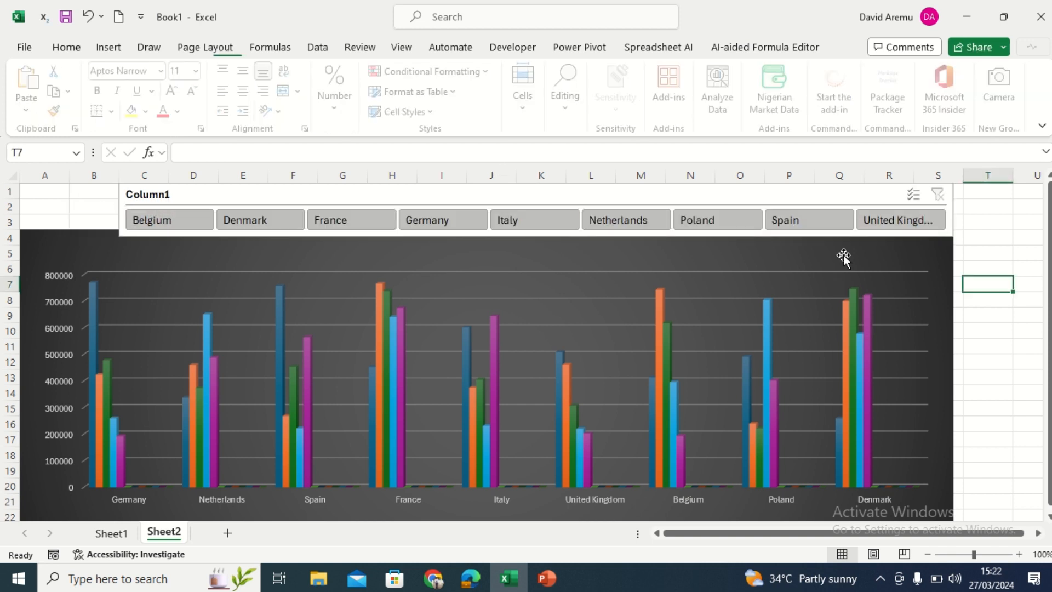
{"action": "left_click", "coordinate": [117, 196]}
{"action": "left_click", "coordinate": [124, 206]}
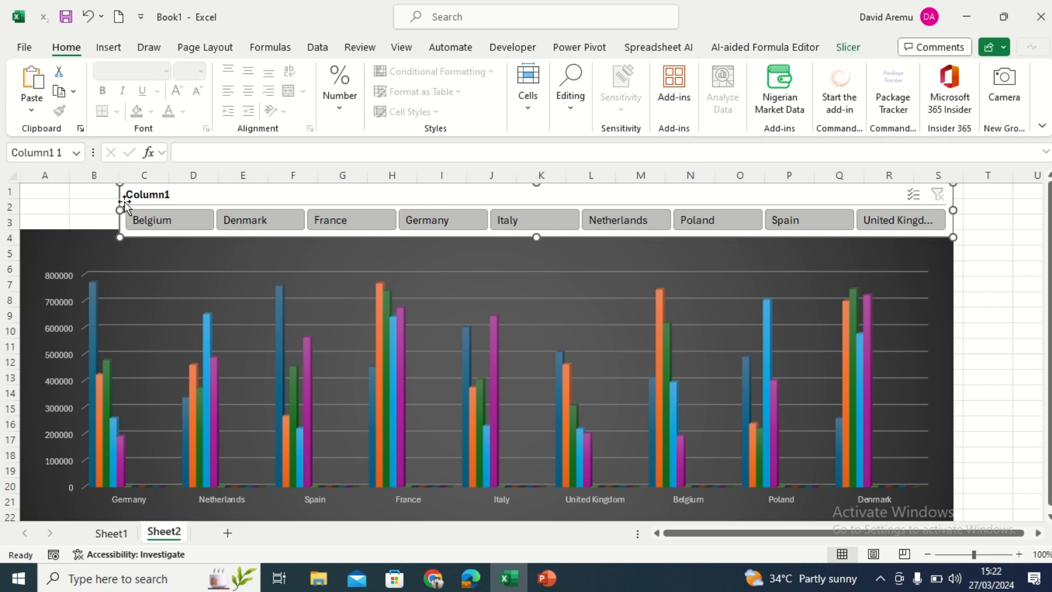
{"action": "left_click_drag", "start_coordinate": [124, 206], "coordinate": [174, 207]}
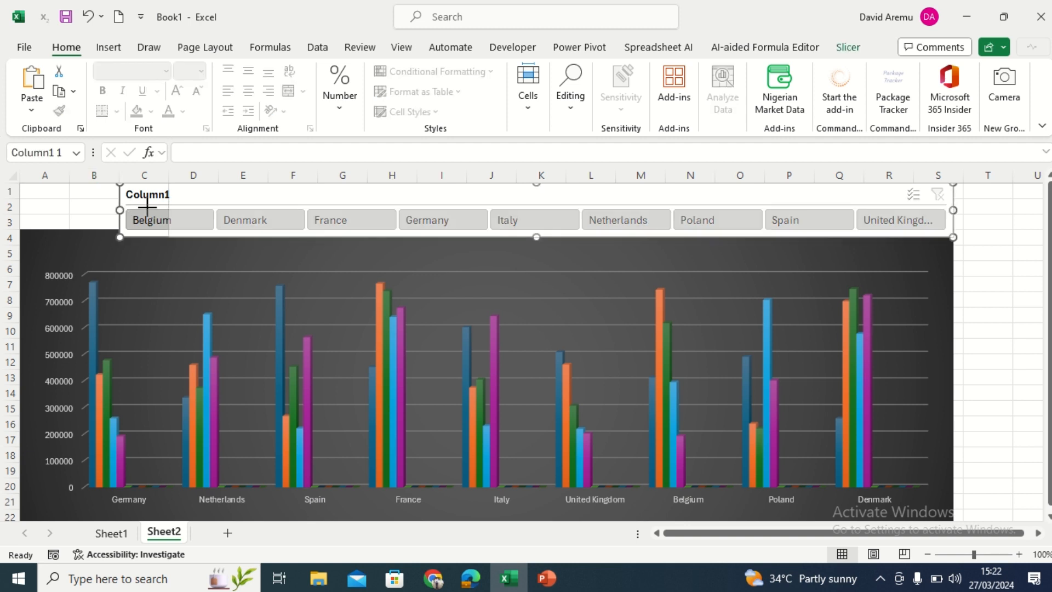
{"action": "left_click", "coordinate": [55, 207]}
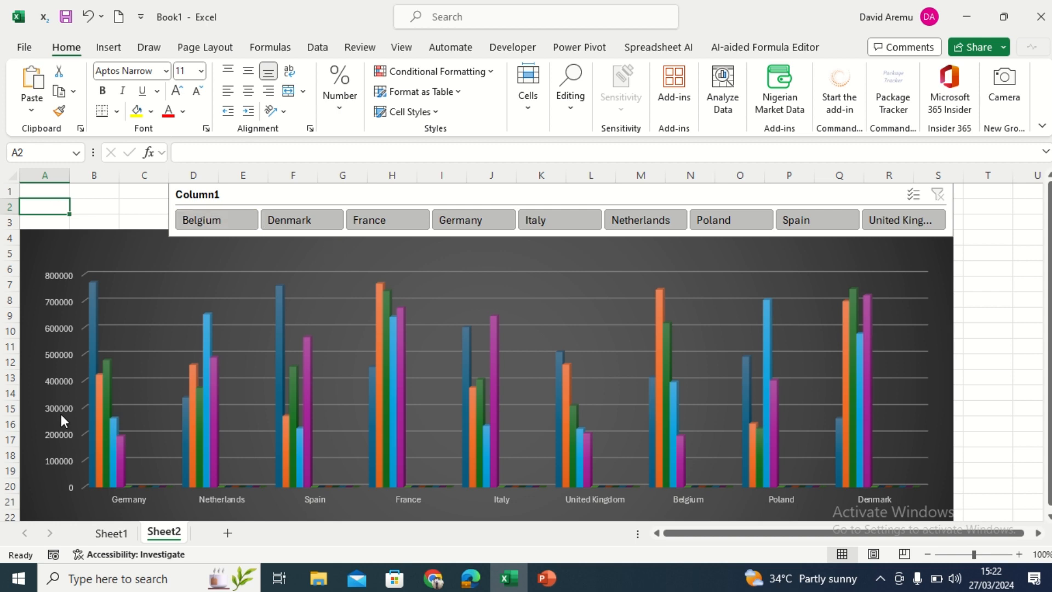
Step: Delete the original country slicer that covers the summary tables on Sheet1
{"action": "left_click", "coordinate": [112, 531]}
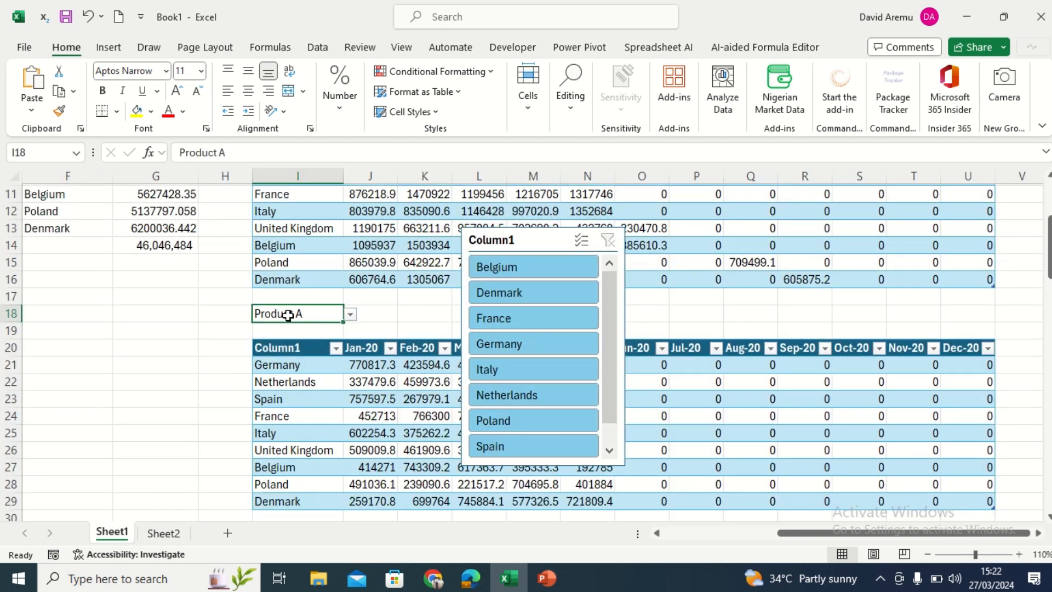
{"action": "left_click", "coordinate": [502, 235]}
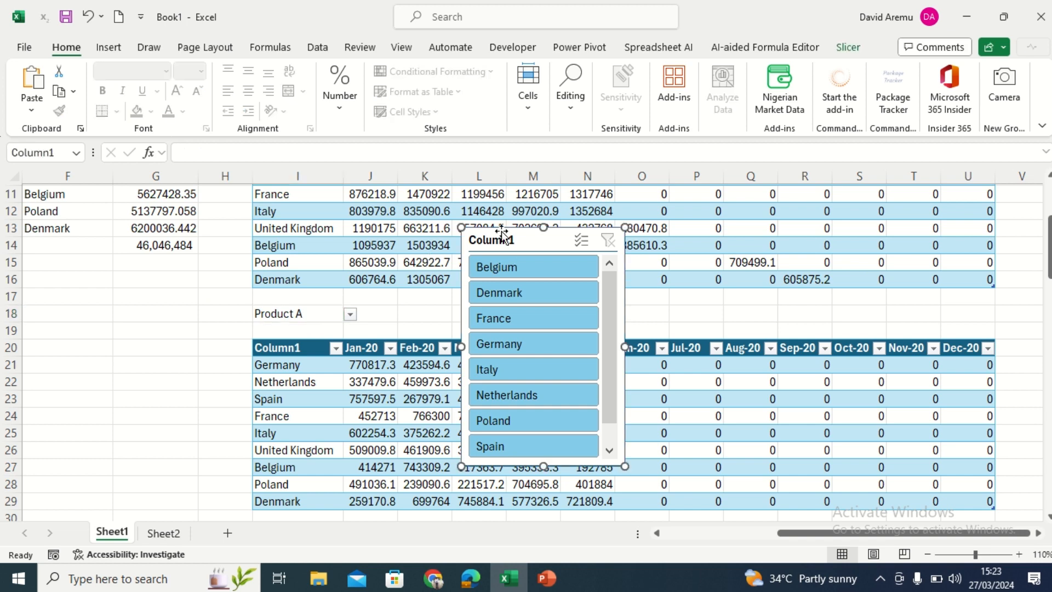
{"action": "key", "text": "Delete"}
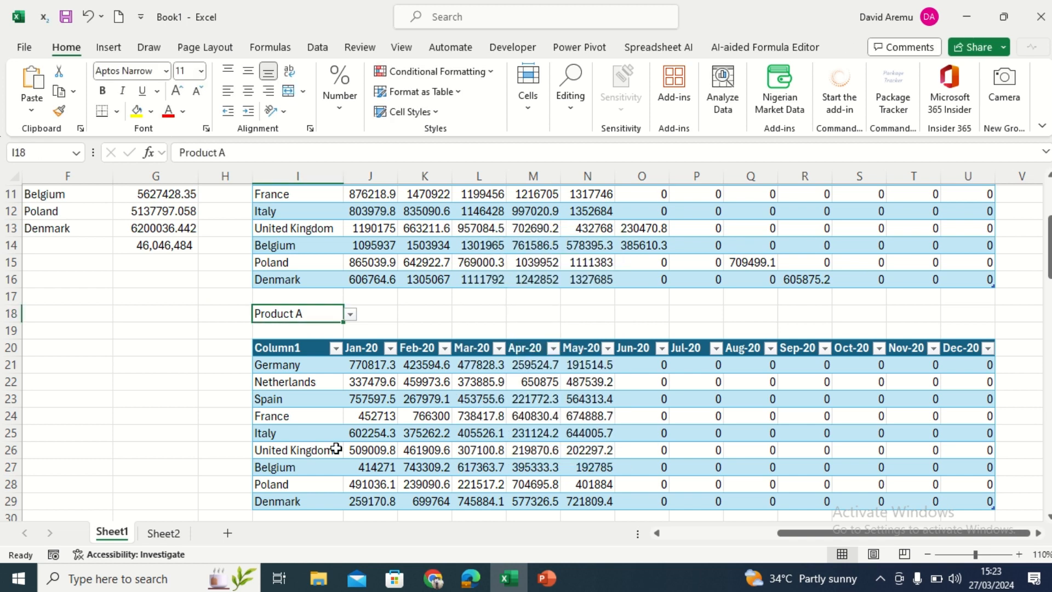
Step: Change the product criterion of the SUMIFS formula in Sheet1 cell J21 to the absolute reference Sheet2!$A$2
{"action": "left_click", "coordinate": [164, 532]}
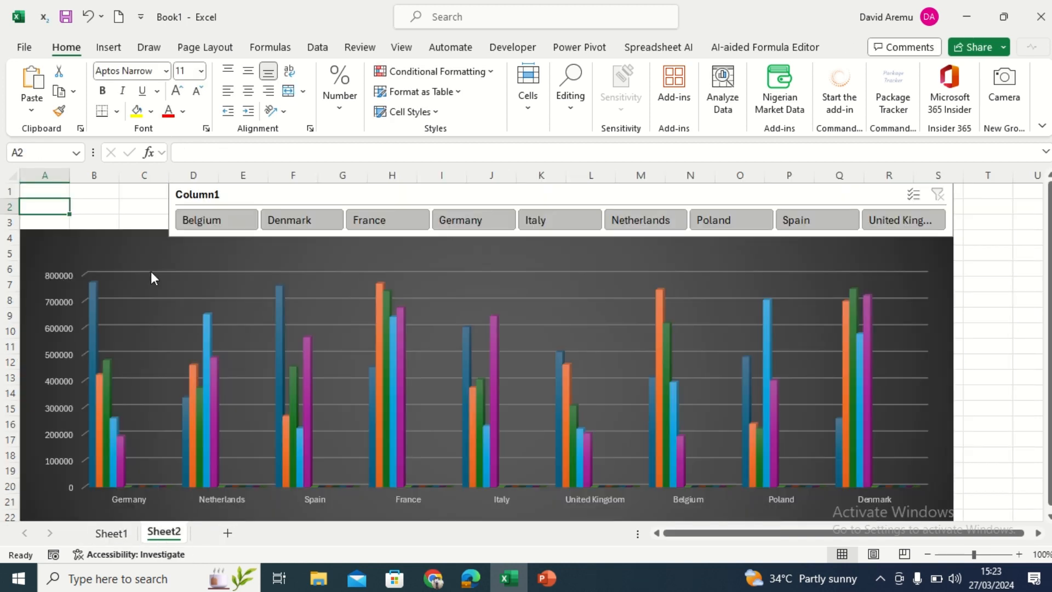
{"action": "left_click", "coordinate": [115, 195]}
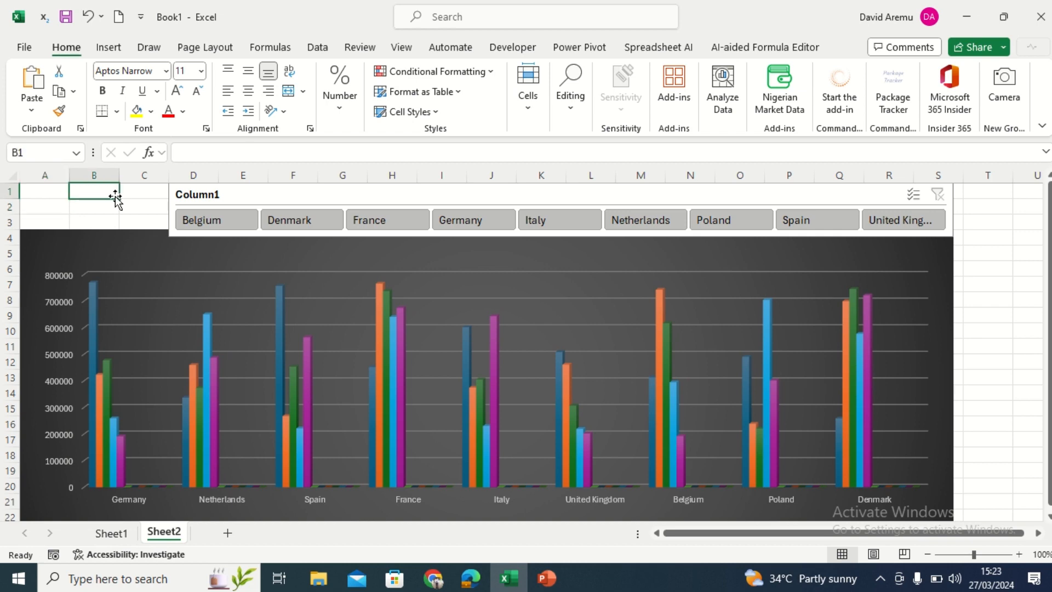
{"action": "left_click", "coordinate": [113, 533]}
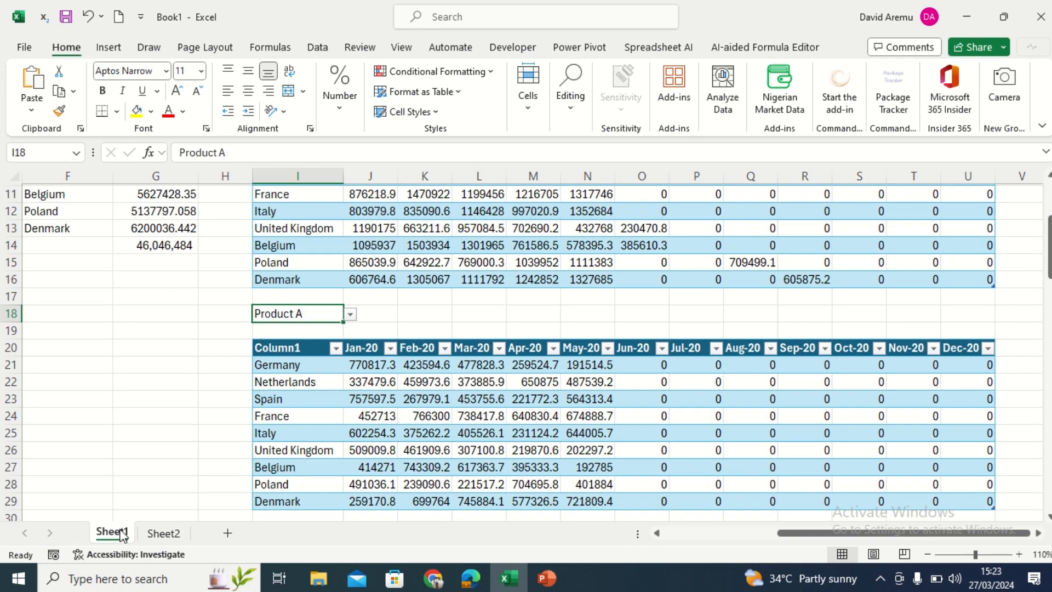
{"action": "left_click", "coordinate": [381, 372]}
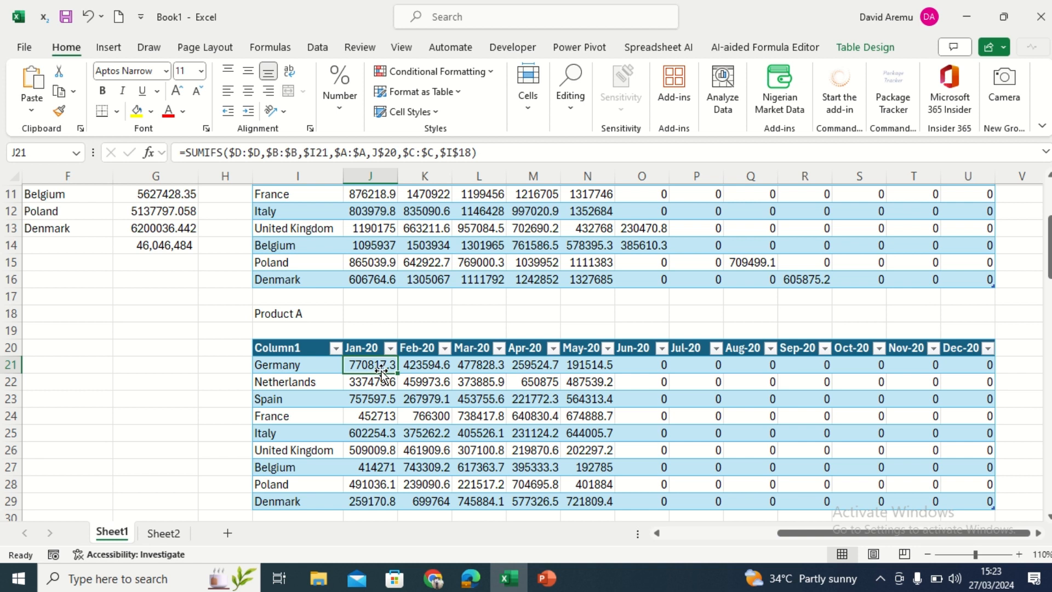
{"action": "left_click", "coordinate": [471, 151]}
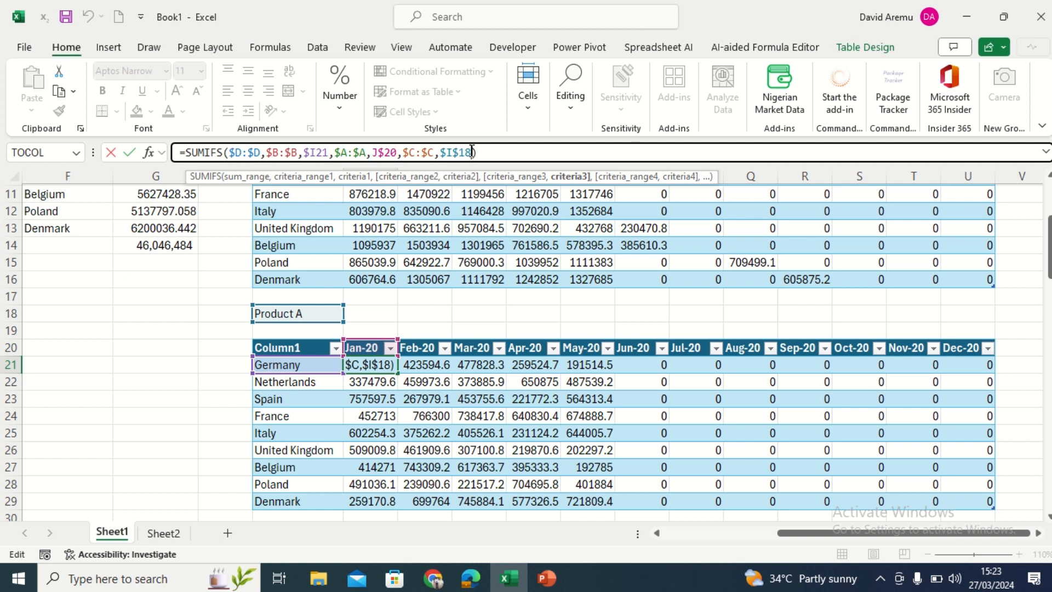
{"action": "key", "text": "BackSpace"}
{"action": "key", "text": "BackSpace"}
{"action": "key", "text": "BackSpace"}
{"action": "key", "text": "BackSpace"}
{"action": "key", "text": "BackSpace"}
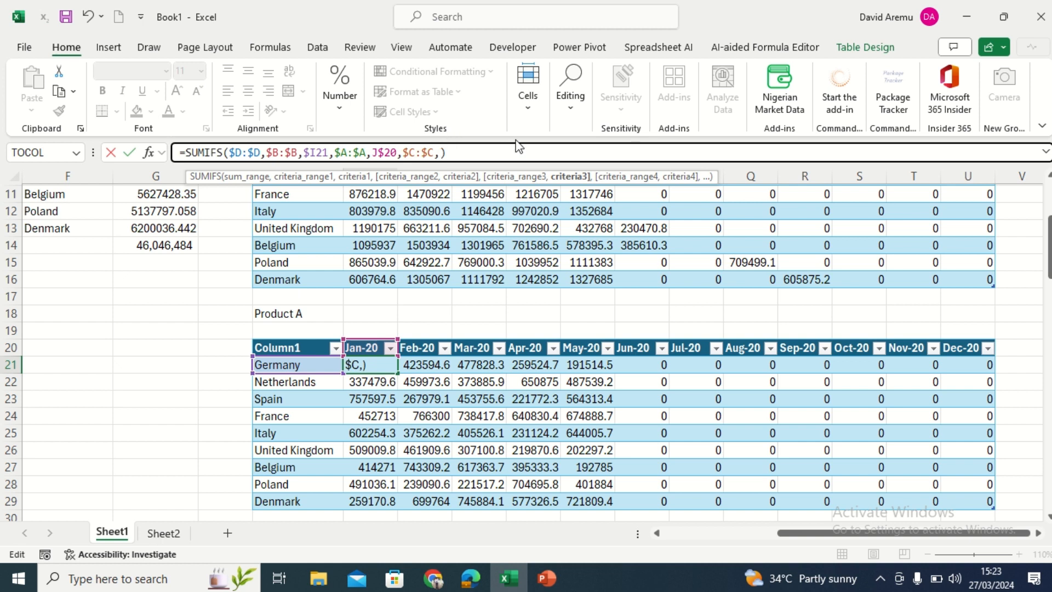
{"action": "key", "text": "Delete"}
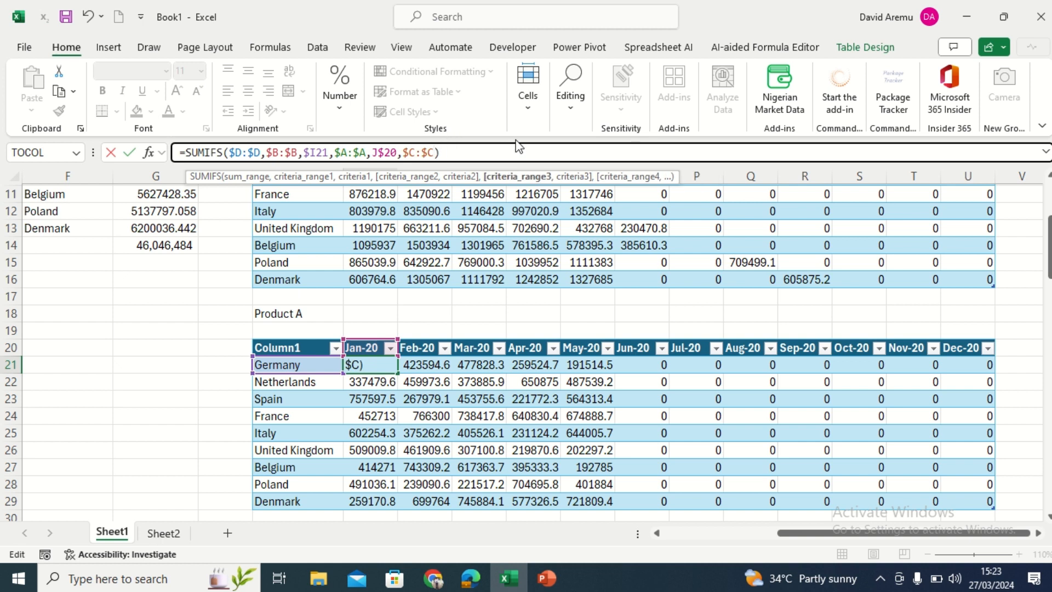
{"action": "type", "text": ","}
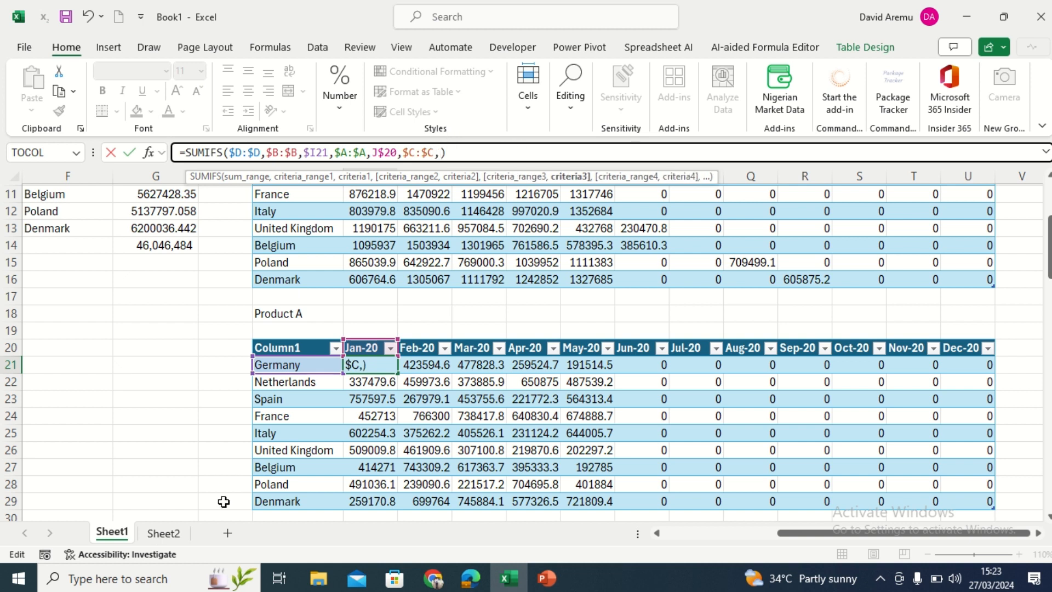
{"action": "left_click", "coordinate": [172, 533]}
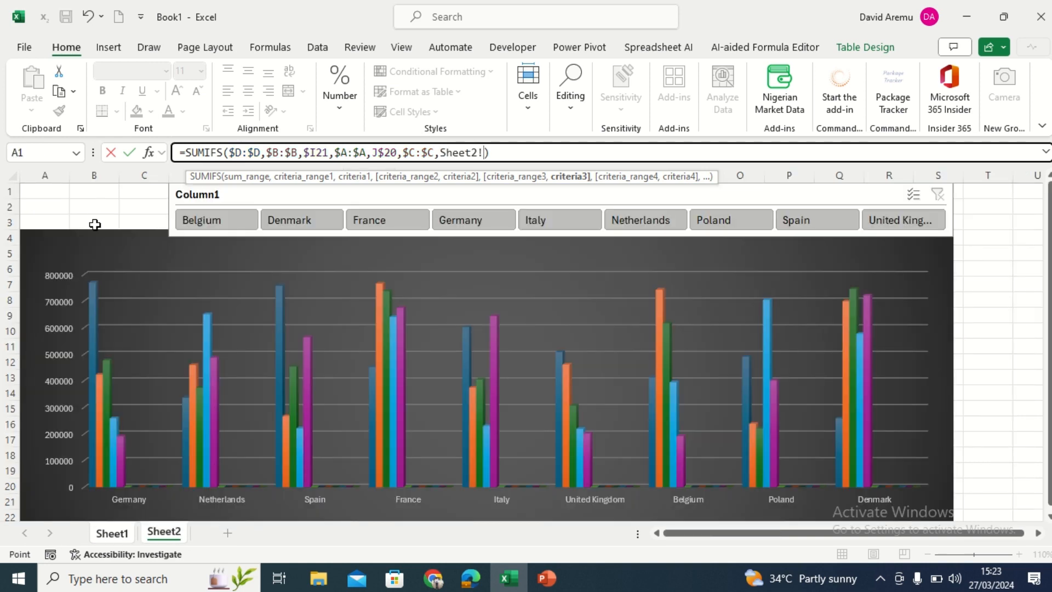
{"action": "left_click", "coordinate": [51, 206]}
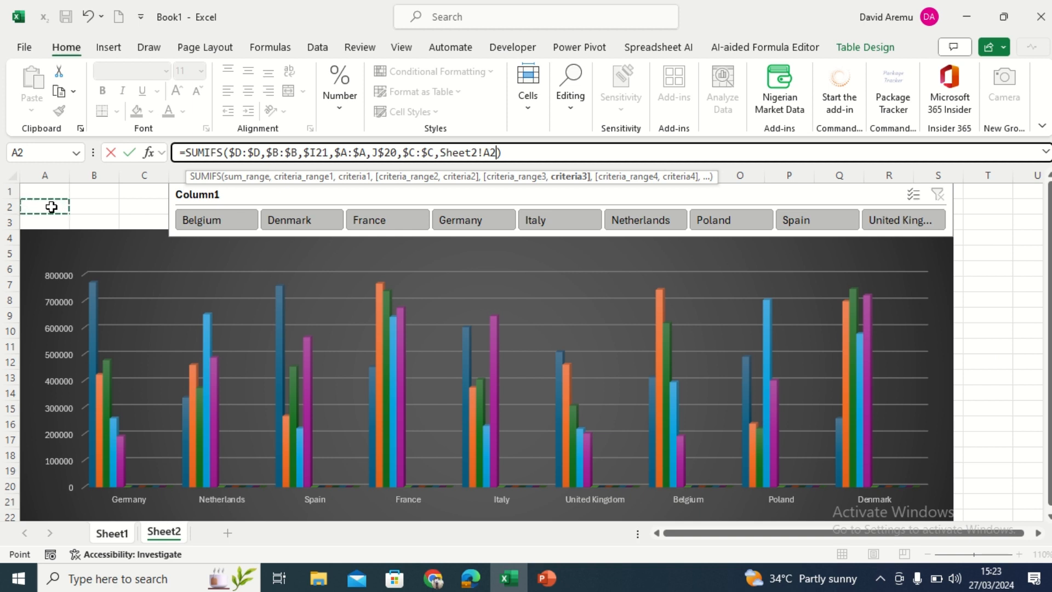
{"action": "key", "text": "F4"}
{"action": "key", "text": "Return"}
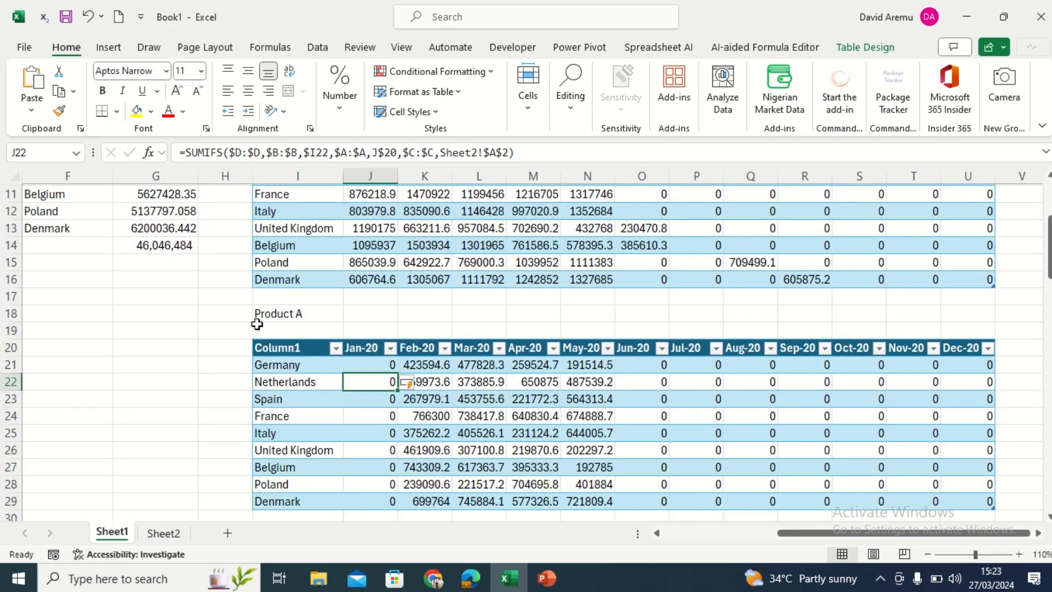
Step: Check the January formula in Sheet1 cell J21 against the chart and the empty product cell on Sheet2
{"action": "left_click", "coordinate": [364, 365]}
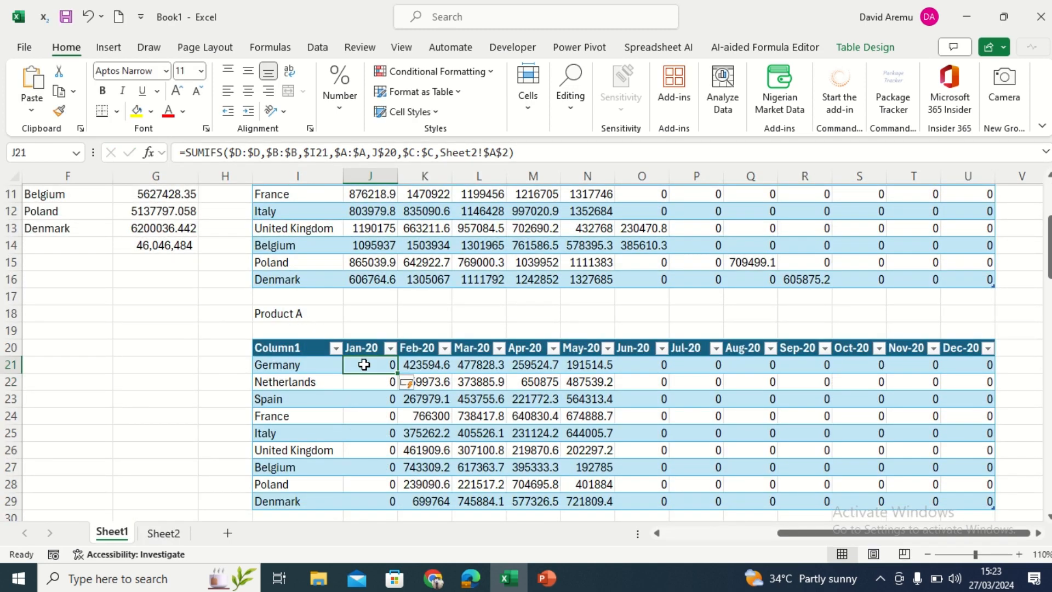
{"action": "left_click", "coordinate": [283, 313]}
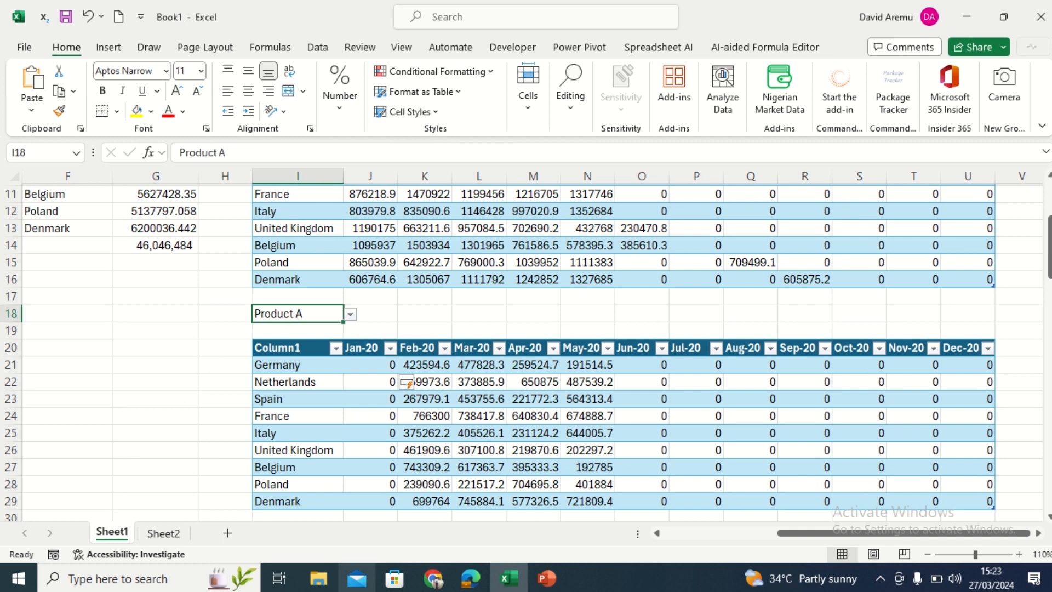
{"action": "left_click", "coordinate": [163, 533]}
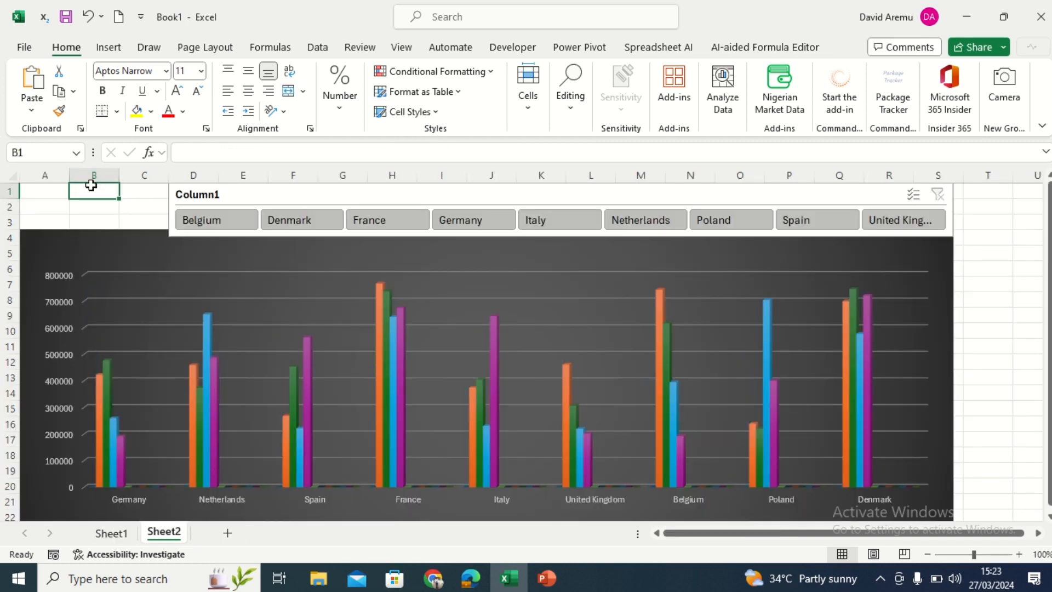
{"action": "left_click", "coordinate": [72, 205]}
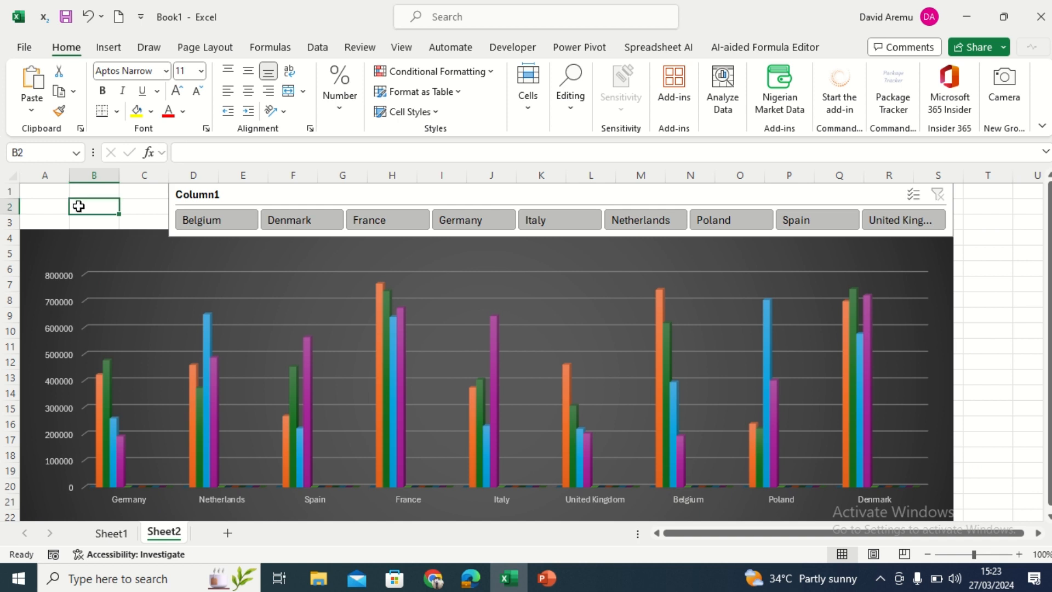
{"action": "left_click", "coordinate": [50, 203]}
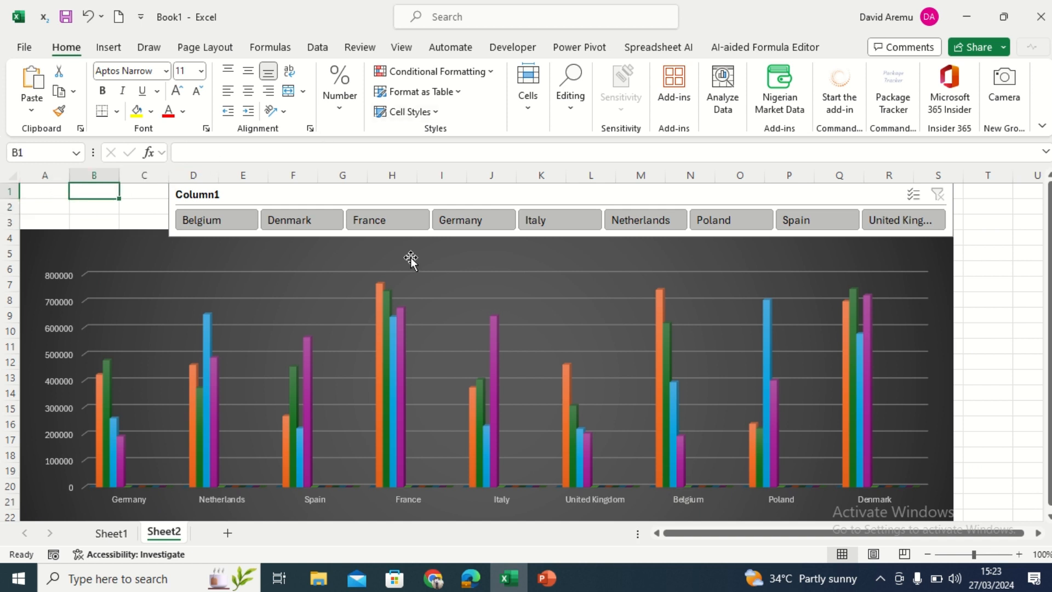
{"action": "left_click", "coordinate": [119, 538]}
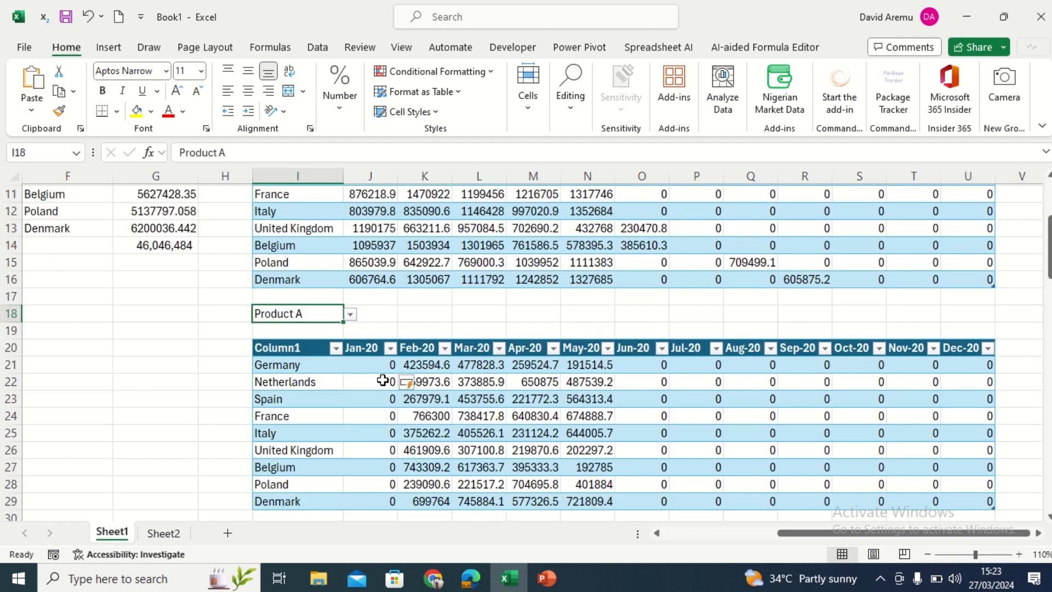
{"action": "left_click", "coordinate": [374, 366]}
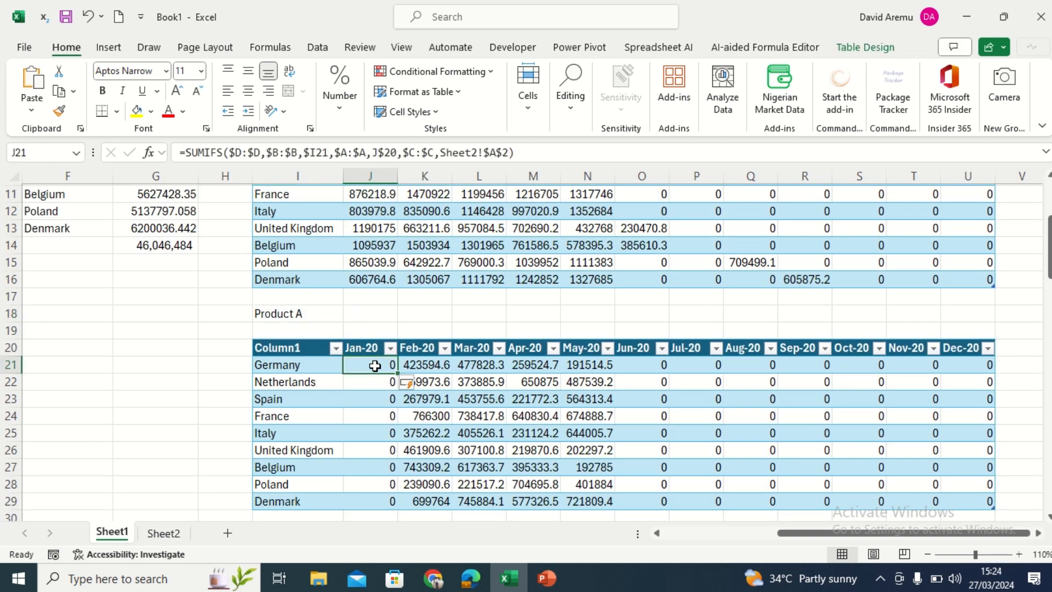
{"action": "left_click", "coordinate": [163, 533]}
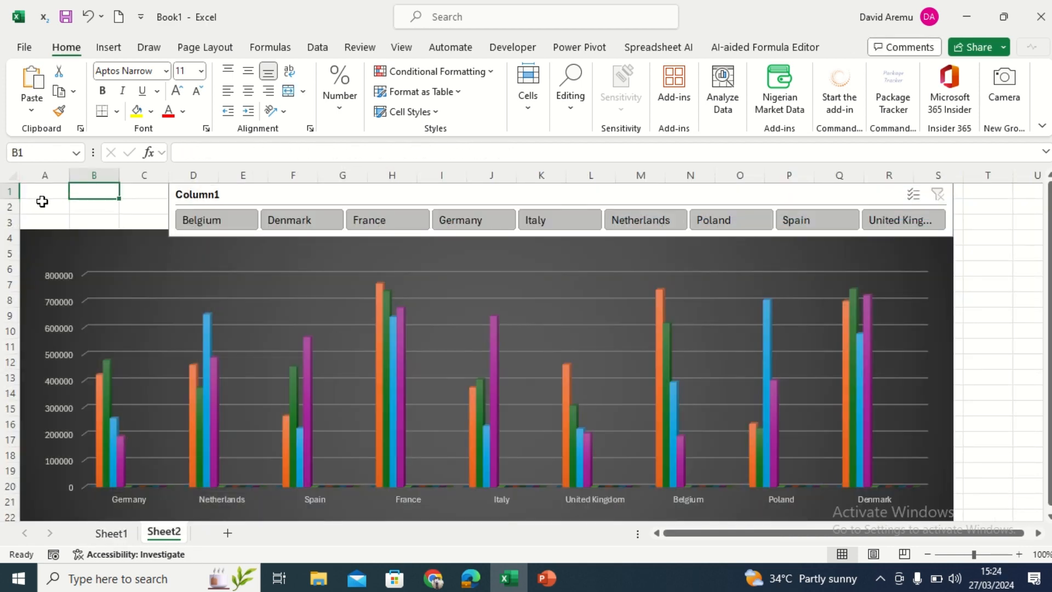
Step: Add list data validation to Sheet2 cell A2 with Sheet1!$K$1:$K$2 as its source
{"action": "left_click", "coordinate": [44, 205]}
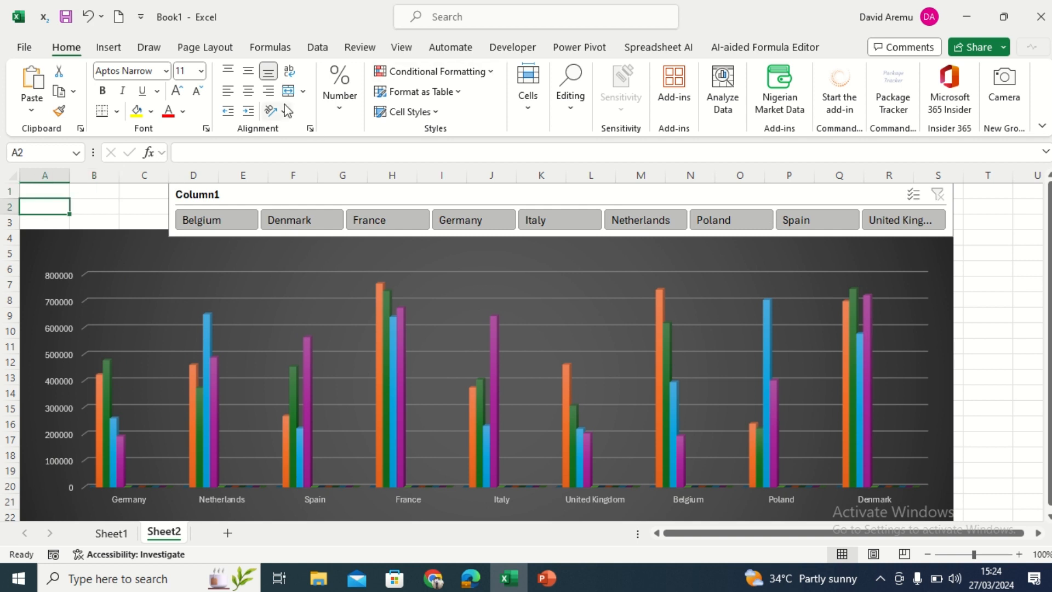
{"action": "left_click", "coordinate": [205, 47]}
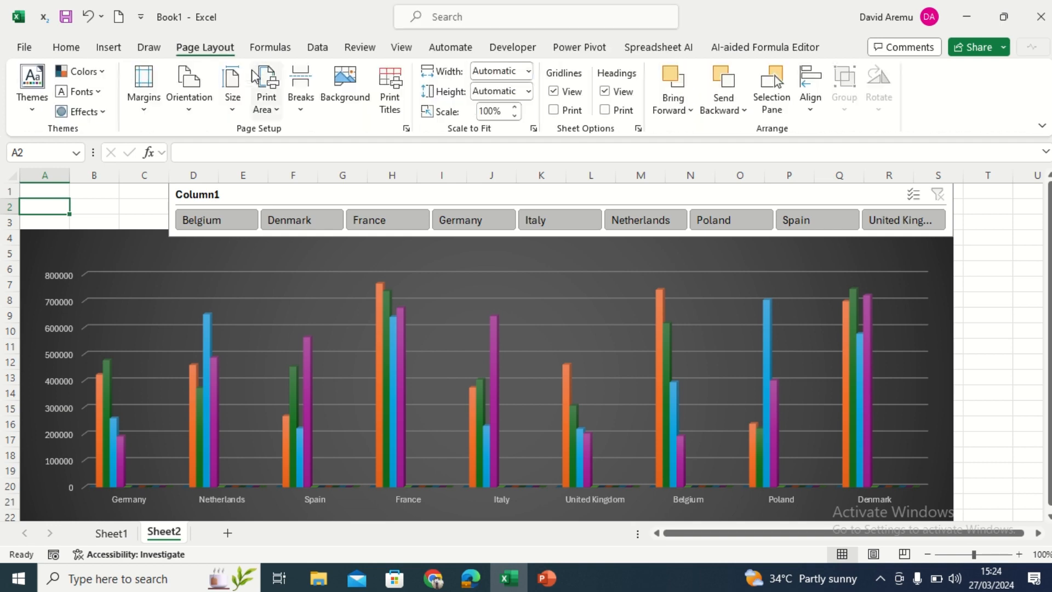
{"action": "left_click", "coordinate": [317, 48]}
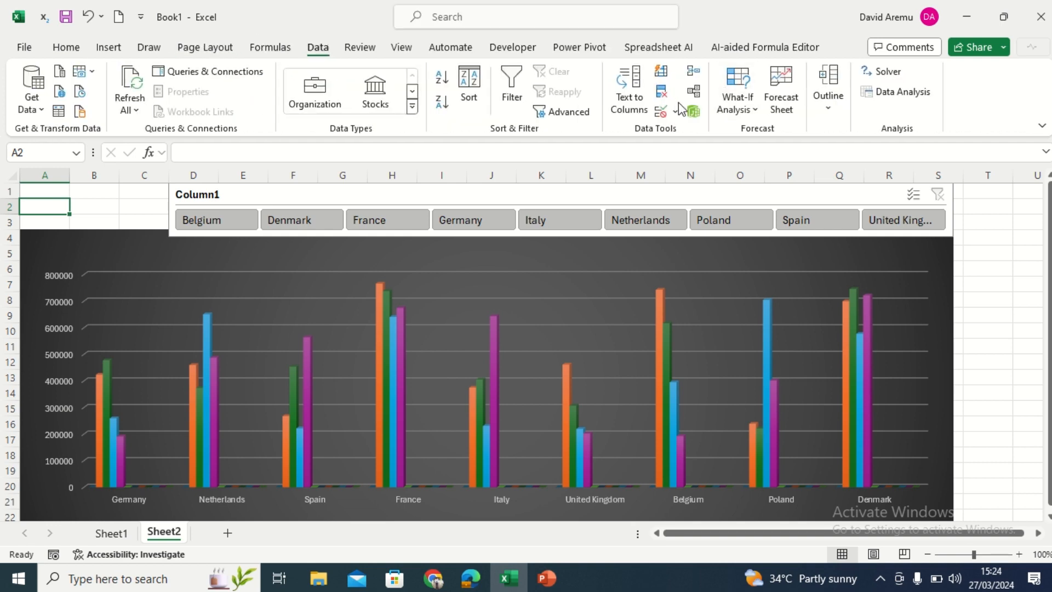
{"action": "left_click", "coordinate": [667, 118]}
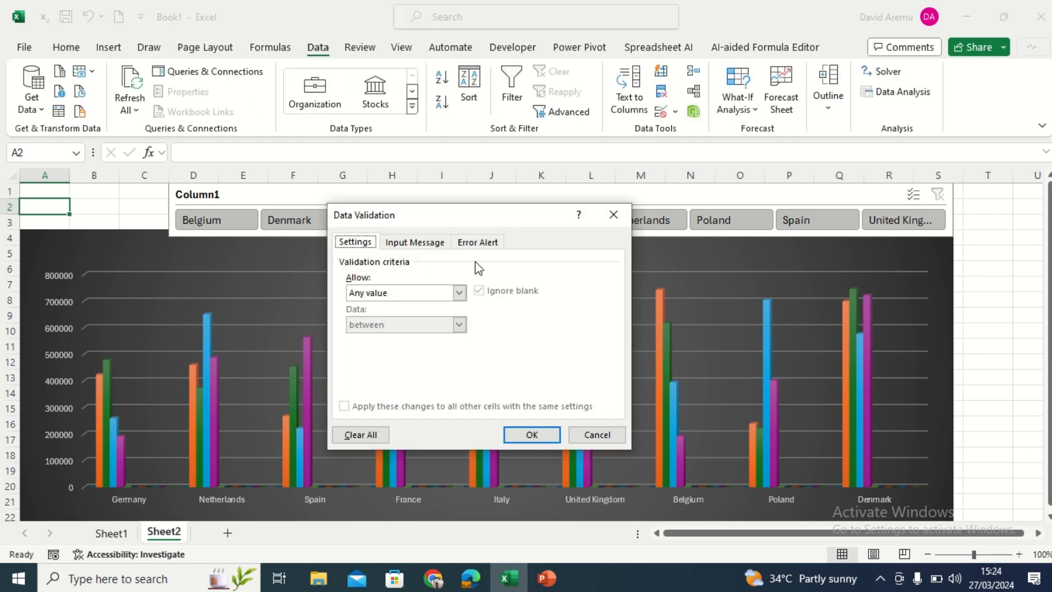
{"action": "left_click", "coordinate": [461, 292]}
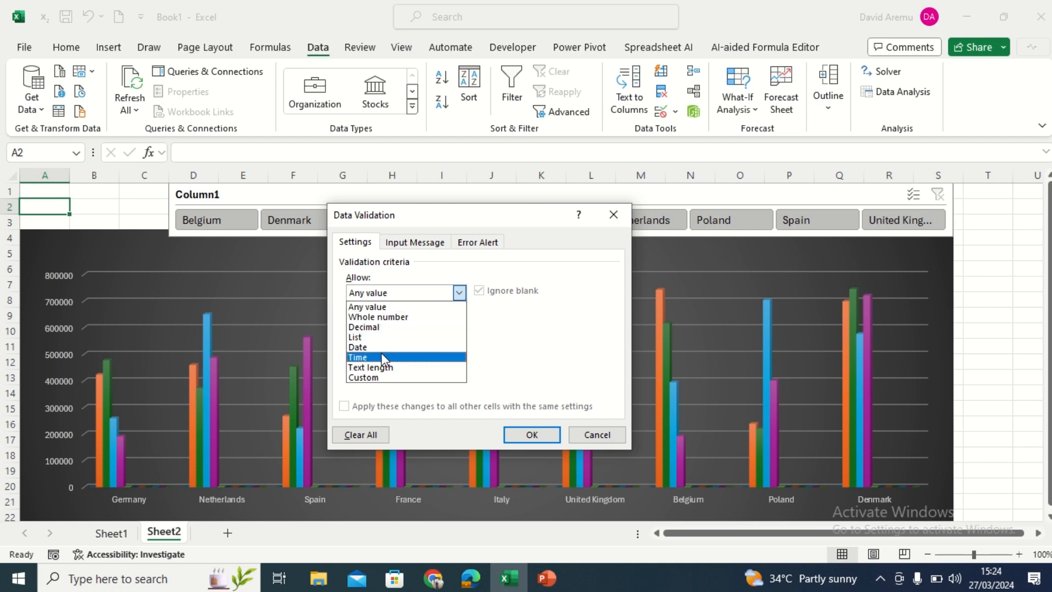
{"action": "left_click", "coordinate": [379, 338]}
{"action": "left_click", "coordinate": [399, 357]}
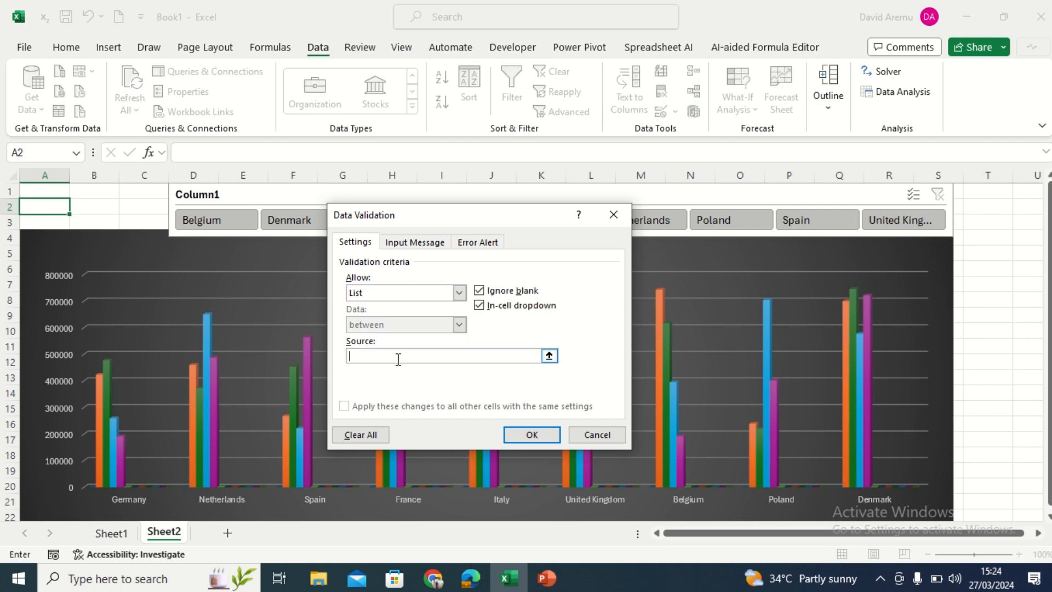
{"action": "left_click", "coordinate": [110, 533]}
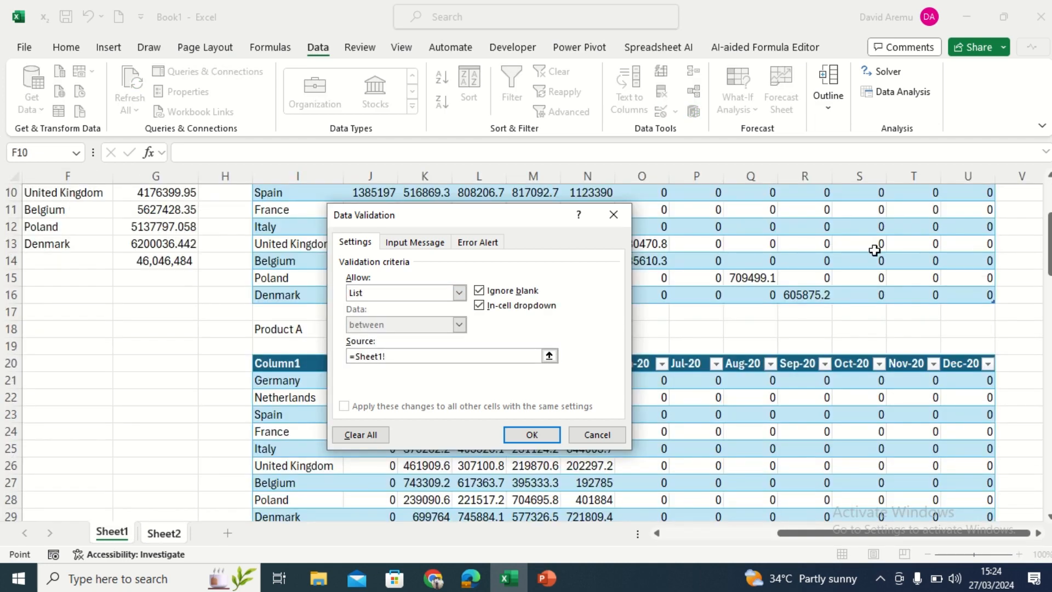
{"action": "left_click_drag", "start_coordinate": [1047, 248], "coordinate": [1030, 138]}
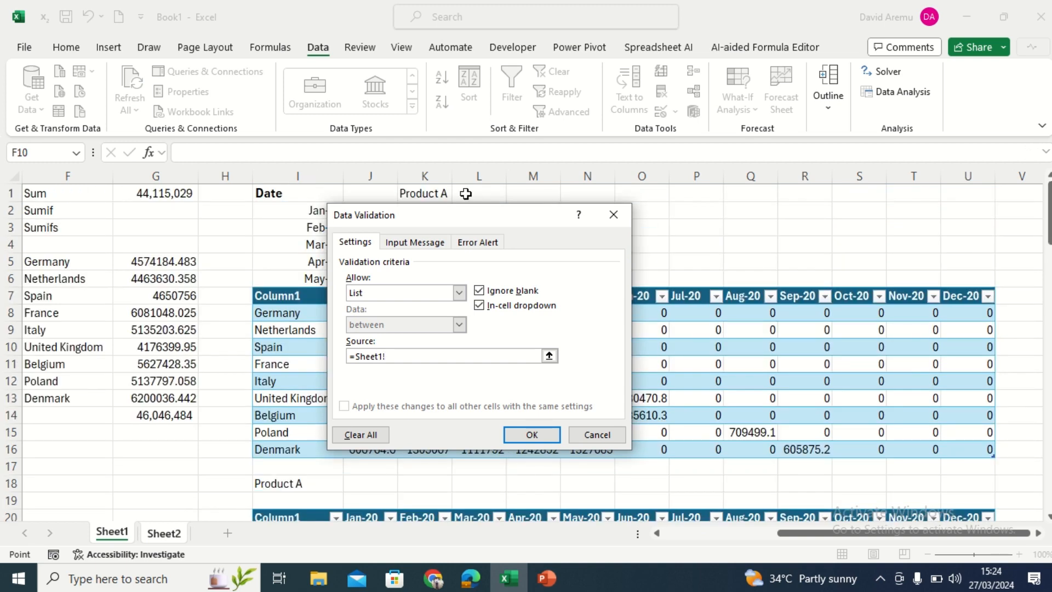
{"action": "left_click_drag", "start_coordinate": [475, 217], "coordinate": [487, 265]}
{"action": "left_click_drag", "start_coordinate": [417, 193], "coordinate": [422, 212]}
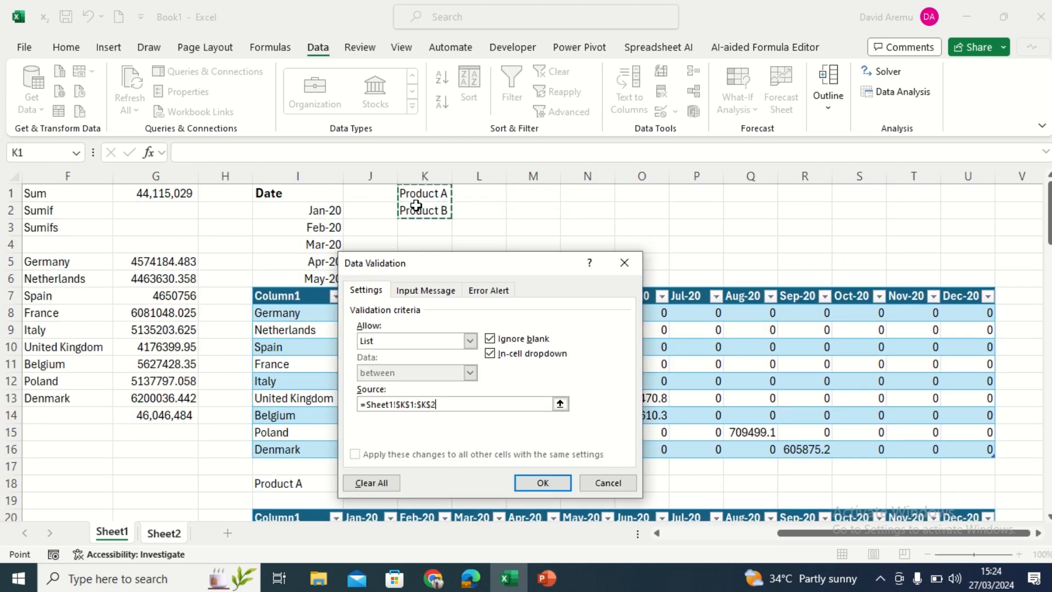
{"action": "left_click", "coordinate": [541, 483]}
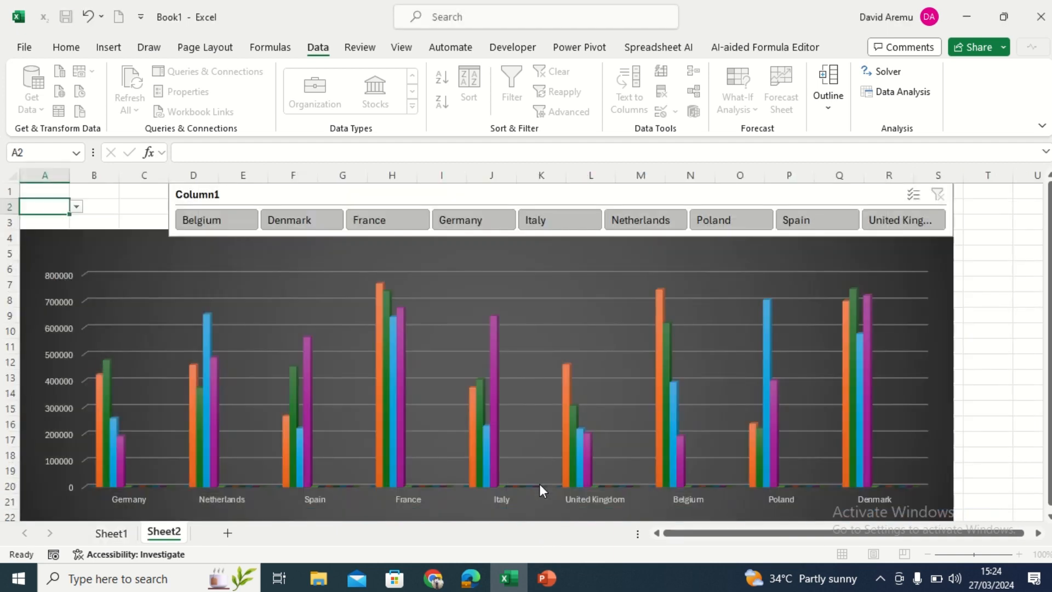
Step: Test the product dropdown in Sheet2 cell A2 with Product A, and leave it set to Product B
{"action": "left_click", "coordinate": [76, 207]}
{"action": "left_click", "coordinate": [59, 220]}
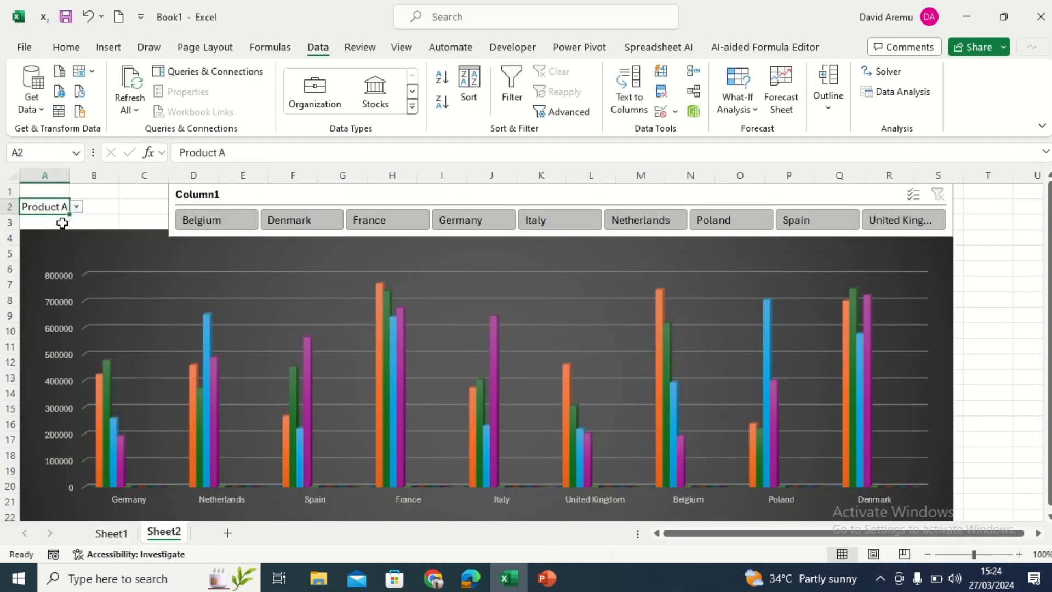
{"action": "left_click", "coordinate": [77, 207]}
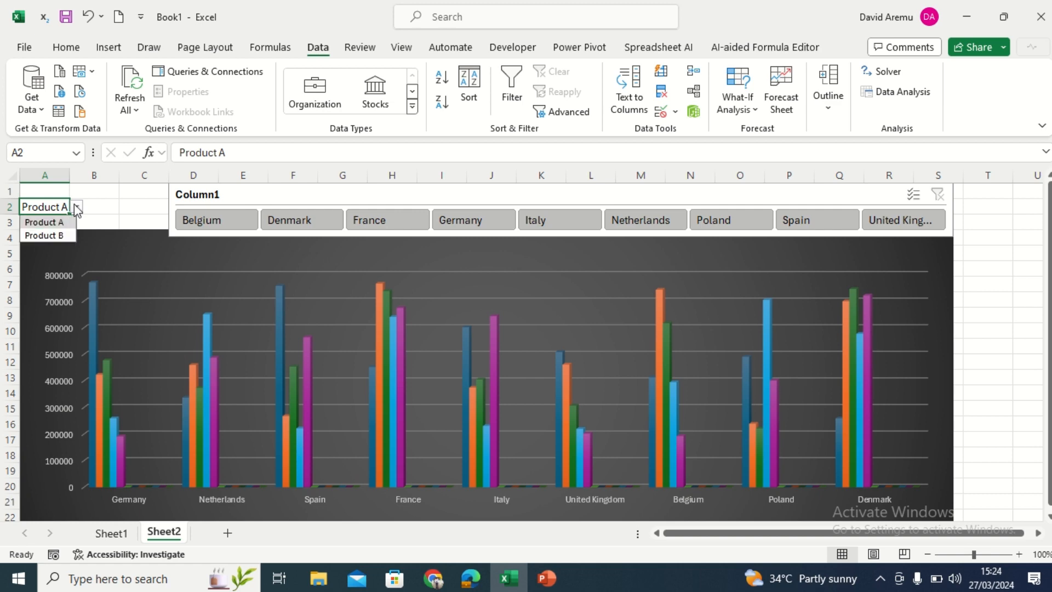
{"action": "left_click", "coordinate": [68, 233]}
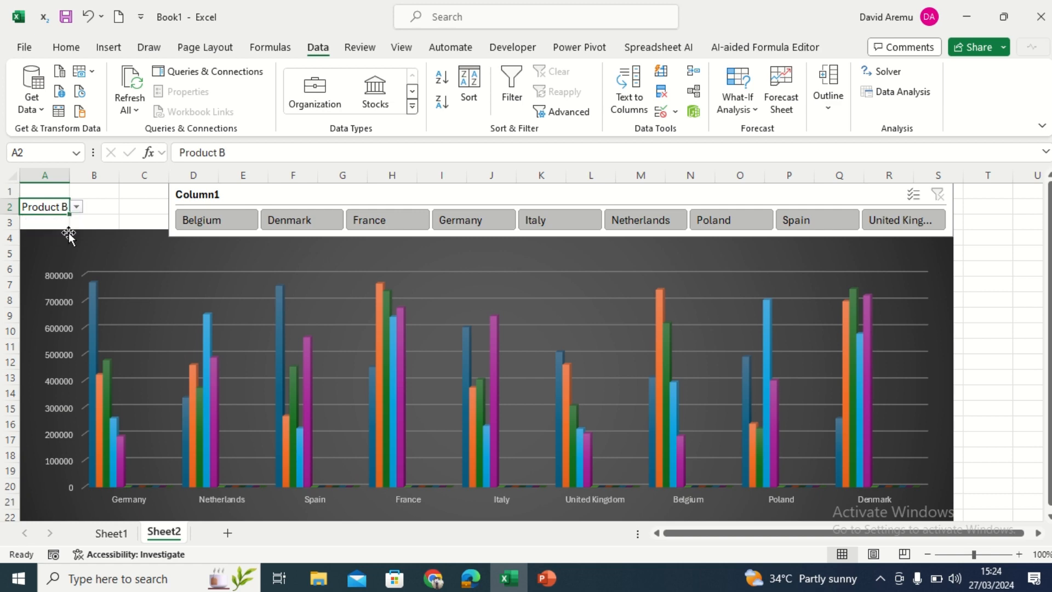
Step: Fill the SUMIFS formula from Sheet1 cell J21 across the Germany row to U21, through Dec-20
{"action": "left_click", "coordinate": [110, 533]}
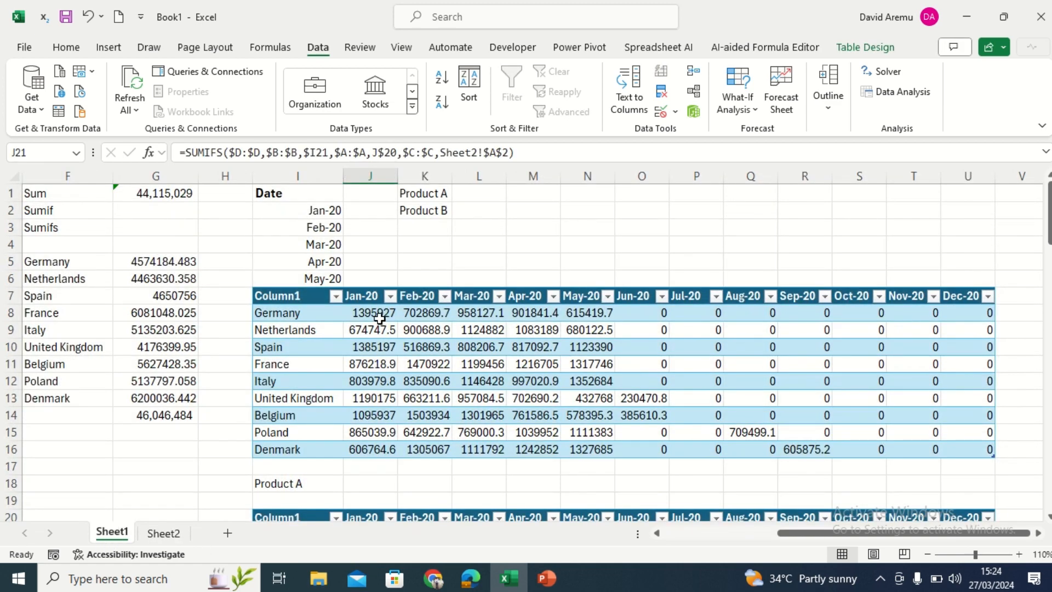
{"action": "left_click_drag", "start_coordinate": [1049, 216], "coordinate": [1050, 281]}
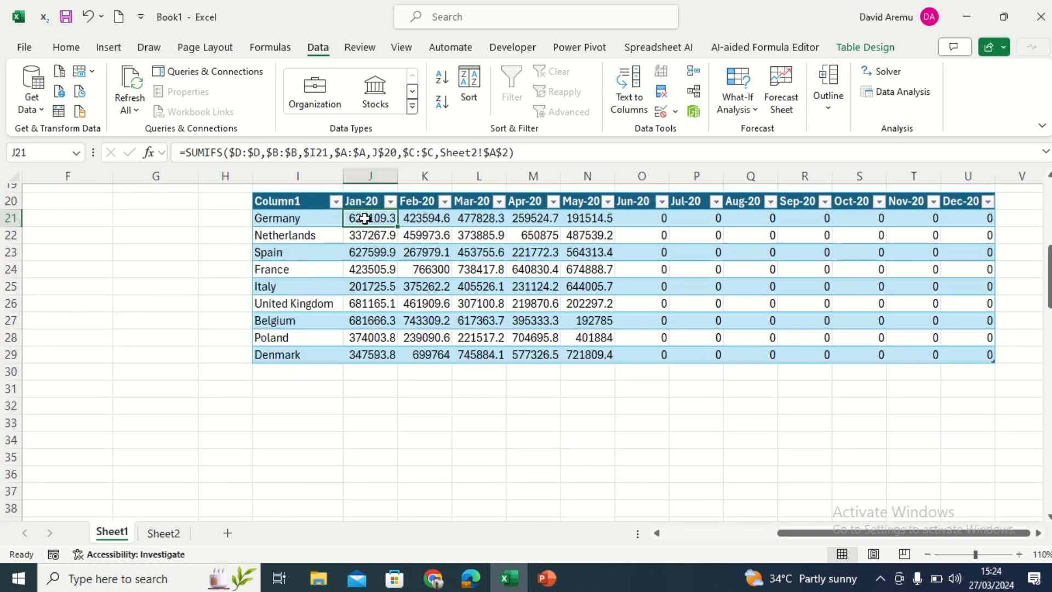
{"action": "left_click_drag", "start_coordinate": [396, 226], "coordinate": [989, 213]}
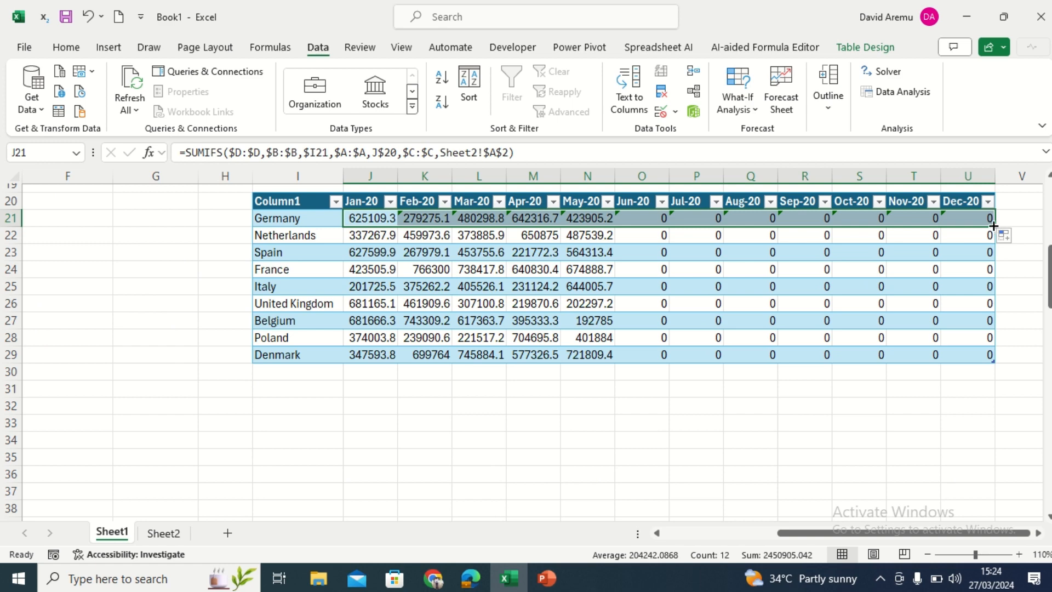
Step: Fill the Germany row's SUMIFS formulas in Sheet1 down through the Denmark row, then select the product cell I18
{"action": "double_click", "coordinate": [994, 226]}
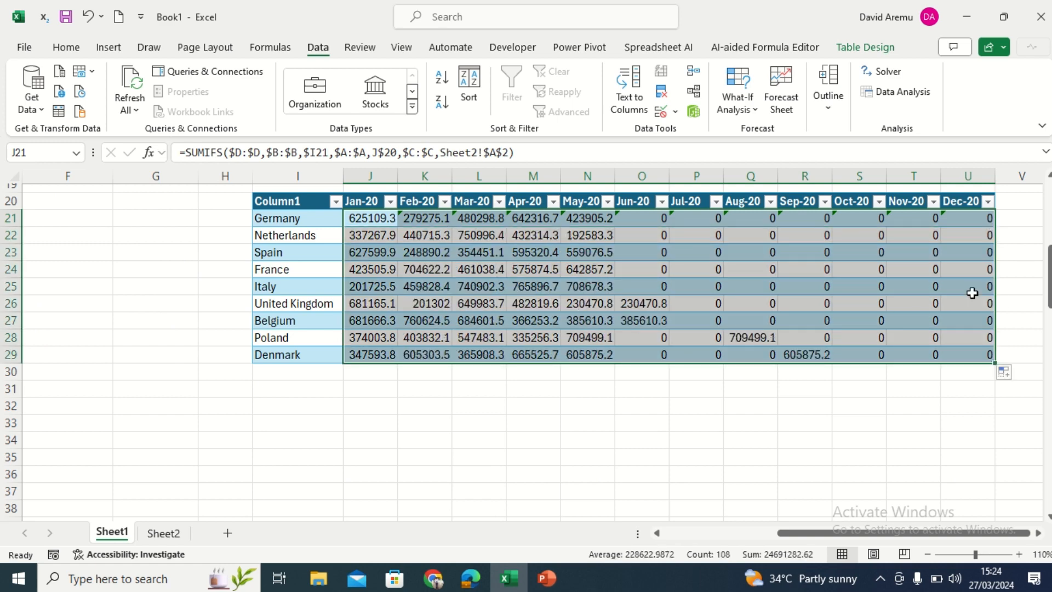
{"action": "left_click_drag", "start_coordinate": [1048, 294], "coordinate": [1048, 267]}
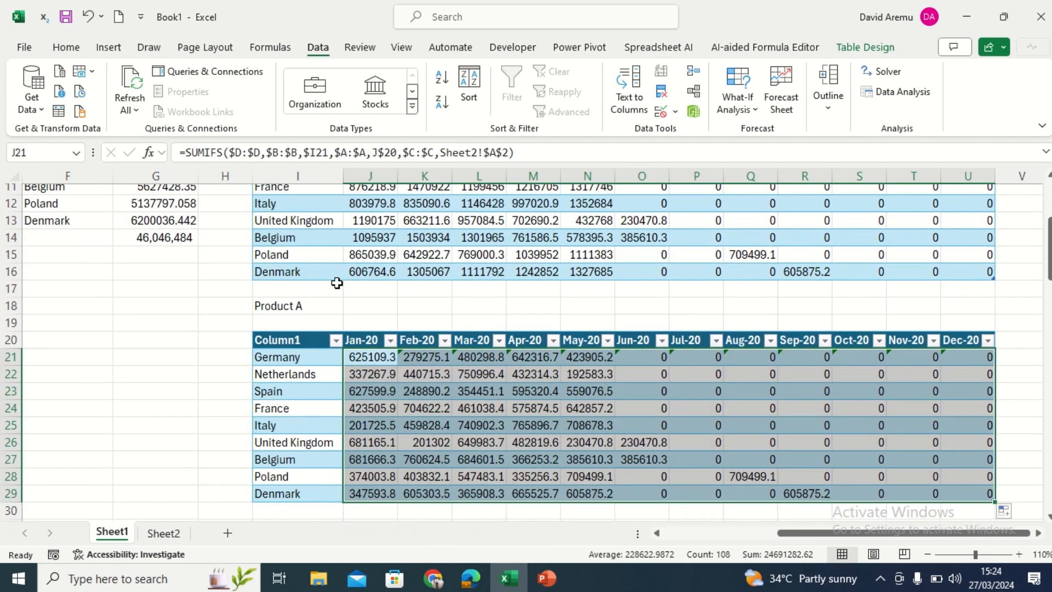
{"action": "left_click", "coordinate": [311, 312]}
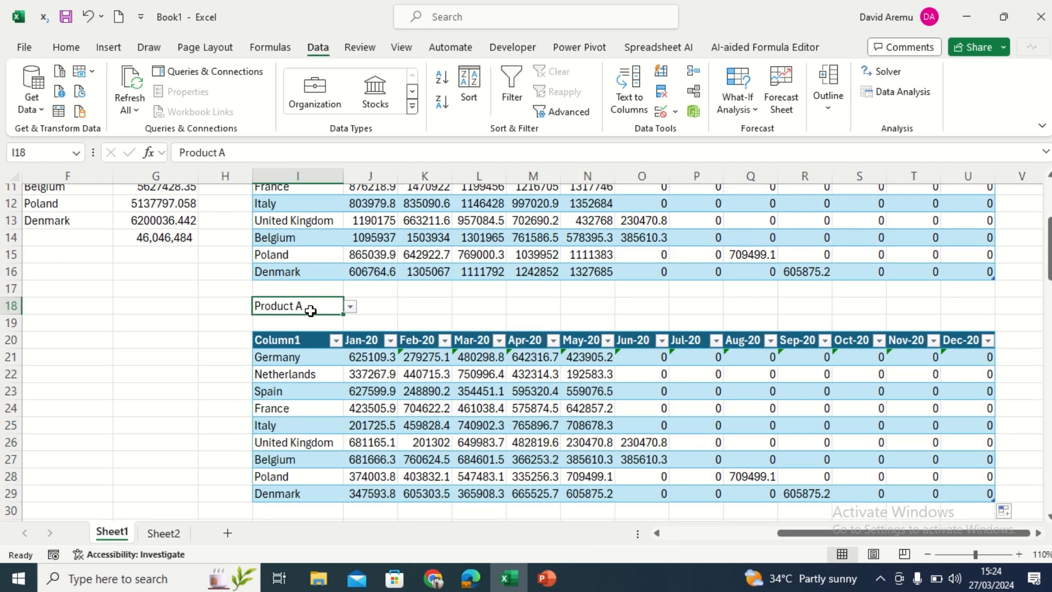
Step: Test the product dropdown in Sheet2 cell A2 with Product A and Product B, and leave it set to Product A
{"action": "left_click", "coordinate": [170, 535]}
{"action": "left_click", "coordinate": [77, 208]}
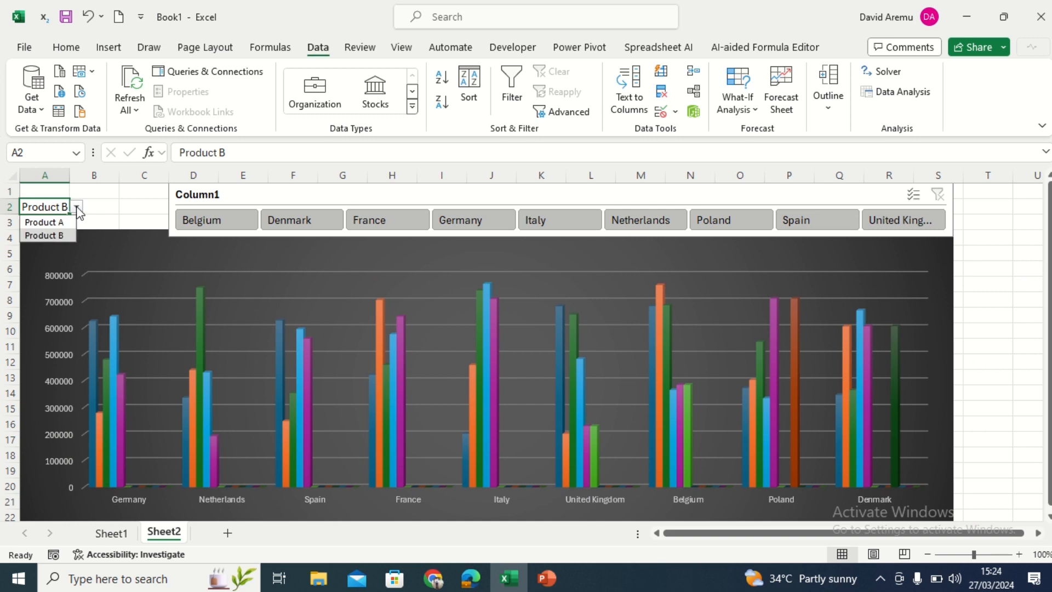
{"action": "left_click", "coordinate": [68, 219]}
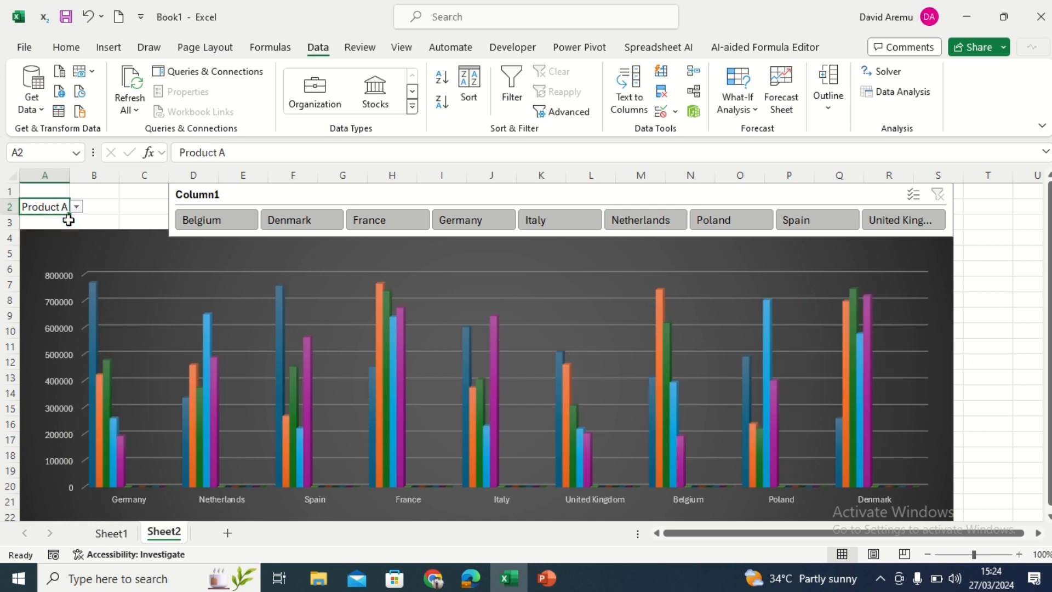
{"action": "left_click", "coordinate": [77, 206]}
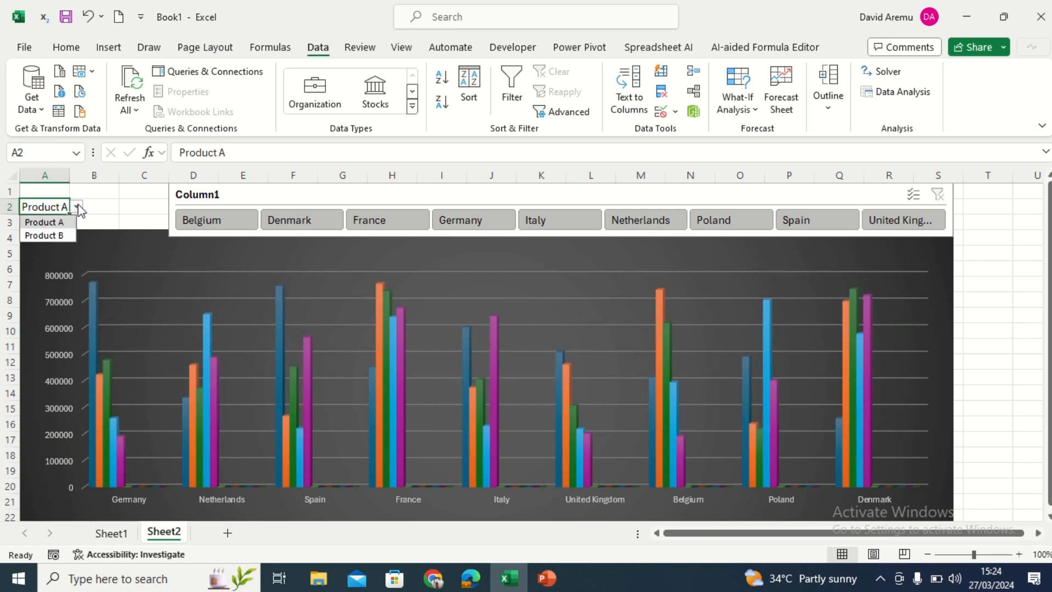
{"action": "left_click", "coordinate": [62, 235]}
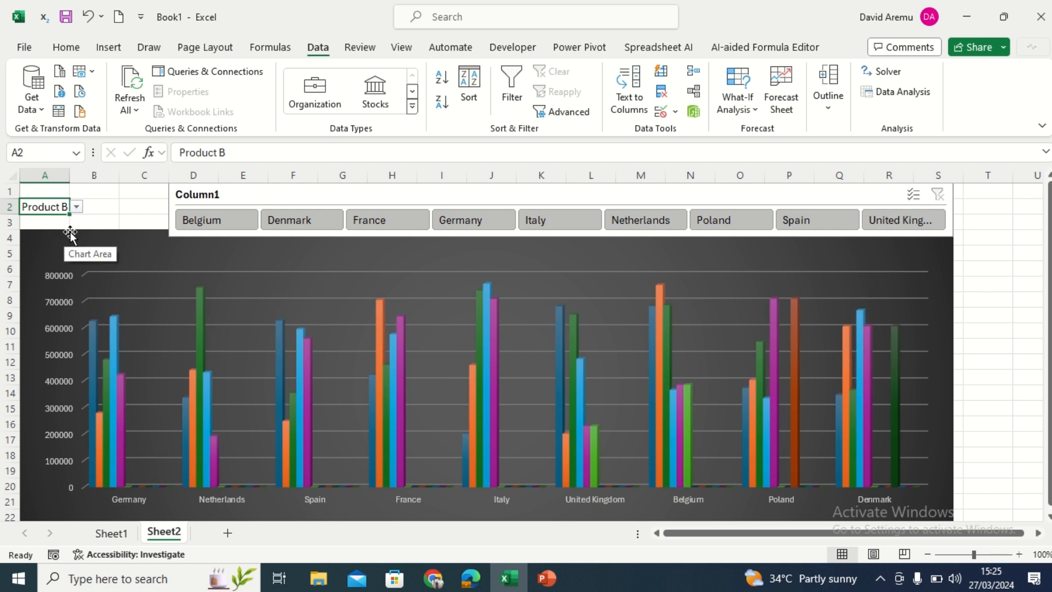
{"action": "left_click", "coordinate": [76, 207]}
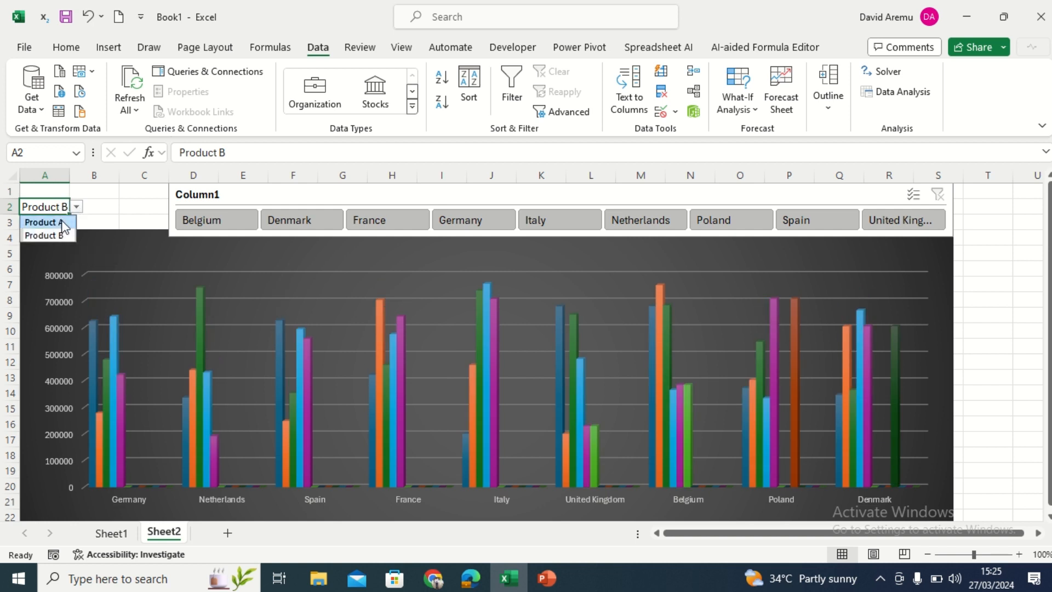
{"action": "left_click", "coordinate": [61, 221]}
Step: Filter the Sheet2 chart's series to show only Jan-20
{"action": "left_click", "coordinate": [926, 249]}
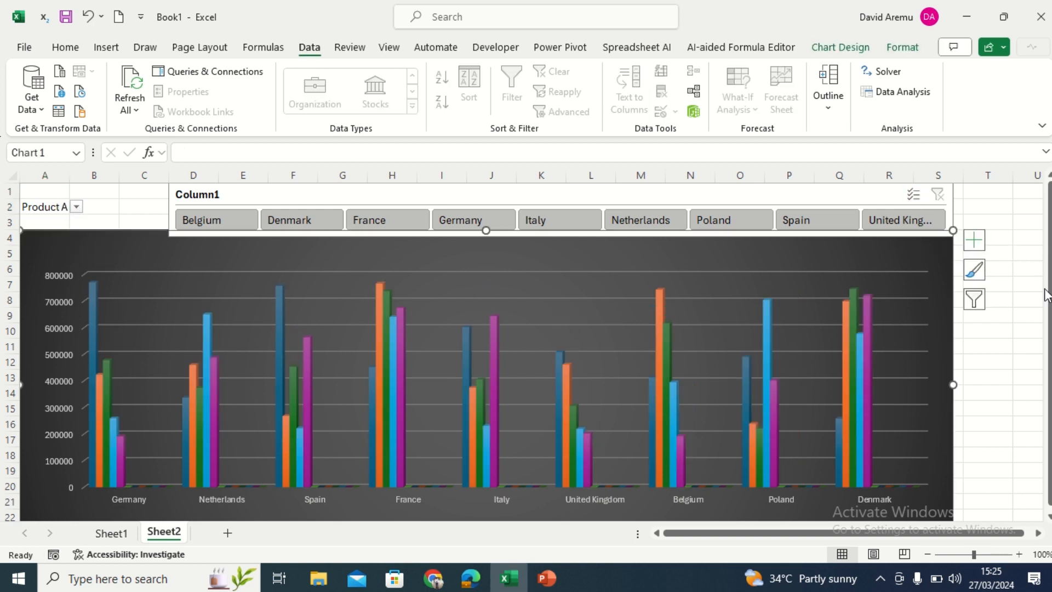
{"action": "left_click", "coordinate": [974, 300]}
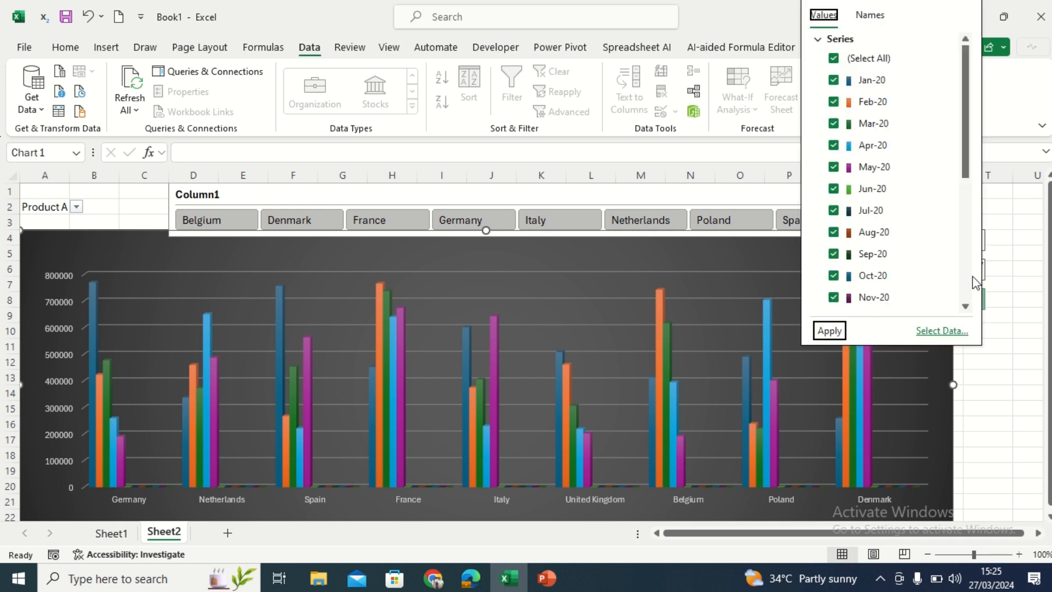
{"action": "left_click", "coordinate": [833, 58]}
{"action": "left_click", "coordinate": [833, 80]}
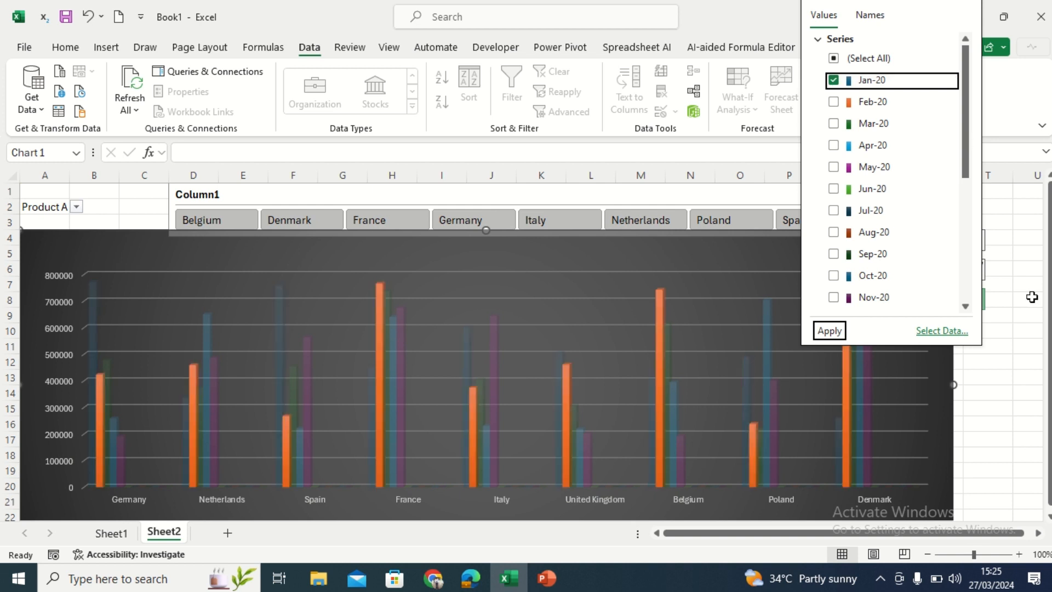
{"action": "left_click", "coordinate": [829, 331]}
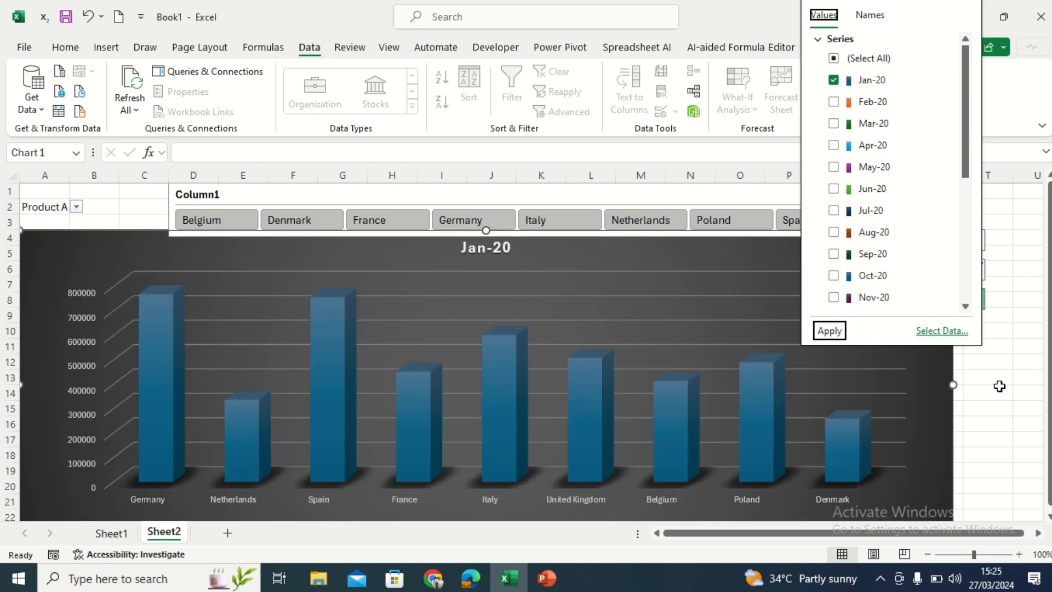
{"action": "left_click", "coordinate": [1007, 404]}
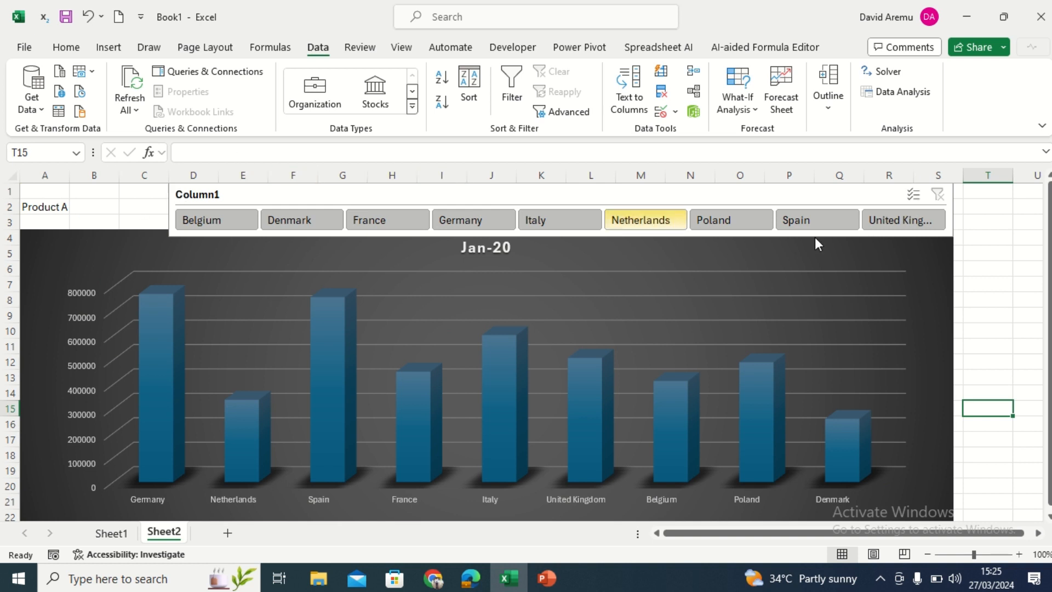
Step: Change the Sheet2 chart's series filter from Jan-20 to only Jun-20
{"action": "left_click", "coordinate": [905, 245]}
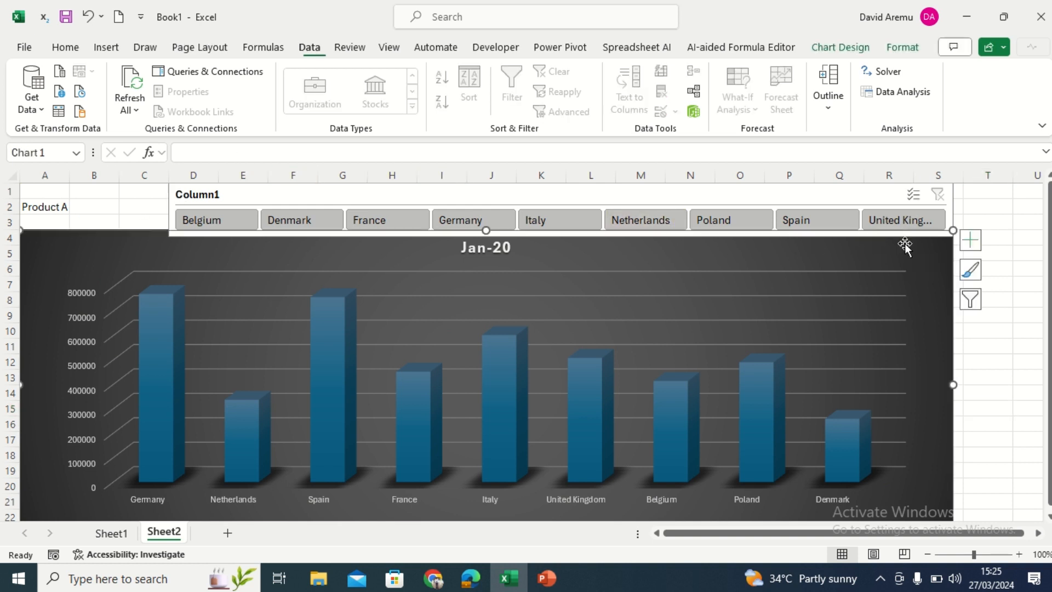
{"action": "left_click", "coordinate": [978, 307]}
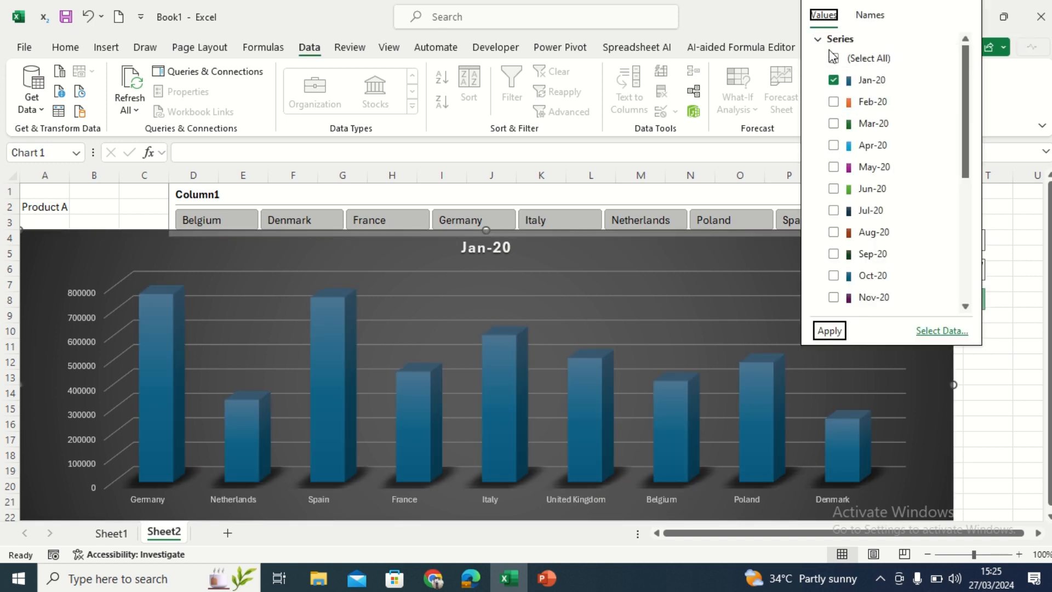
{"action": "left_click", "coordinate": [834, 81]}
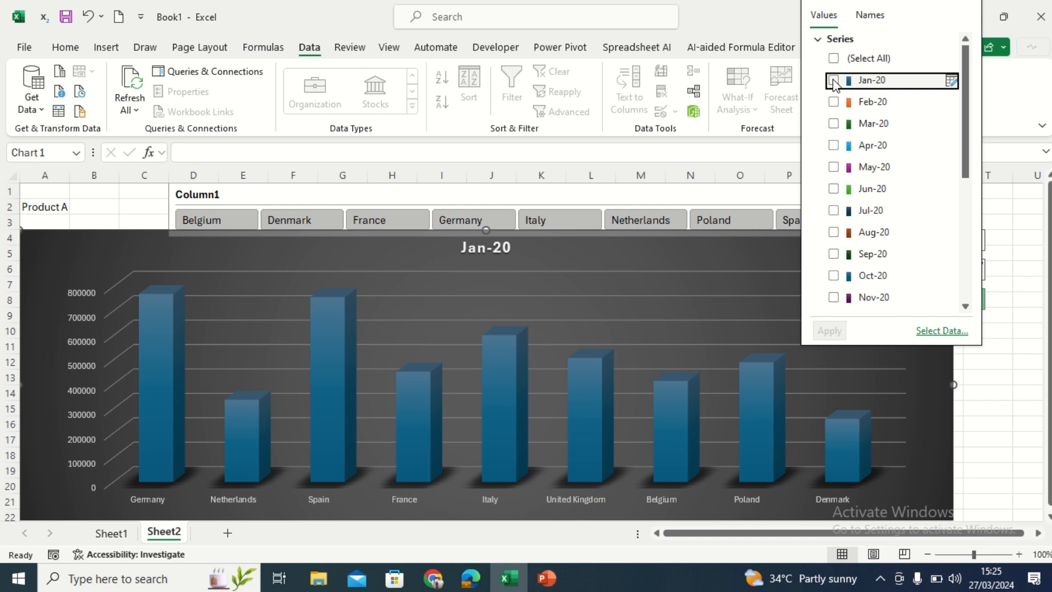
{"action": "left_click", "coordinate": [833, 190]}
{"action": "left_click", "coordinate": [831, 332]}
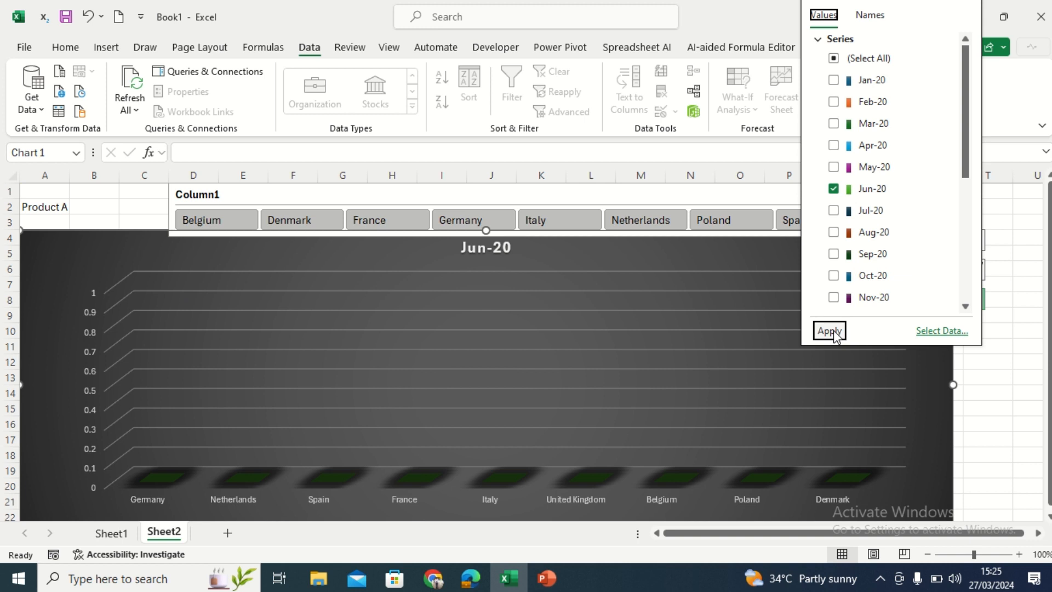
Step: Set the product dropdown in Sheet2 cell A2 to Product B for the Jun-20 chart
{"action": "left_click", "coordinate": [55, 209]}
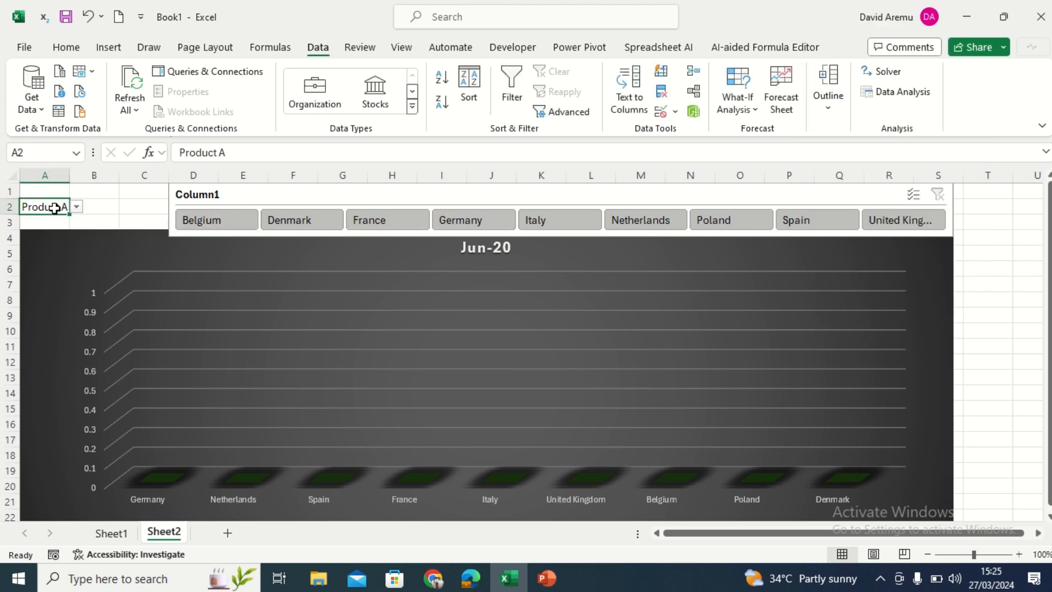
{"action": "left_click", "coordinate": [78, 207]}
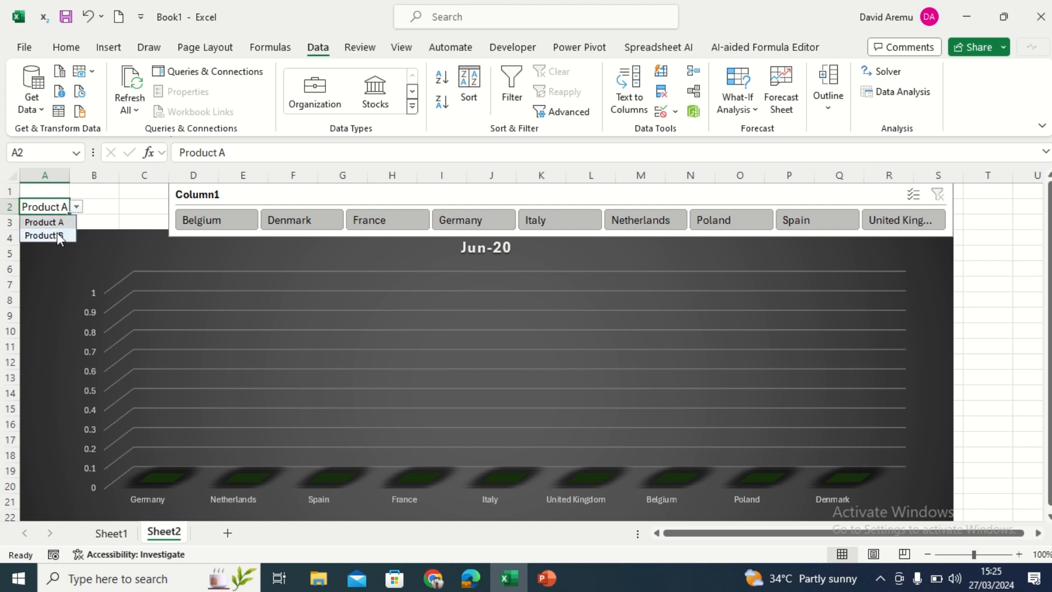
{"action": "left_click", "coordinate": [57, 235]}
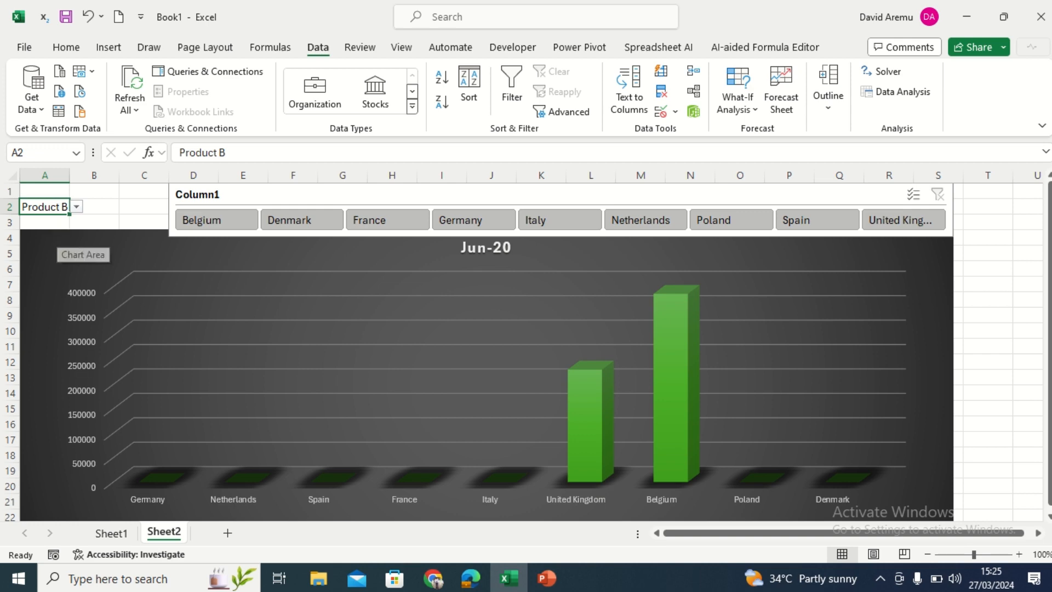
Step: Check the Jun-20 Product B records at the end of the Sheet1 source data, and return to the Sheet2 chart
{"action": "left_click", "coordinate": [104, 533]}
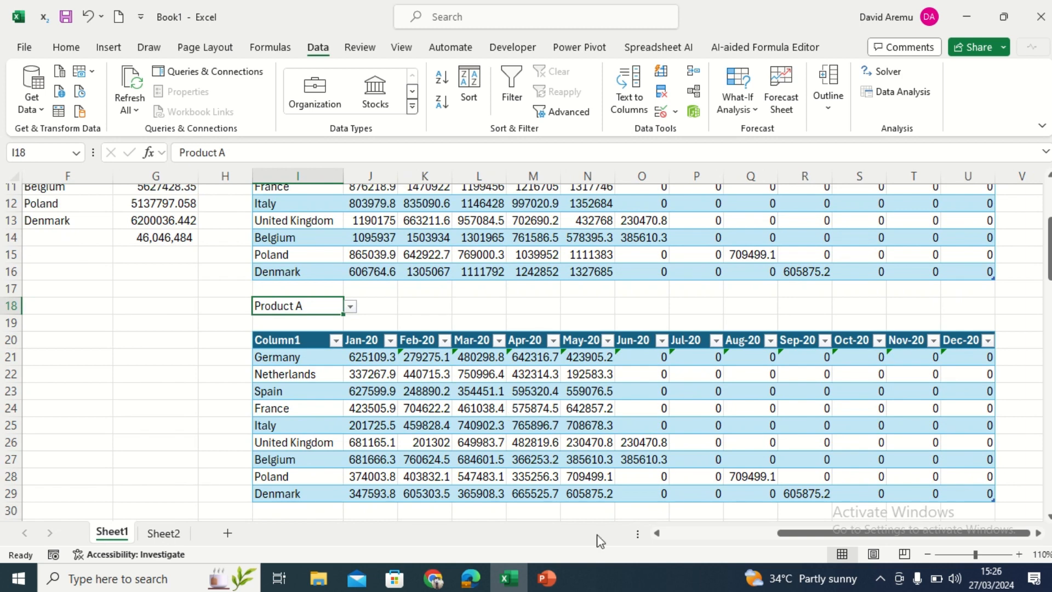
{"action": "left_click_drag", "start_coordinate": [820, 534], "coordinate": [542, 544]}
{"action": "left_click_drag", "start_coordinate": [1050, 268], "coordinate": [1050, 495]}
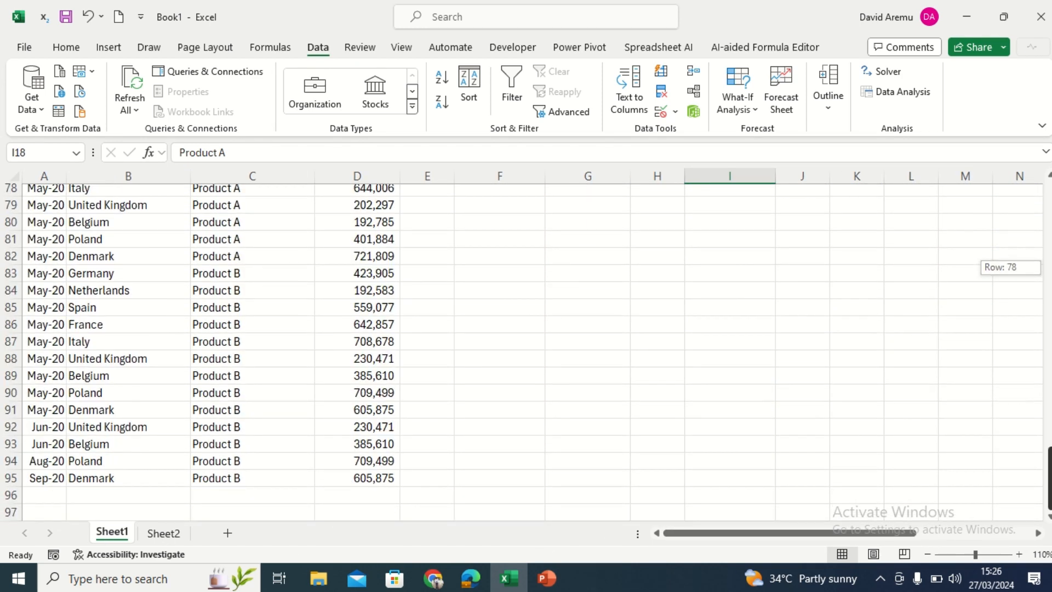
{"action": "left_click", "coordinate": [113, 445]}
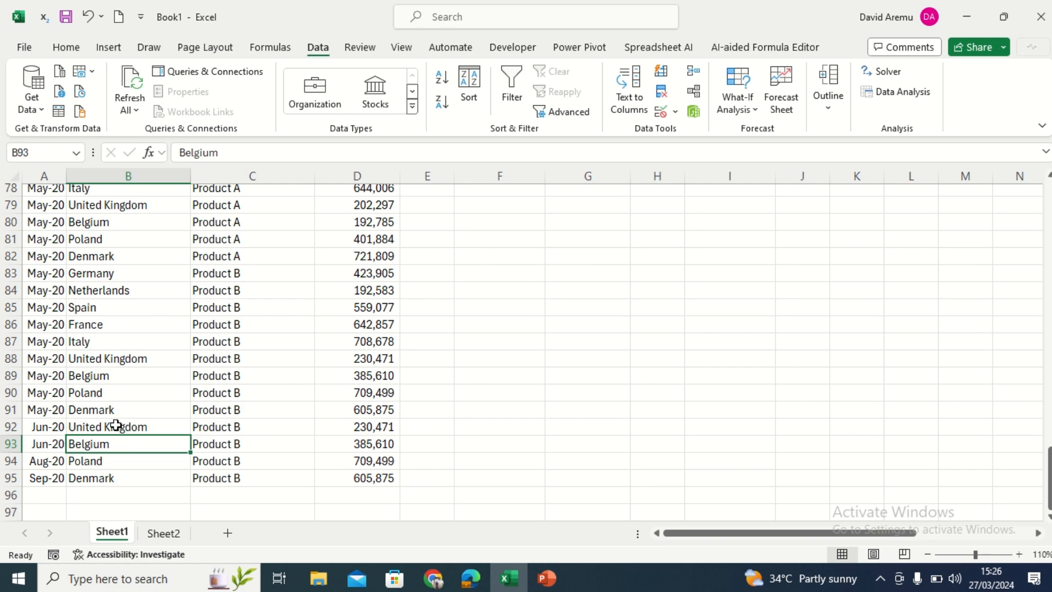
{"action": "left_click", "coordinate": [159, 535]}
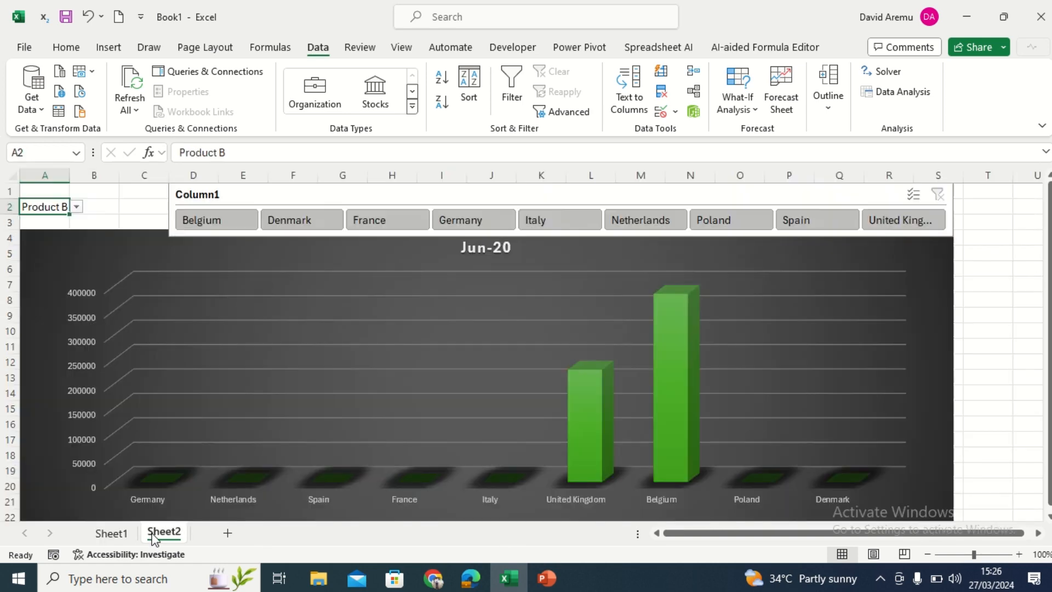
{"action": "left_click", "coordinate": [925, 263]}
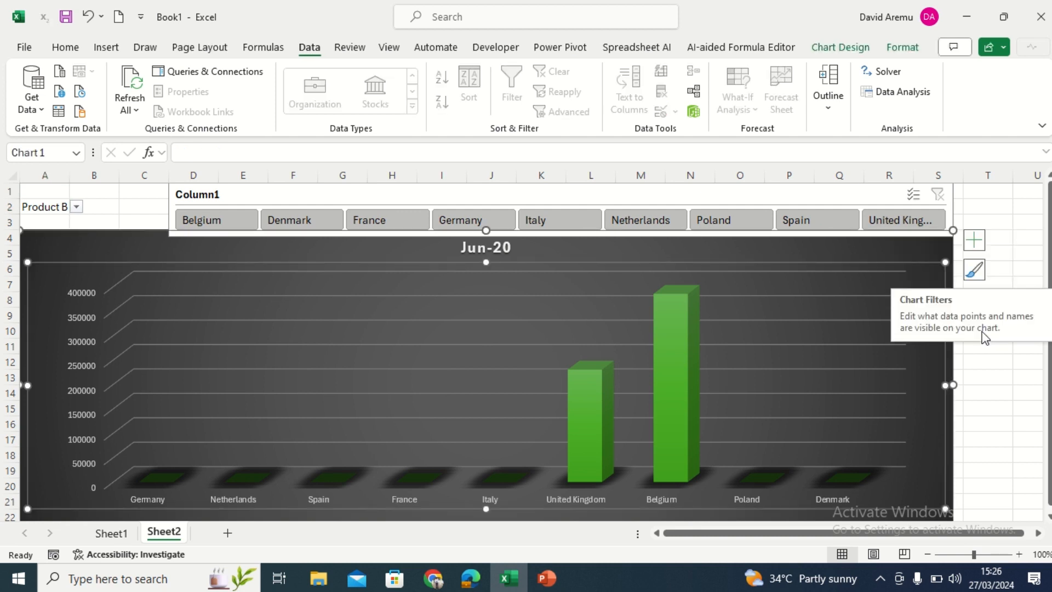
{"action": "left_click", "coordinate": [972, 307]}
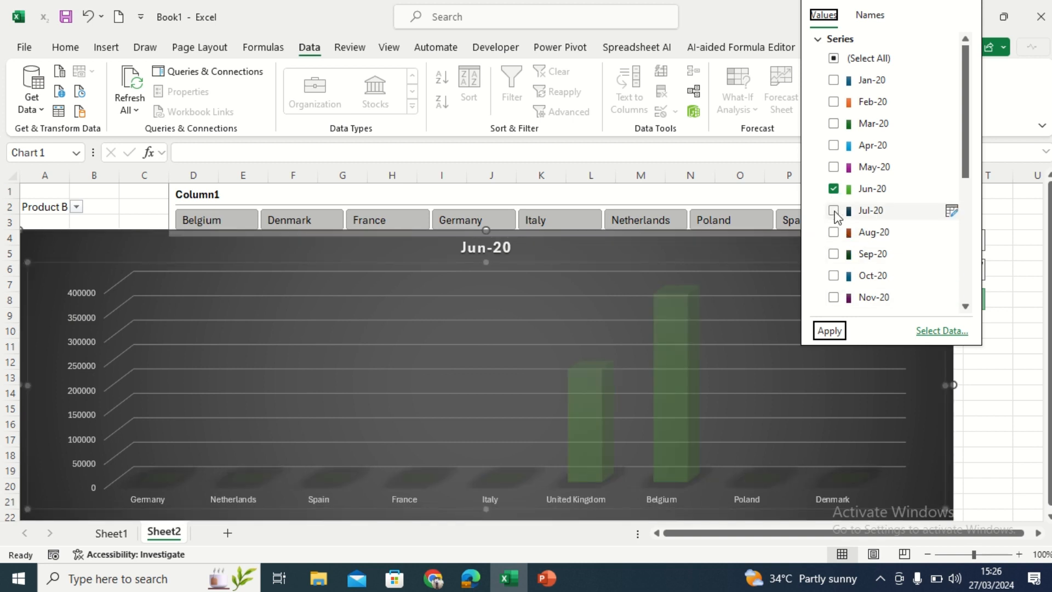
{"action": "left_click", "coordinate": [834, 211]}
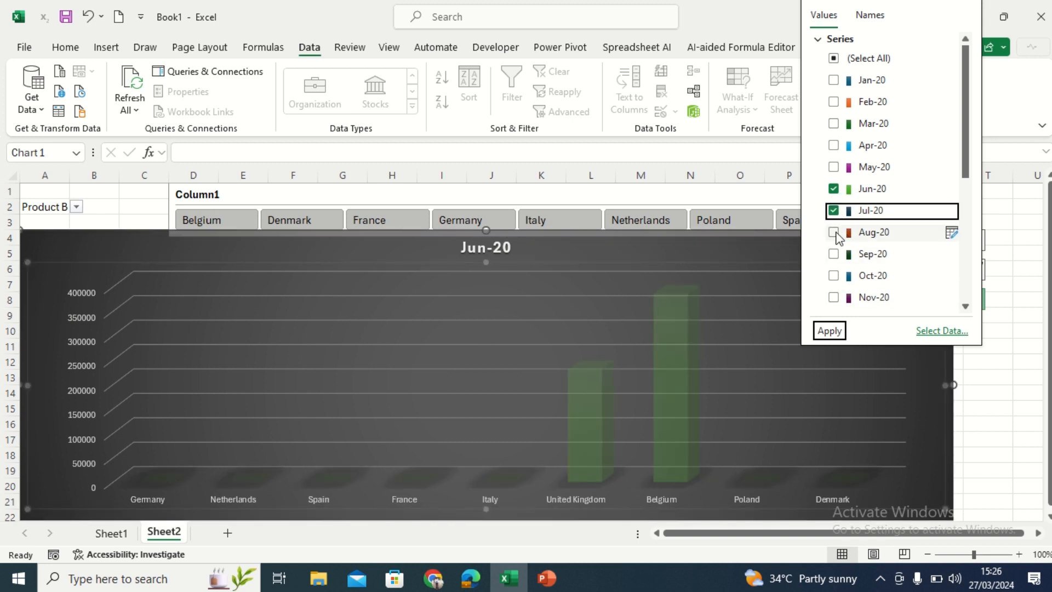
{"action": "left_click", "coordinate": [834, 232]}
{"action": "left_click", "coordinate": [834, 254]}
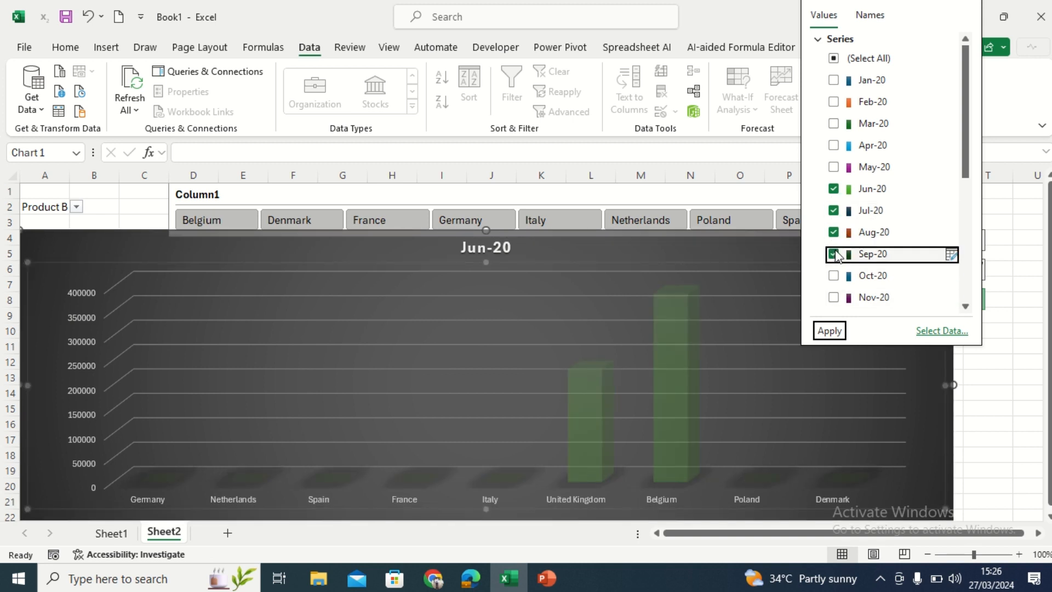
{"action": "left_click", "coordinate": [141, 258]}
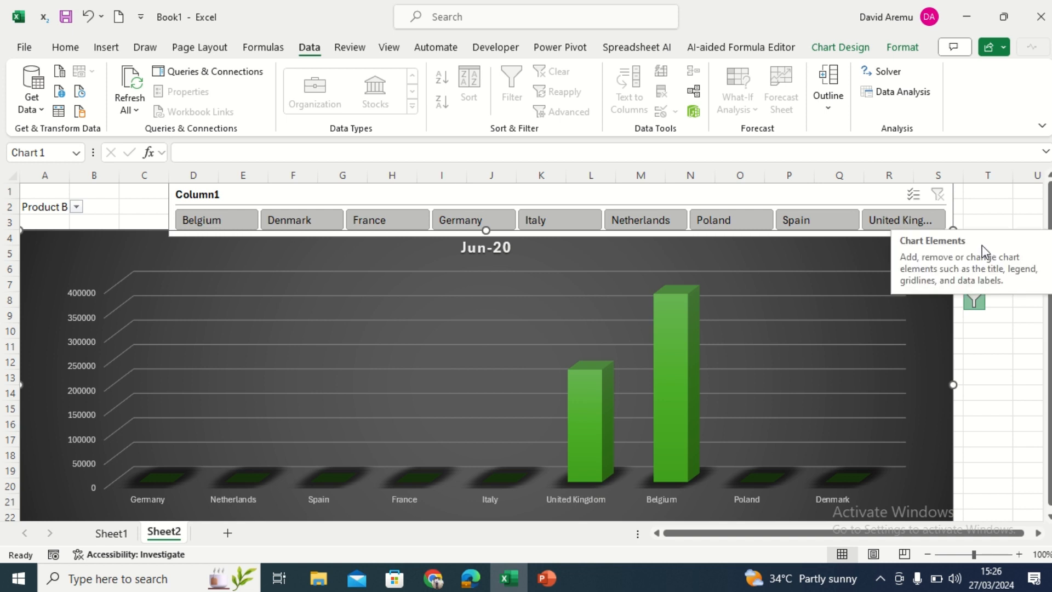
Step: Add Jul-20, Aug-20 and Sep-20 to the Sheet2 chart's series filter alongside Jun-20
{"action": "left_click", "coordinate": [974, 298]}
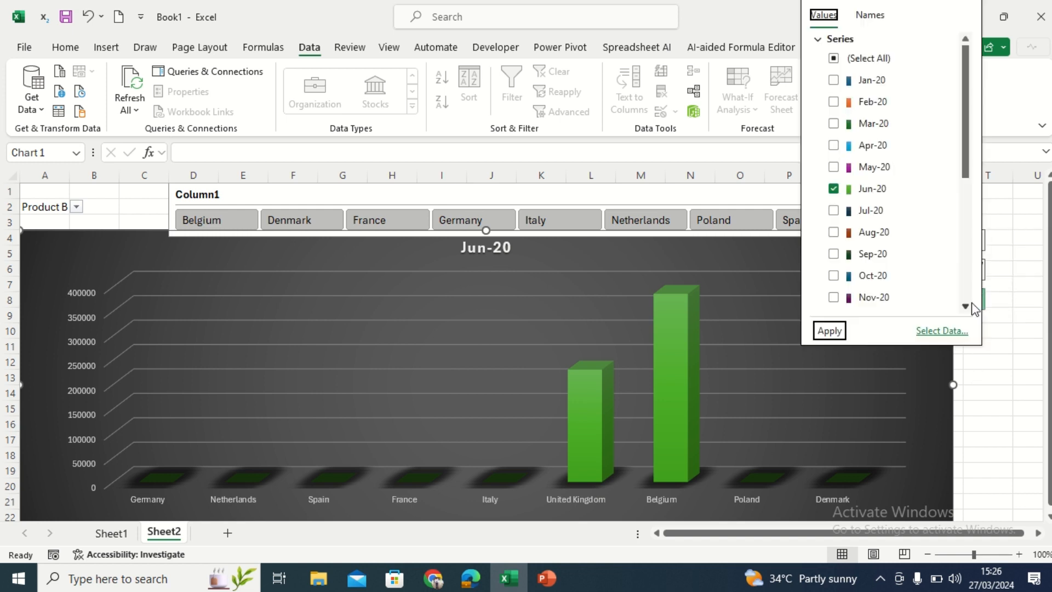
{"action": "left_click", "coordinate": [834, 210]}
{"action": "left_click", "coordinate": [834, 232]}
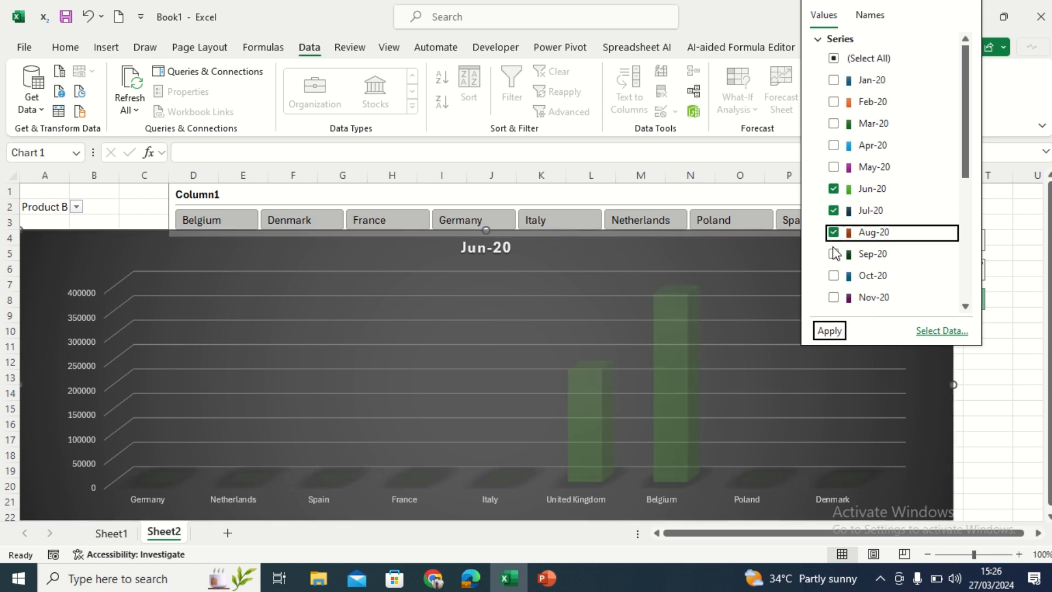
{"action": "left_click", "coordinate": [833, 253]}
{"action": "left_click", "coordinate": [831, 331]}
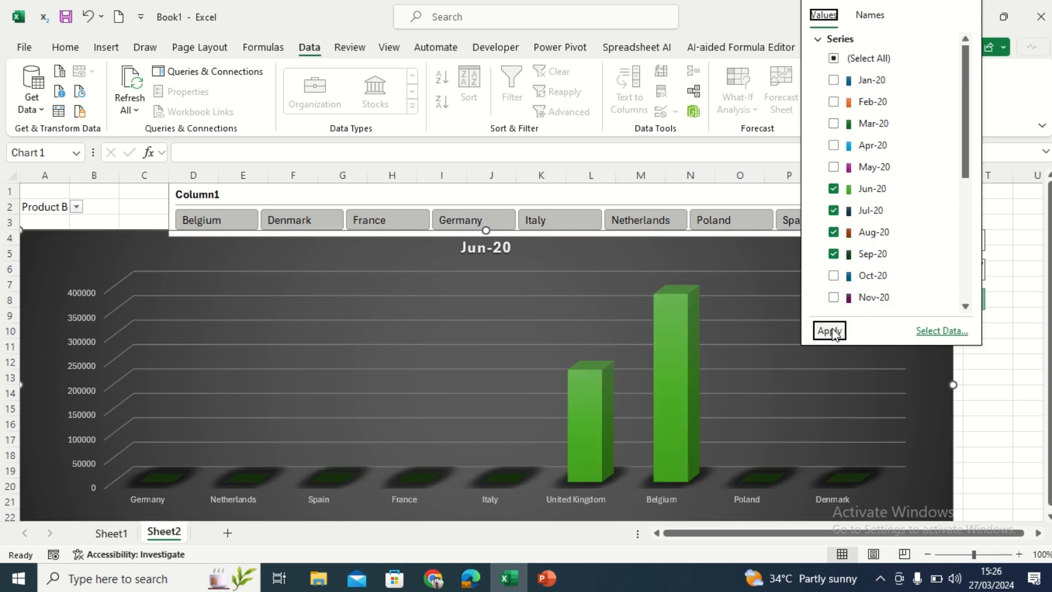
{"action": "left_click", "coordinate": [981, 405]}
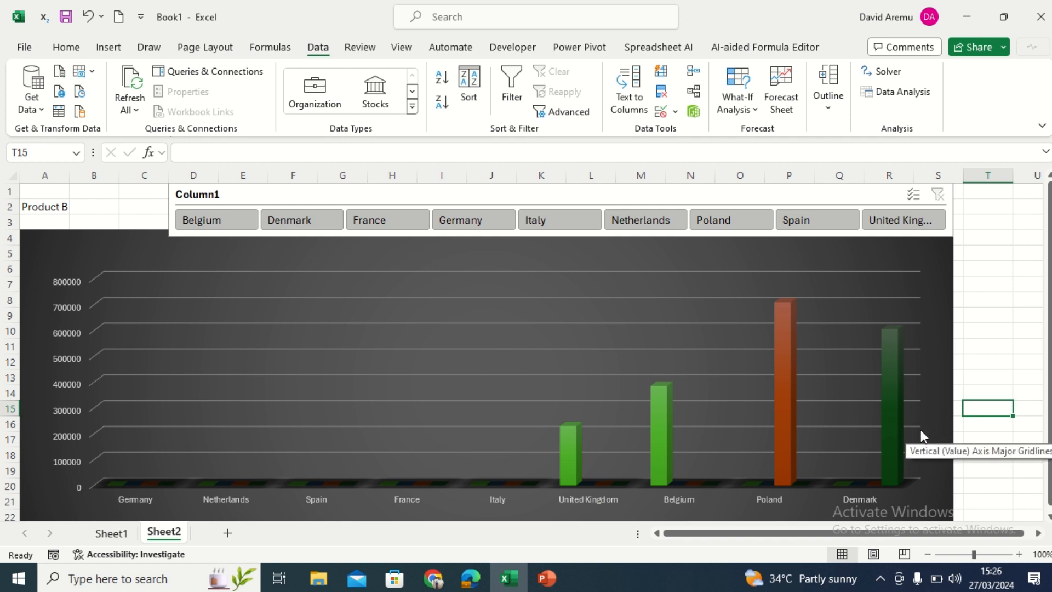
Step: Switch the product dropdown in Sheet2 cell A2 to Product A for the Jun-20 to Sep-20 chart
{"action": "left_click", "coordinate": [62, 205]}
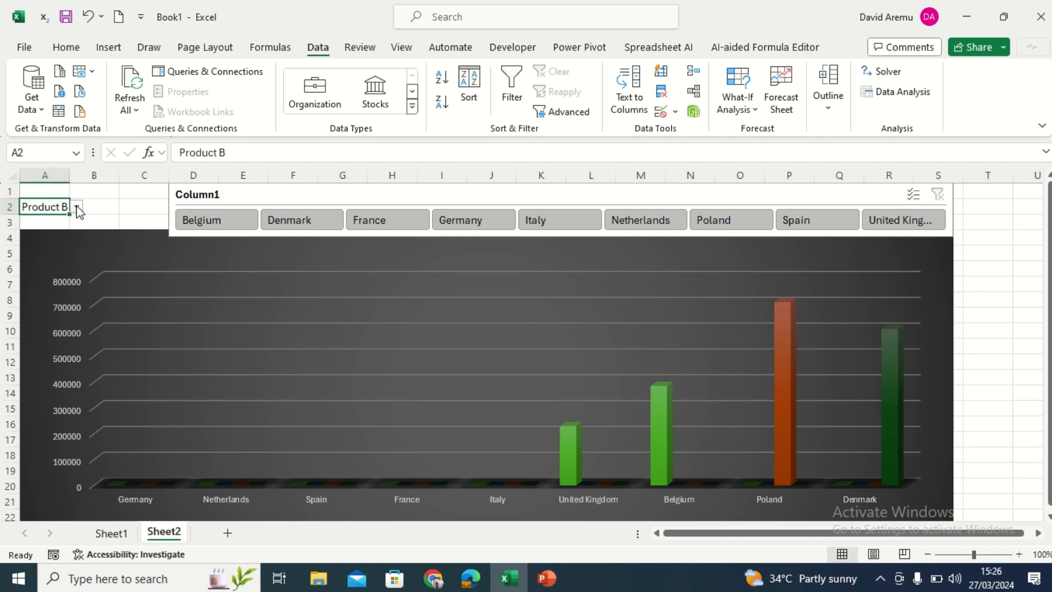
{"action": "left_click", "coordinate": [77, 207]}
{"action": "left_click", "coordinate": [69, 220]}
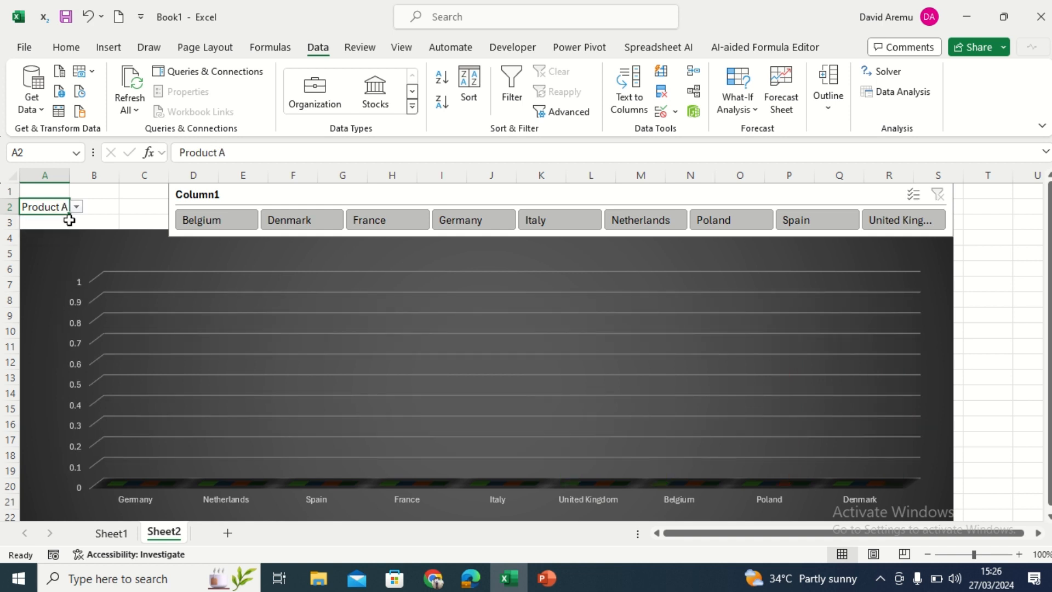
Step: Restore all month series in the Sheet2 chart through its series filter
{"action": "left_click", "coordinate": [930, 250]}
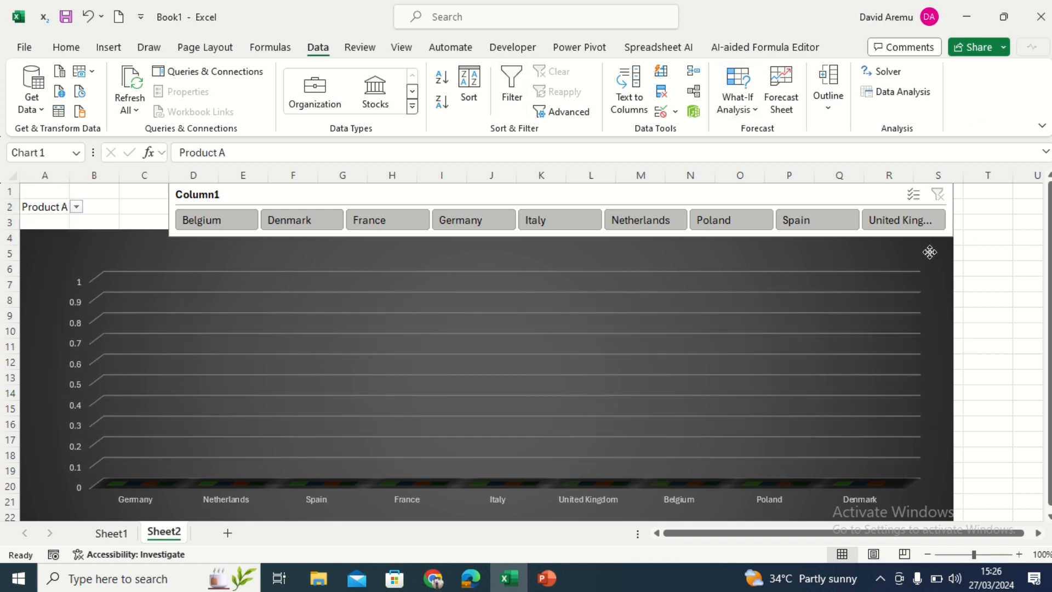
{"action": "left_click", "coordinate": [975, 299]}
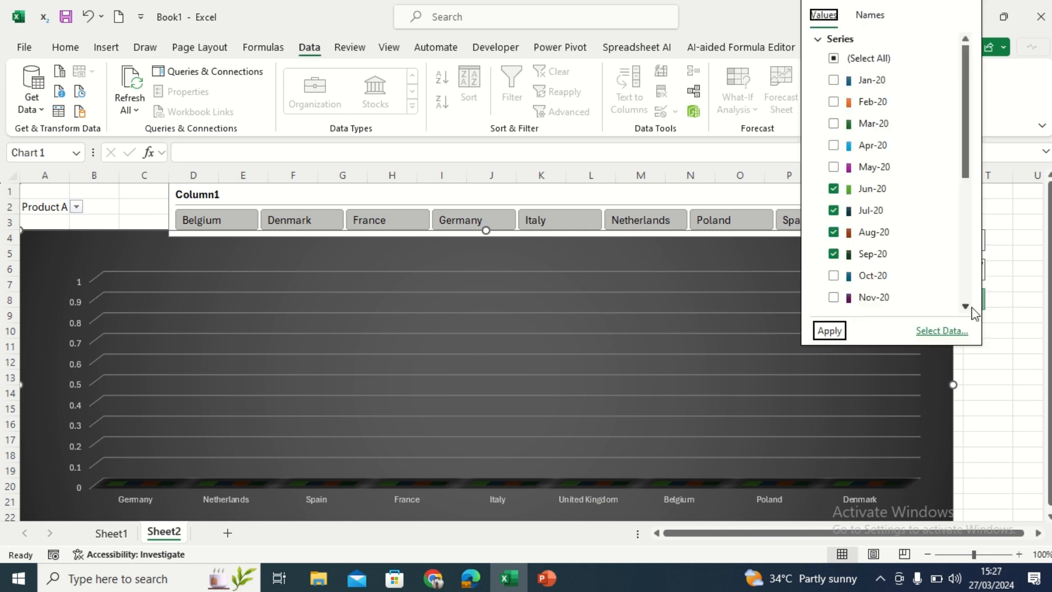
{"action": "left_click", "coordinate": [835, 58]}
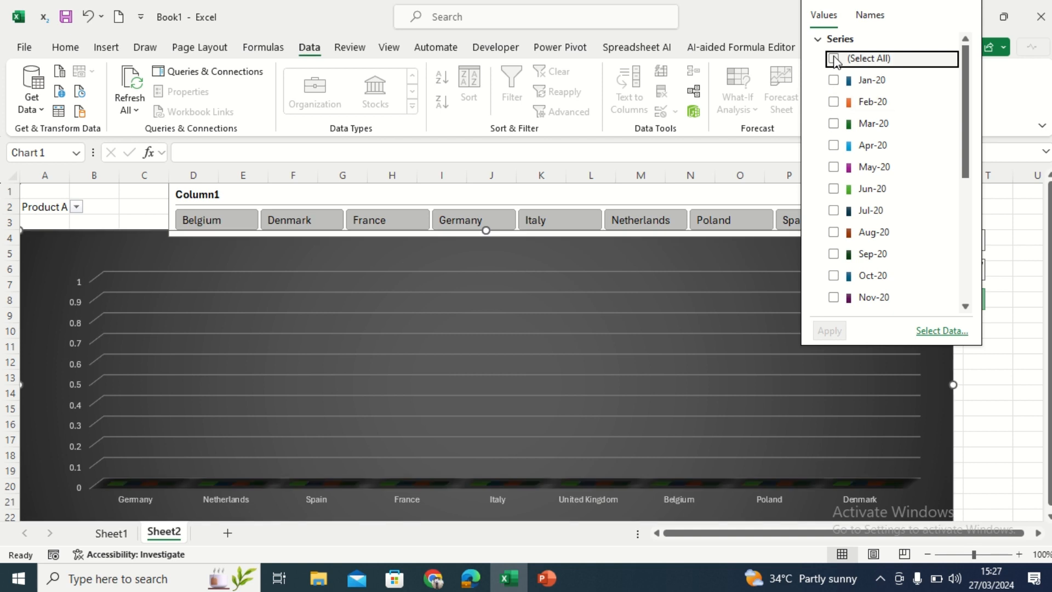
{"action": "left_click", "coordinate": [834, 58]}
{"action": "left_click", "coordinate": [830, 331]}
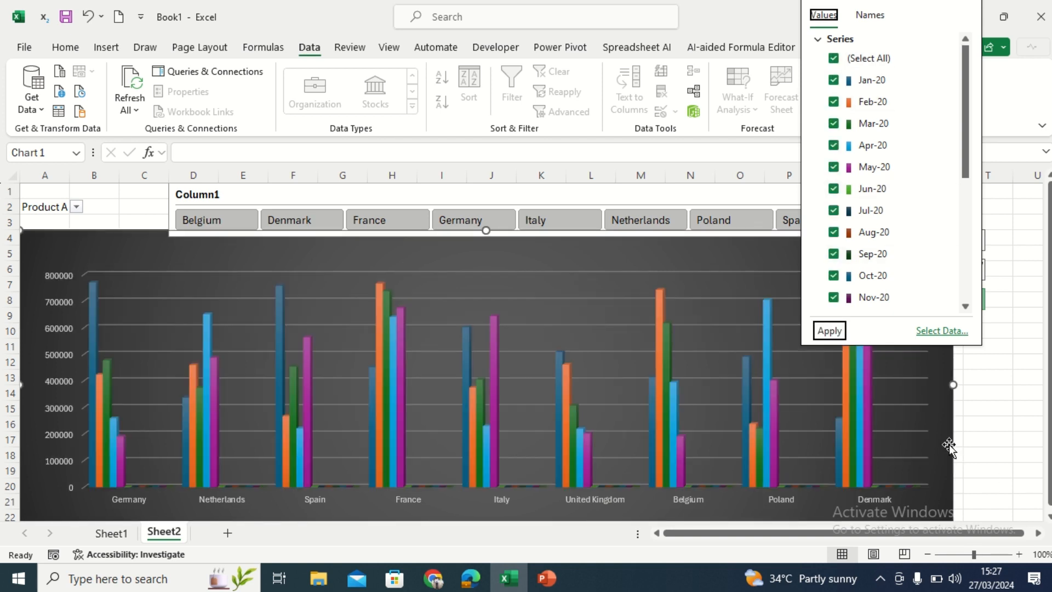
{"action": "left_click", "coordinate": [989, 438]}
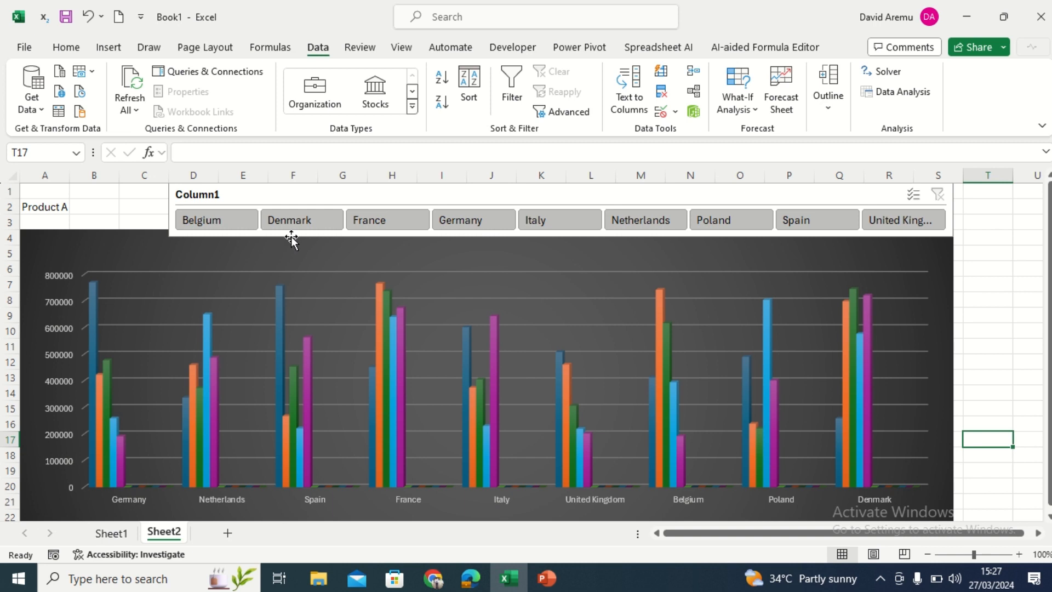
Step: Widen the country slicer to start just beside the product dropdown in cell A2 and end flush with the chart's edge
{"action": "left_click", "coordinate": [171, 203]}
{"action": "left_click_drag", "start_coordinate": [169, 210], "coordinate": [77, 208]}
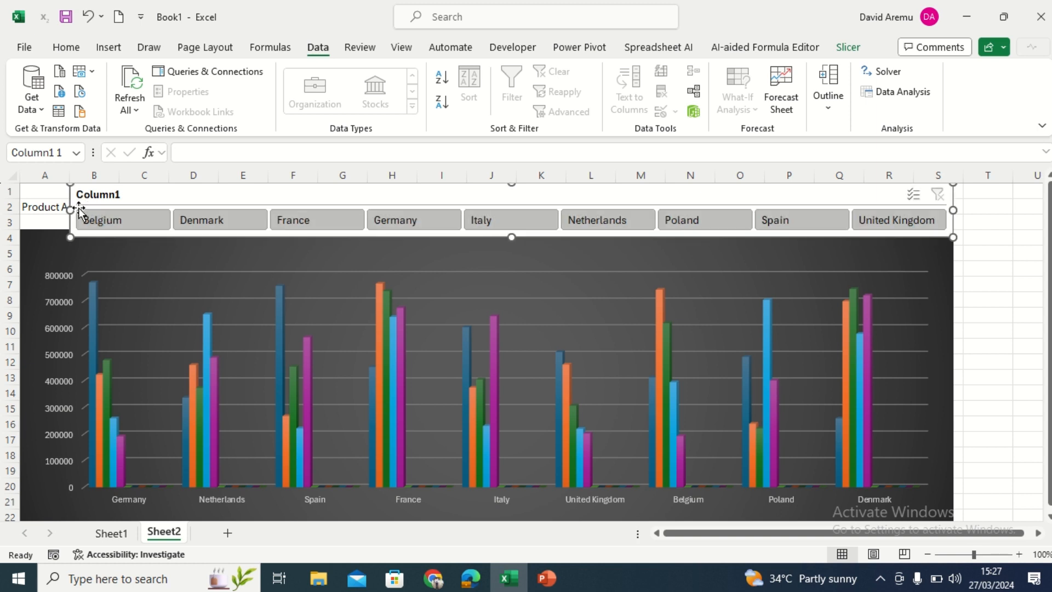
{"action": "key", "text": "Right"}
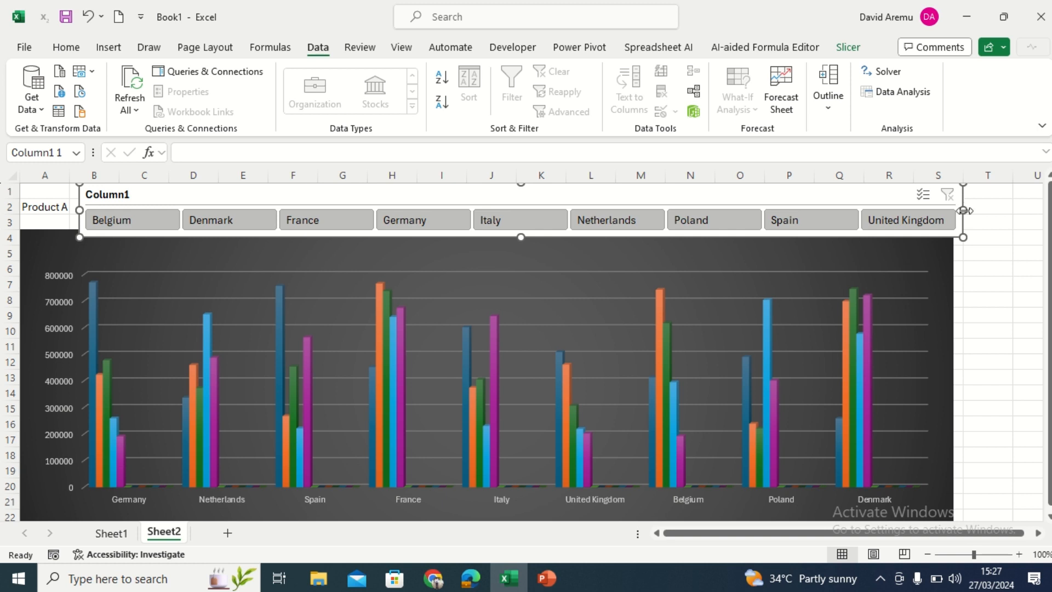
{"action": "left_click_drag", "start_coordinate": [965, 210], "coordinate": [956, 211]}
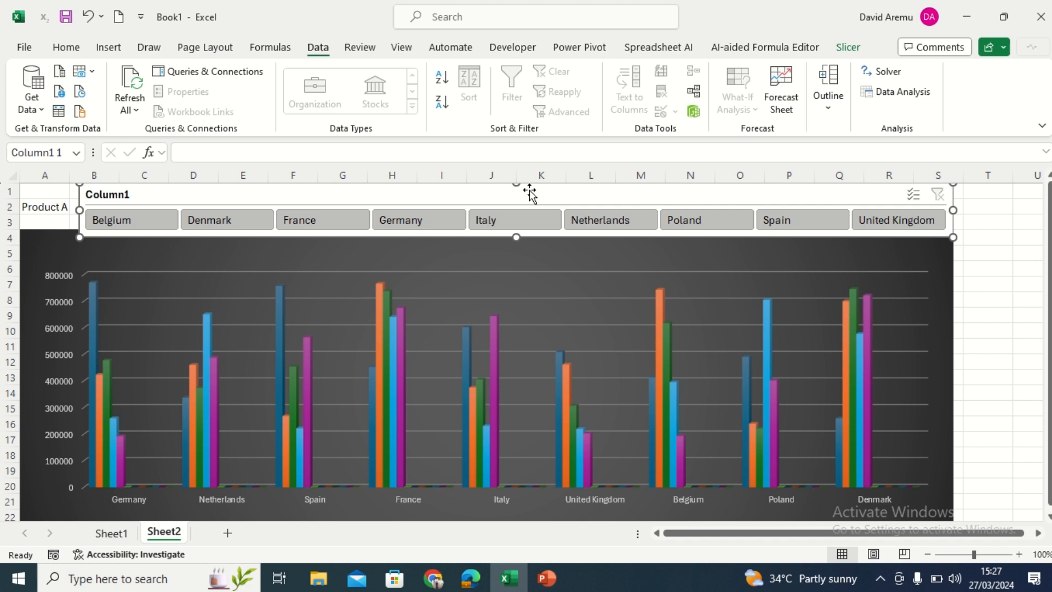
{"action": "left_click", "coordinate": [61, 205]}
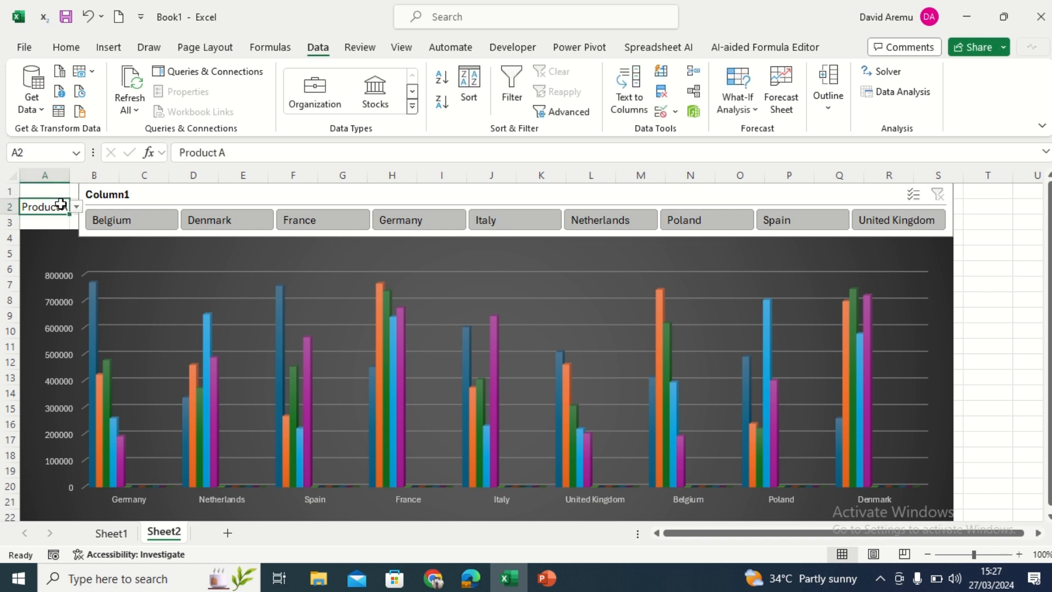
Step: Review the last source records in Sheet1 and return to the Sheet2 chart
{"action": "left_click", "coordinate": [951, 258]}
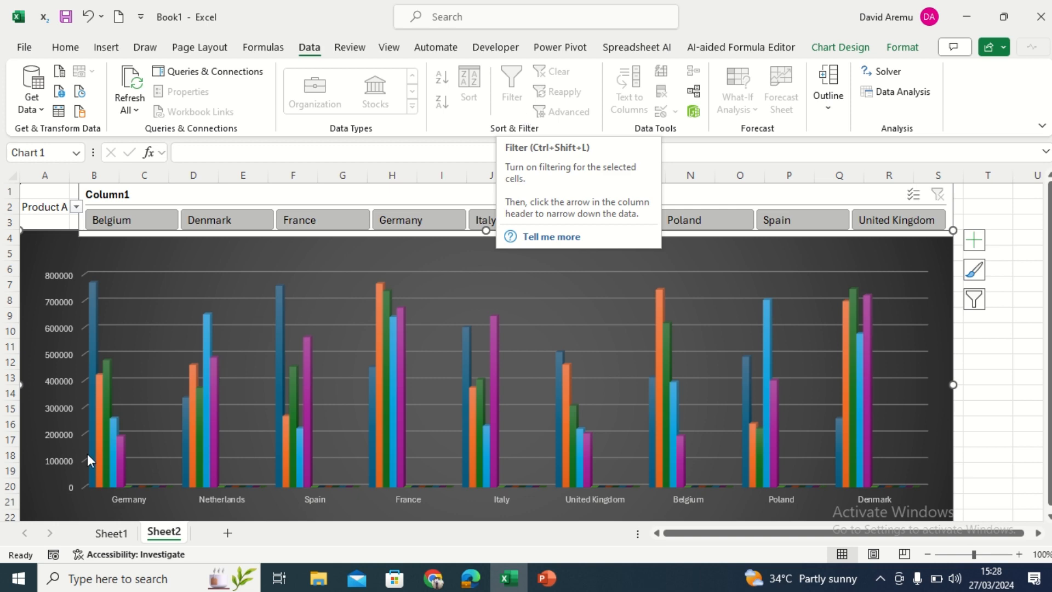
{"action": "left_click", "coordinate": [114, 535]}
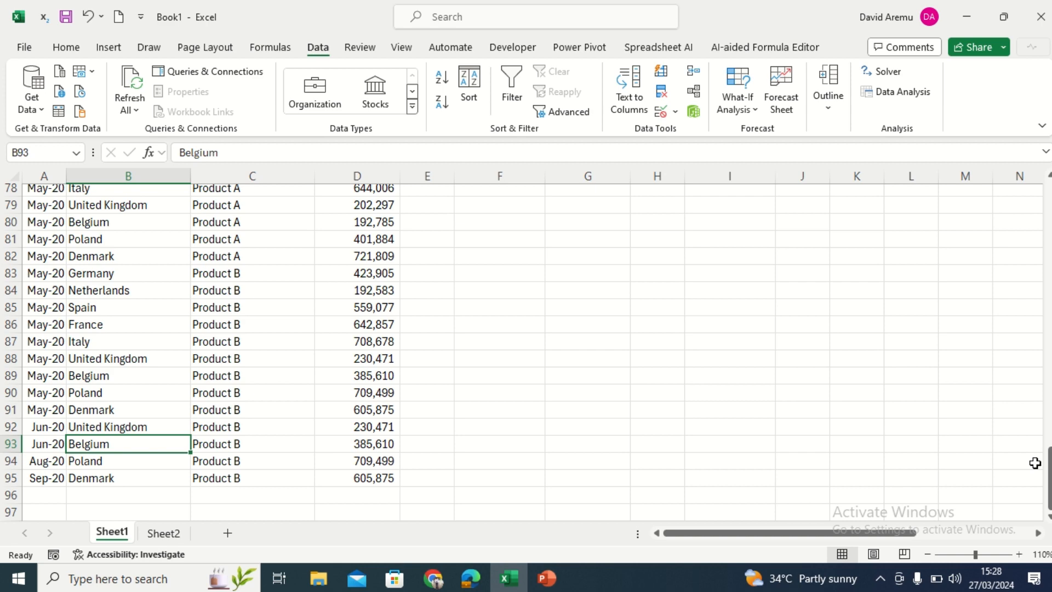
{"action": "left_click", "coordinate": [173, 534]}
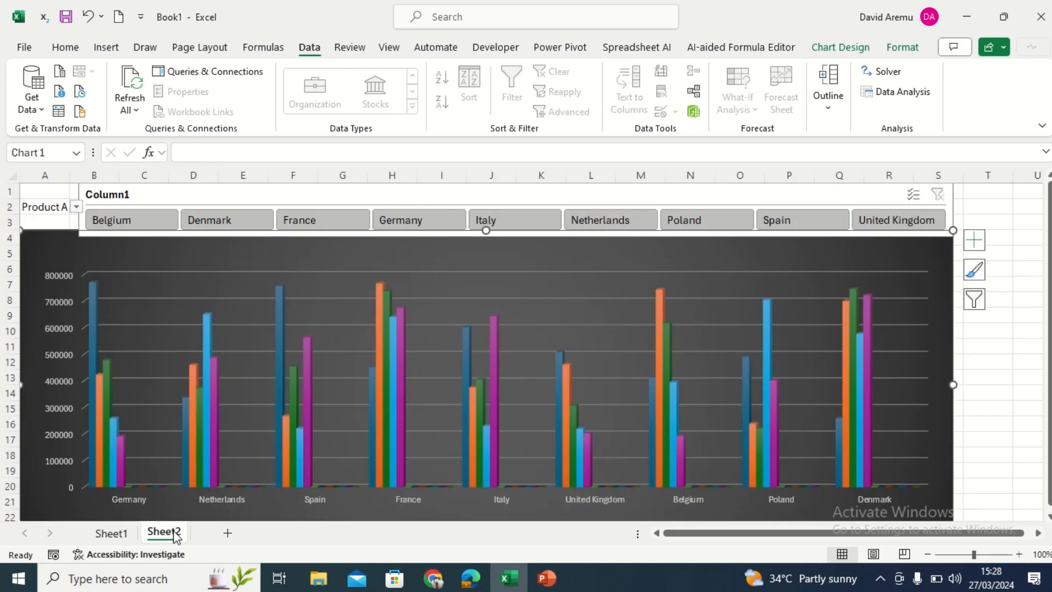